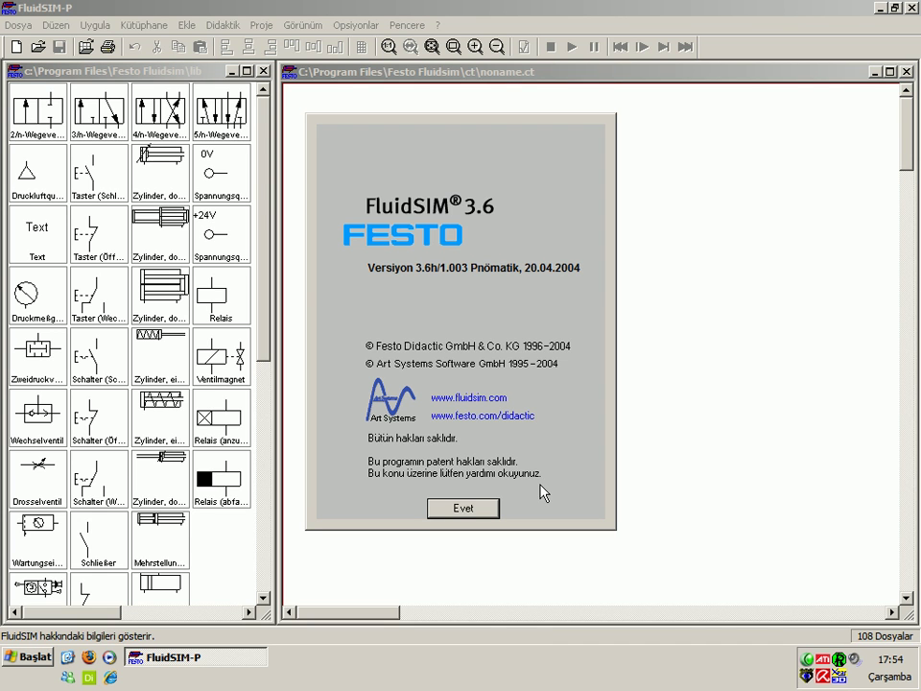
# Step: Dismiss the About FluidSIM start-up box and open the Didaktik menu
pyautogui.click(459, 516)
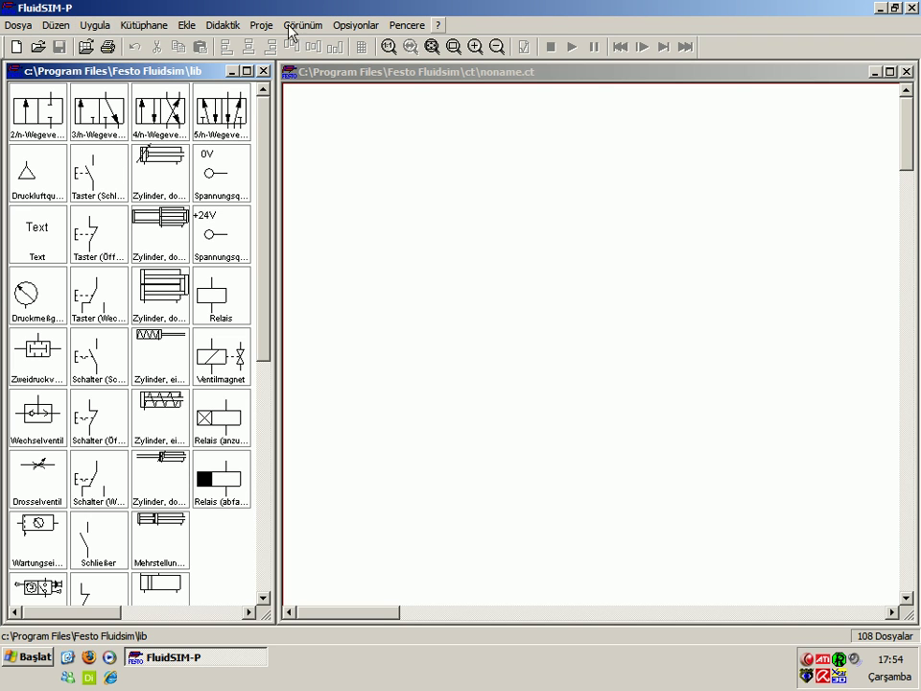
pyautogui.click(17, 25)
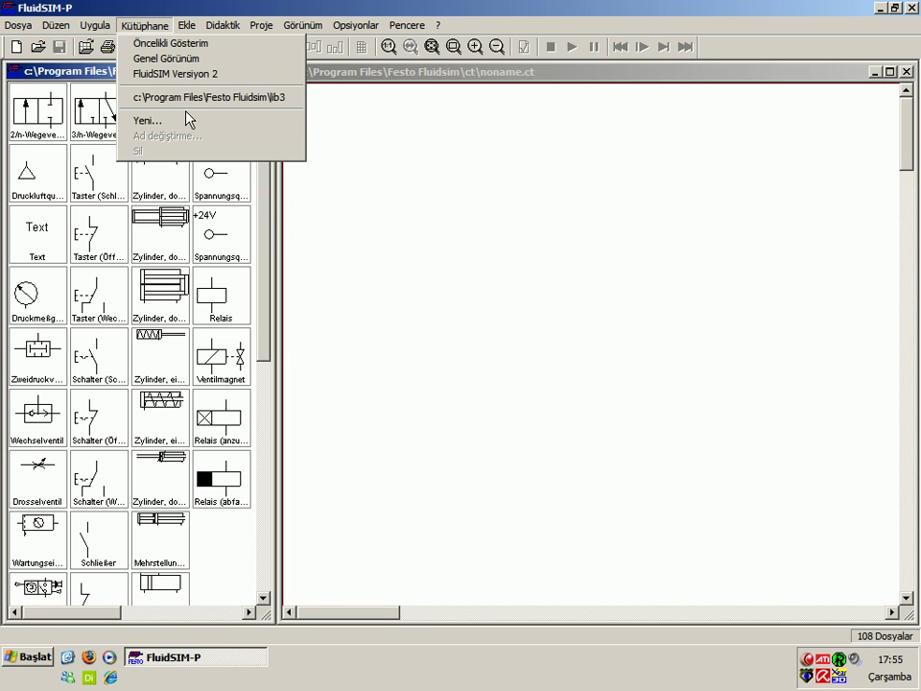
pyautogui.moveTo(223, 24)
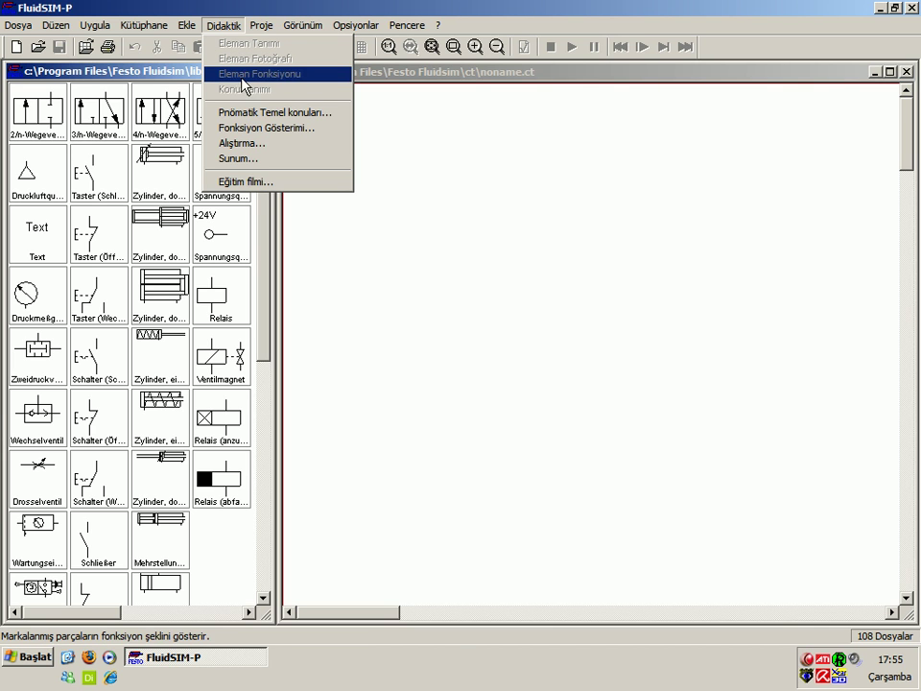
pyautogui.click(313, 114)
pyautogui.click(412, 294)
pyautogui.click(419, 271)
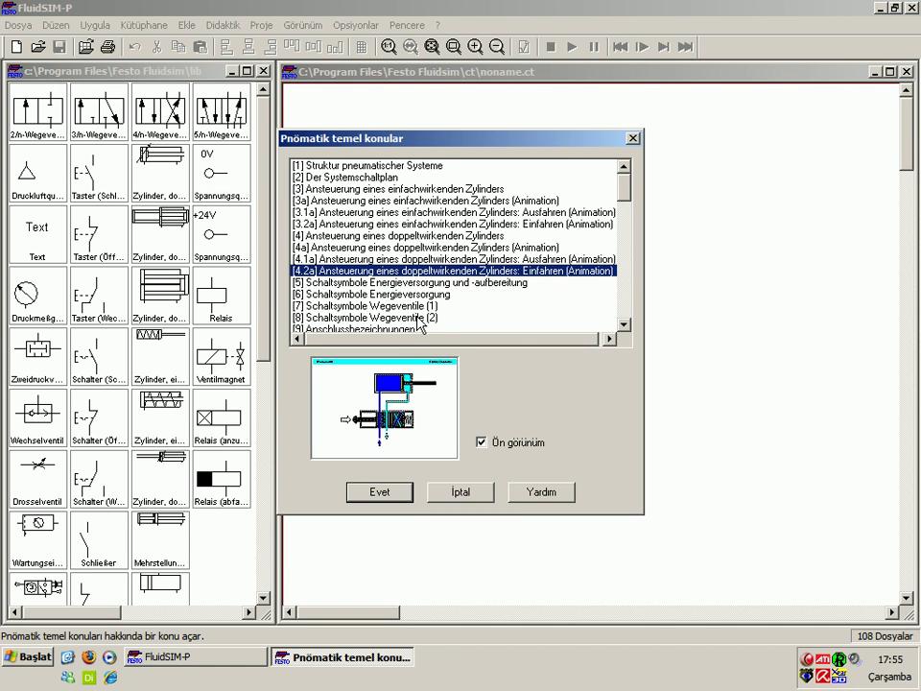
pyautogui.click(475, 305)
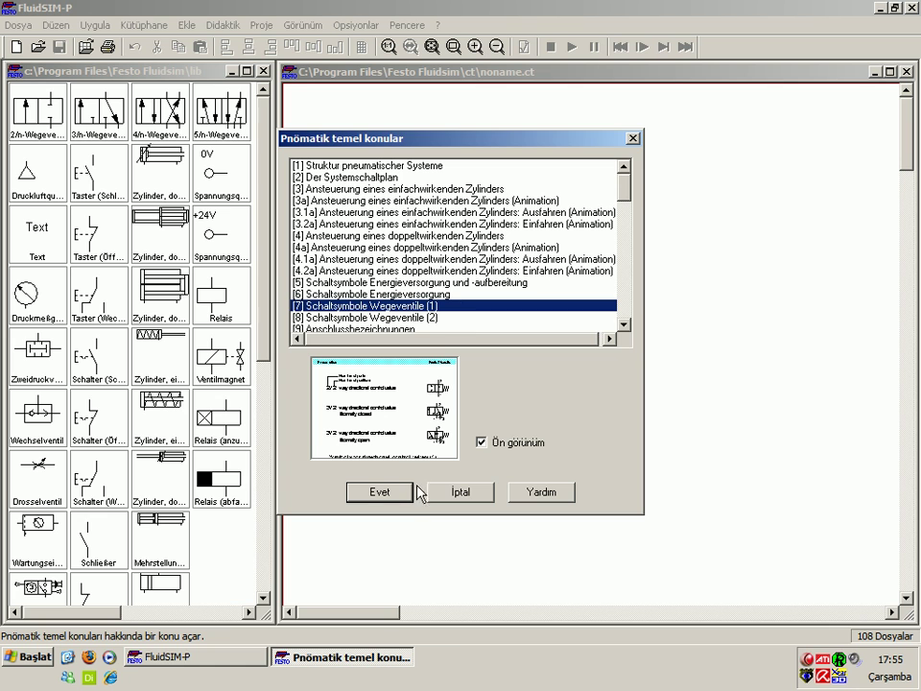
pyautogui.click(395, 501)
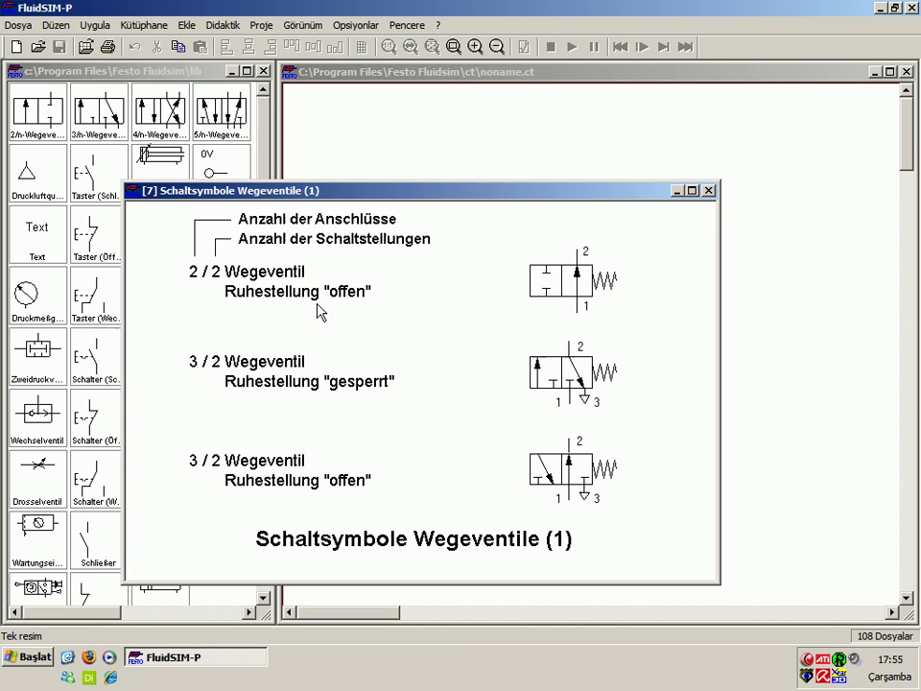
pyautogui.click(709, 191)
pyautogui.click(190, 26)
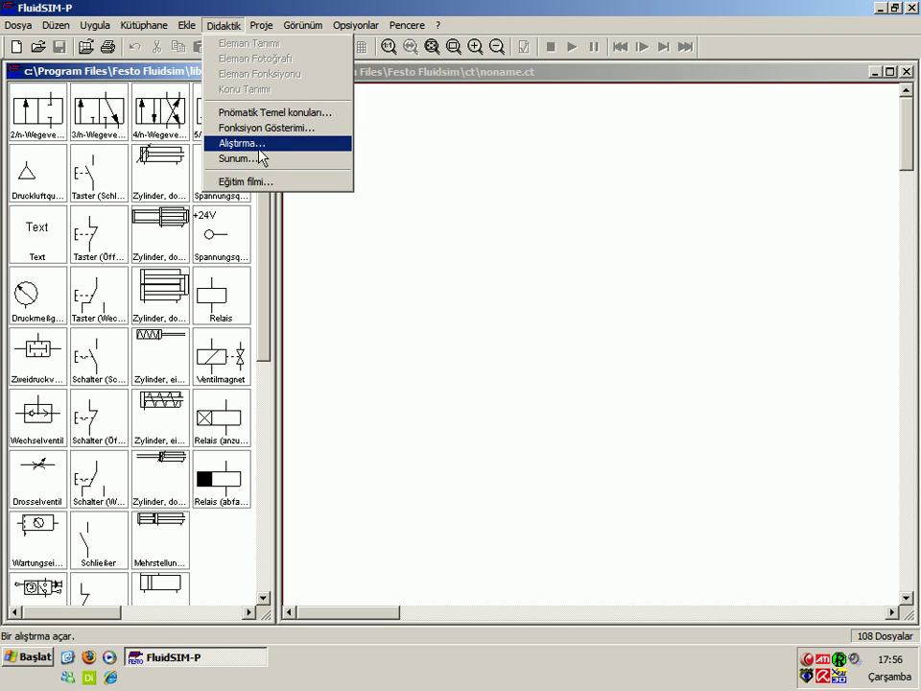
pyautogui.click(257, 161)
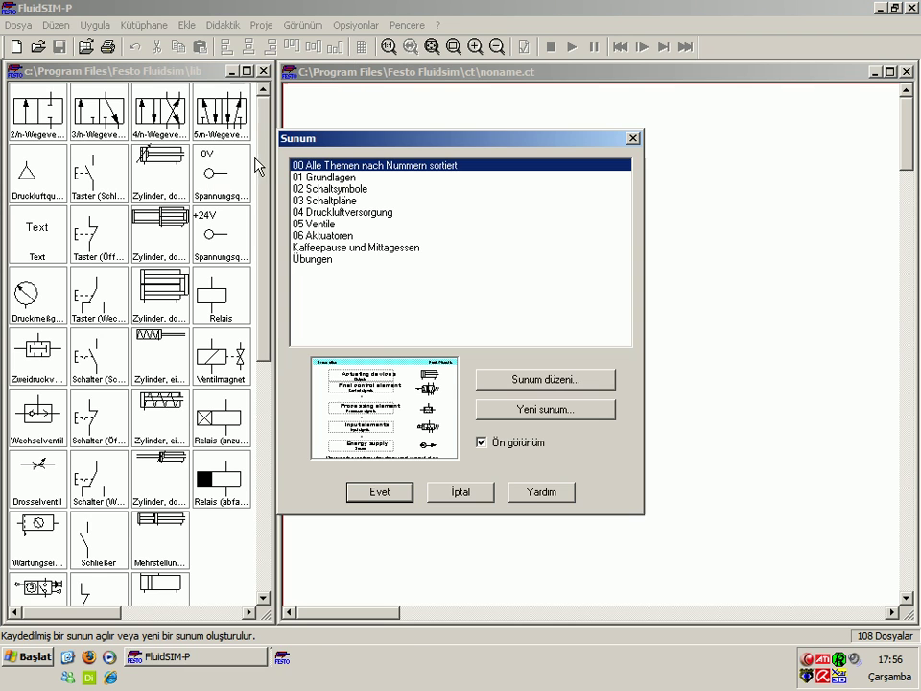
pyautogui.click(359, 248)
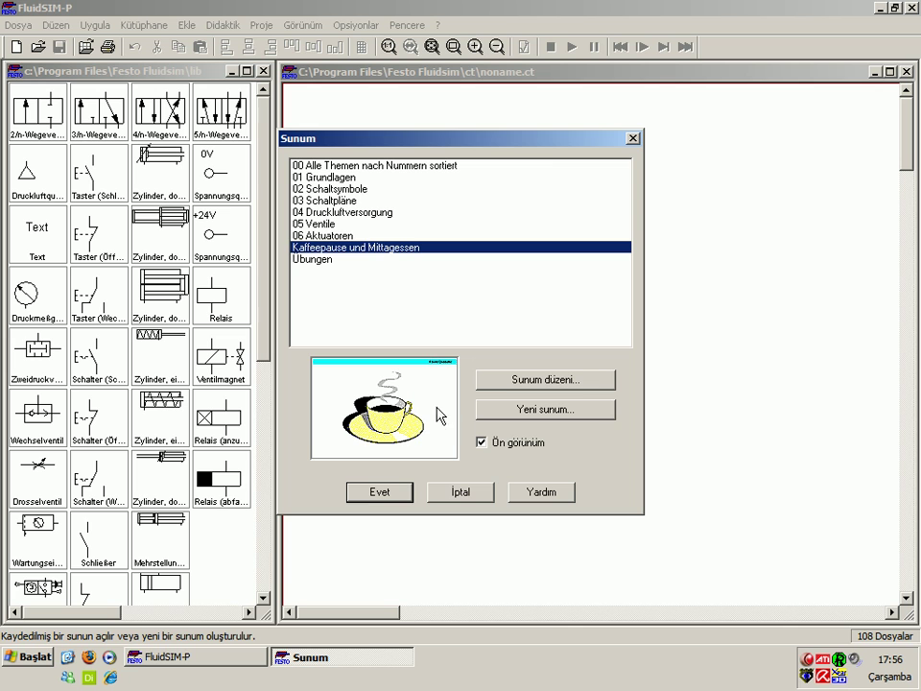
pyautogui.click(357, 235)
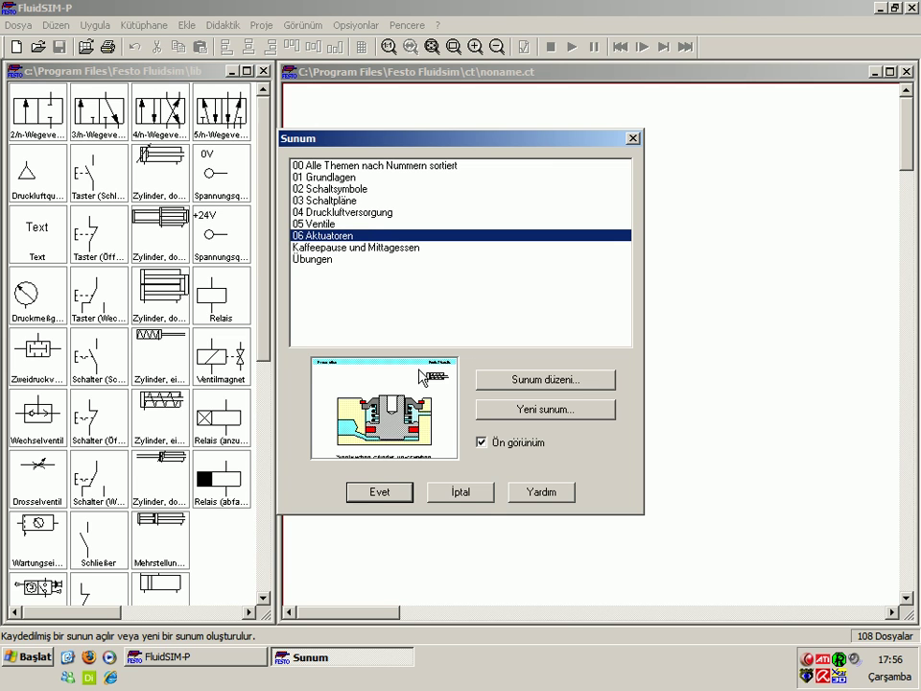
pyautogui.click(464, 494)
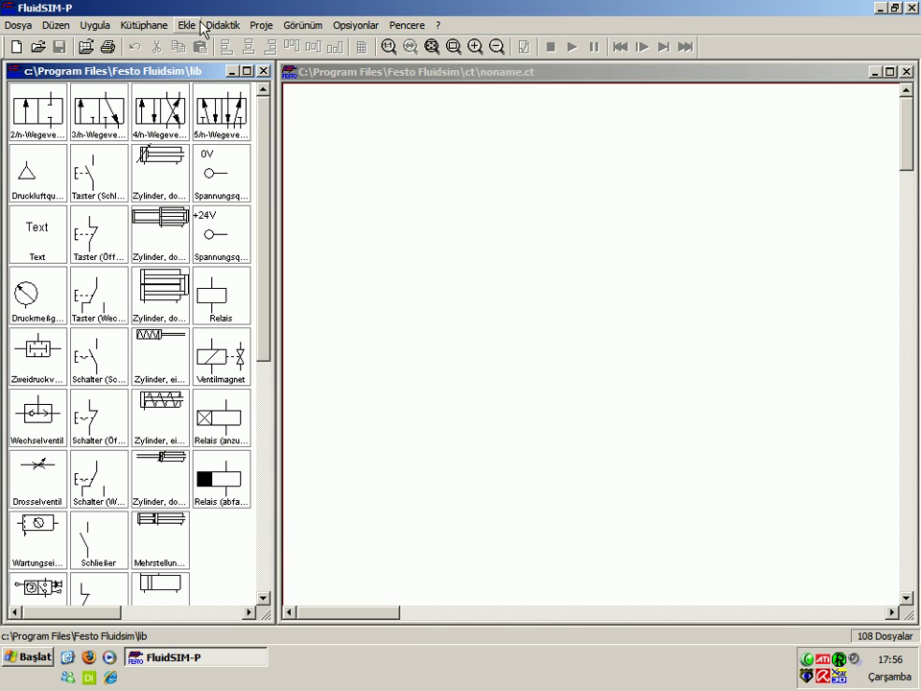
pyautogui.click(223, 25)
pyautogui.click(272, 182)
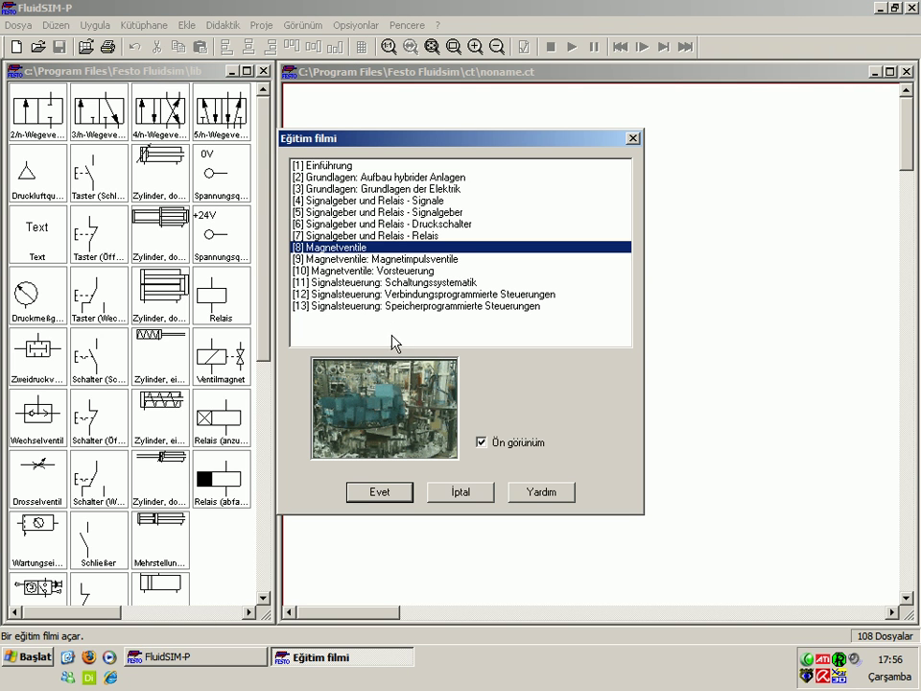
pyautogui.click(397, 497)
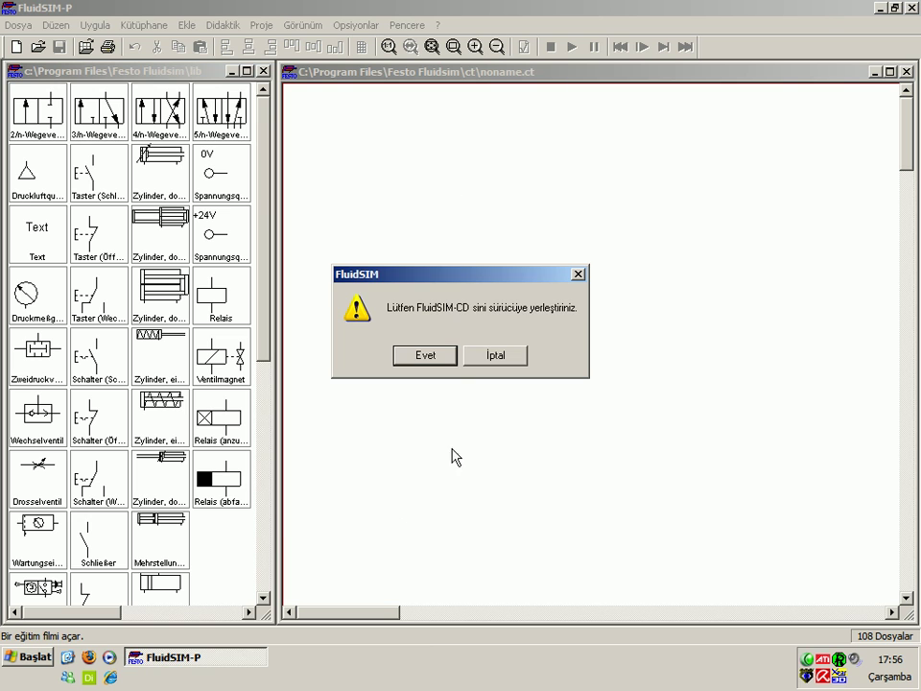
pyautogui.click(496, 355)
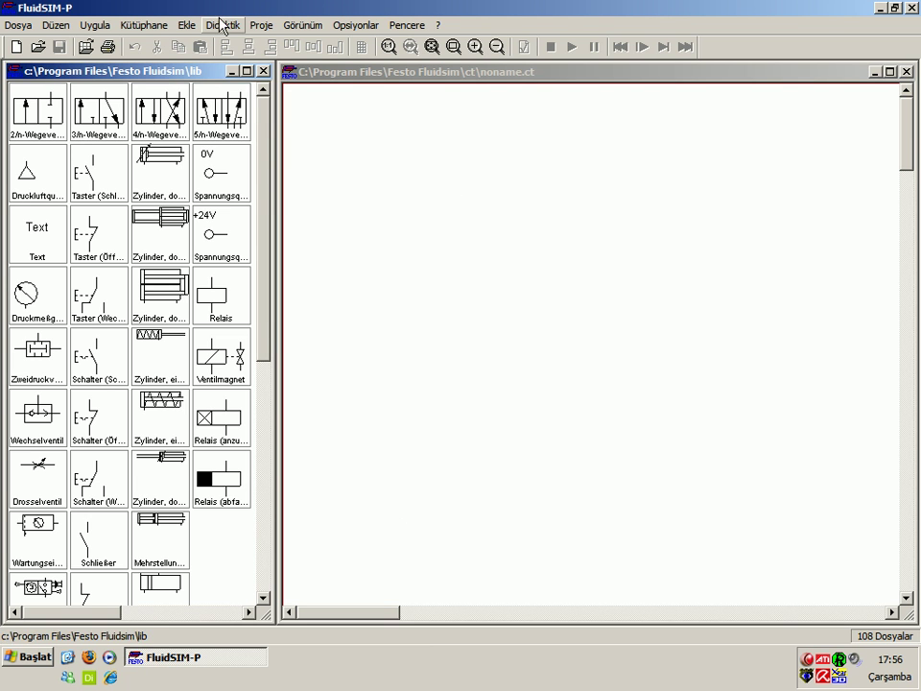
pyautogui.click(260, 26)
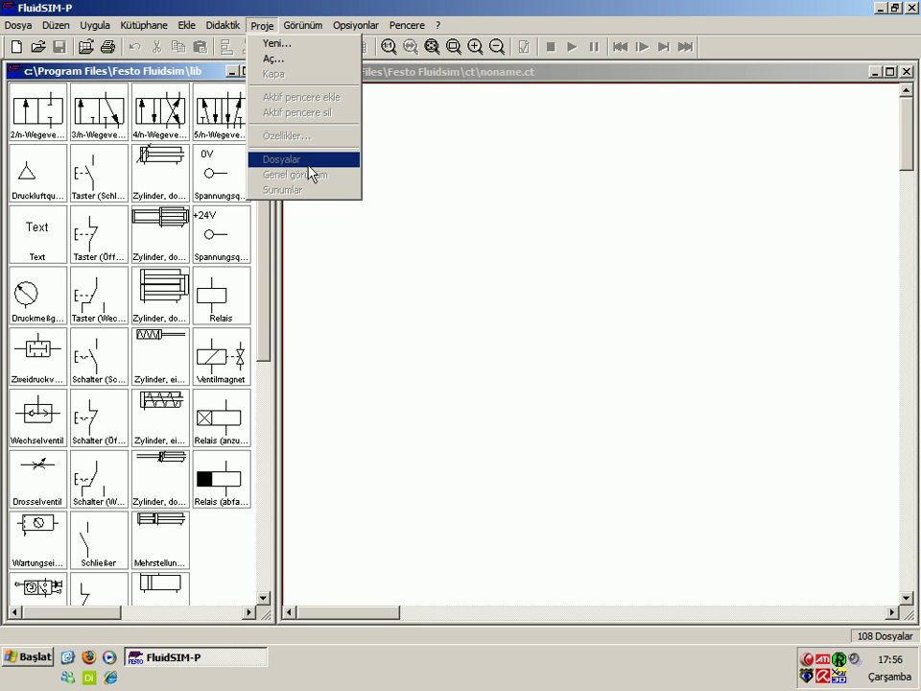
pyautogui.click(311, 37)
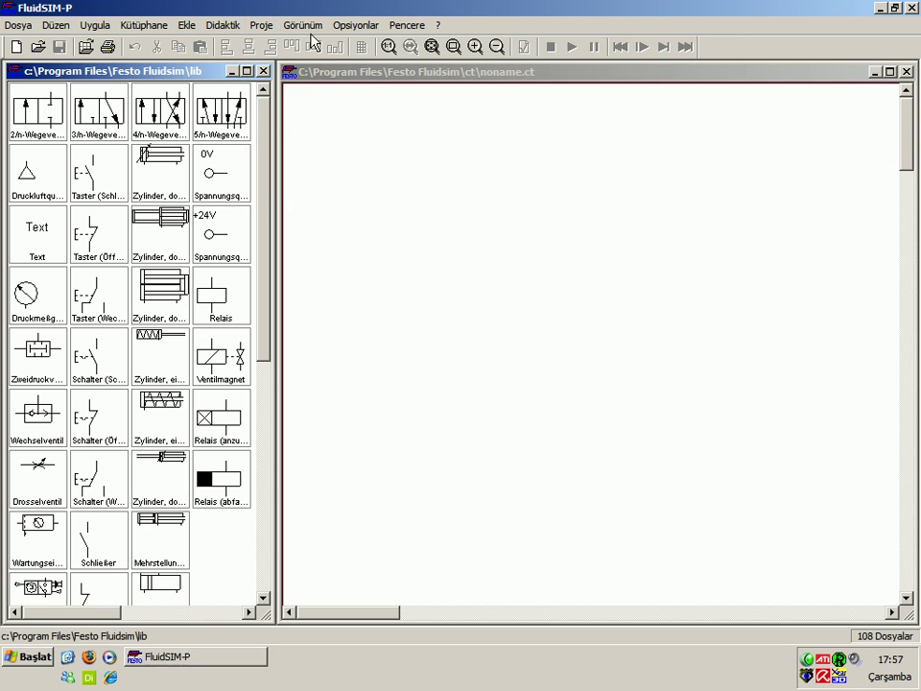
pyautogui.click(307, 26)
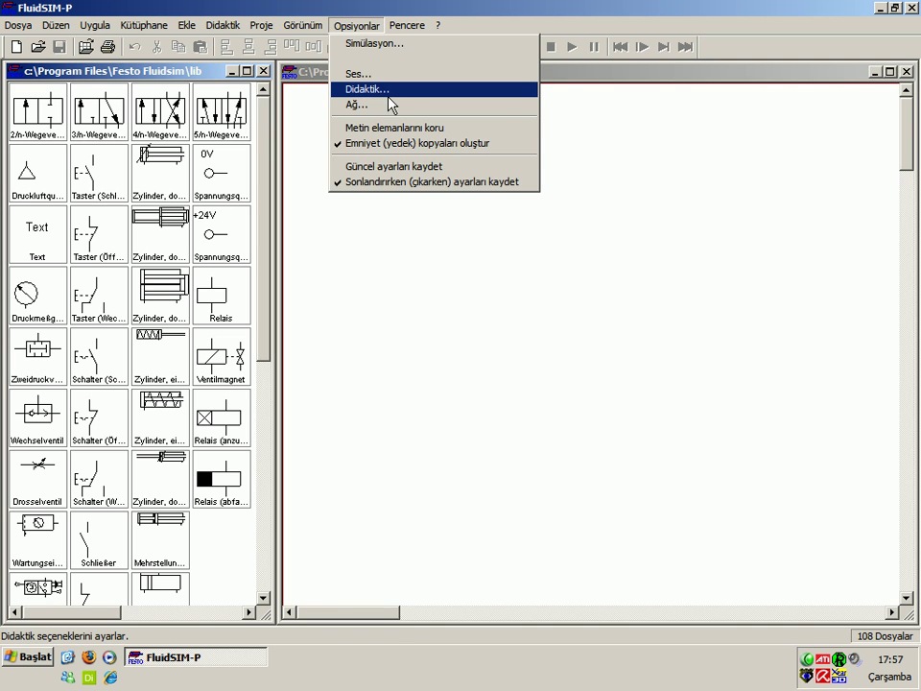
# Step: Browse the didactics, grid and view settings, closing each unchanged
pyautogui.click(386, 89)
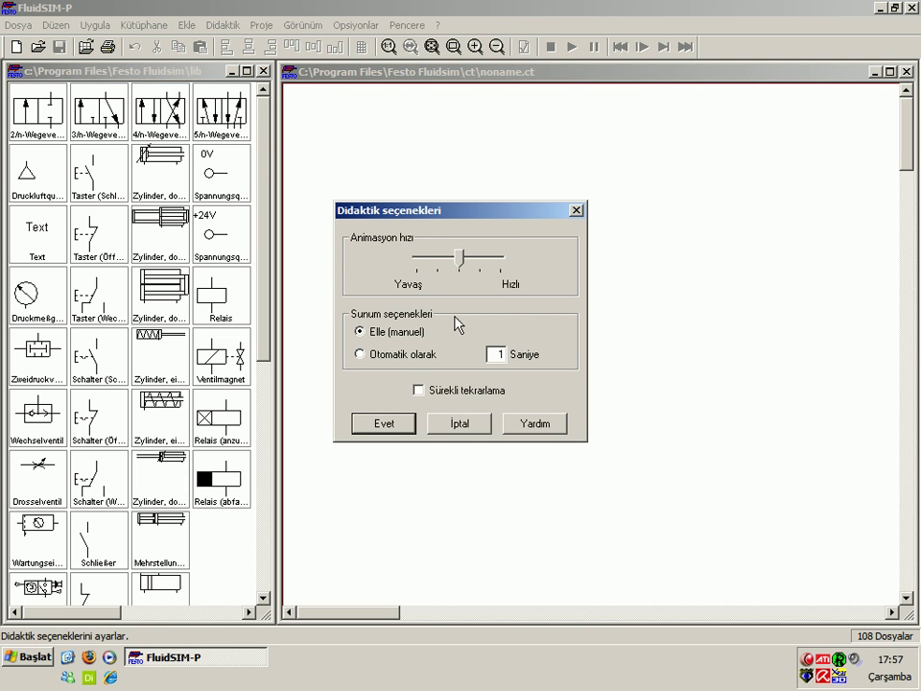
pyautogui.click(461, 424)
pyautogui.click(317, 25)
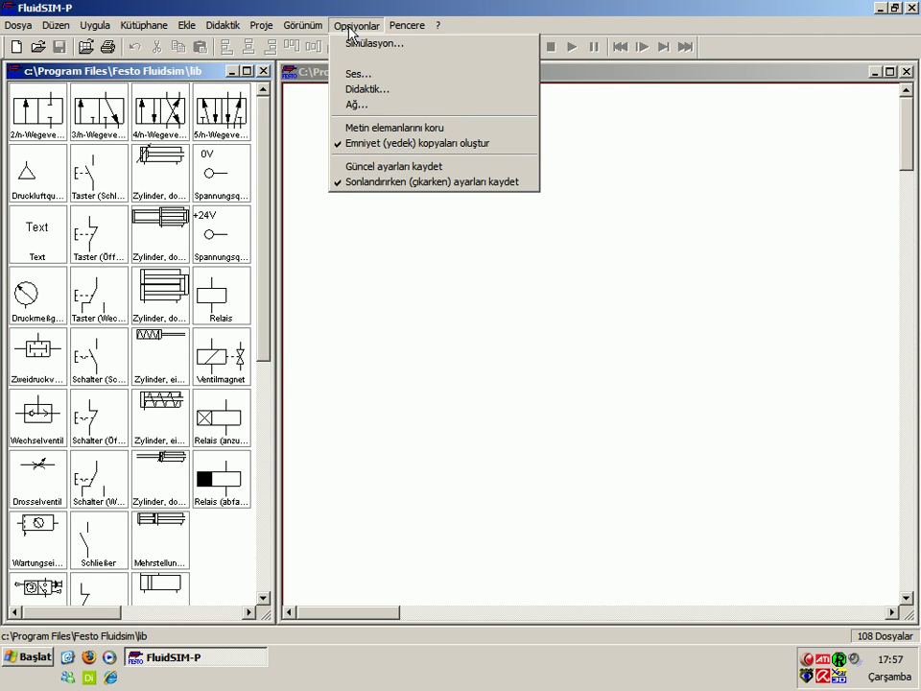
pyautogui.click(358, 105)
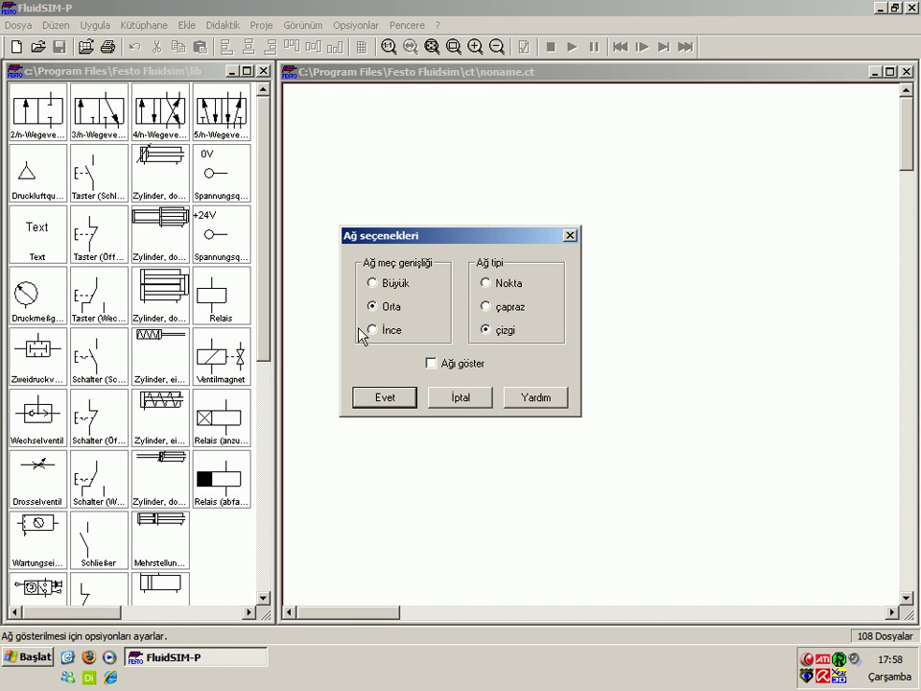
pyautogui.click(449, 398)
pyautogui.click(355, 25)
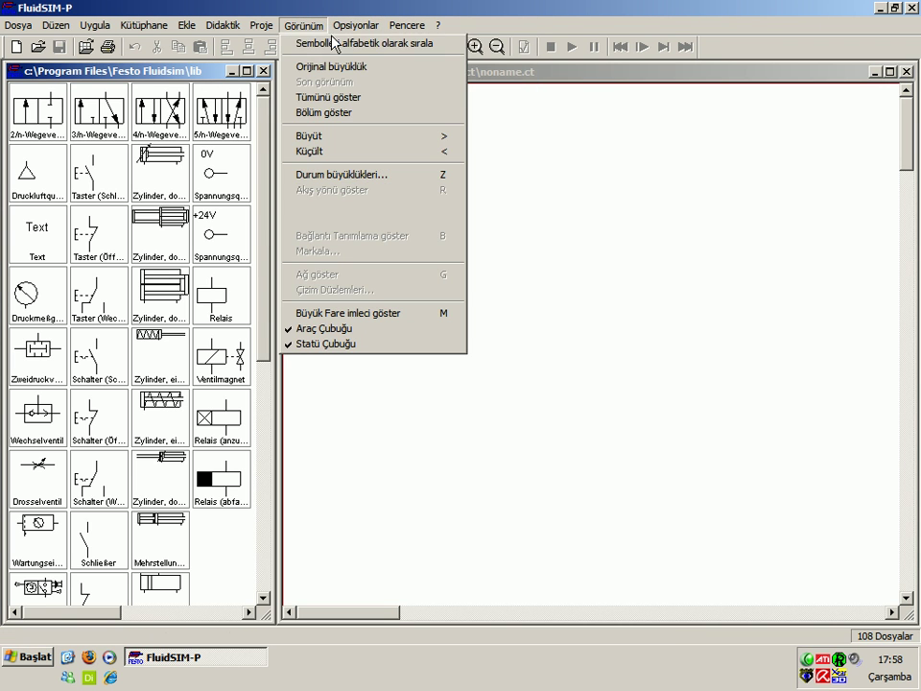
pyautogui.click(357, 25)
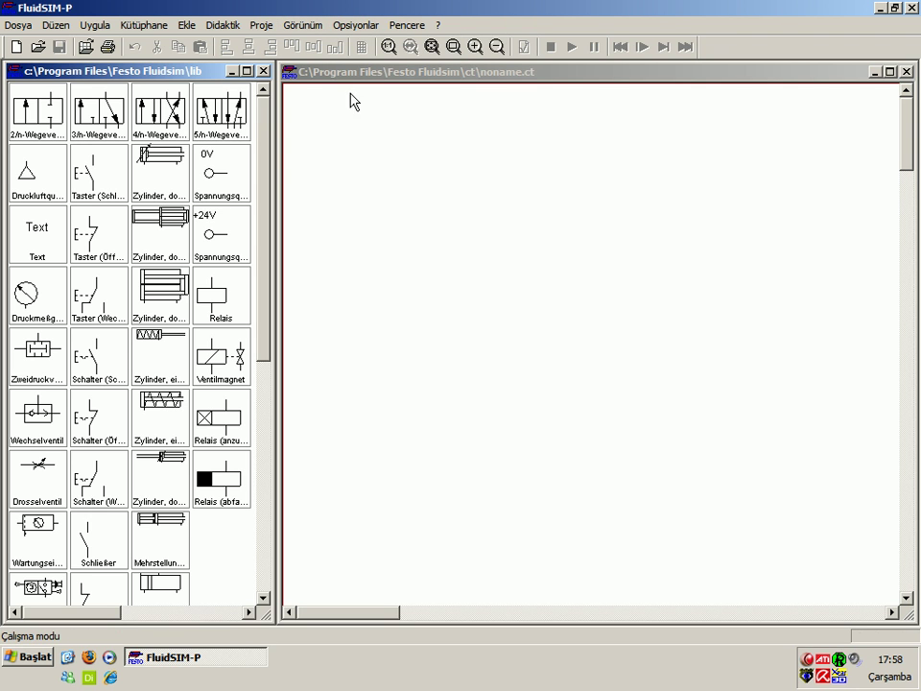
# Step: Turn on grid display (Ağı göster) on the empty circuit
pyautogui.click(350, 28)
pyautogui.click(362, 104)
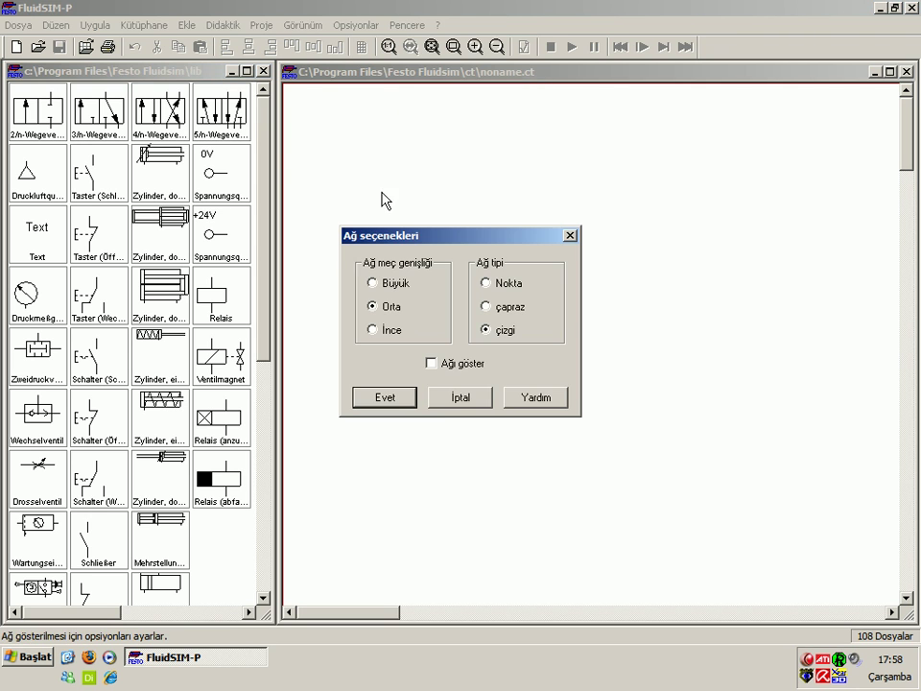
pyautogui.click(435, 403)
pyautogui.click(365, 26)
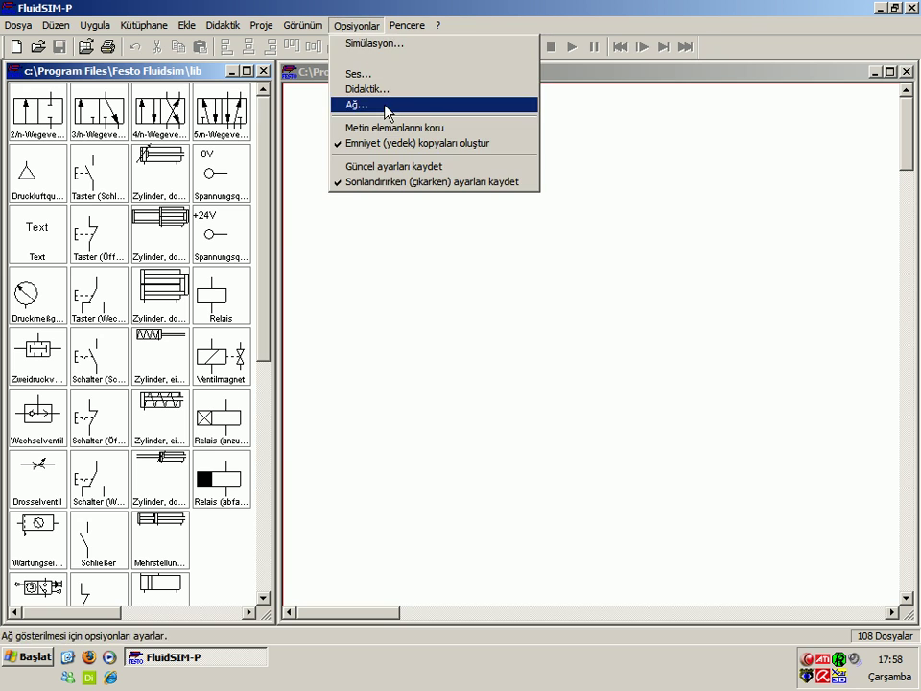
pyautogui.click(384, 107)
pyautogui.click(431, 363)
pyautogui.click(384, 398)
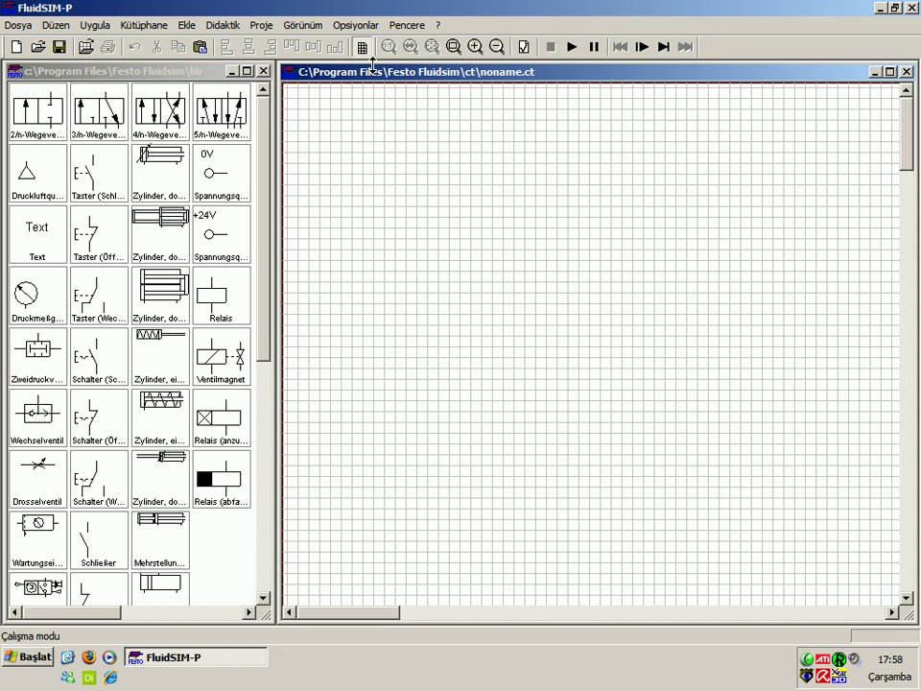
# Step: Set the grid to medium (Orta) width drawn as dots (Nokta)
pyautogui.click(347, 25)
pyautogui.click(347, 26)
pyautogui.click(357, 26)
pyautogui.click(368, 113)
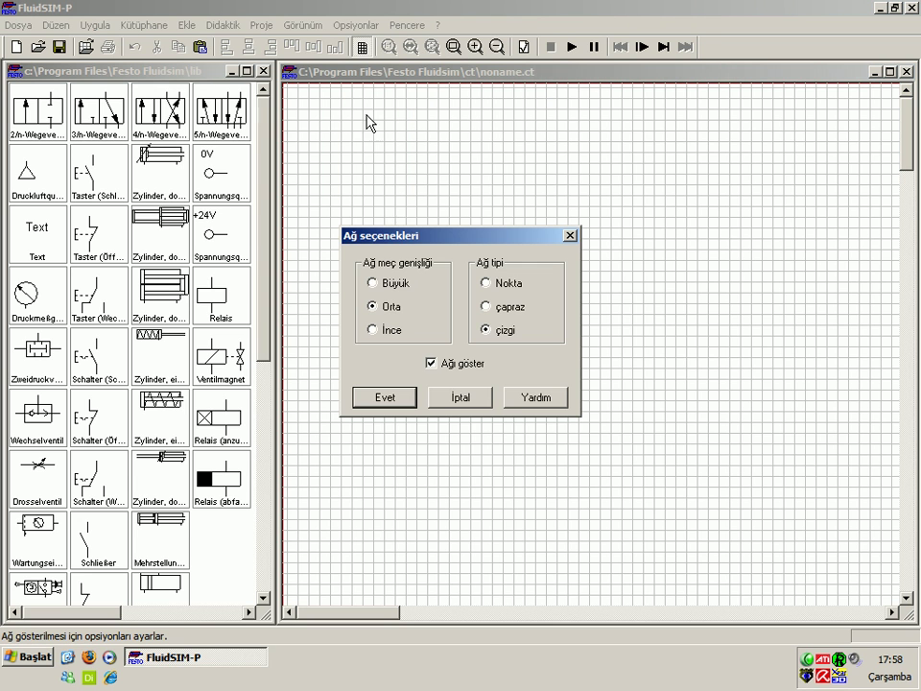
pyautogui.moveTo(410, 240); pyautogui.dragTo(423, 288)
pyautogui.click(415, 332)
pyautogui.click(404, 334)
pyautogui.click(400, 357)
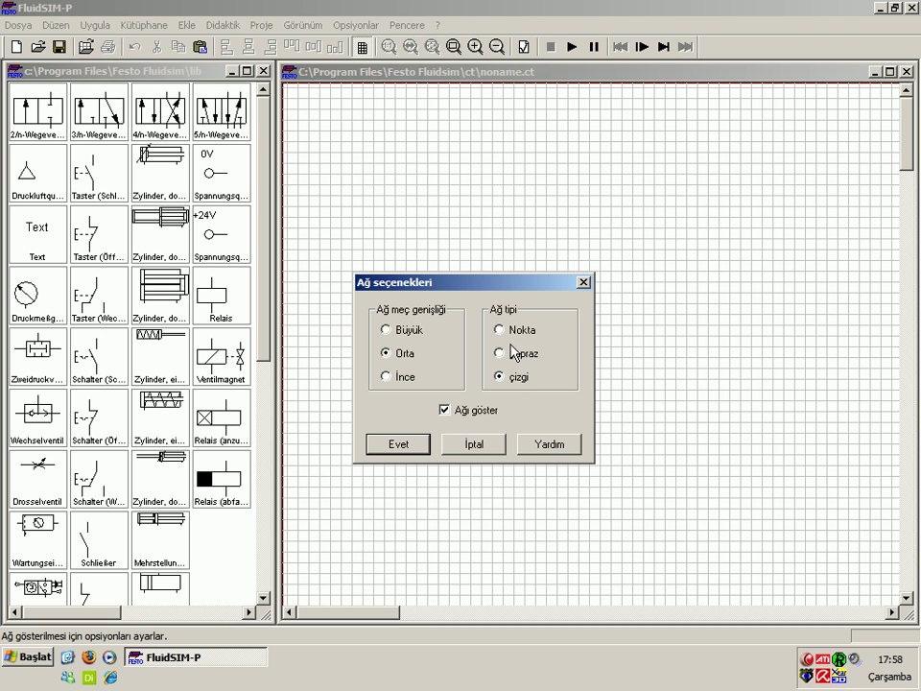
pyautogui.click(515, 334)
pyautogui.click(509, 377)
pyautogui.click(401, 446)
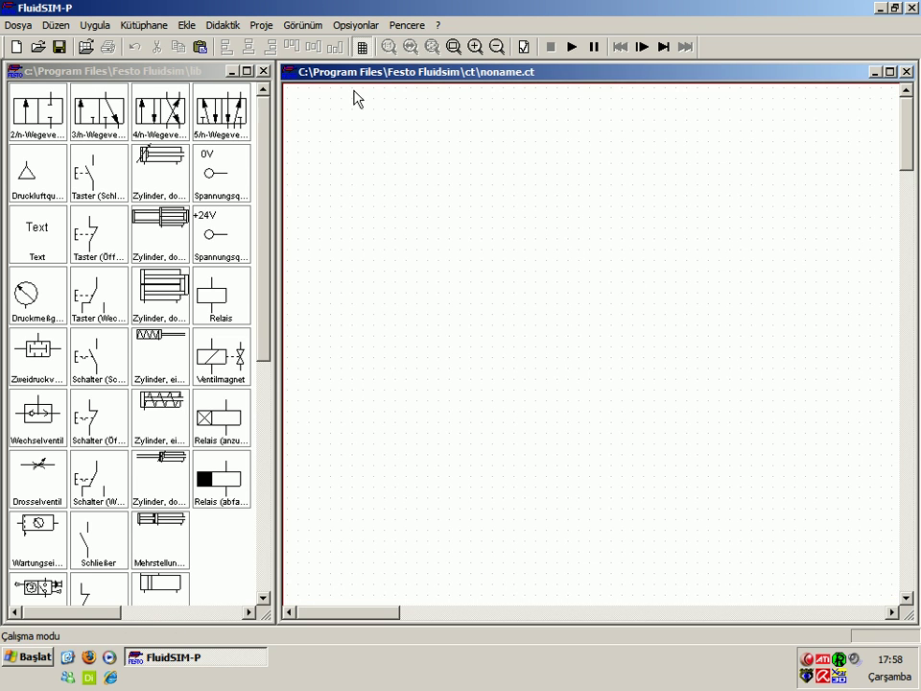
pyautogui.click(403, 25)
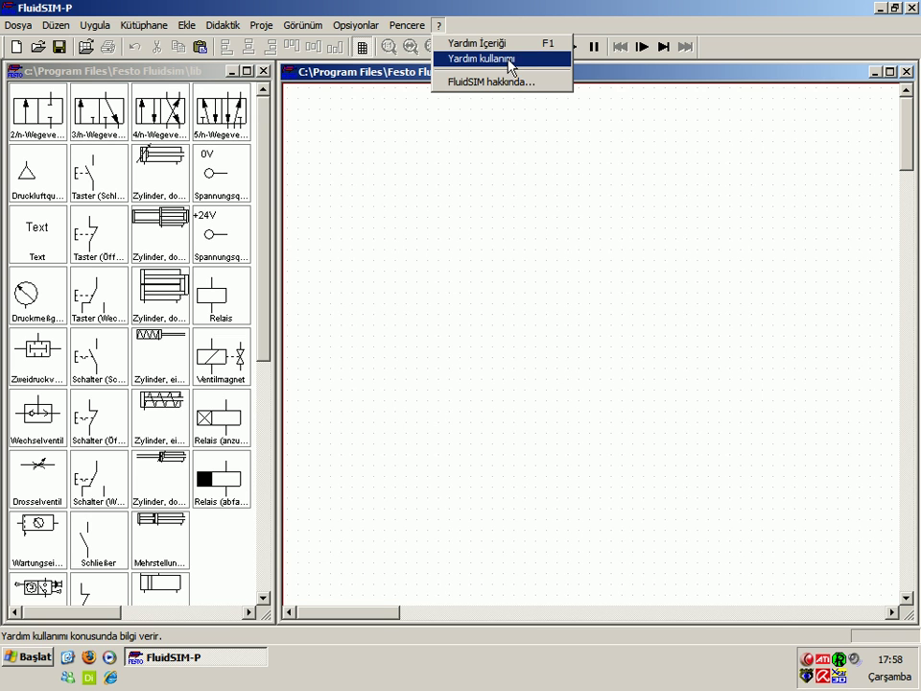
pyautogui.click(509, 64)
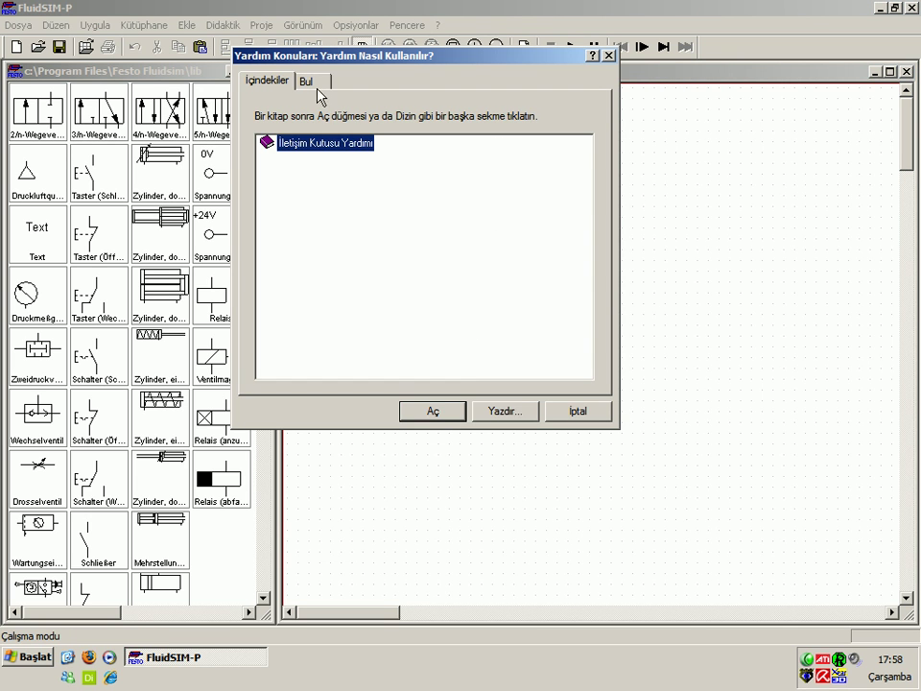
pyautogui.click(317, 88)
pyautogui.click(600, 333)
pyautogui.click(576, 411)
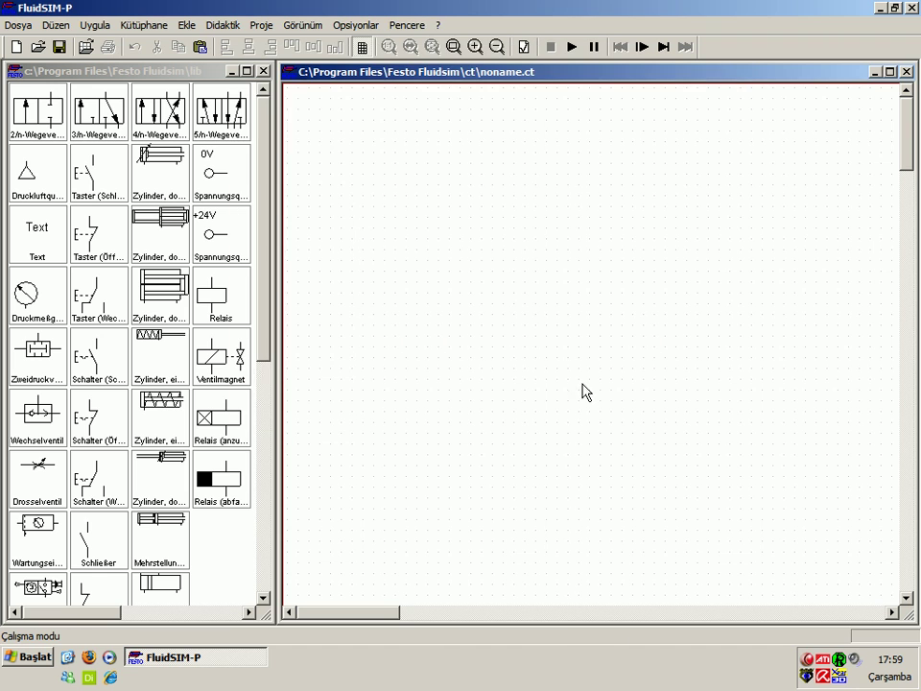
pyautogui.click(437, 19)
pyautogui.click(460, 86)
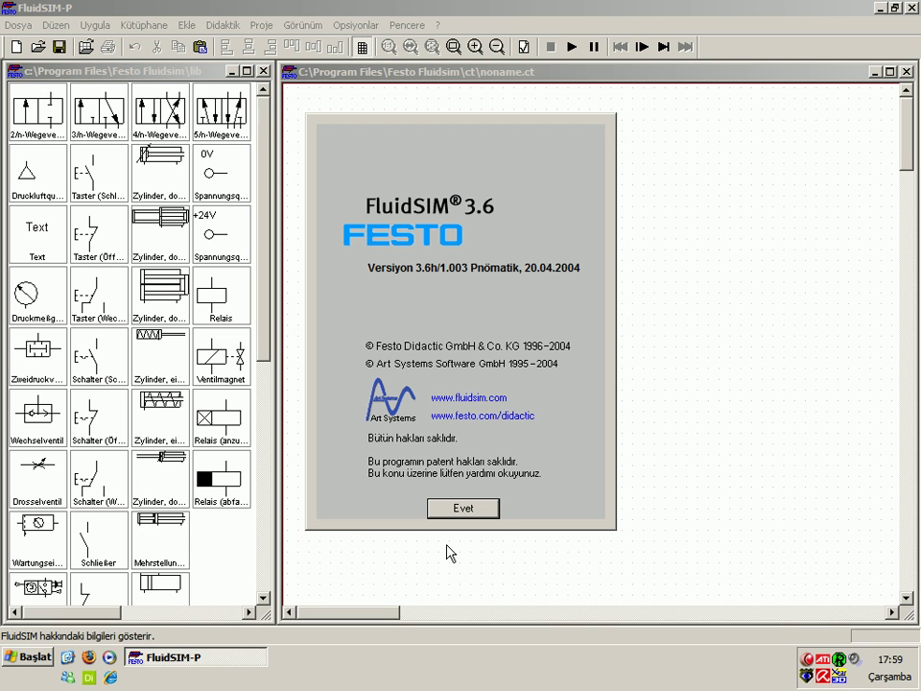
pyautogui.click(448, 512)
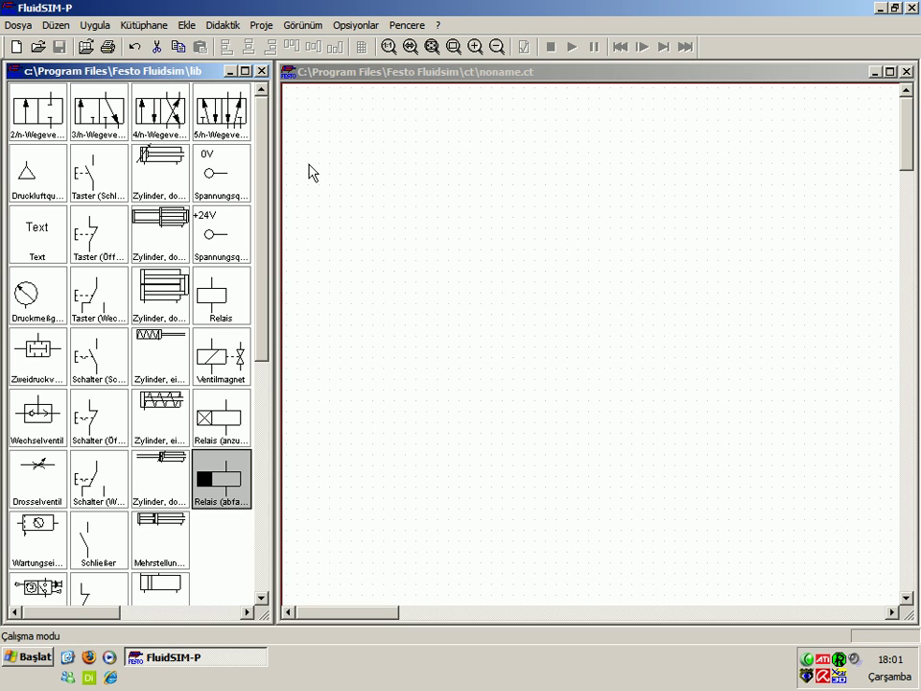
# Step: Switch focus back and forth between the empty circuit and the component library
pyautogui.click(375, 77)
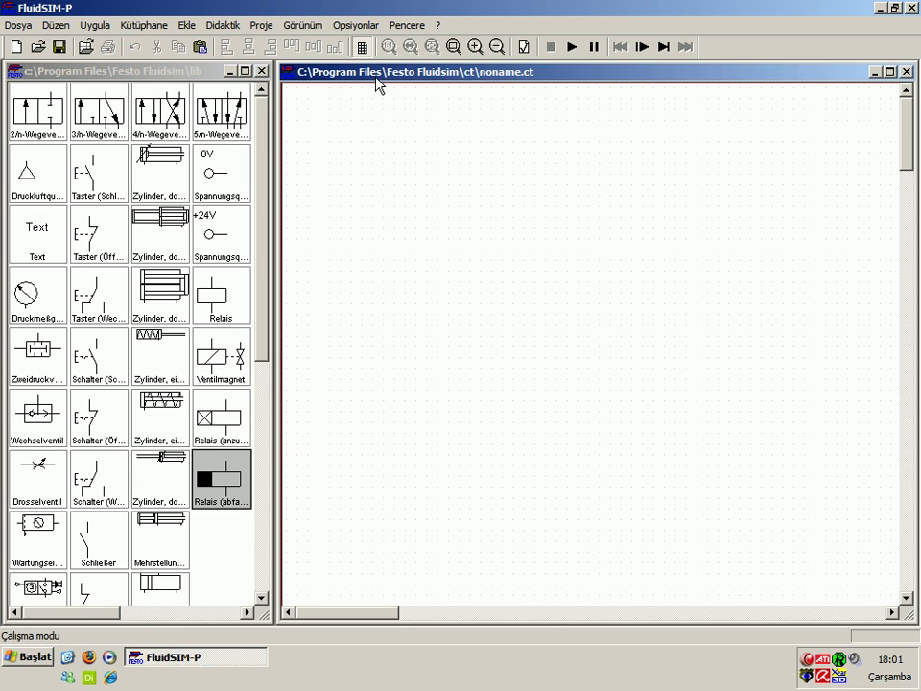
pyautogui.click(194, 76)
pyautogui.click(292, 148)
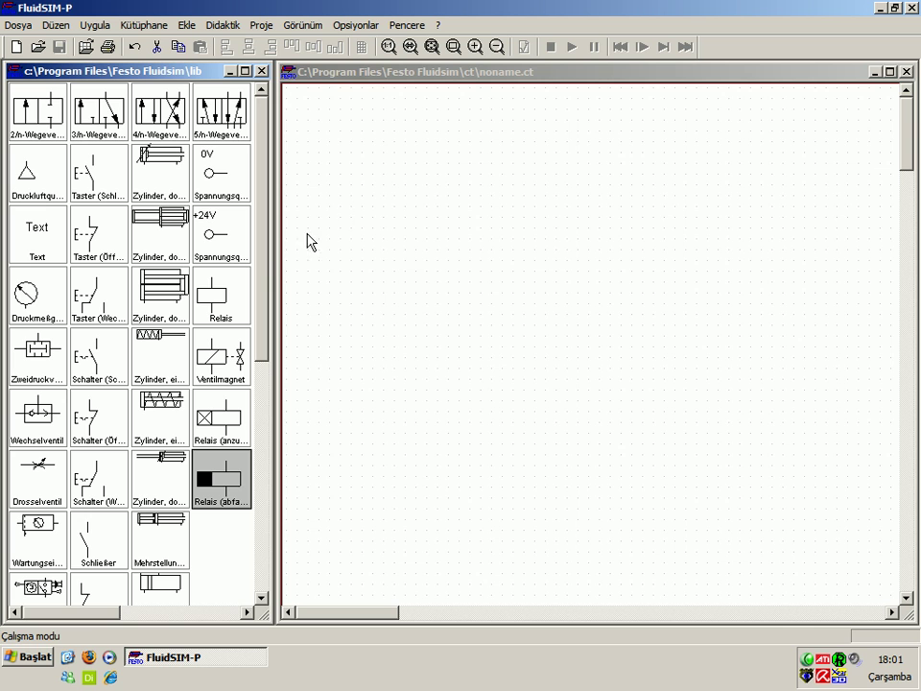
pyautogui.click(271, 271)
pyautogui.click(285, 304)
pyautogui.click(263, 275)
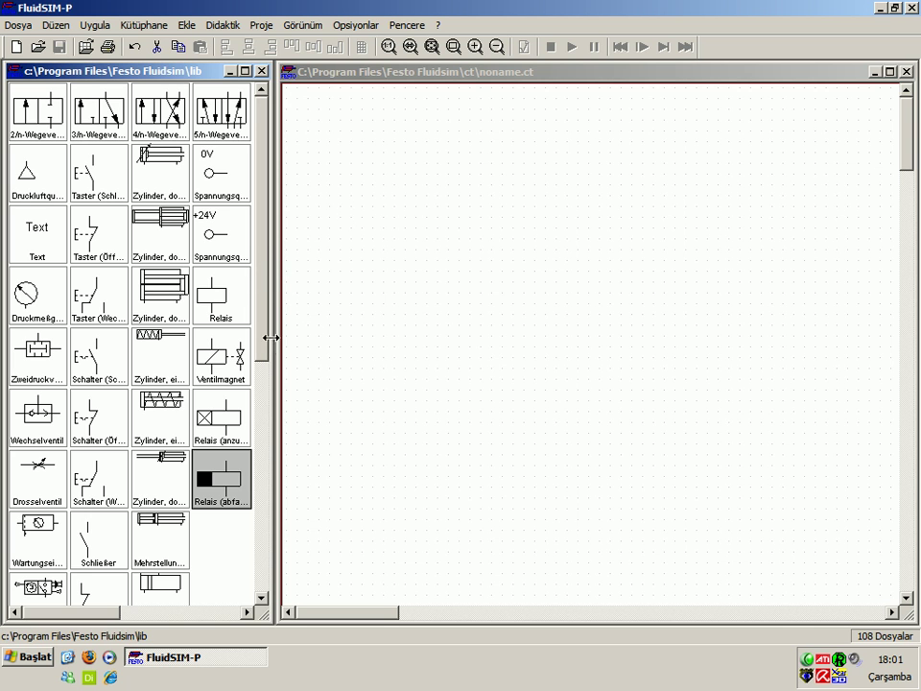
# Step: Rearrange the relay symbol in the component library, ending with it back in its slot
pyautogui.moveTo(231, 469)
pyautogui.mouseDown()
pyautogui.moveTo(235, 576)
pyautogui.moveTo(228, 480)
pyautogui.mouseUp()
pyautogui.moveTo(259, 369)
pyautogui.mouseDown()
pyautogui.moveTo(261, 411)
pyautogui.moveTo(230, 473)
pyautogui.moveTo(262, 464)
pyautogui.moveTo(263, 278)
pyautogui.mouseUp()
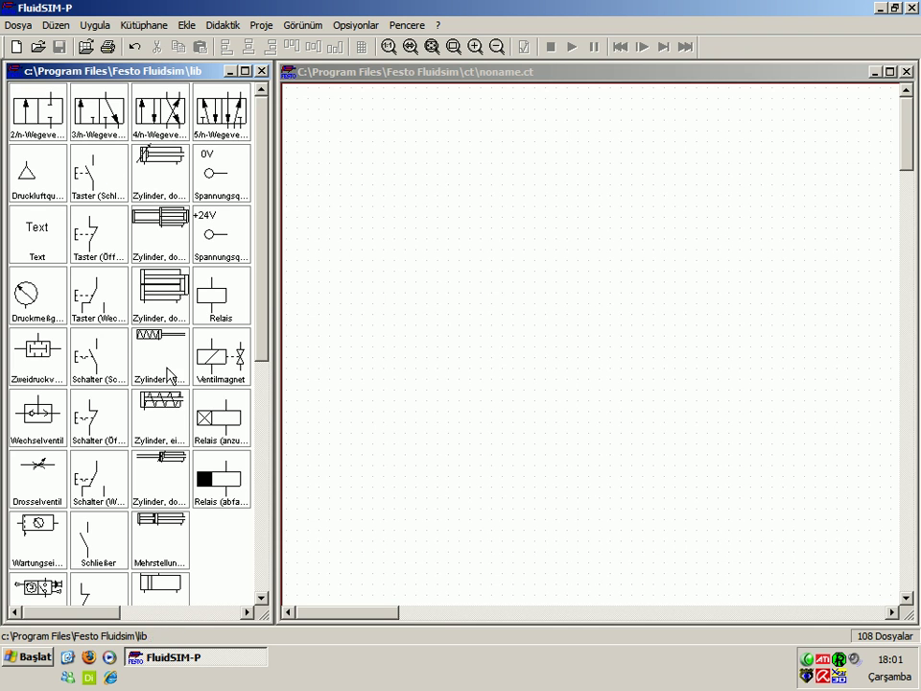
pyautogui.moveTo(73, 614)
pyautogui.mouseDown()
pyautogui.moveTo(80, 619)
pyautogui.moveTo(61, 623)
pyautogui.moveTo(173, 616)
pyautogui.mouseUp()
pyautogui.moveTo(268, 340)
pyautogui.mouseDown()
pyautogui.moveTo(276, 518)
pyautogui.moveTo(265, 307)
pyautogui.mouseUp()
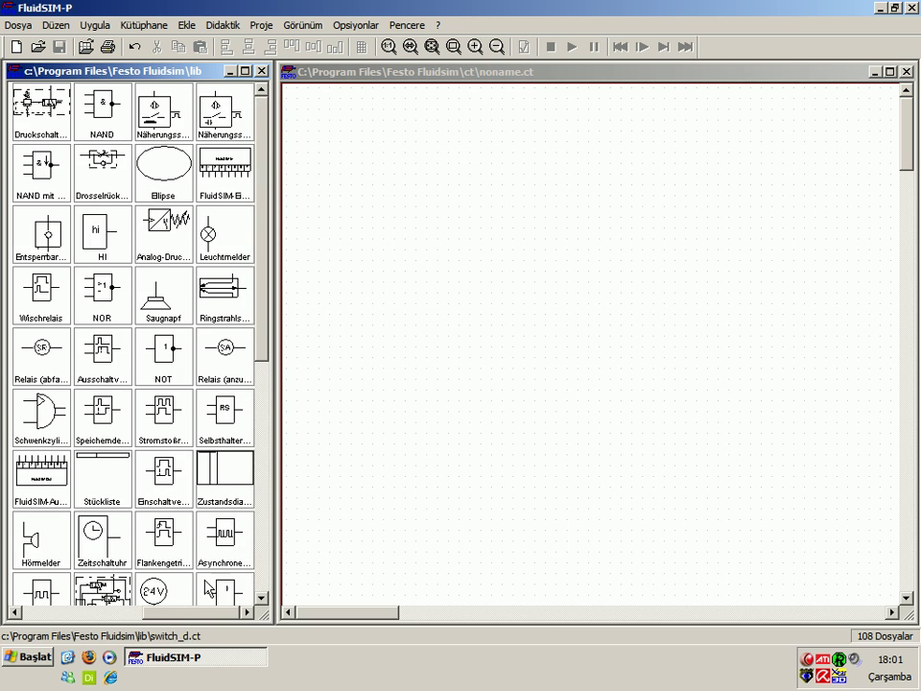
pyautogui.moveTo(187, 622); pyautogui.dragTo(39, 622)
pyautogui.moveTo(219, 480); pyautogui.dragTo(235, 478)
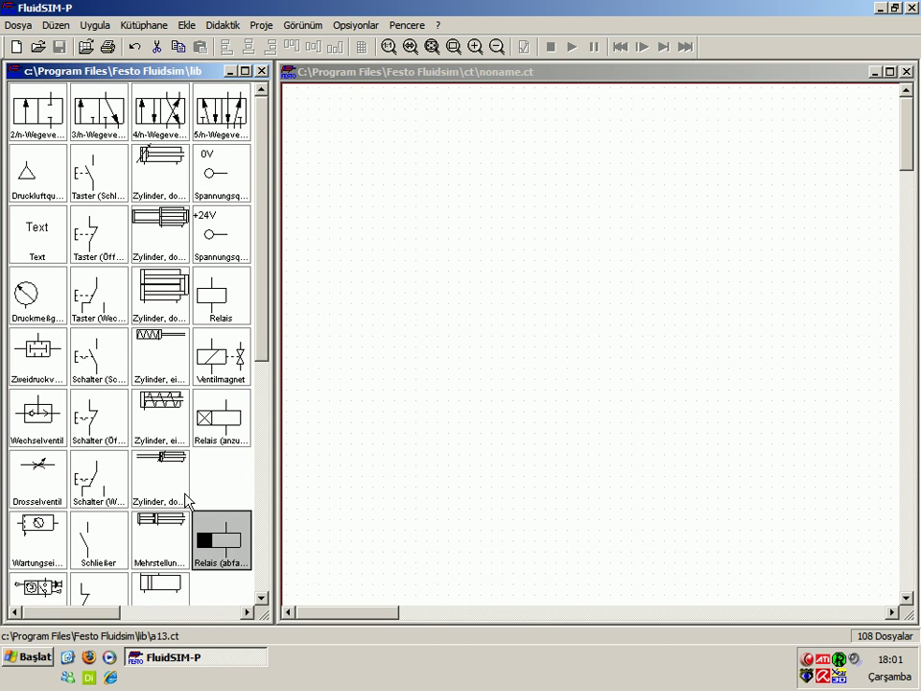
pyautogui.moveTo(216, 551); pyautogui.dragTo(225, 480)
pyautogui.click(230, 563)
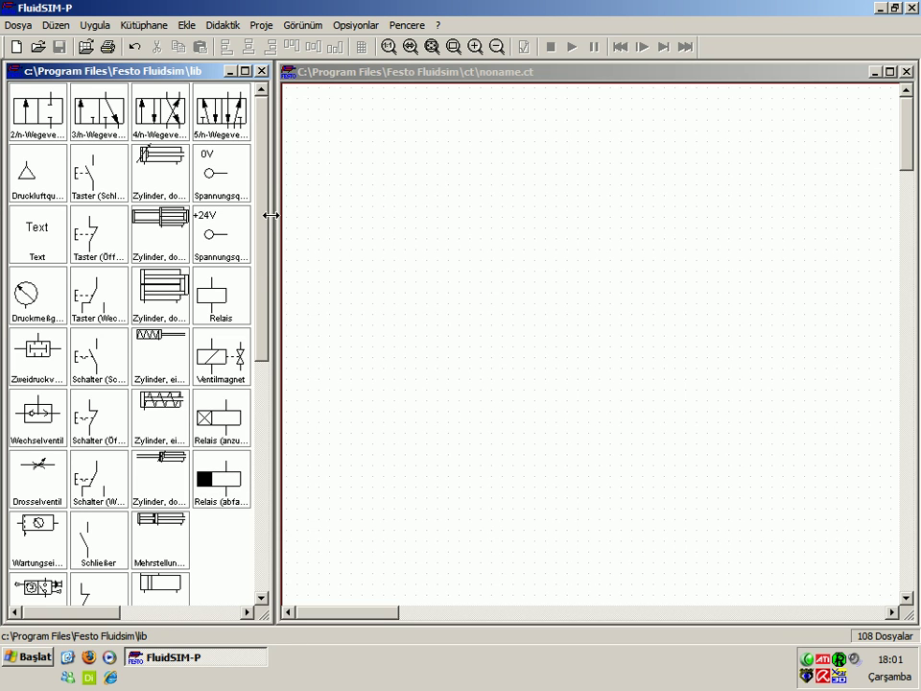
# Step: Open the lib3 valve library, then shrink and position its window over the circuit area
pyautogui.click(145, 25)
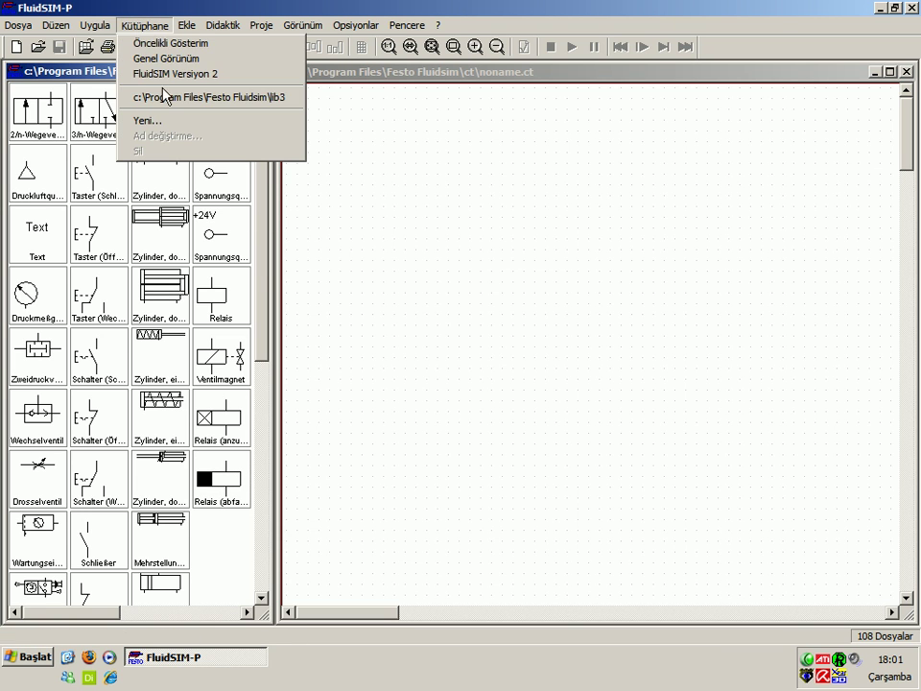
pyautogui.click(257, 97)
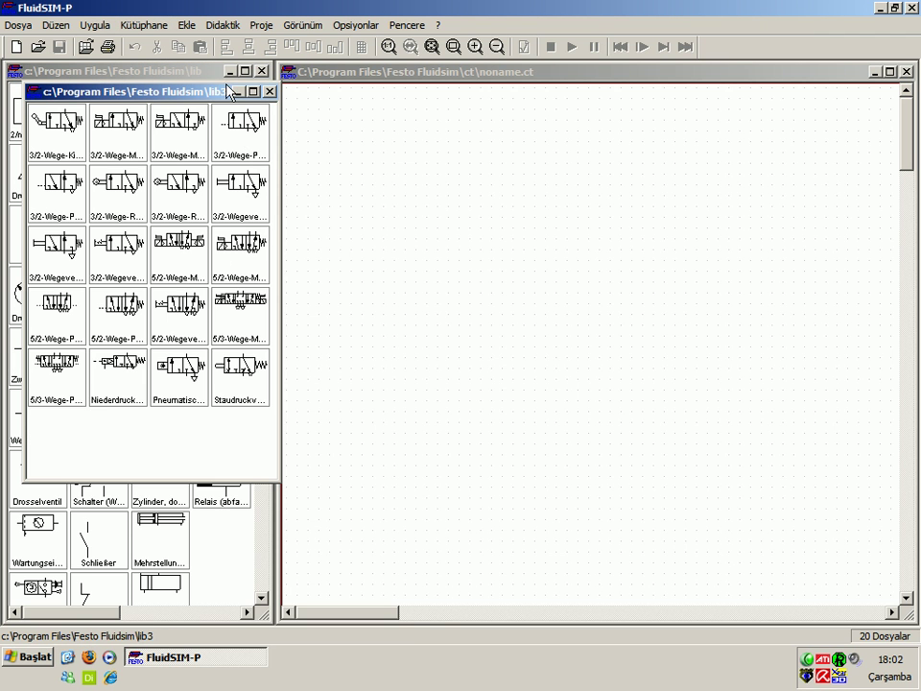
pyautogui.moveTo(207, 97); pyautogui.dragTo(224, 99)
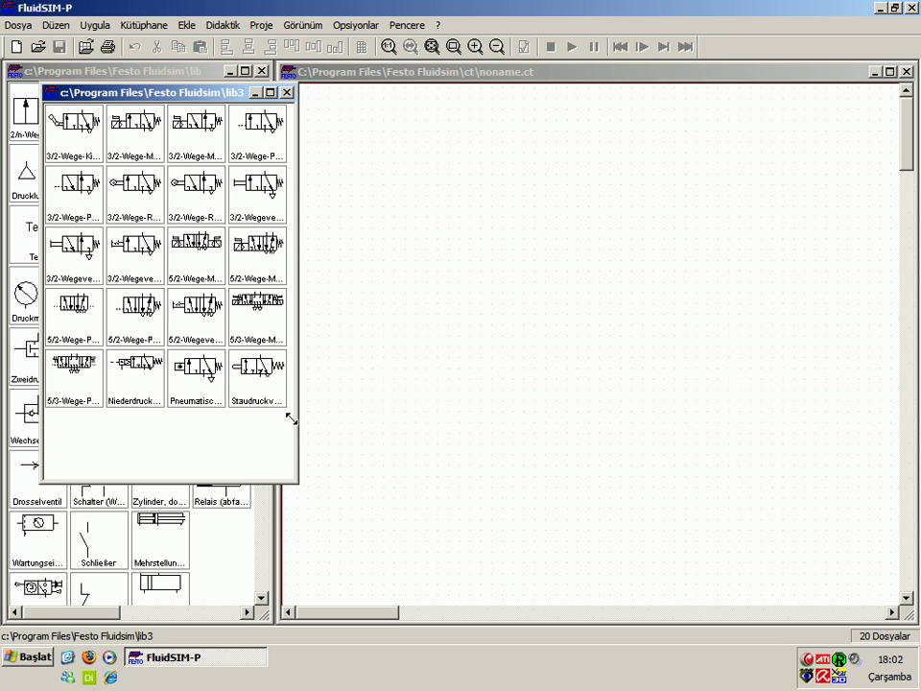
pyautogui.moveTo(289, 416); pyautogui.dragTo(290, 416)
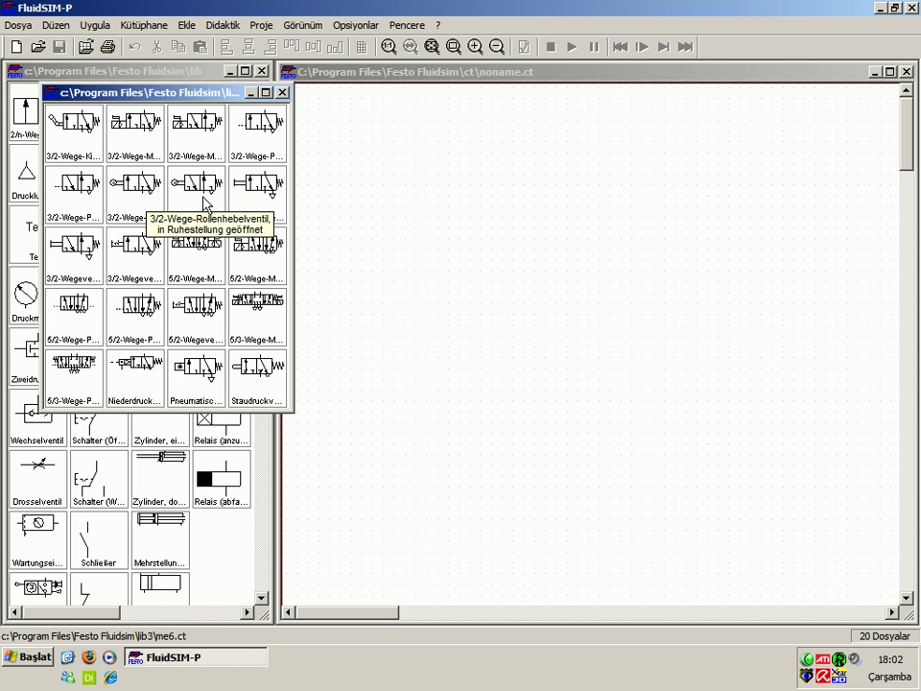
pyautogui.moveTo(222, 96)
pyautogui.mouseDown()
pyautogui.moveTo(365, 189)
pyautogui.moveTo(480, 161)
pyautogui.mouseUp()
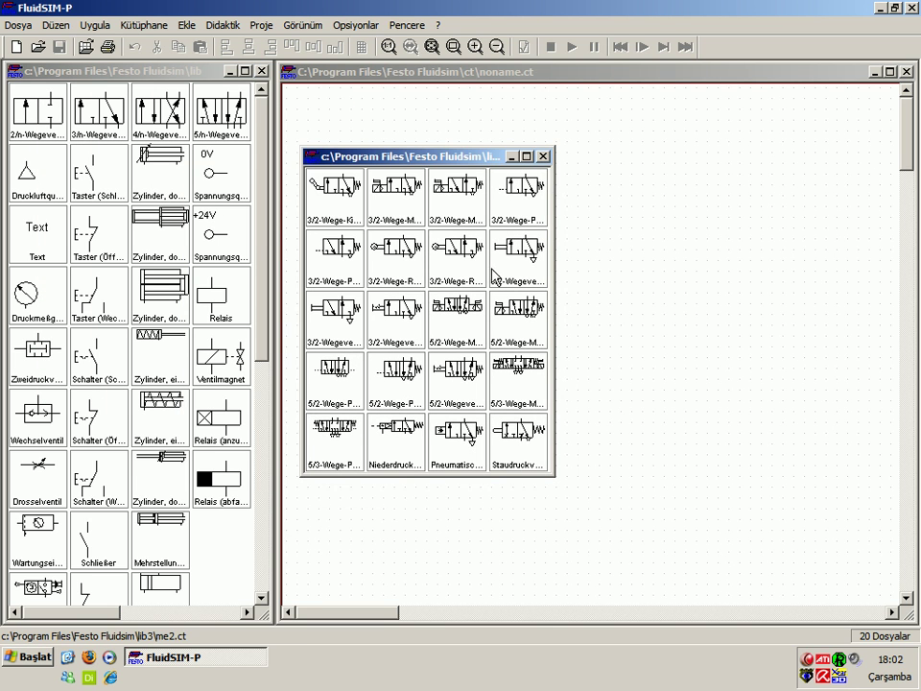
pyautogui.moveTo(425, 168); pyautogui.dragTo(377, 146)
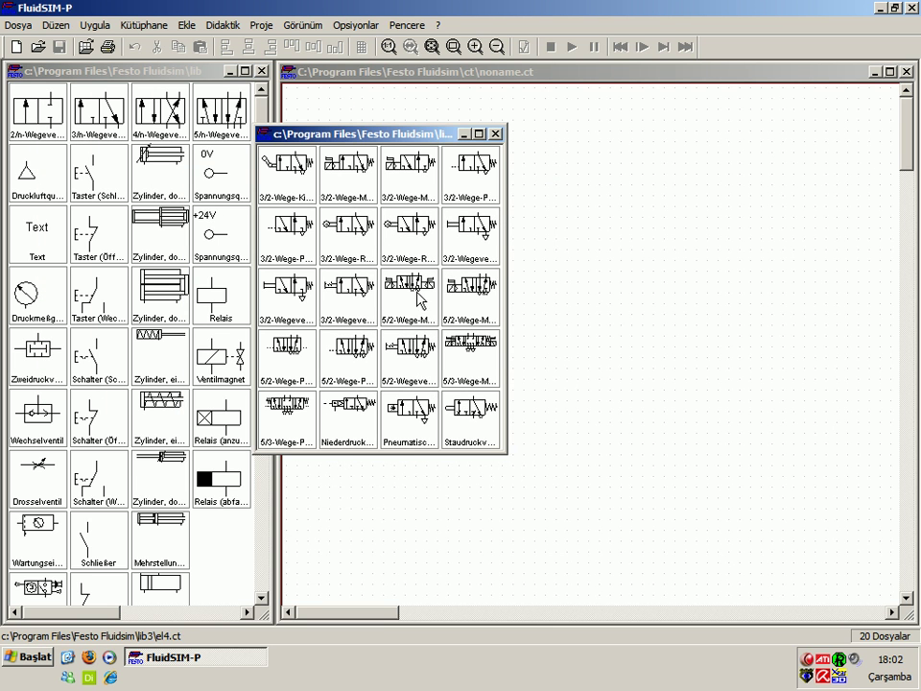
pyautogui.moveTo(429, 136)
pyautogui.mouseDown()
pyautogui.moveTo(346, 123)
pyautogui.moveTo(314, 102)
pyautogui.mouseUp()
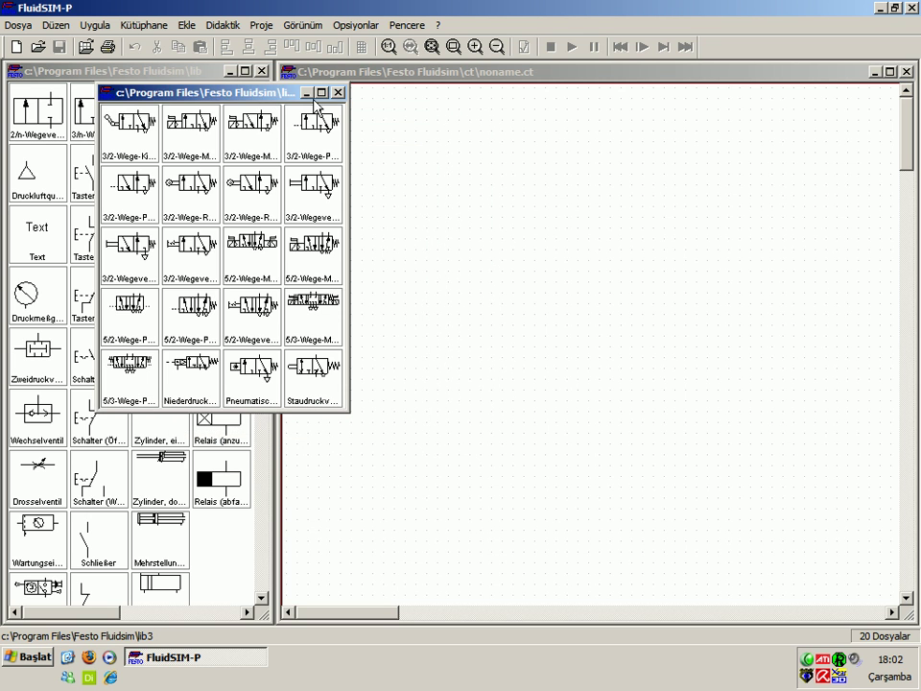
# Step: Minimize lib3, shorten the main library and close the empty noname.ct circuit
pyautogui.click(306, 93)
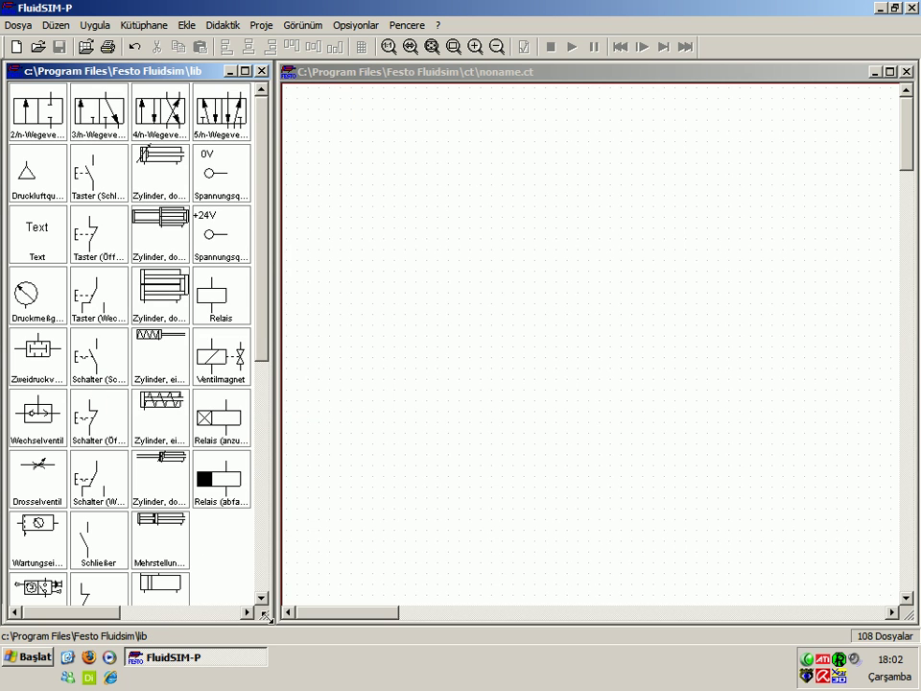
pyautogui.moveTo(265, 614)
pyautogui.mouseDown()
pyautogui.moveTo(270, 587)
pyautogui.moveTo(269, 597)
pyautogui.mouseUp()
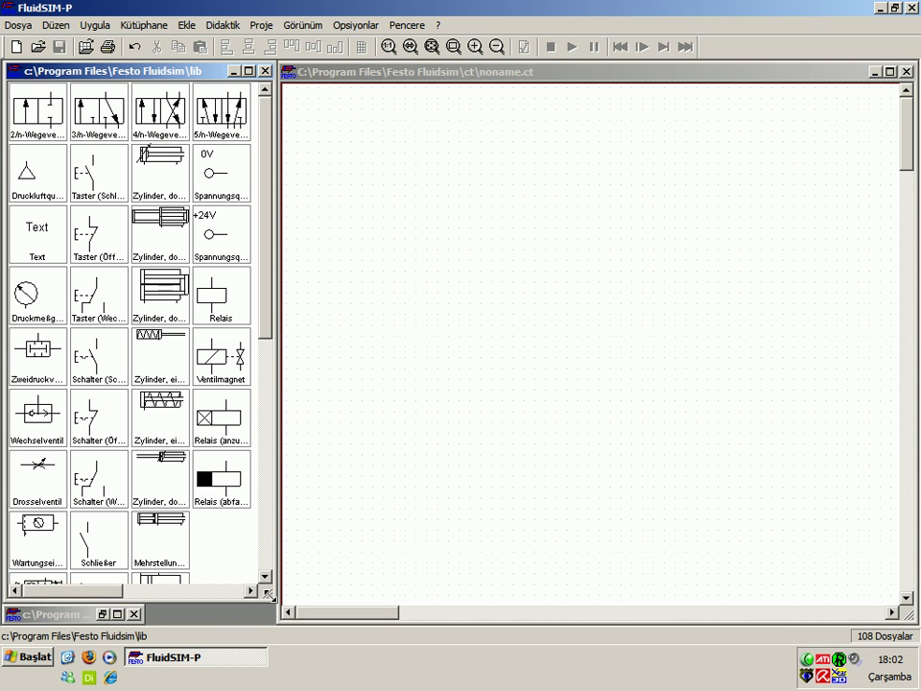
pyautogui.click(288, 384)
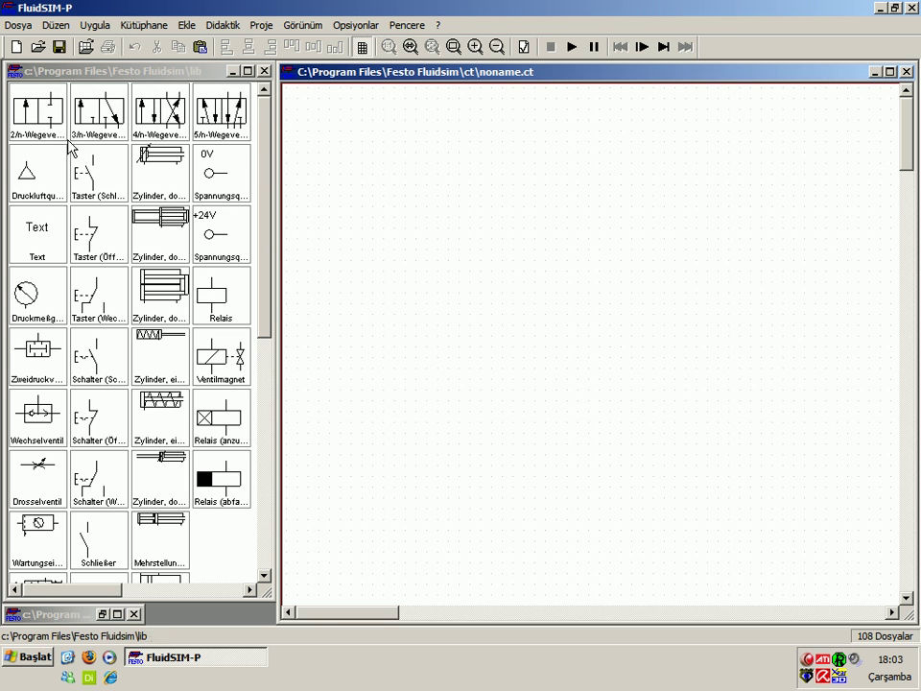
pyautogui.click(907, 73)
# Step: Start a new circuit and bring up the Open dialog showing devre in Devre 1
pyautogui.click(19, 25)
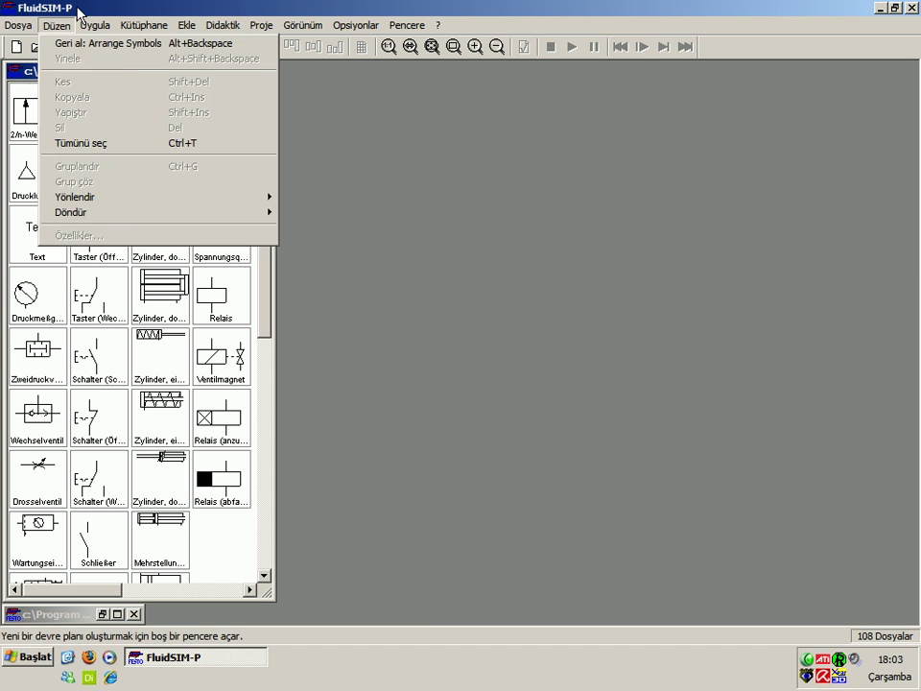
pyautogui.click(56, 21)
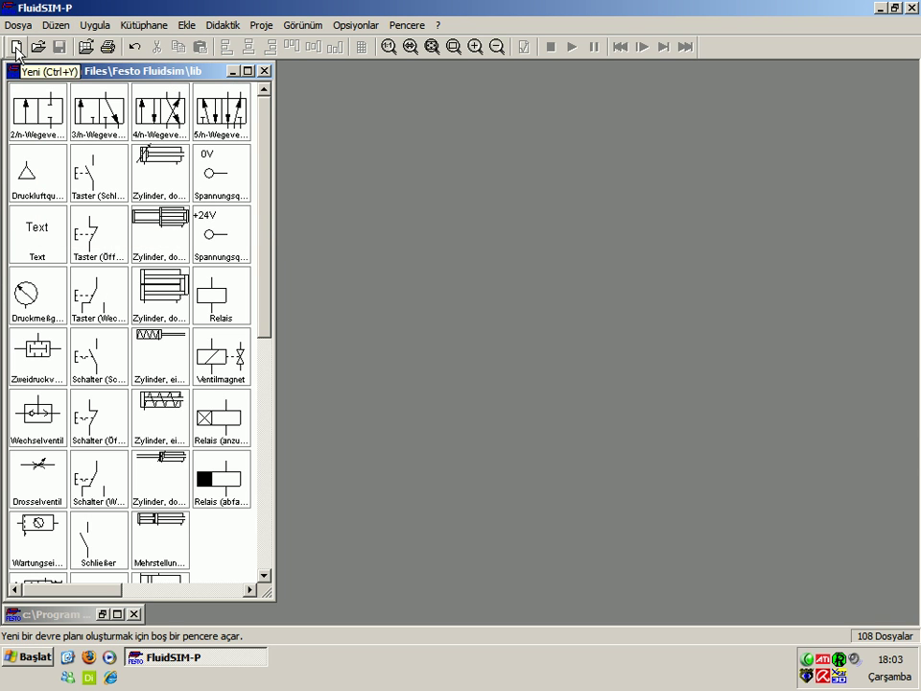
pyautogui.click(16, 50)
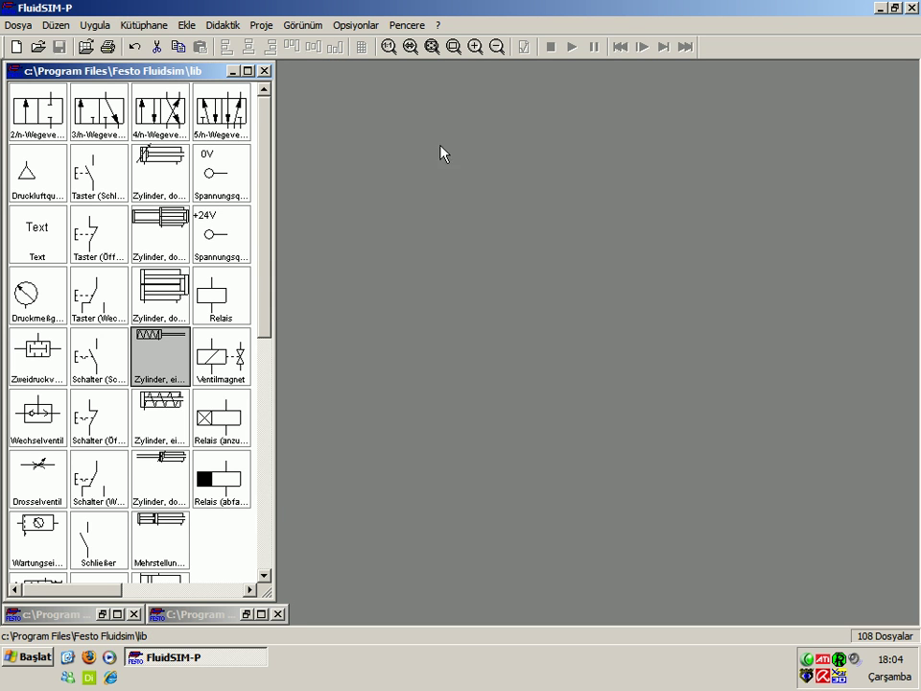
pyautogui.click(38, 46)
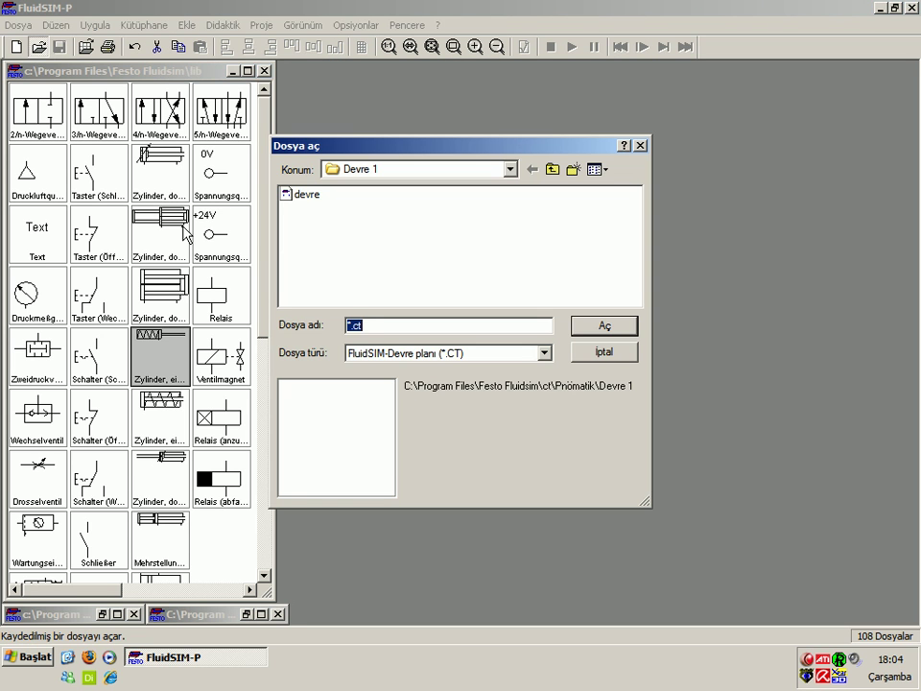
# Step: Open the devre circuit and place its window right of the library
pyautogui.doubleClick(305, 195)
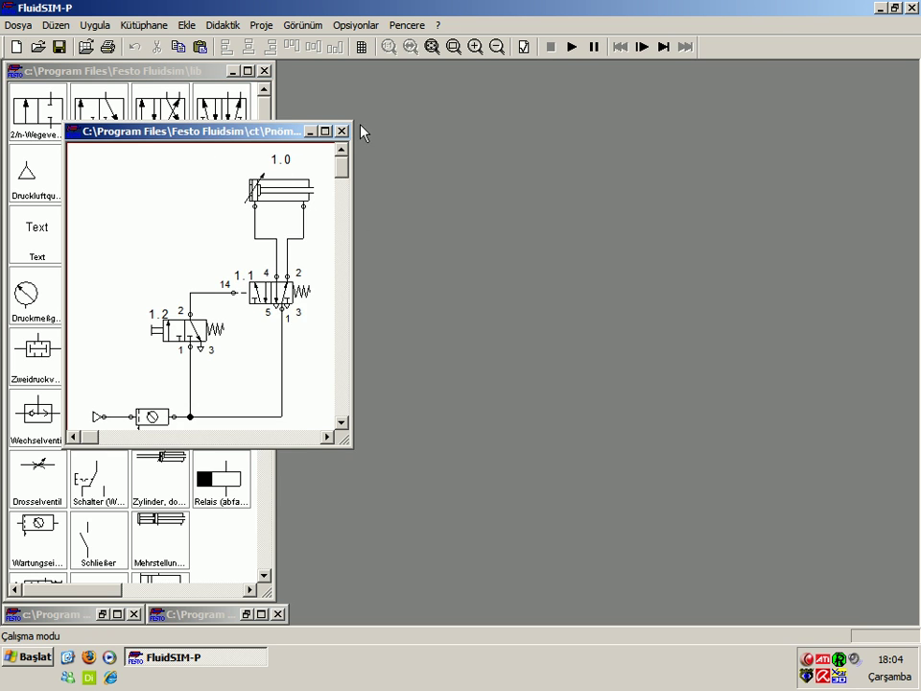
pyautogui.moveTo(192, 130); pyautogui.dragTo(414, 73)
pyautogui.moveTo(670, 458)
pyautogui.mouseDown()
pyautogui.moveTo(608, 503)
pyautogui.moveTo(657, 515)
pyautogui.mouseUp()
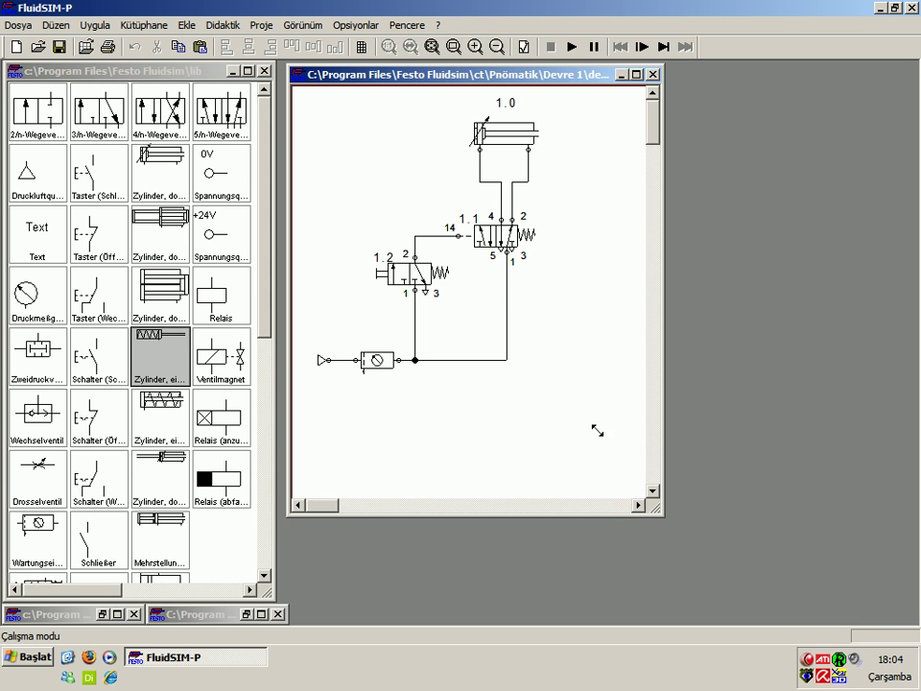
pyautogui.moveTo(605, 440); pyautogui.dragTo(603, 431)
pyautogui.moveTo(479, 80); pyautogui.dragTo(515, 100)
# Step: Select valves 1.1 and 1.2, then add a 3/n-way valve left of cylinder 1.0
pyautogui.click(534, 273)
pyautogui.click(412, 212)
pyautogui.click(444, 296)
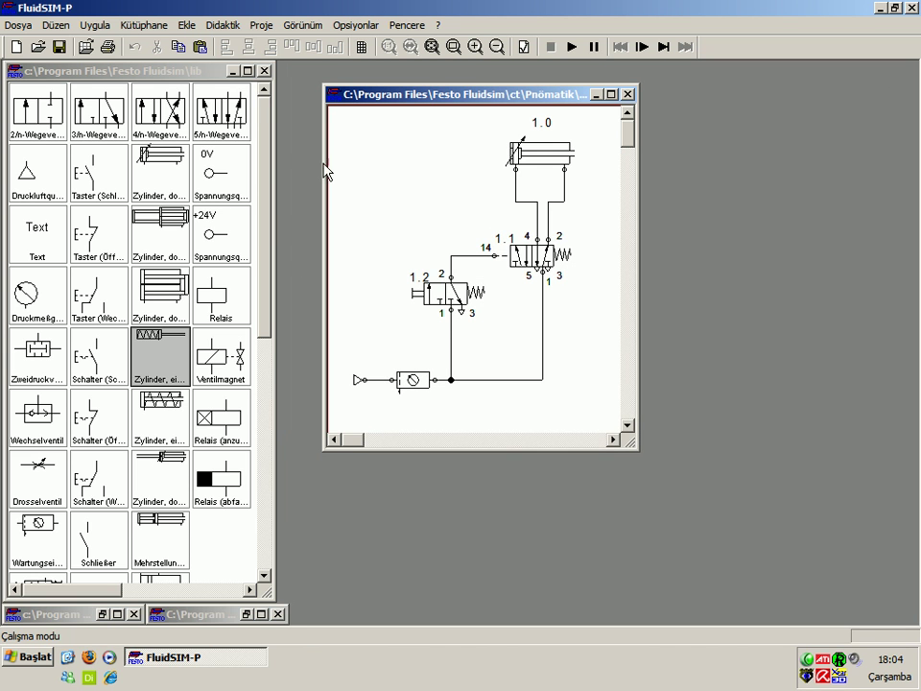
pyautogui.moveTo(113, 96)
pyautogui.mouseDown()
pyautogui.moveTo(125, 128)
pyautogui.moveTo(408, 182)
pyautogui.mouseUp()
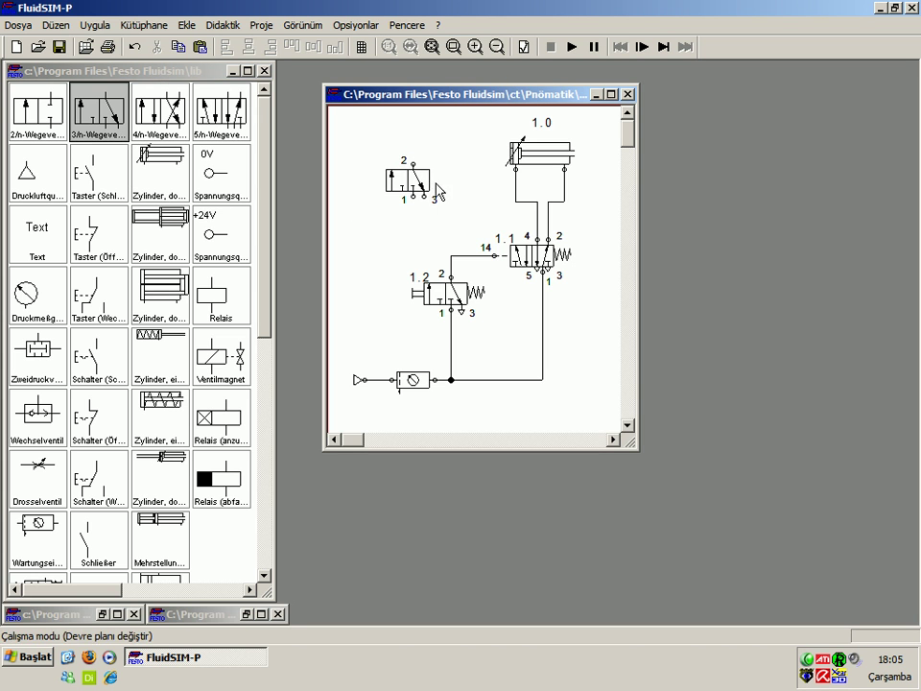
pyautogui.click(408, 192)
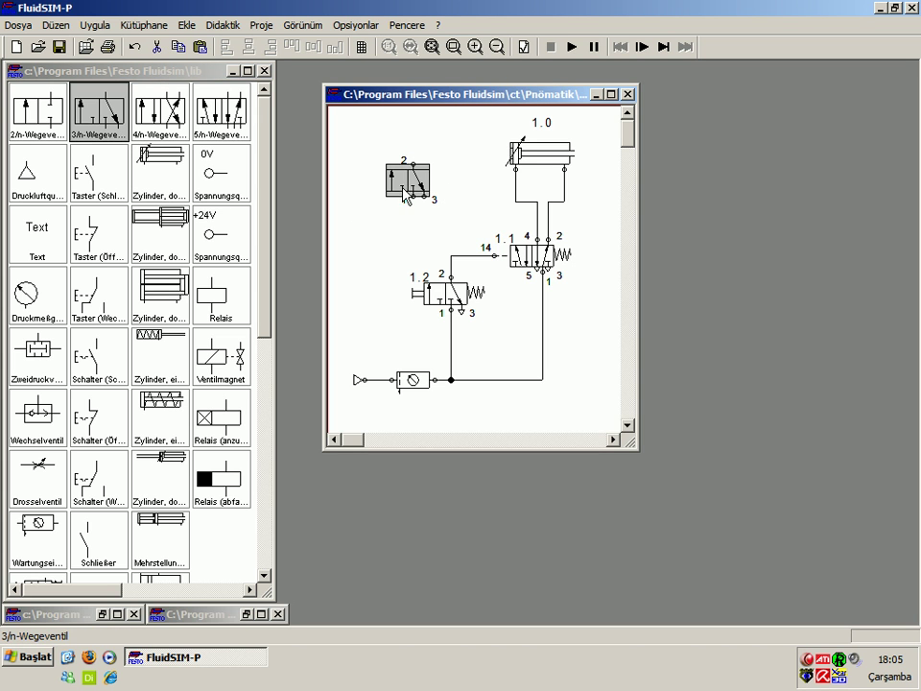
pyautogui.press('Delete')
pyautogui.click(144, 25)
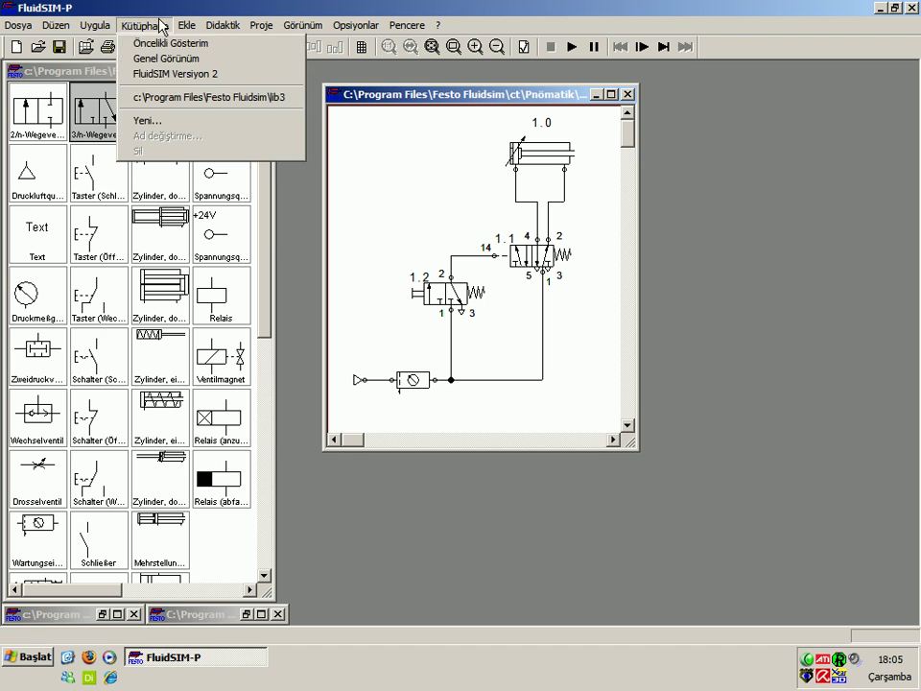
pyautogui.click(187, 97)
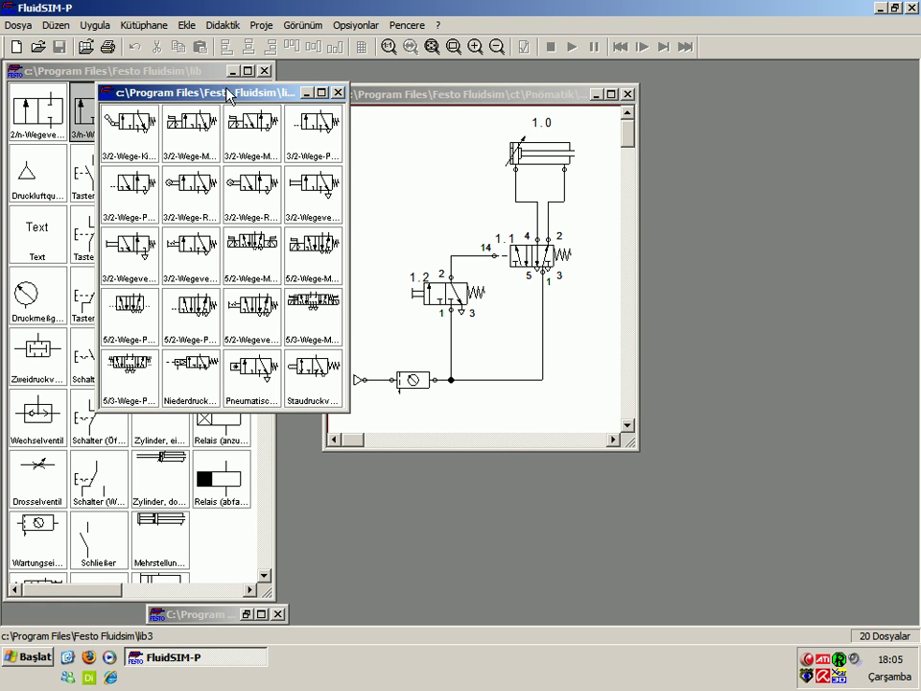
pyautogui.moveTo(133, 89); pyautogui.dragTo(179, 97)
pyautogui.click(287, 97)
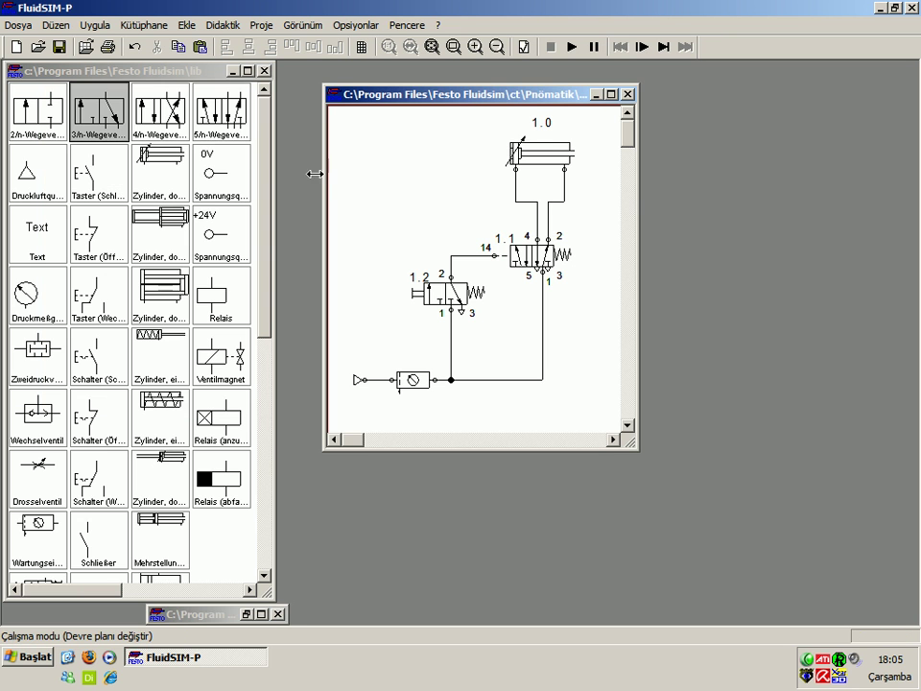
pyautogui.click(144, 25)
pyautogui.click(185, 94)
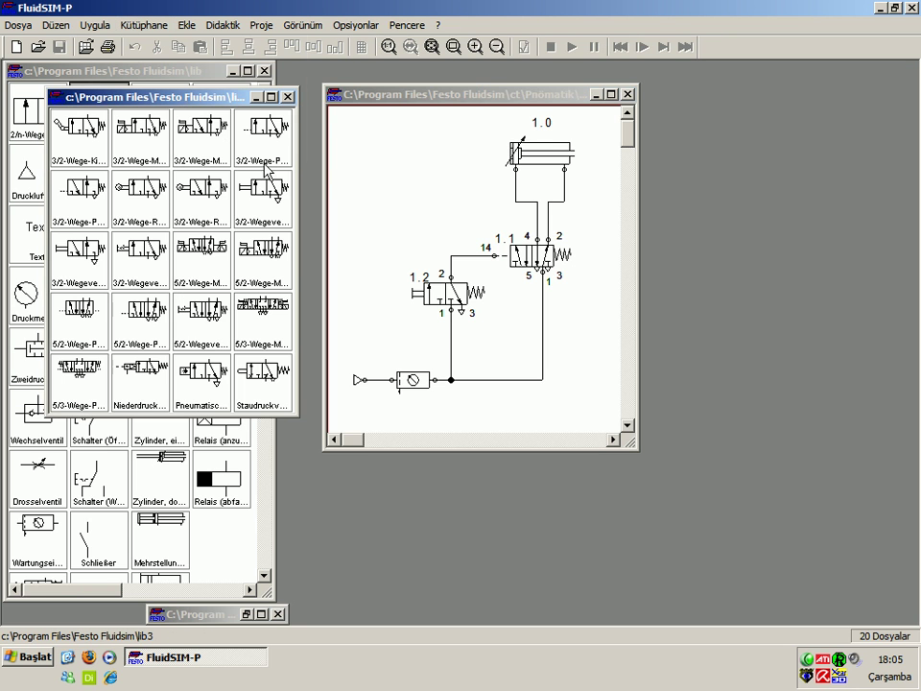
pyautogui.moveTo(263, 197); pyautogui.dragTo(430, 203)
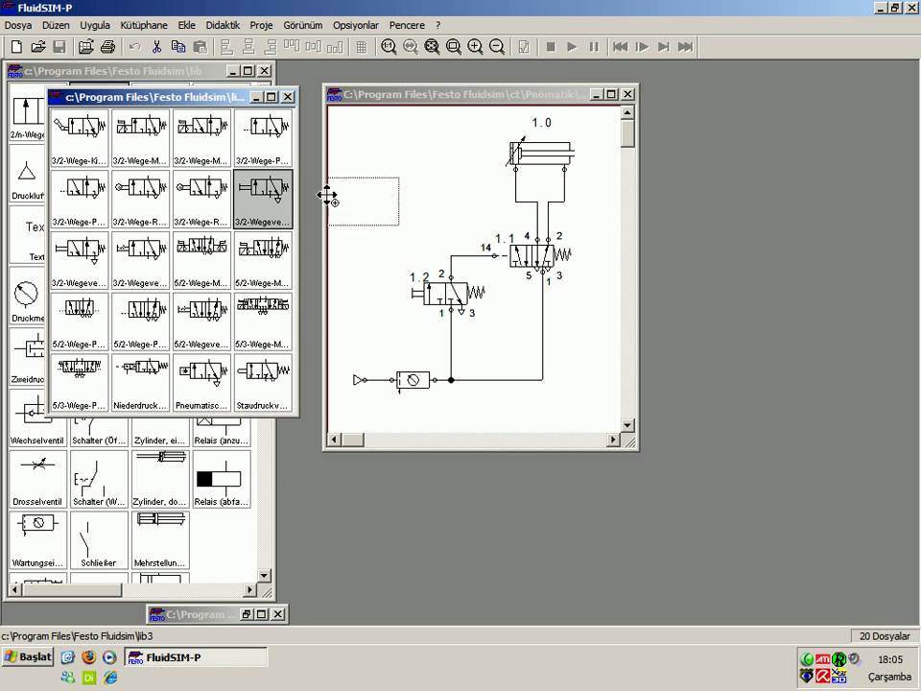
pyautogui.click(439, 237)
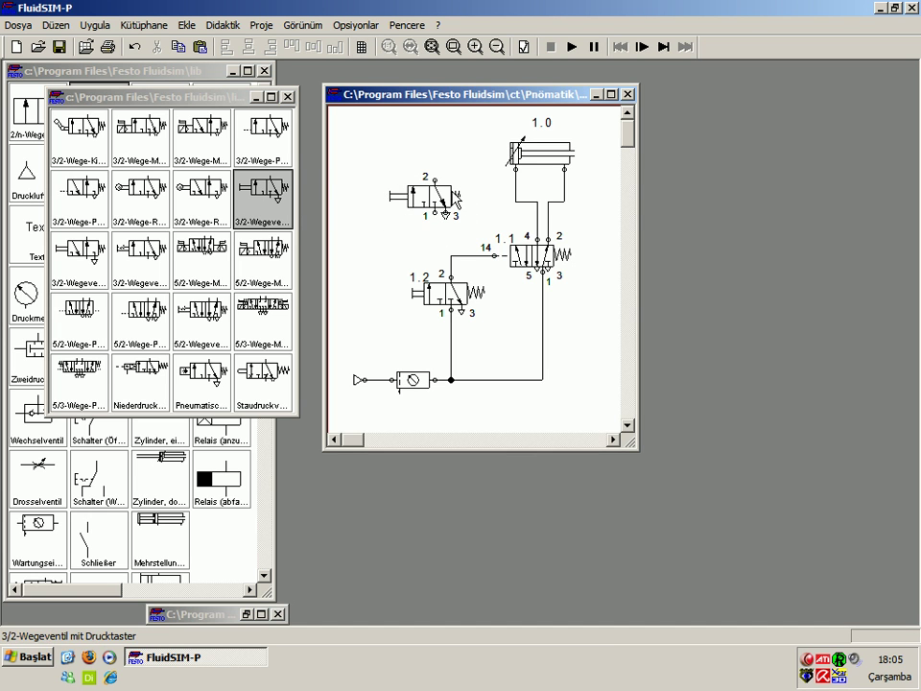
pyautogui.click(459, 199)
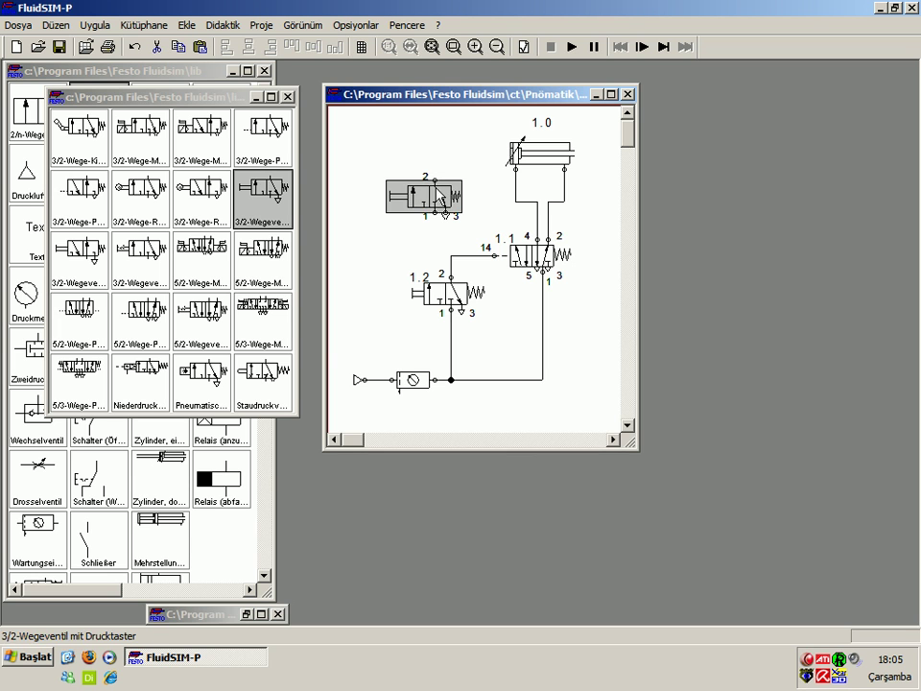
pyautogui.moveTo(471, 208)
pyautogui.mouseDown()
pyautogui.moveTo(455, 204)
pyautogui.moveTo(459, 193)
pyautogui.mouseUp()
pyautogui.click(479, 189)
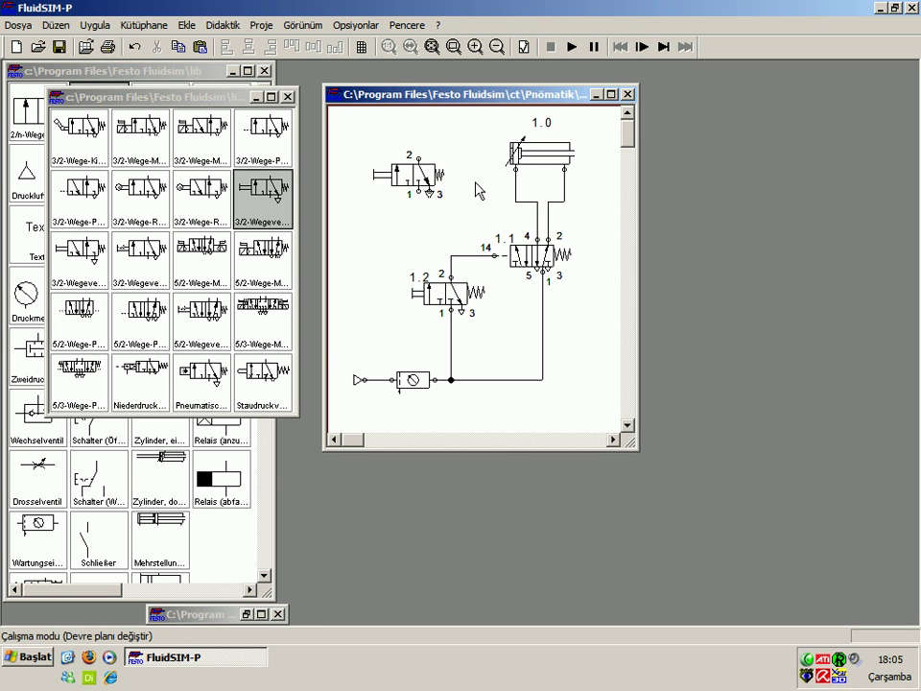
pyautogui.click(426, 172)
pyautogui.click(475, 201)
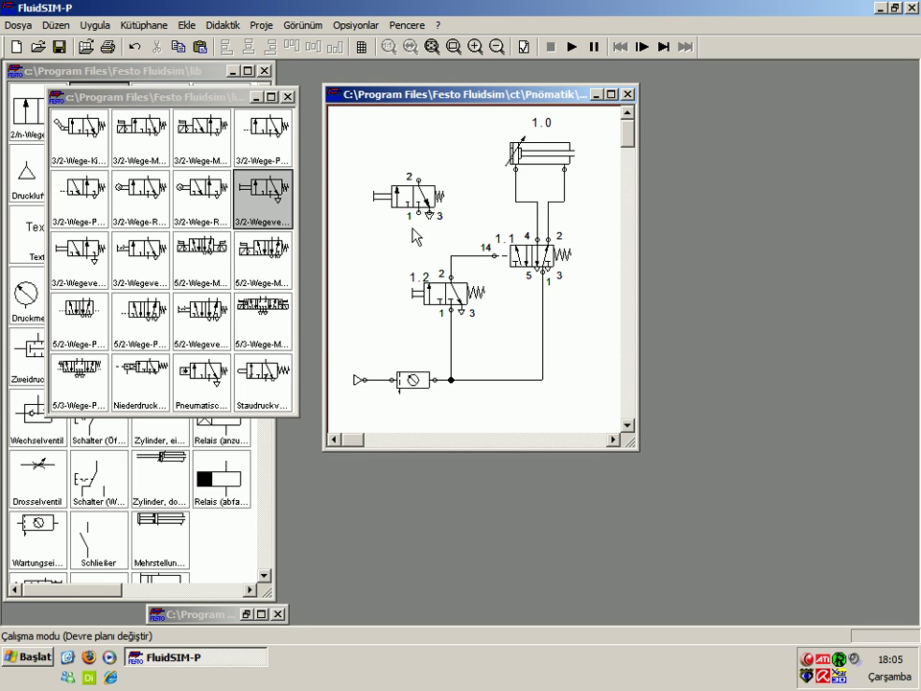
pyautogui.click(438, 226)
pyautogui.click(453, 242)
pyautogui.click(413, 199)
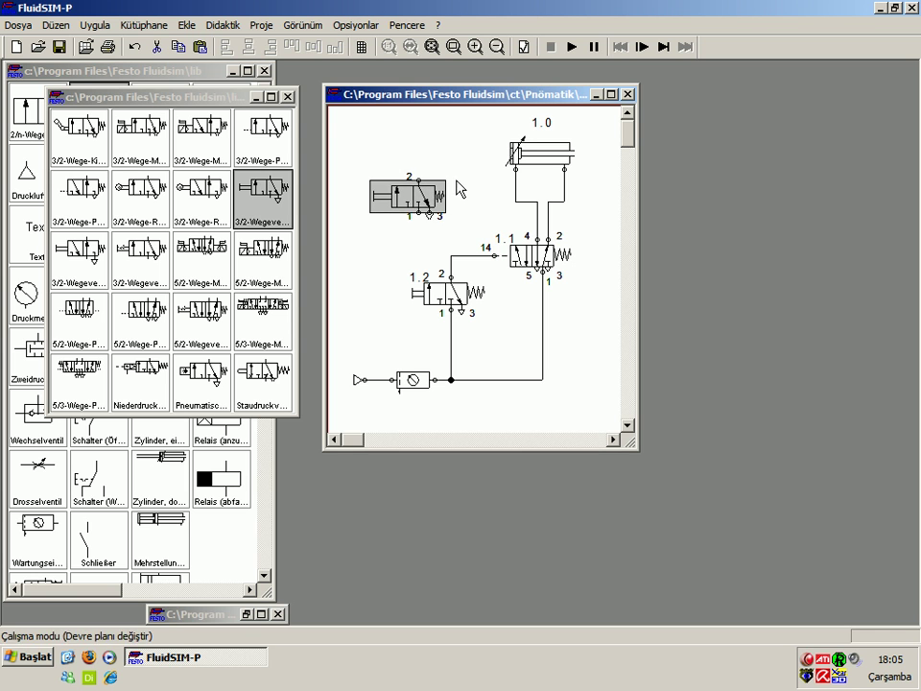
pyautogui.press('Delete')
pyautogui.click(287, 97)
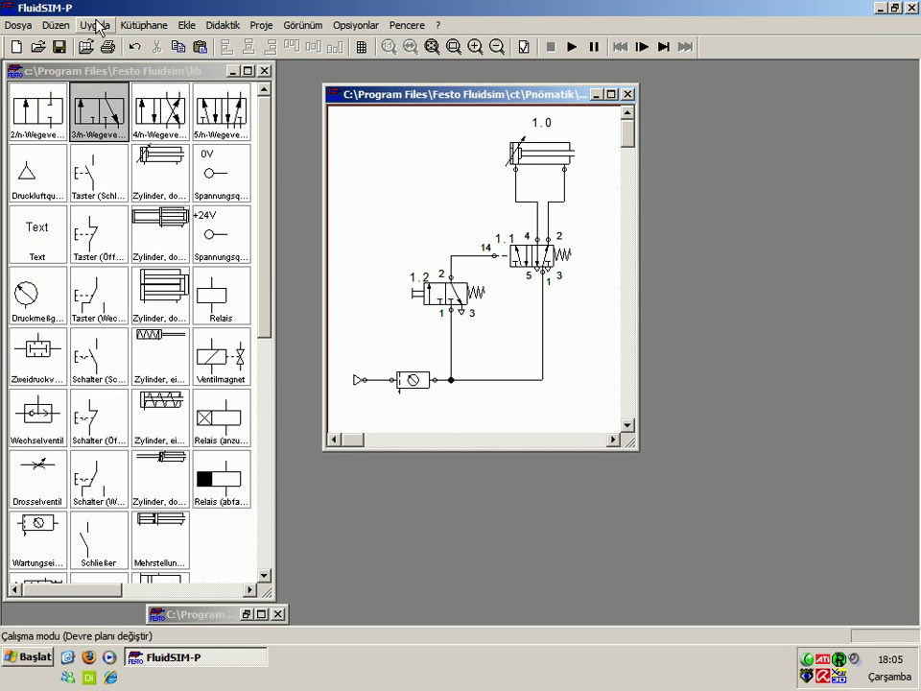
# Step: Drop a 3/n-Wegeventil from the main library at the circuit's upper left, beside cylinder 1.0
pyautogui.moveTo(139, 87); pyautogui.dragTo(404, 188)
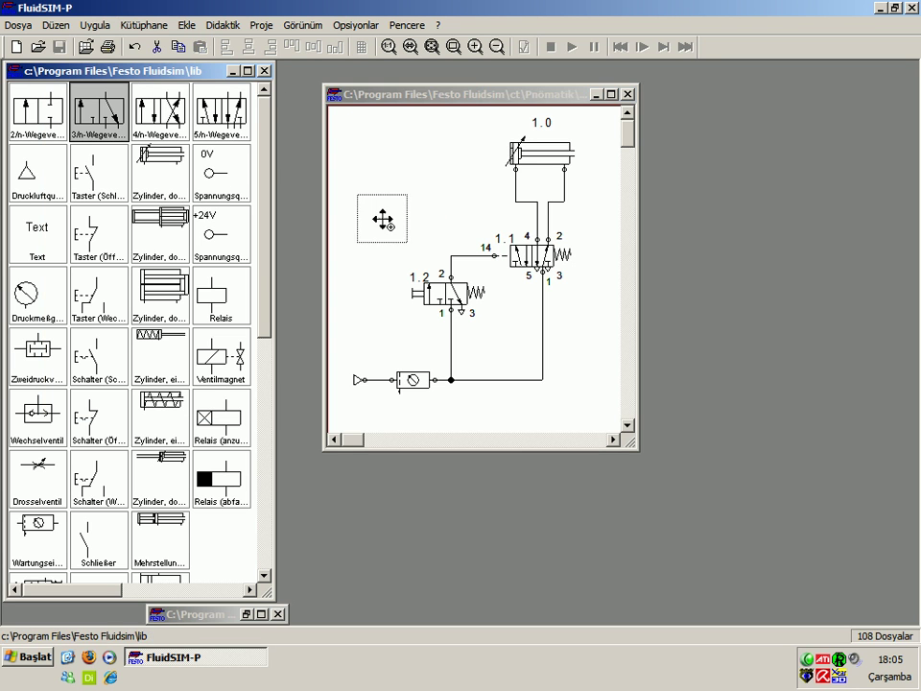
pyautogui.moveTo(404, 188)
pyautogui.mouseDown()
pyautogui.moveTo(424, 196)
pyautogui.moveTo(419, 188)
pyautogui.mouseUp()
pyautogui.click(415, 165)
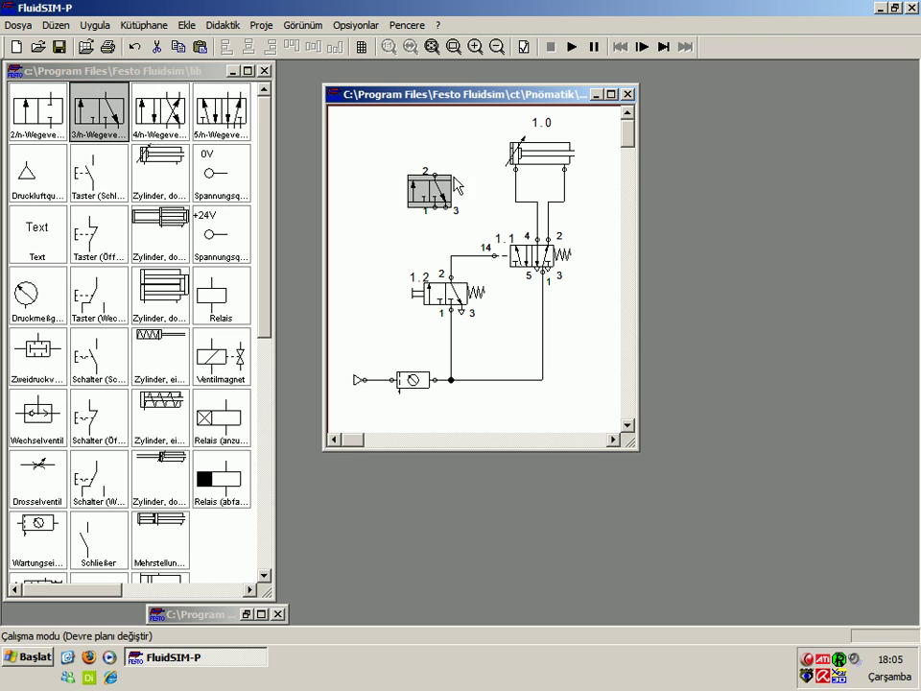
pyautogui.click(443, 205)
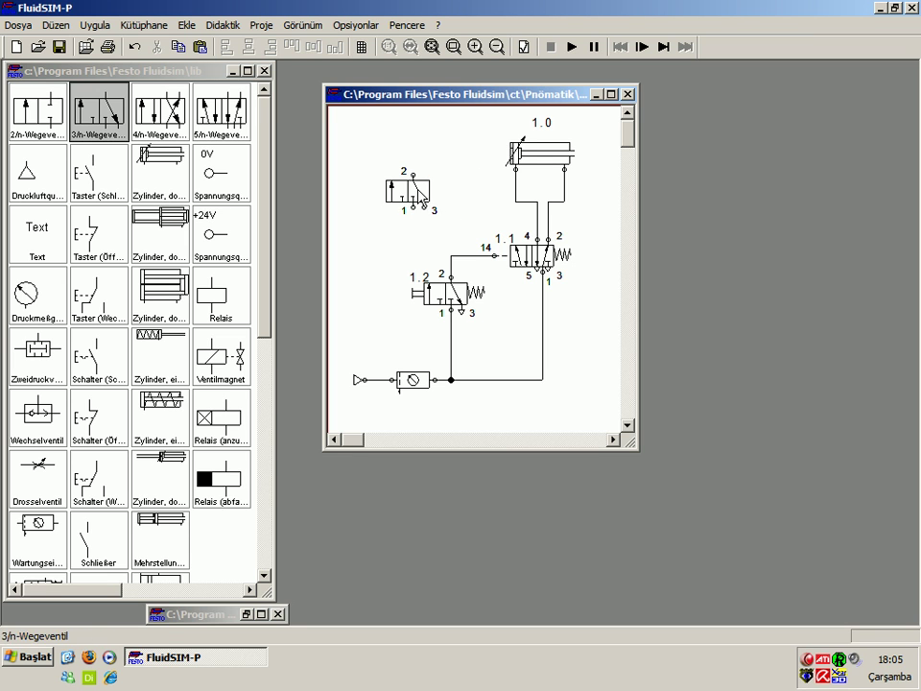
pyautogui.click(430, 205)
pyautogui.click(452, 200)
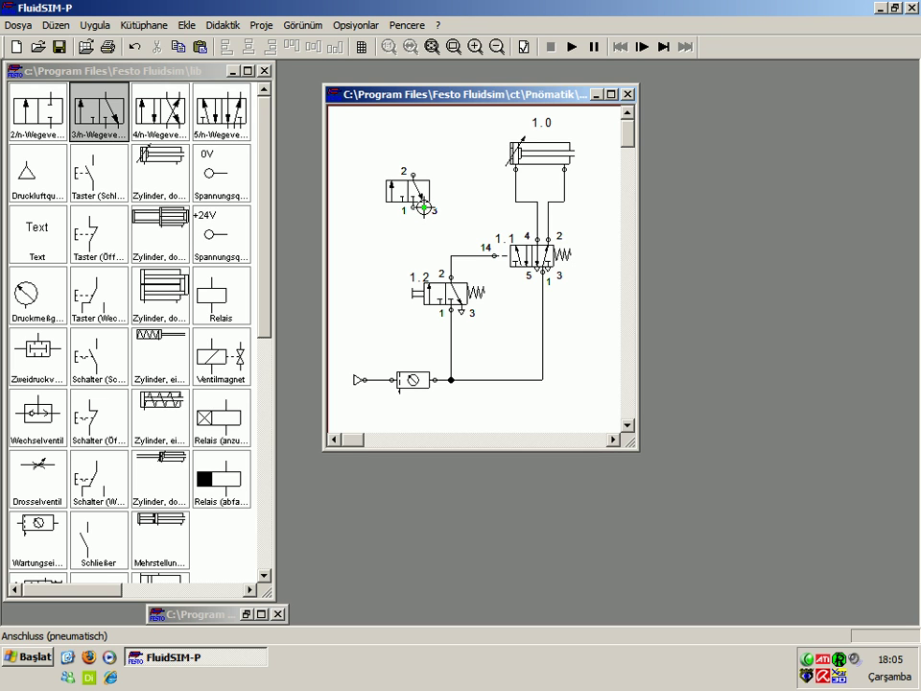
# Step: End port 3 of the new 3/n-way valve in an exhaust symbol and open its configuration
pyautogui.doubleClick(424, 207)
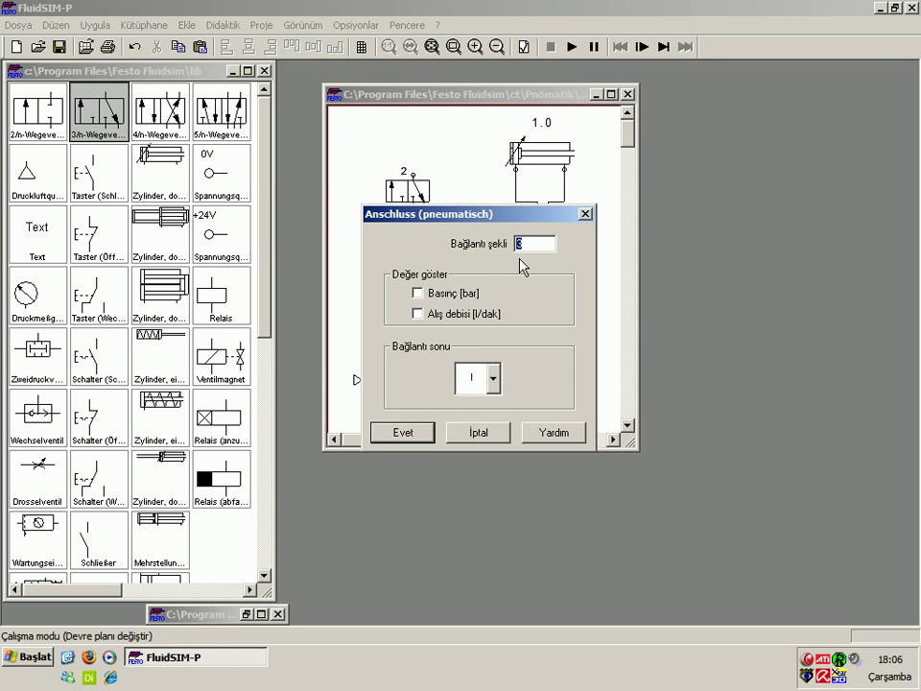
pyautogui.moveTo(511, 209); pyautogui.dragTo(625, 199)
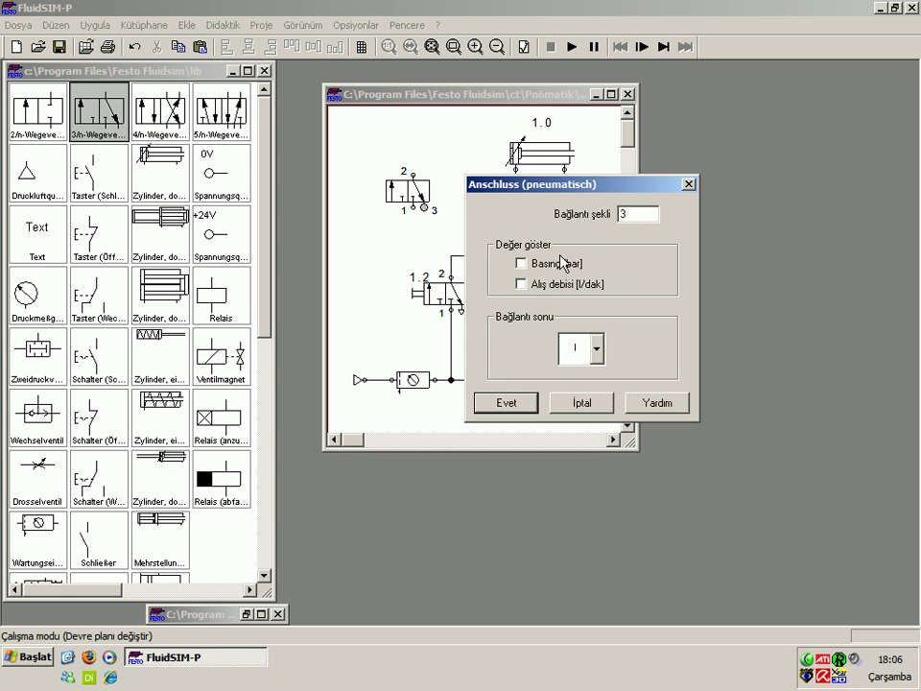
pyautogui.click(597, 348)
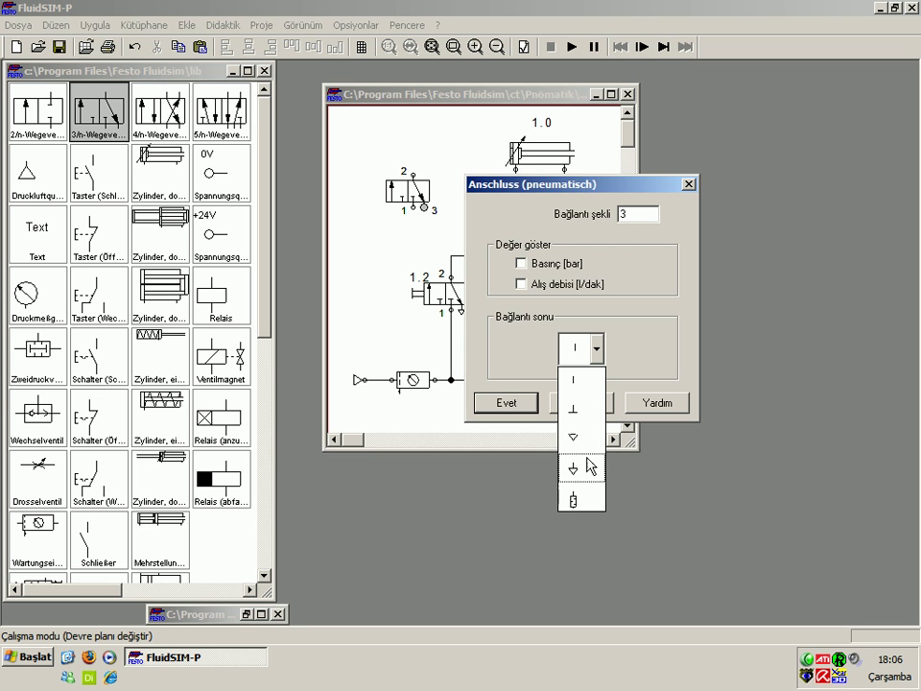
pyautogui.click(664, 346)
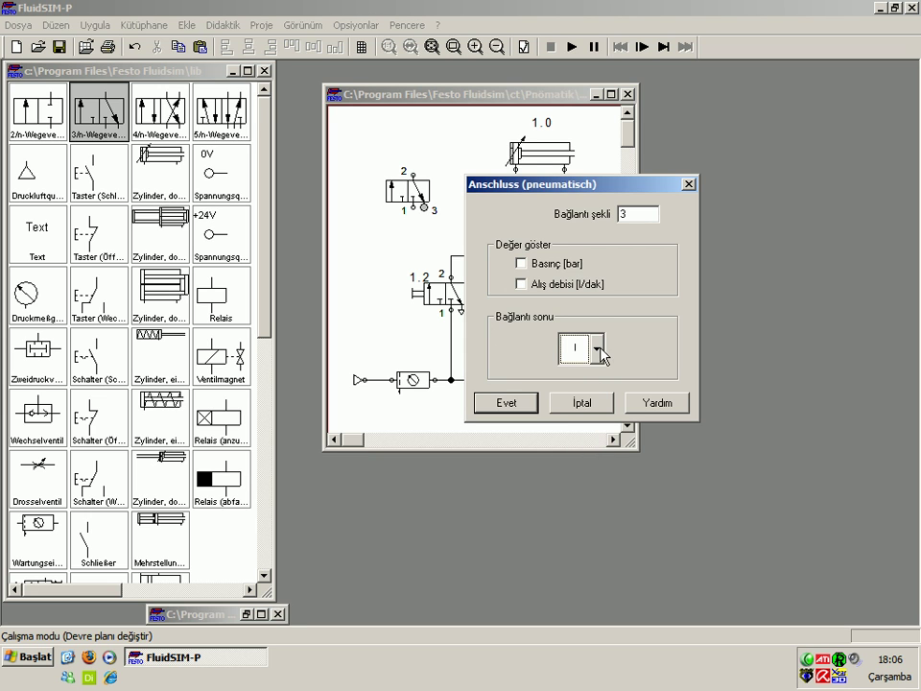
pyautogui.moveTo(550, 185); pyautogui.dragTo(608, 177)
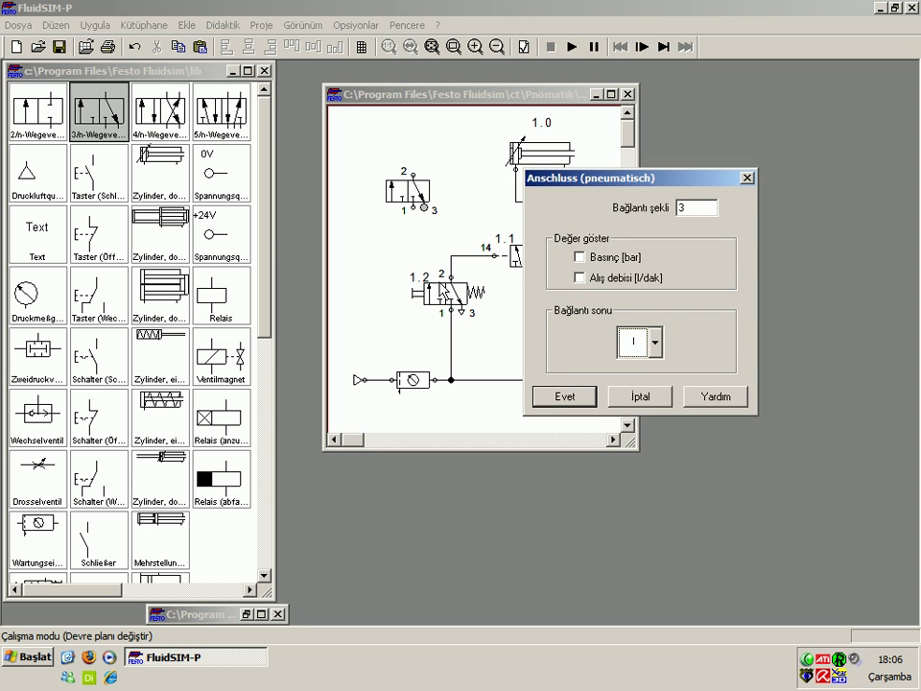
pyautogui.click(656, 345)
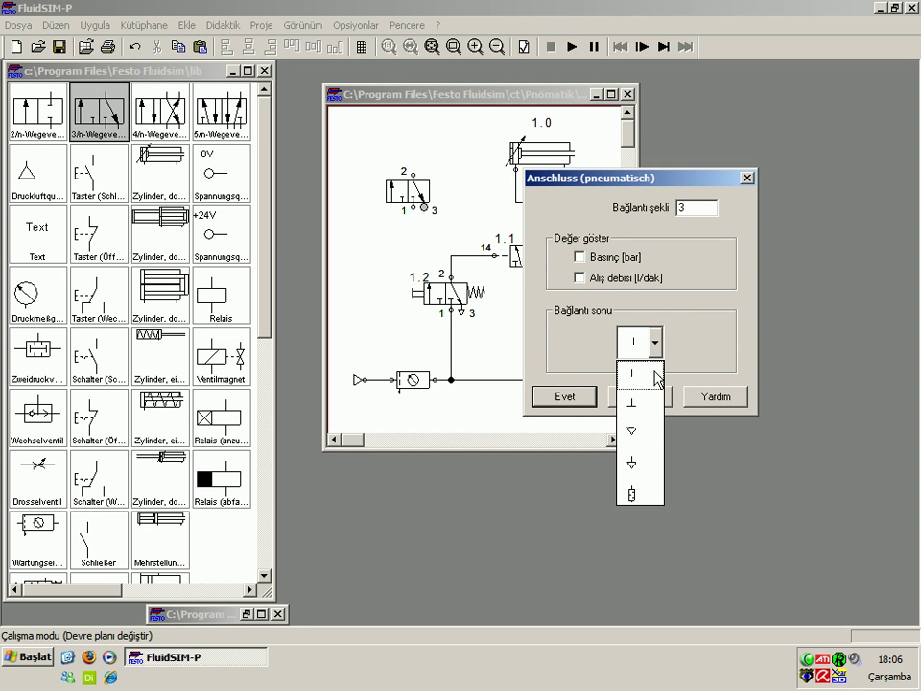
pyautogui.click(635, 467)
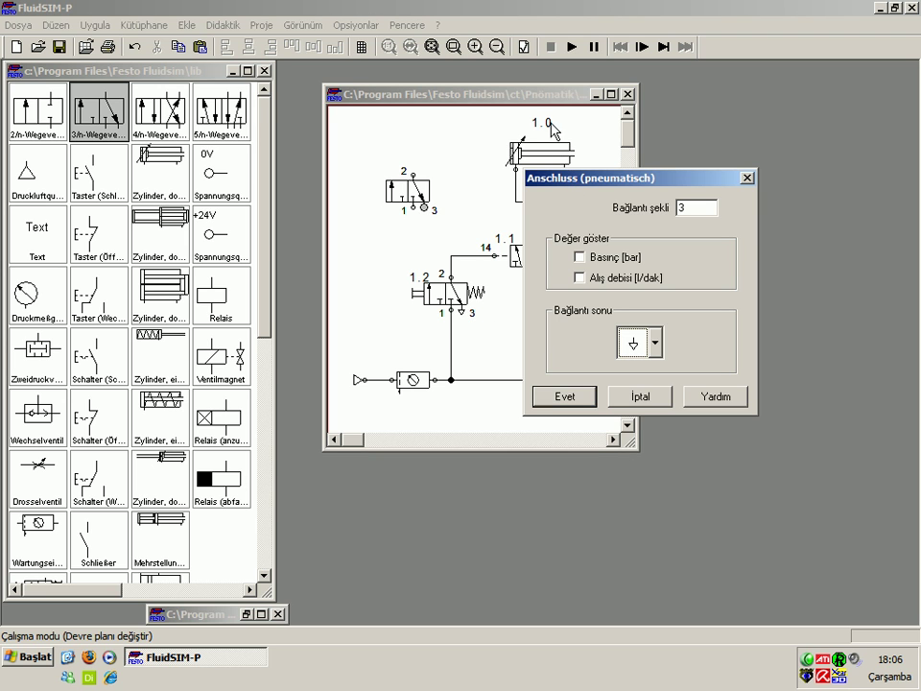
pyautogui.moveTo(550, 137); pyautogui.dragTo(547, 163)
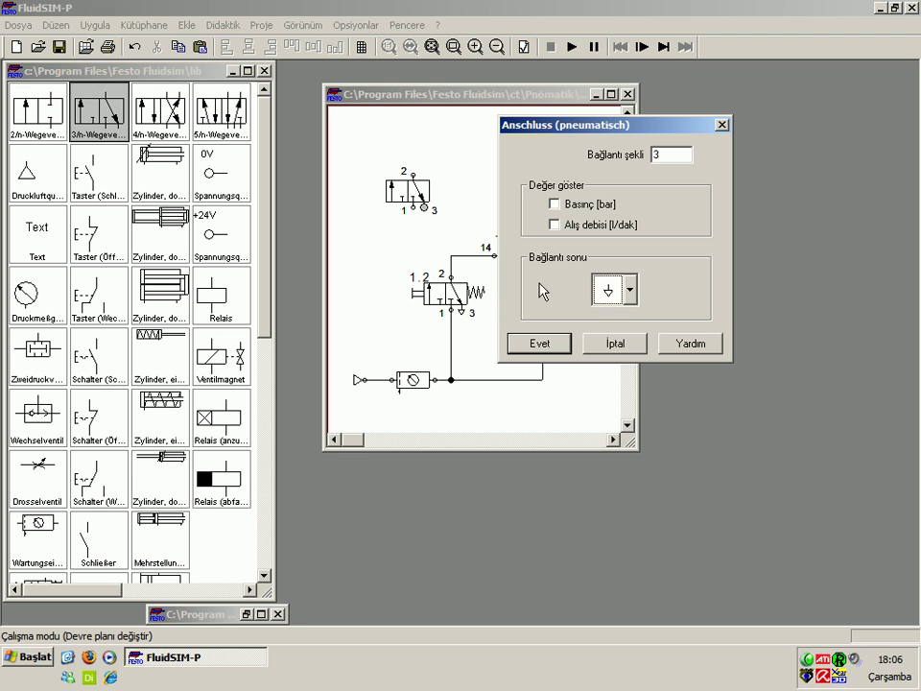
pyautogui.click(549, 344)
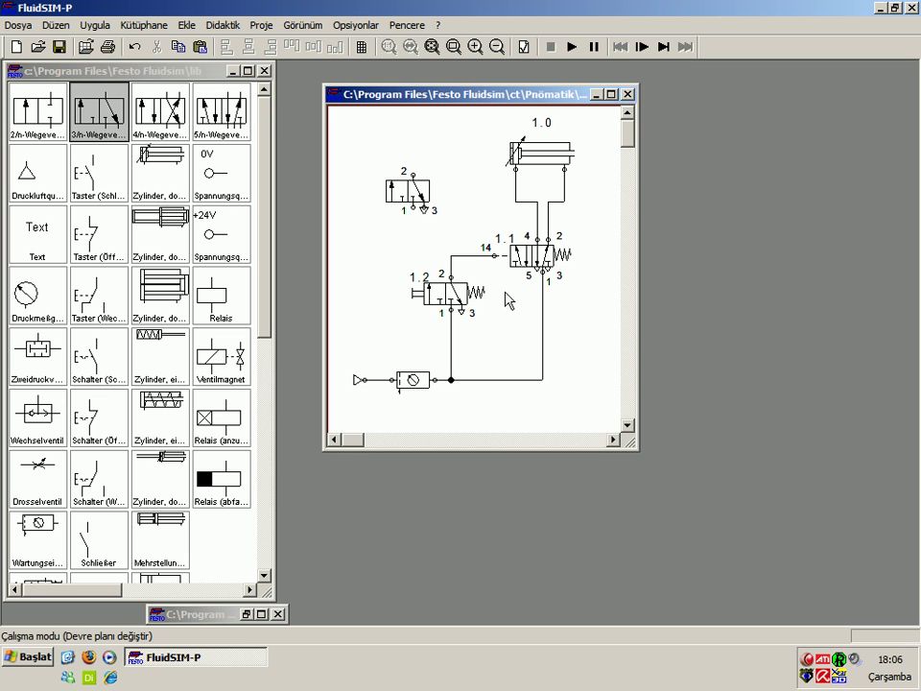
pyautogui.click(418, 197)
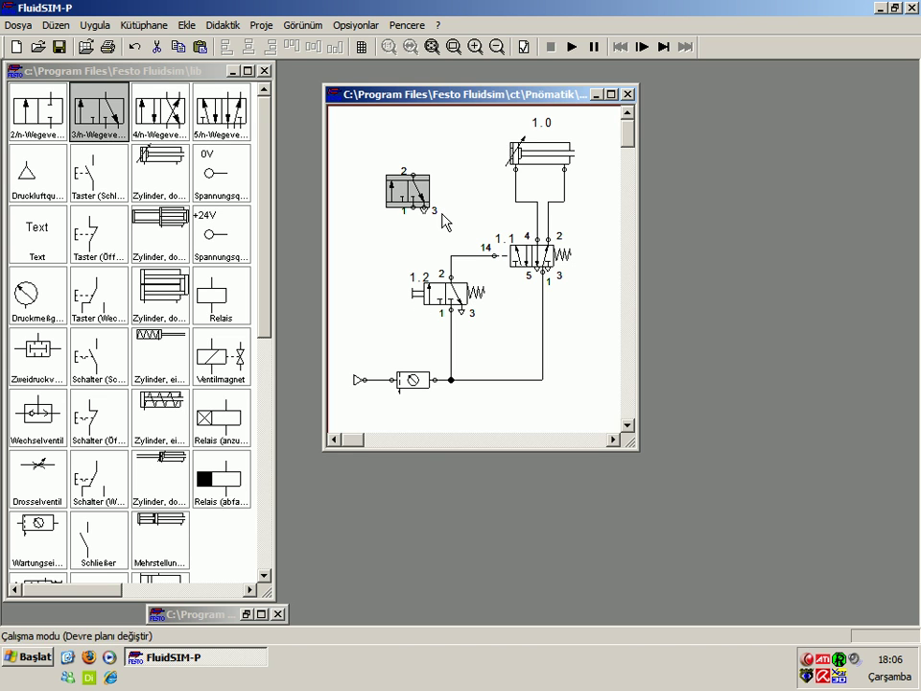
pyautogui.doubleClick(418, 197)
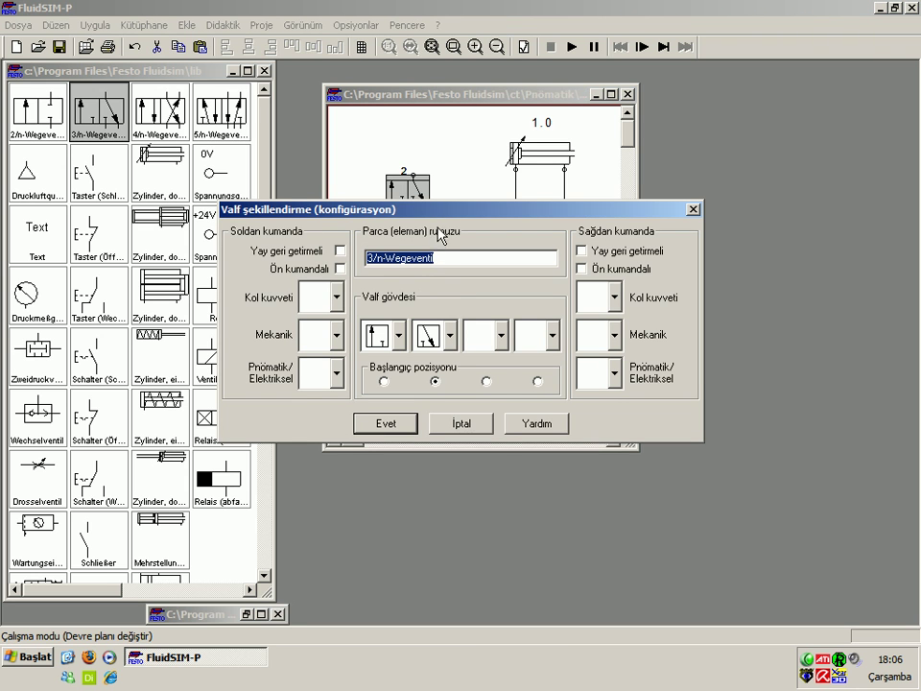
# Step: Inspect the symbol choices for both valve positions, leaving them unchanged
pyautogui.click(437, 257)
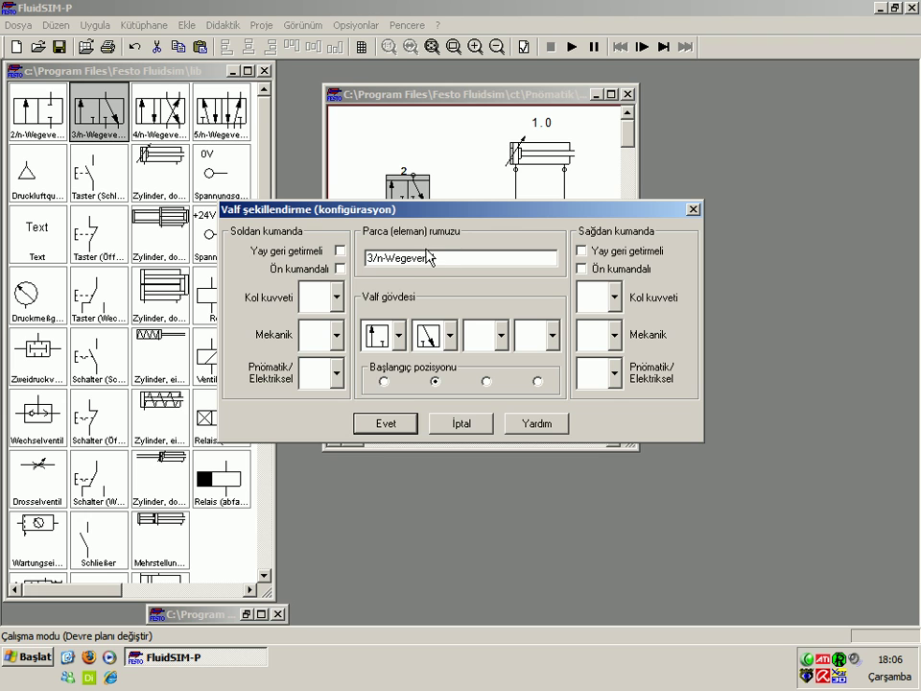
pyautogui.click(401, 335)
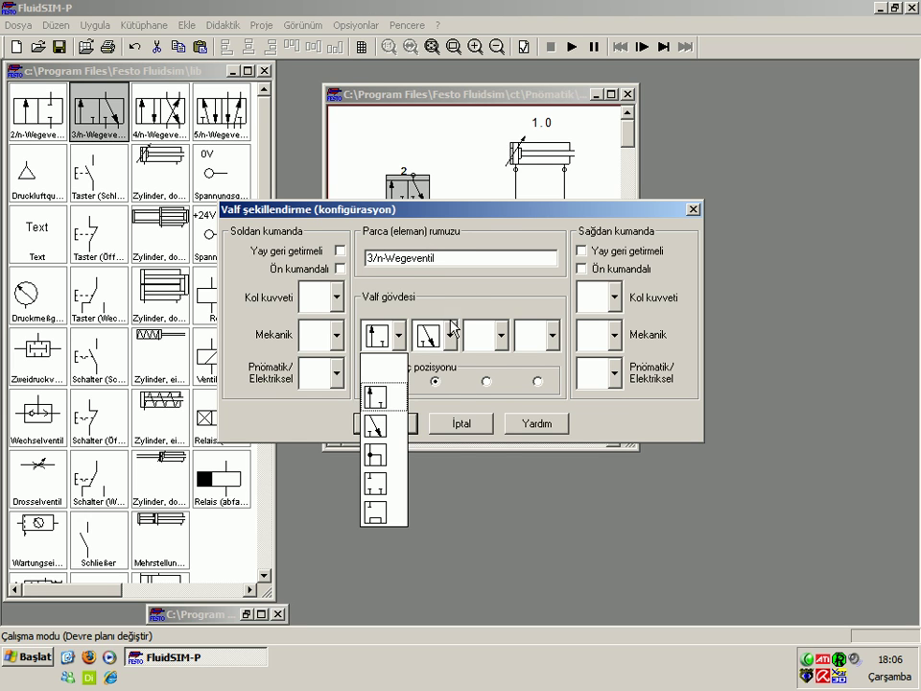
pyautogui.click(449, 334)
pyautogui.click(449, 335)
pyautogui.click(449, 335)
pyautogui.hotkey('shift', 'Tab')
pyautogui.press('F4')
pyautogui.press('F4')
pyautogui.press('Tab')
pyautogui.press('F4')
pyautogui.click(426, 384)
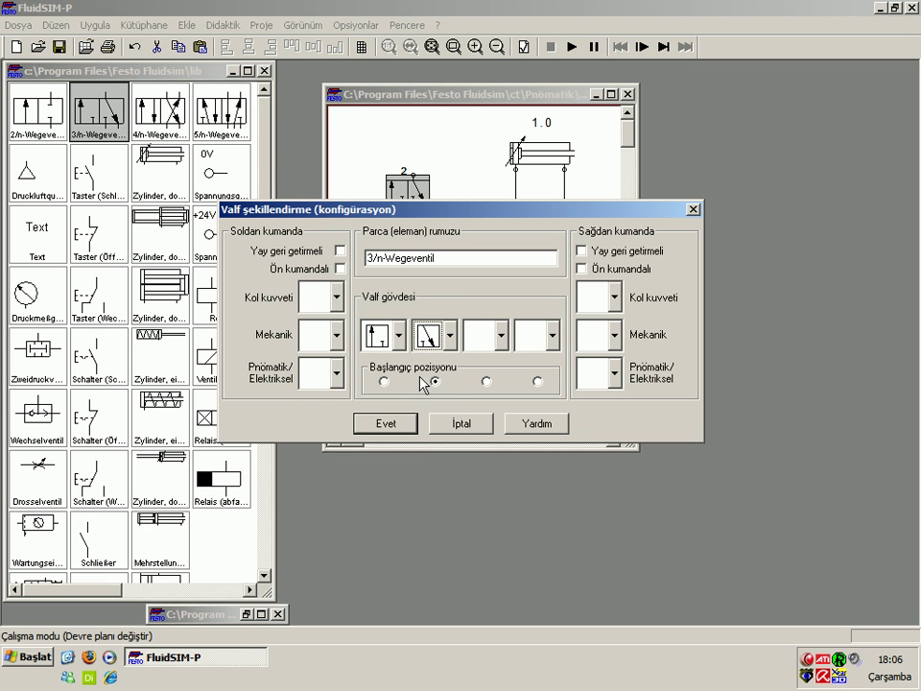
pyautogui.click(383, 381)
# Step: Enable right-side spring return (Yay geri getirmeli) and show the left manual actuator choices
pyautogui.moveTo(450, 214)
pyautogui.mouseDown()
pyautogui.moveTo(436, 352)
pyautogui.moveTo(453, 344)
pyautogui.mouseUp()
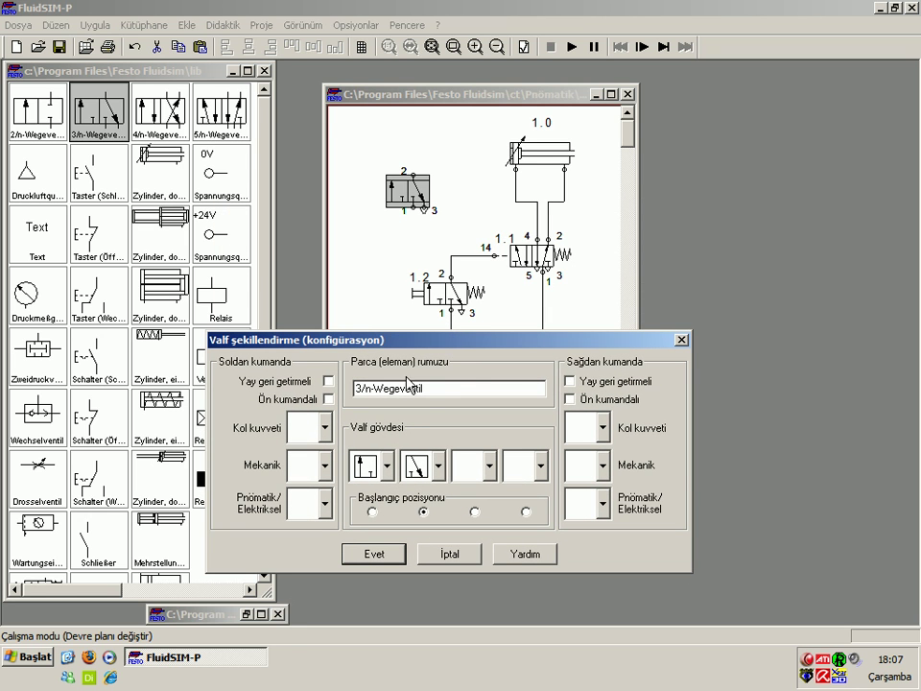
pyautogui.click(572, 384)
pyautogui.click(328, 429)
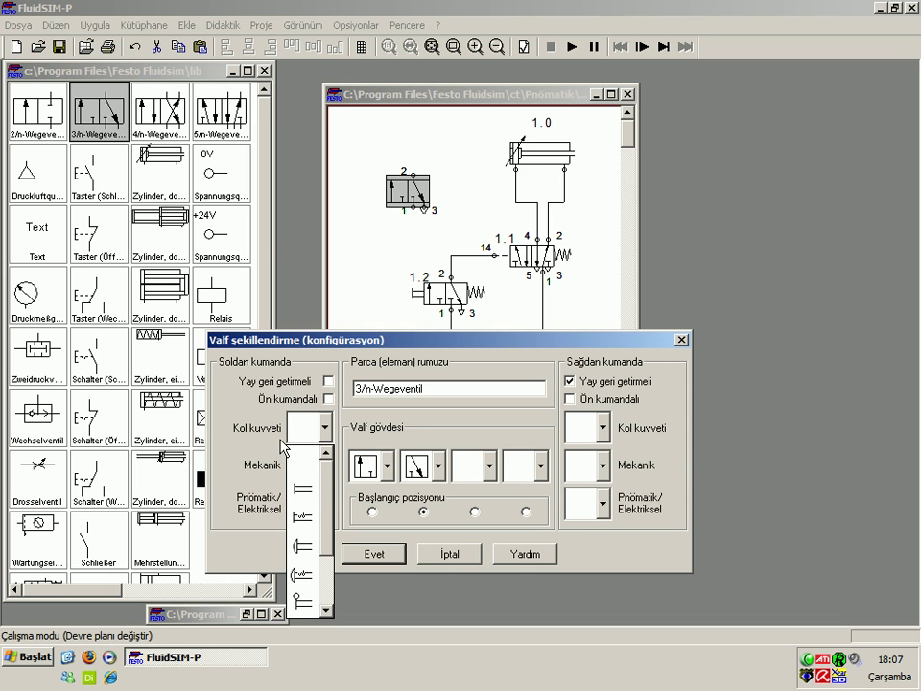
pyautogui.click(307, 495)
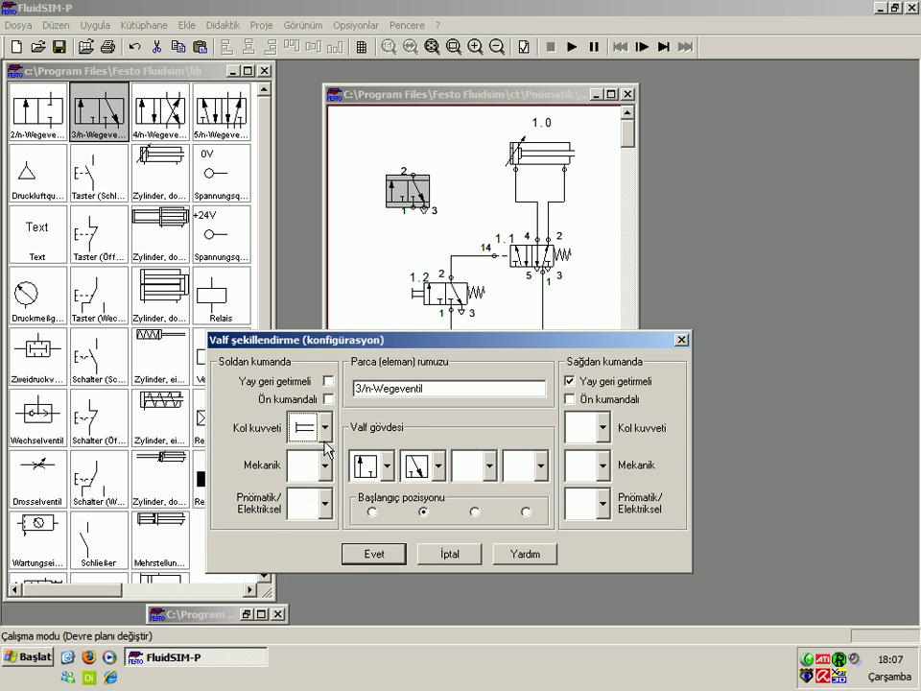
pyautogui.click(325, 465)
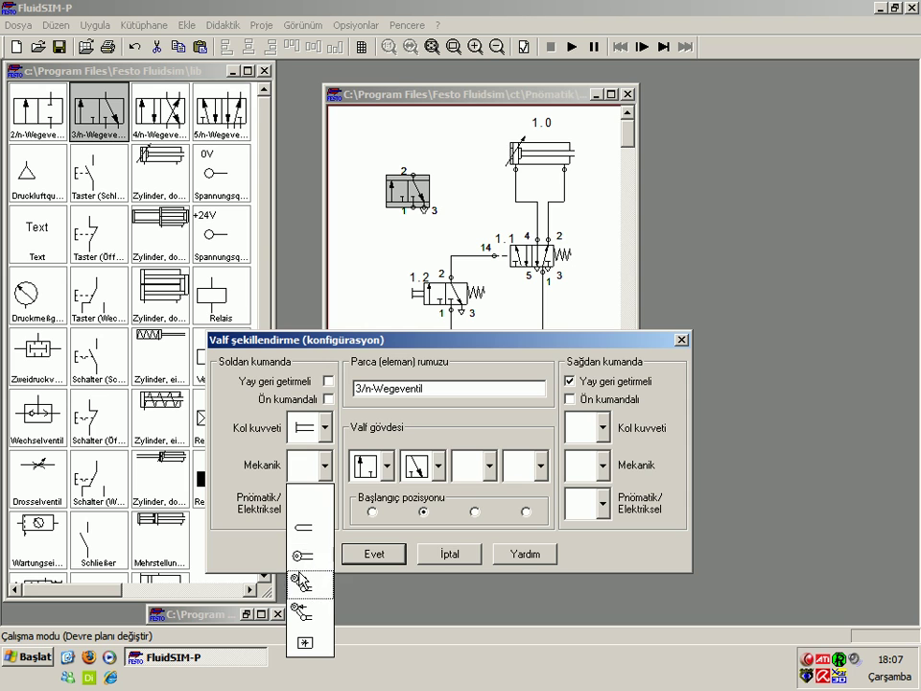
pyautogui.click(305, 476)
pyautogui.click(326, 504)
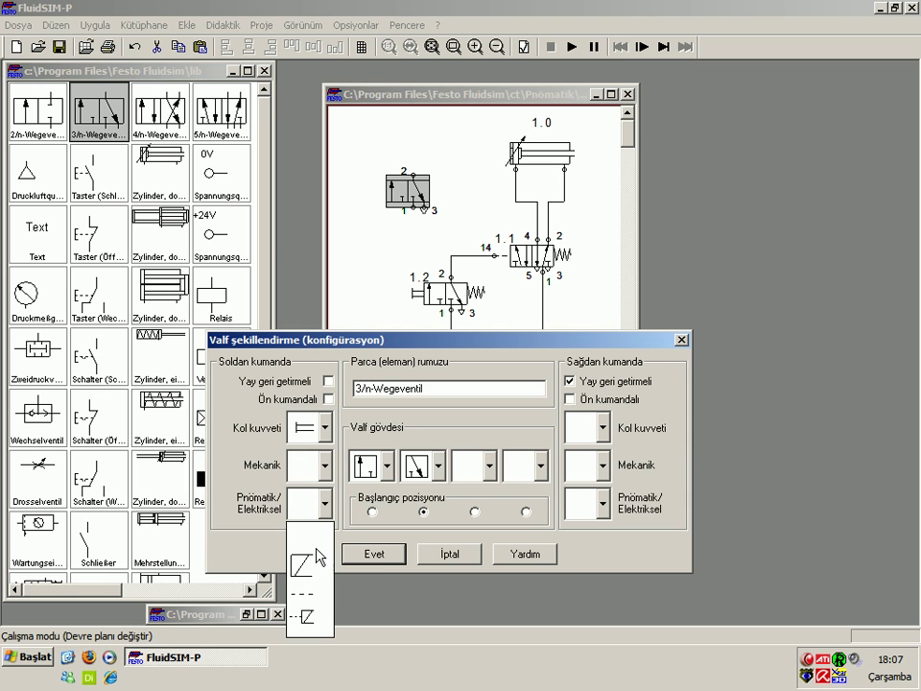
pyautogui.click(327, 509)
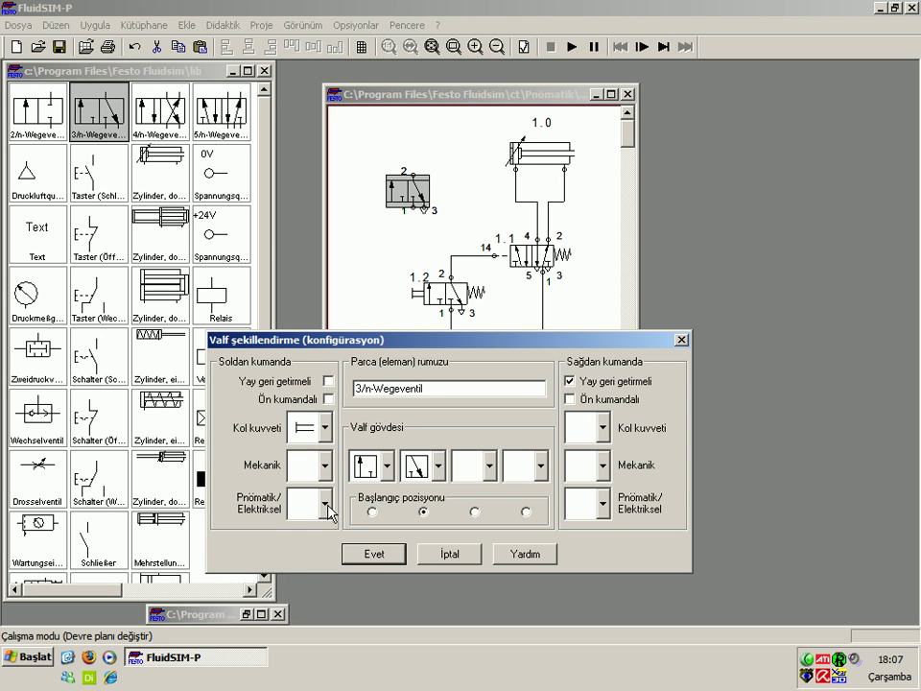
pyautogui.click(327, 509)
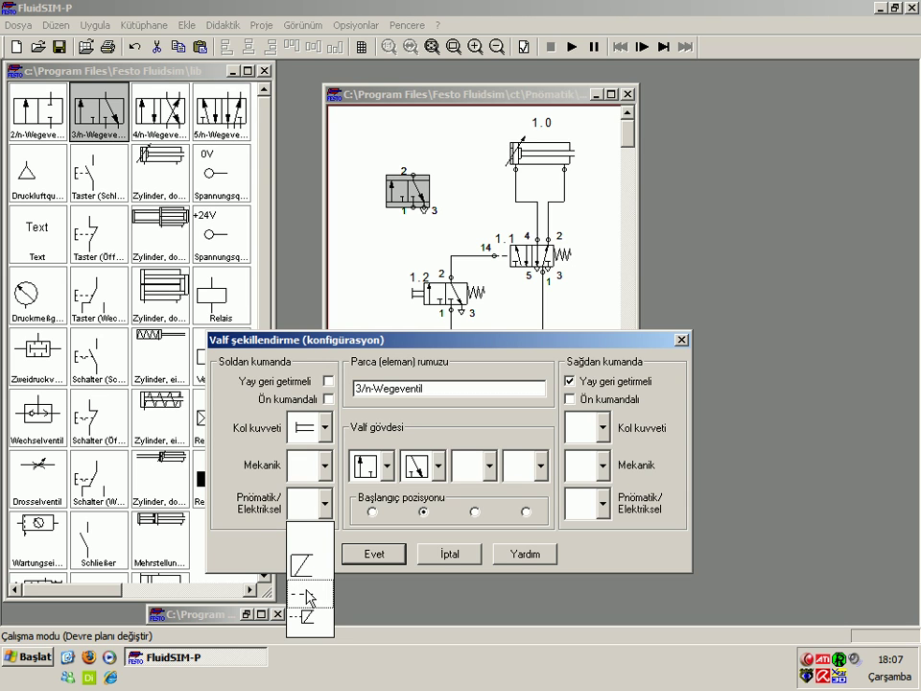
pyautogui.click(308, 597)
pyautogui.click(325, 504)
pyautogui.click(308, 540)
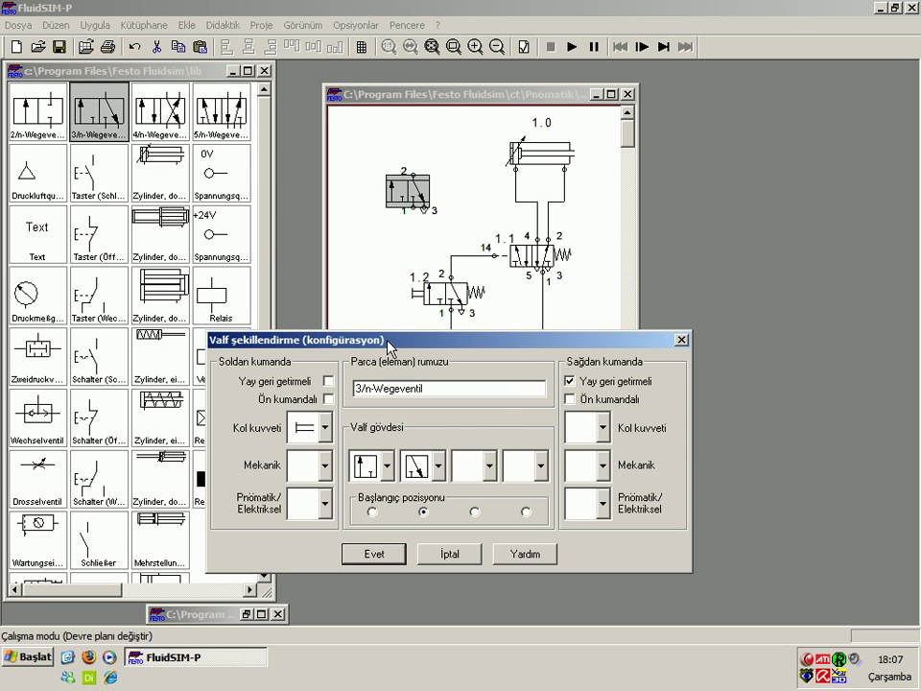
pyautogui.moveTo(388, 348); pyautogui.dragTo(388, 339)
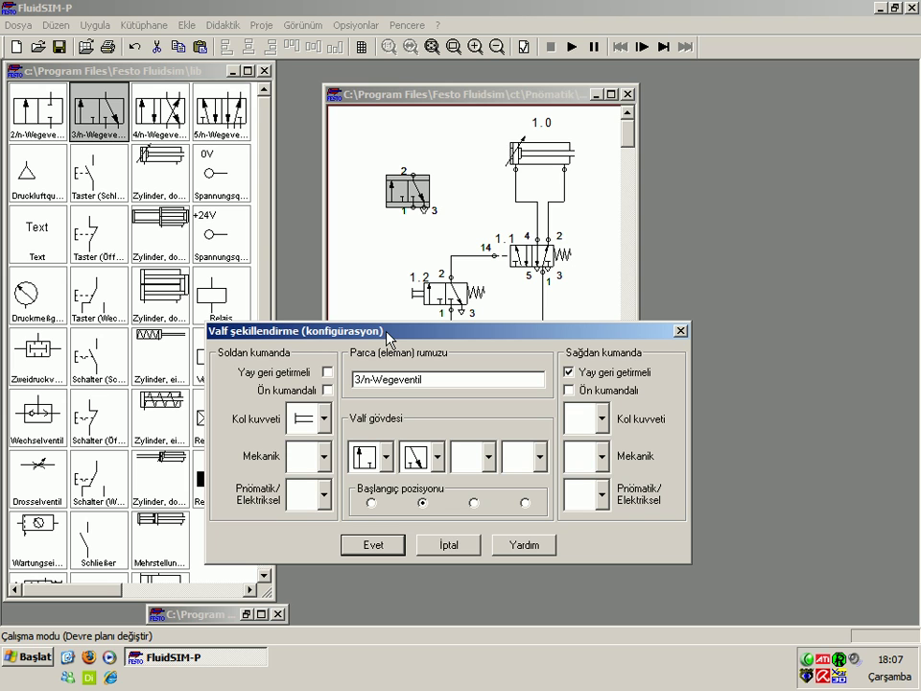
pyautogui.click(602, 418)
pyautogui.click(595, 455)
pyautogui.click(602, 457)
pyautogui.click(610, 465)
pyautogui.doubleClick(462, 379)
# Step: Apply the lever spring-return configuration and move the valve left above valve 1.2
pyautogui.click(447, 378)
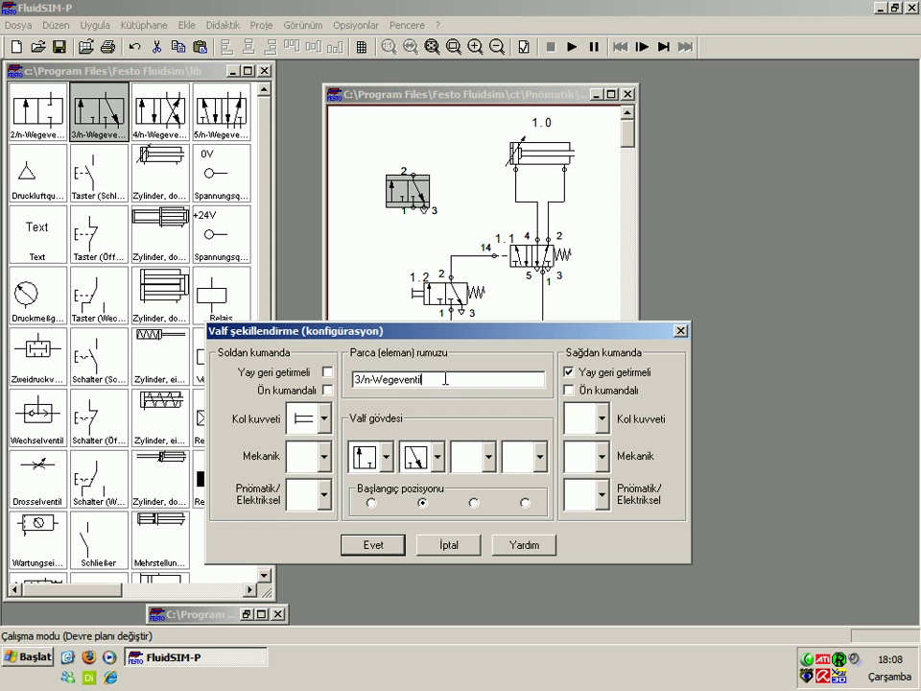
pyautogui.click(369, 547)
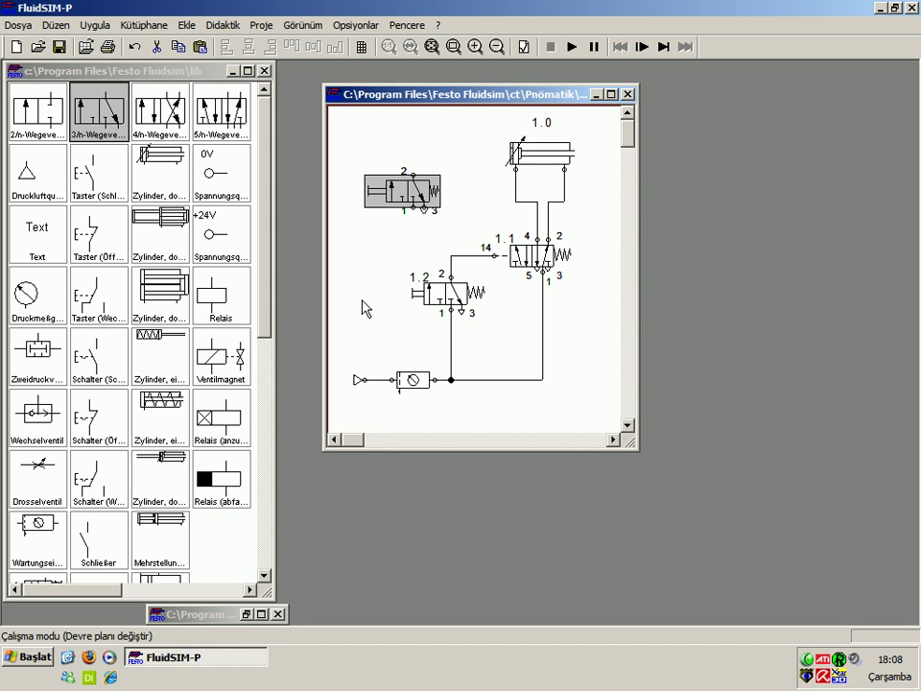
pyautogui.moveTo(416, 201)
pyautogui.mouseDown()
pyautogui.moveTo(400, 258)
pyautogui.moveTo(409, 225)
pyautogui.mouseUp()
pyautogui.click(425, 257)
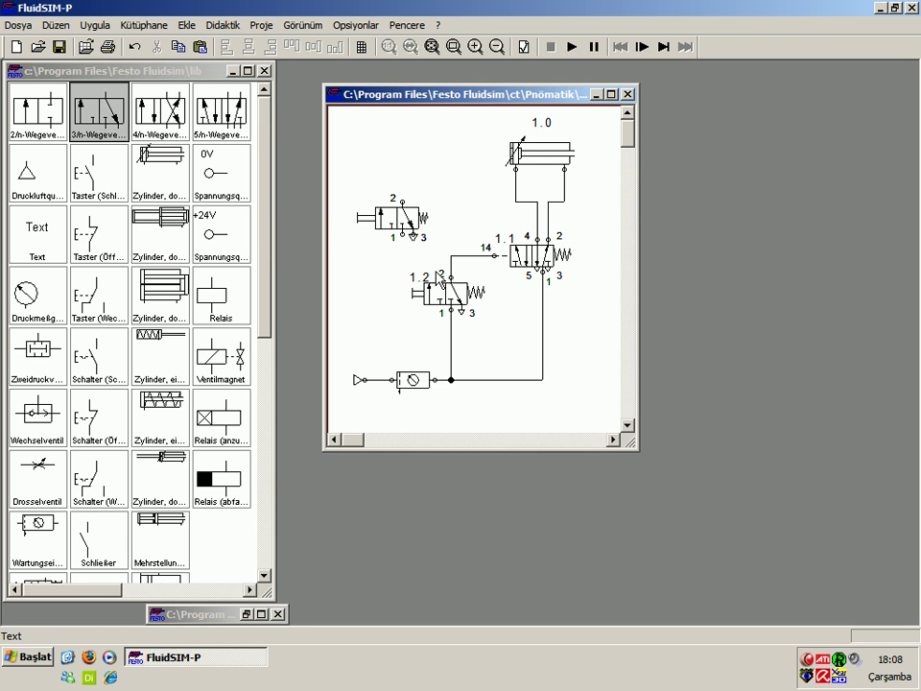
# Step: Open lib3, drop in a 3/2 valve, delete it, and close lib3
pyautogui.click(140, 27)
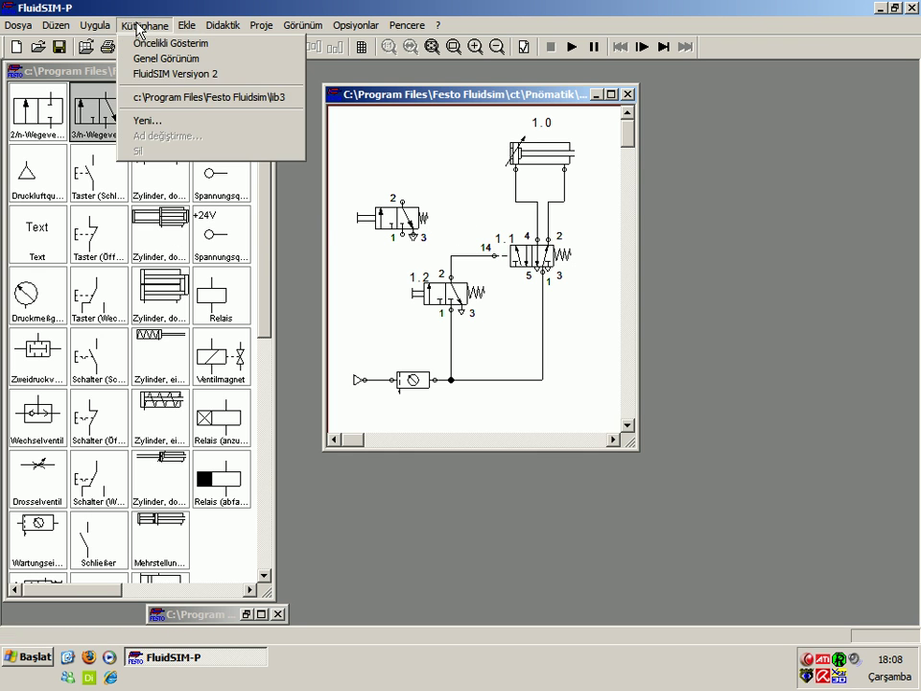
pyautogui.click(196, 97)
pyautogui.moveTo(262, 198); pyautogui.dragTo(422, 150)
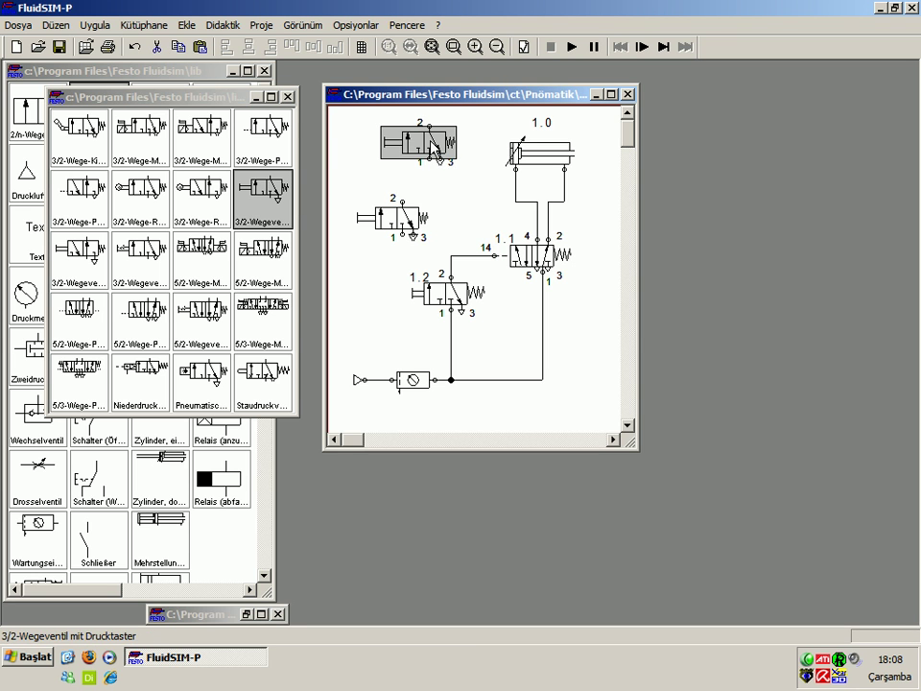
pyautogui.press('Delete')
pyautogui.click(281, 97)
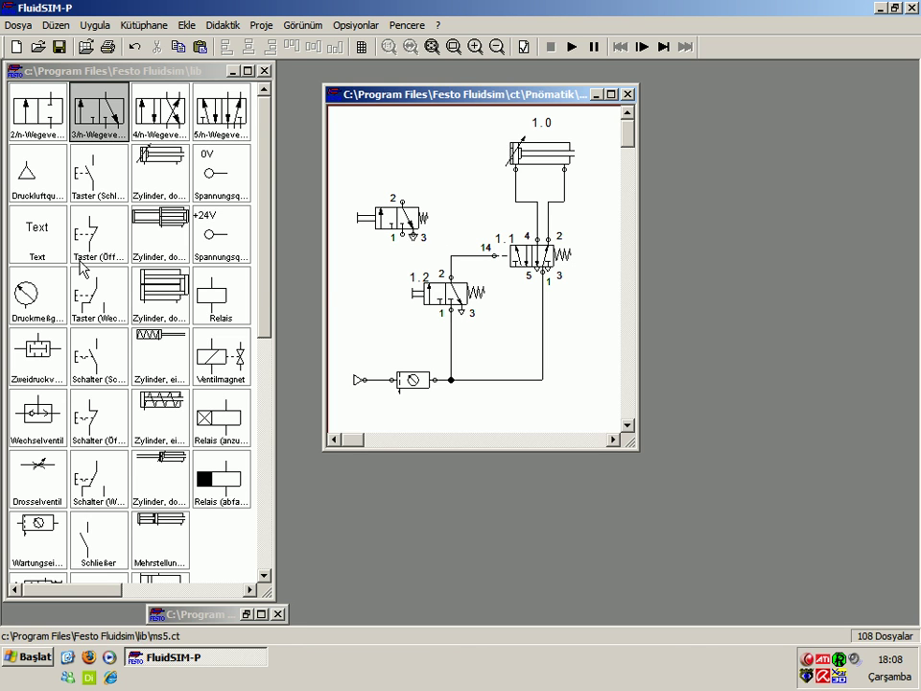
pyautogui.click(60, 240)
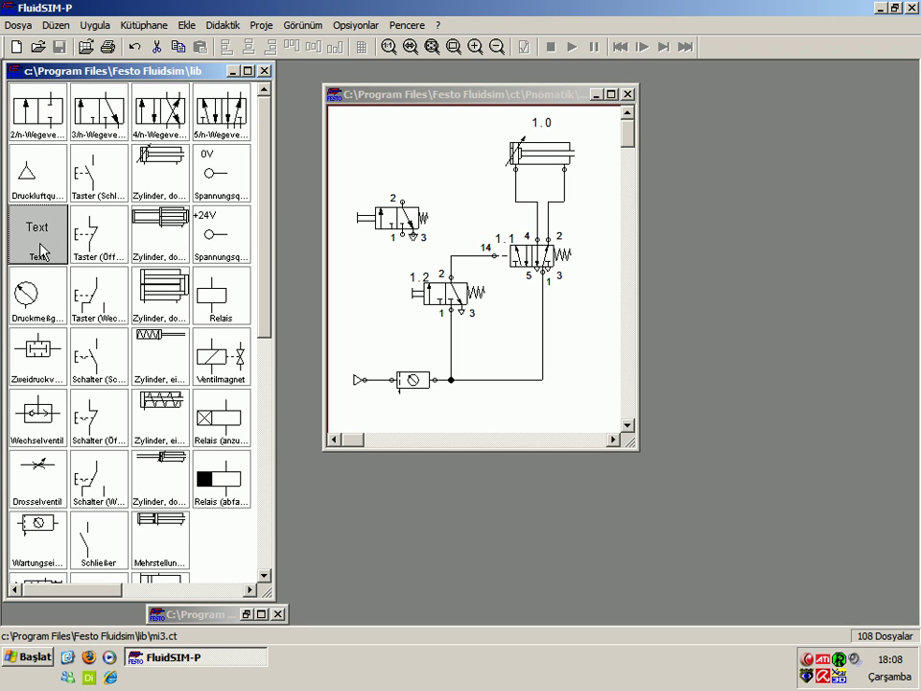
# Step: Place a Text element just above the lever-operated valve at the circuit's left
pyautogui.moveTo(43, 241); pyautogui.dragTo(403, 164)
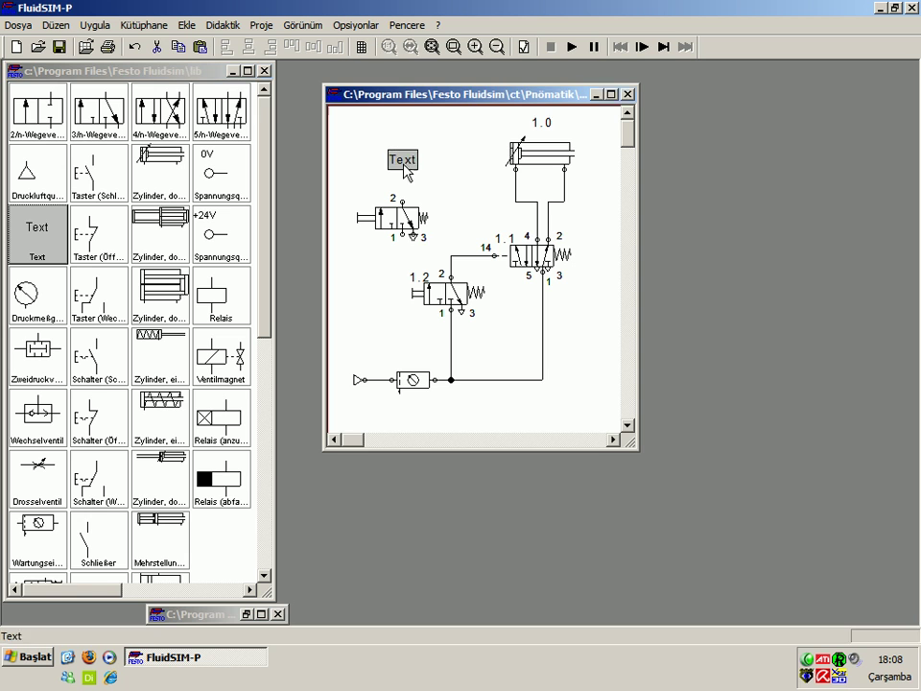
pyautogui.moveTo(403, 161); pyautogui.dragTo(400, 167)
pyautogui.click(469, 162)
pyautogui.click(407, 165)
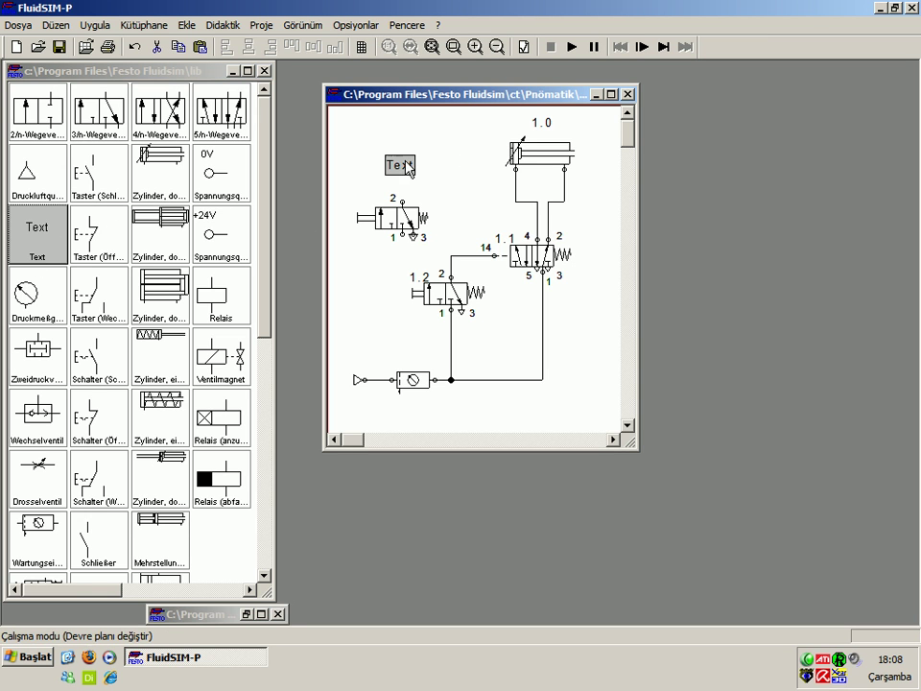
pyautogui.moveTo(411, 173); pyautogui.dragTo(406, 188)
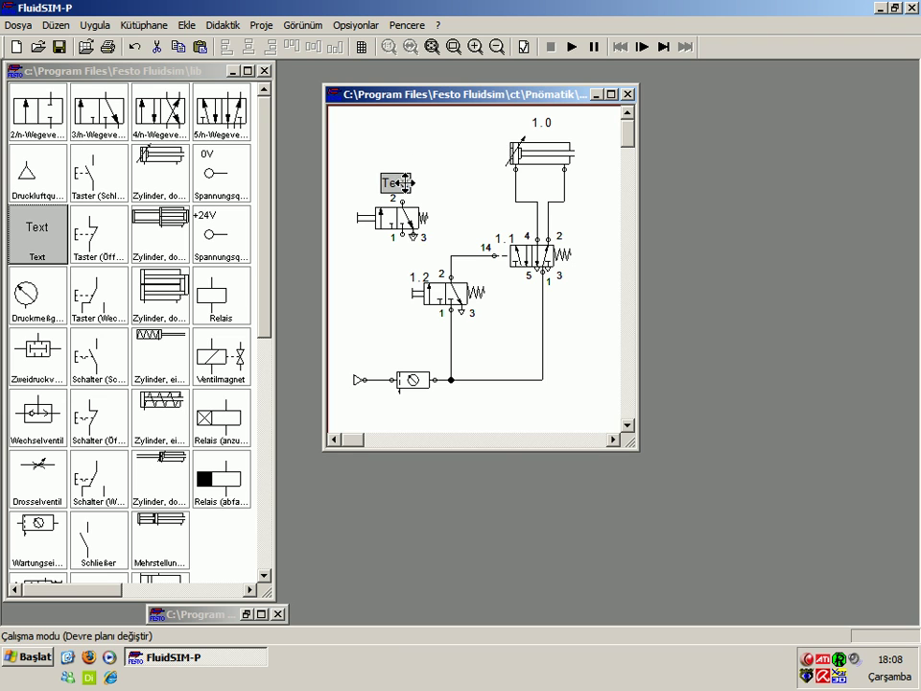
pyautogui.click(417, 188)
pyautogui.click(415, 185)
pyautogui.click(432, 191)
pyautogui.moveTo(402, 192); pyautogui.dragTo(388, 190)
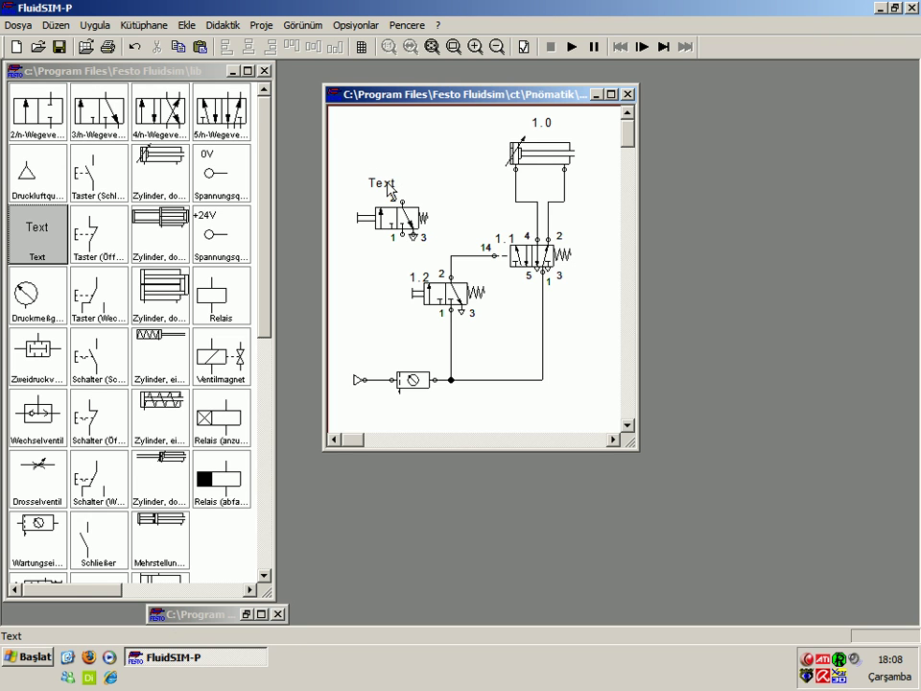
# Step: Make the label read 1.2, framed (Metin çerçevele), on drawing layer 1
pyautogui.doubleClick(386, 187)
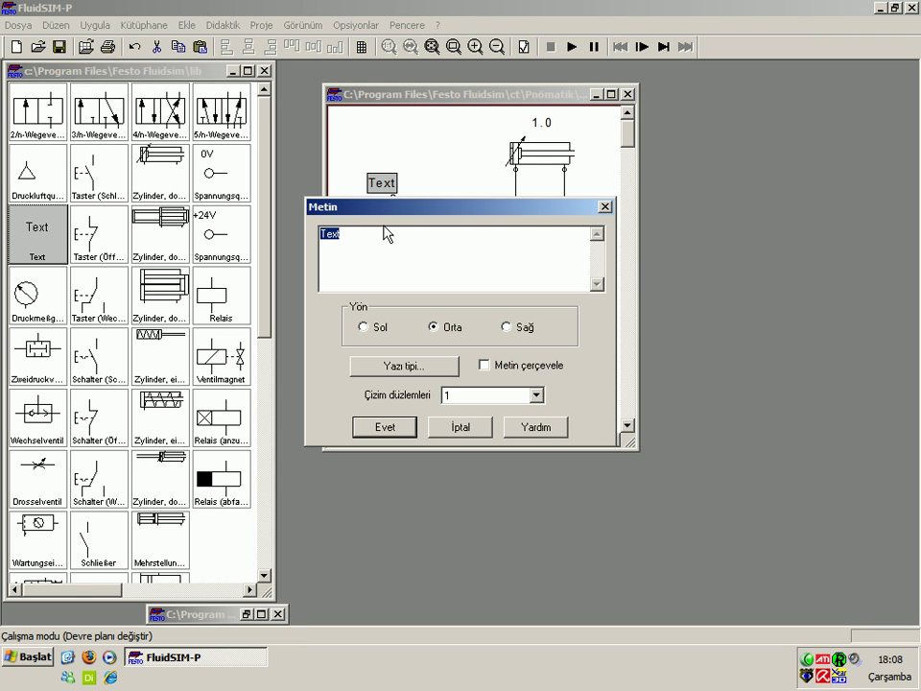
pyautogui.write('1.2')
pyautogui.moveTo(375, 273); pyautogui.dragTo(309, 236)
pyautogui.click(414, 369)
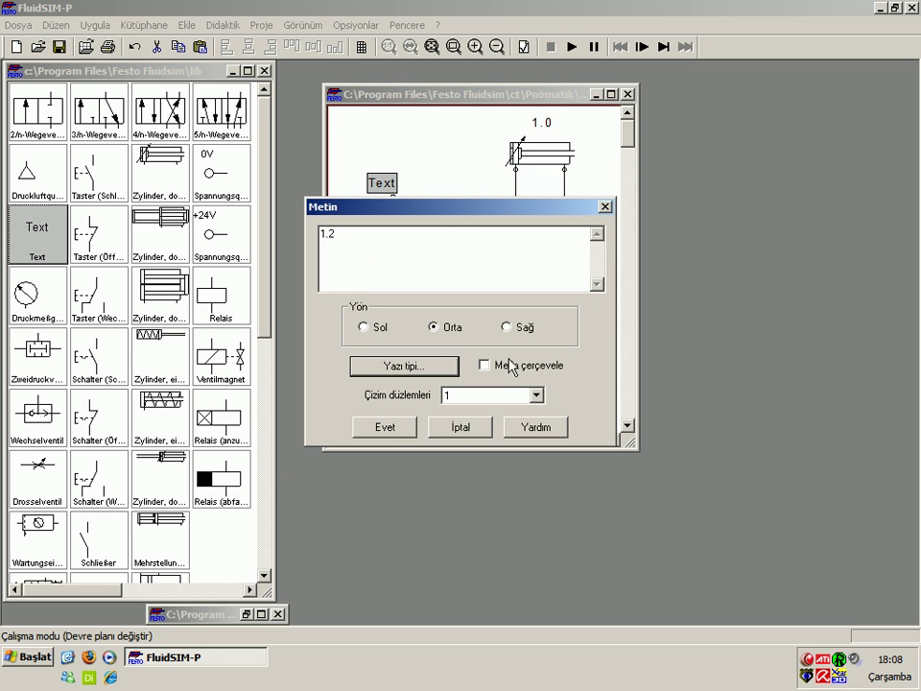
pyautogui.click(486, 365)
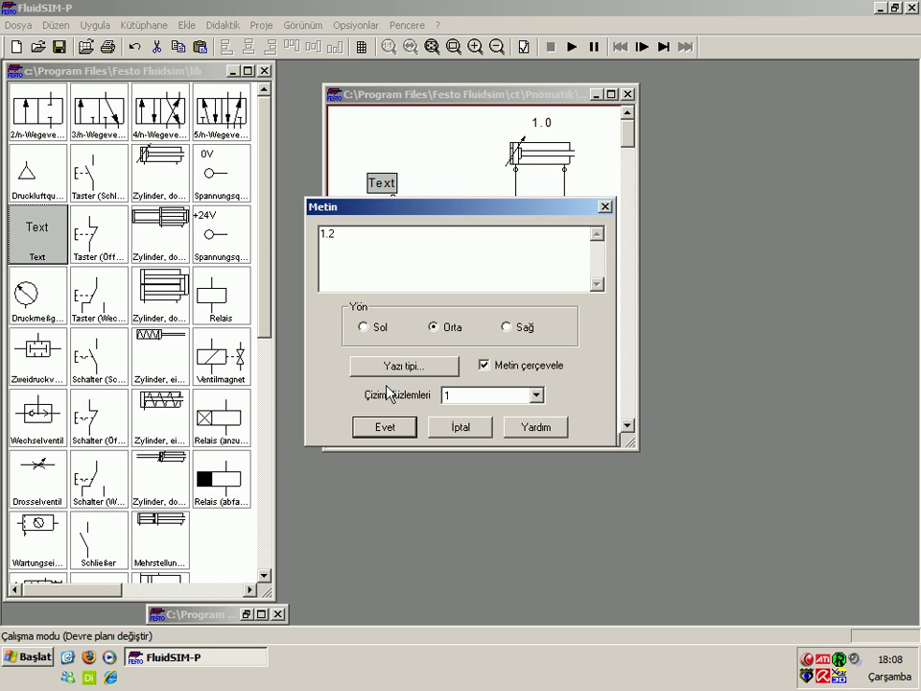
pyautogui.click(456, 398)
pyautogui.click(456, 398)
pyautogui.click(448, 395)
pyautogui.click(448, 395)
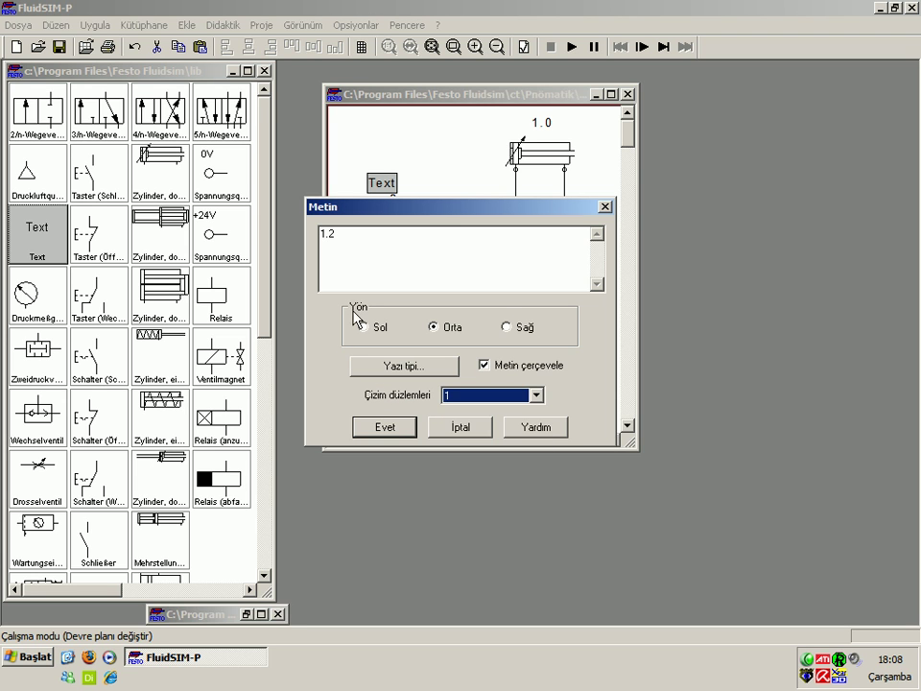
pyautogui.click(386, 426)
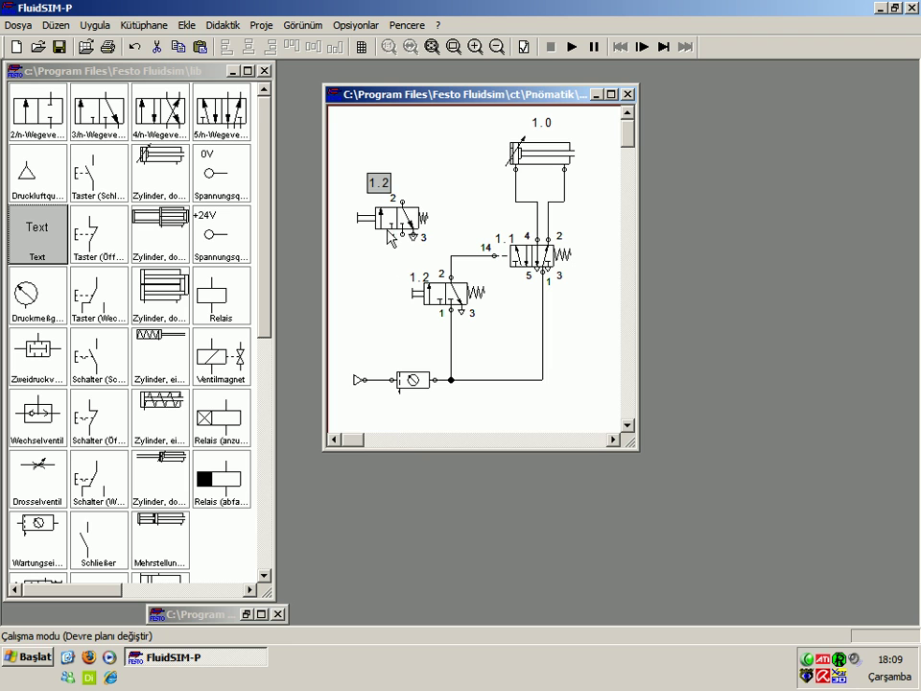
# Step: Remove the frame from the 1.2 label and place it beside the valve's lever
pyautogui.moveTo(382, 186); pyautogui.dragTo(417, 175)
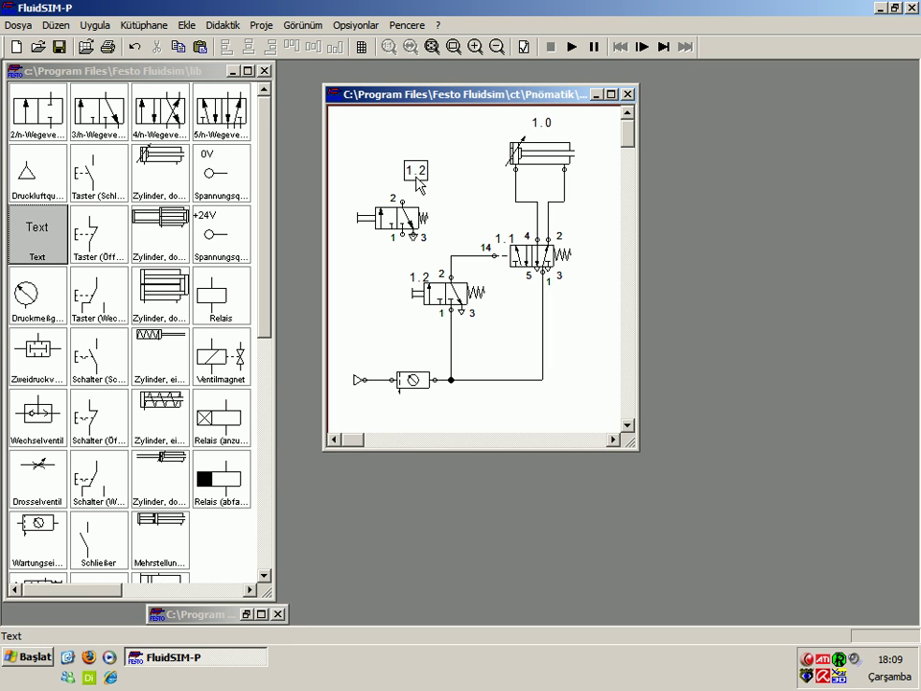
pyautogui.doubleClick(425, 180)
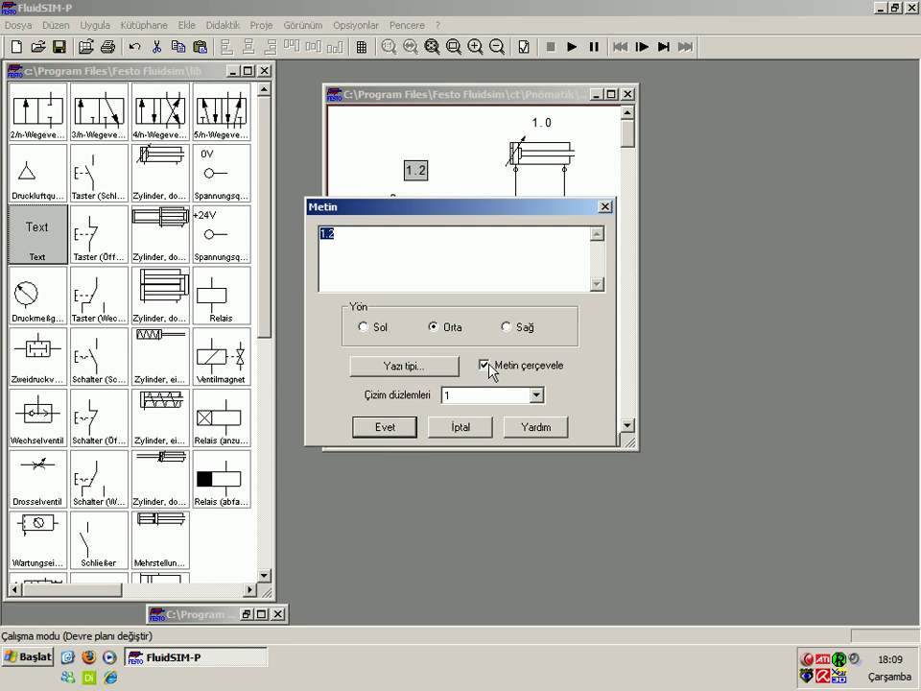
pyautogui.click(389, 437)
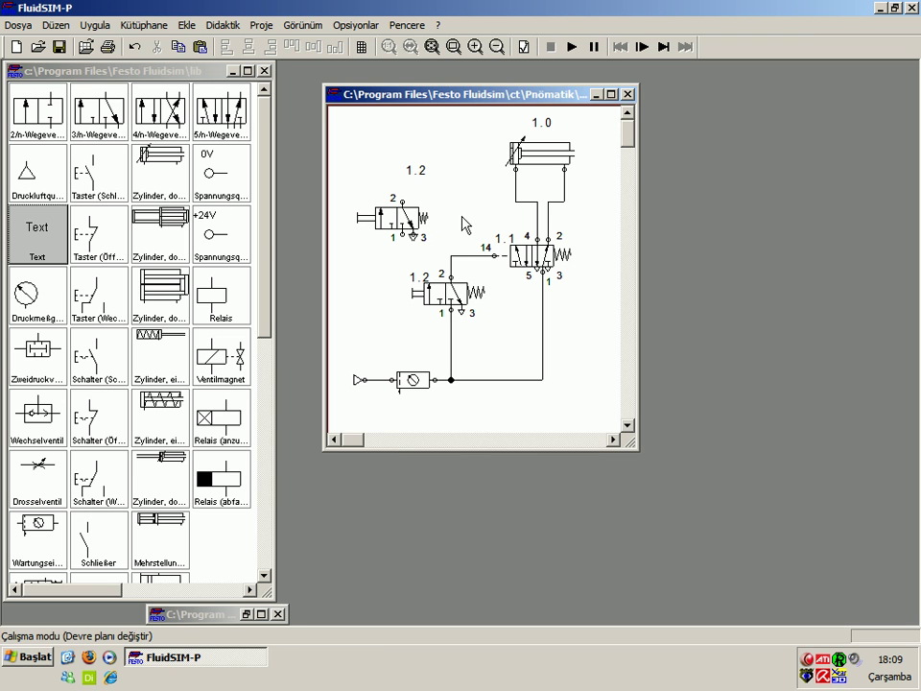
pyautogui.moveTo(424, 176); pyautogui.dragTo(376, 200)
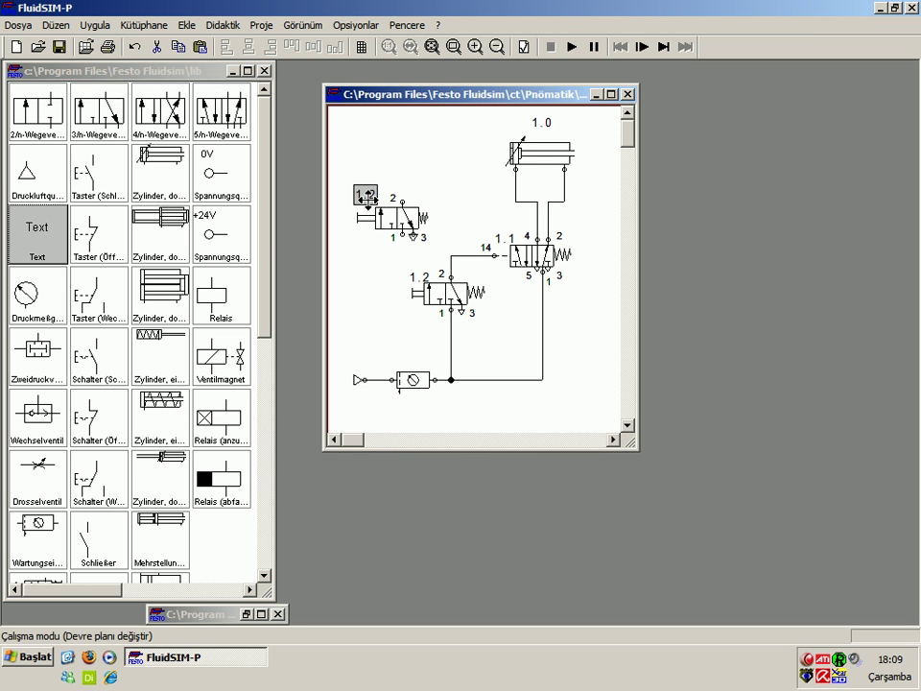
# Step: Select the lever-operated valve together with its 1.2 label
pyautogui.click(408, 203)
pyautogui.click(403, 189)
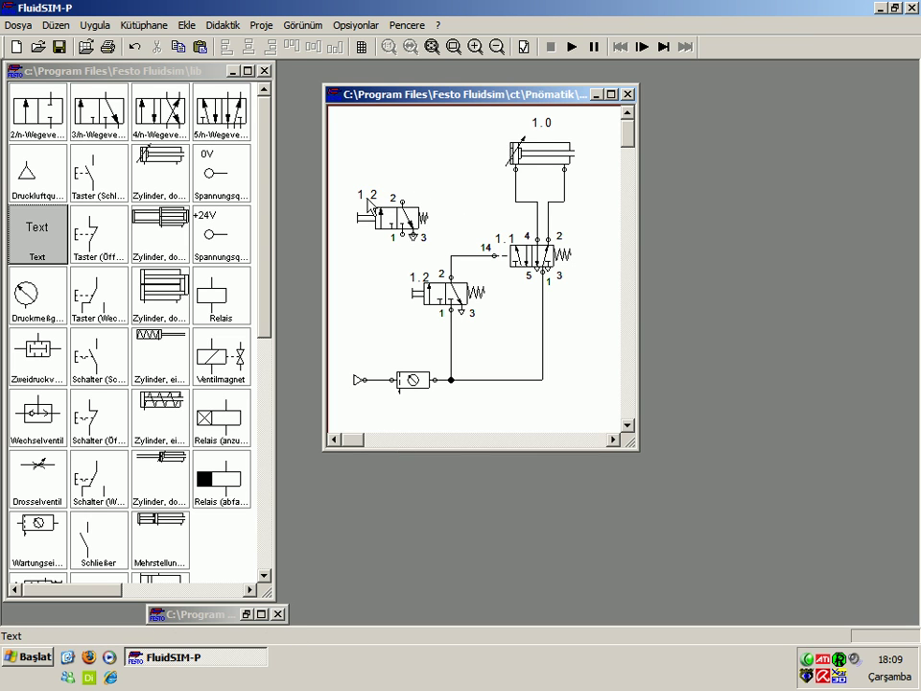
pyautogui.moveTo(348, 174); pyautogui.dragTo(441, 255)
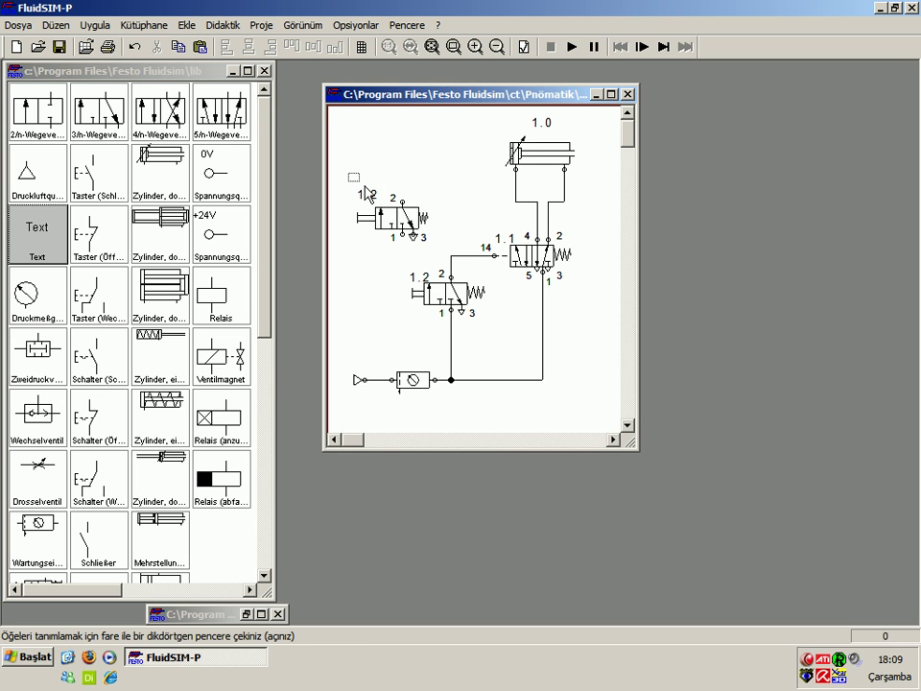
pyautogui.click(448, 240)
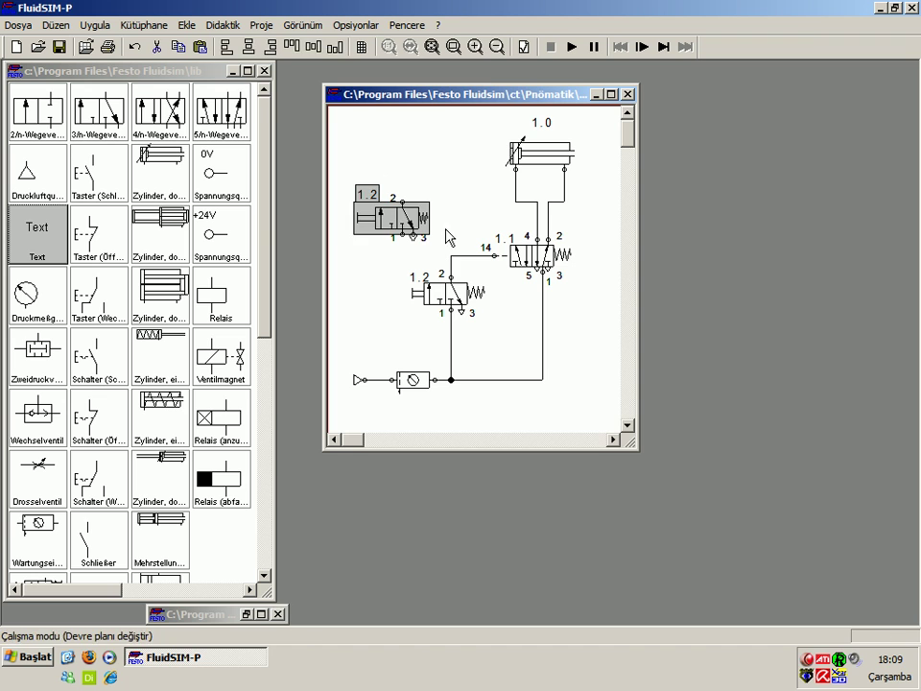
pyautogui.click(368, 196)
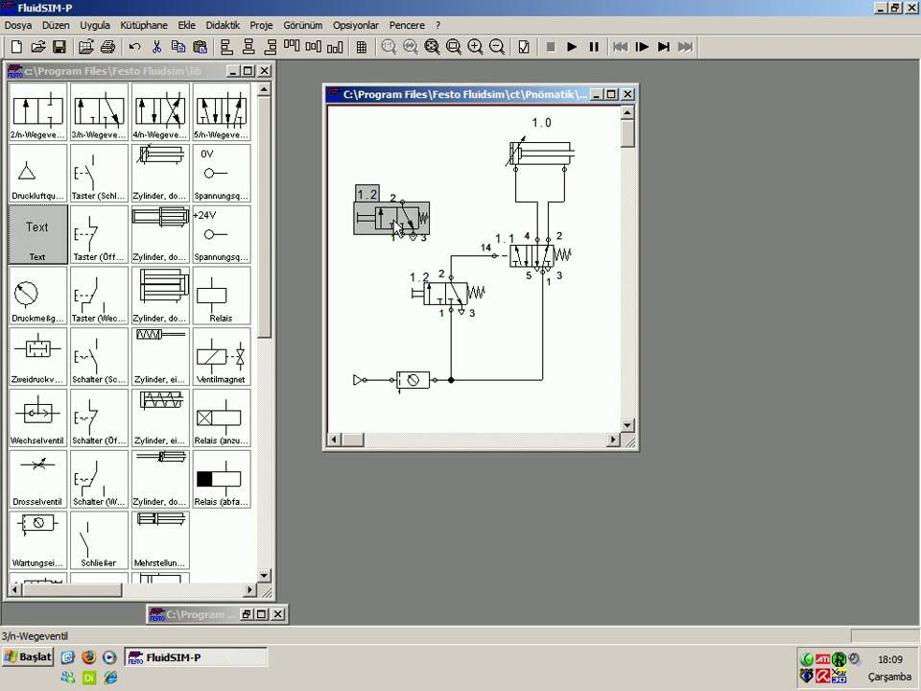
# Step: Group the lever-operated valve with its 1.2 label (Gruplandır)
pyautogui.rightClick(408, 213)
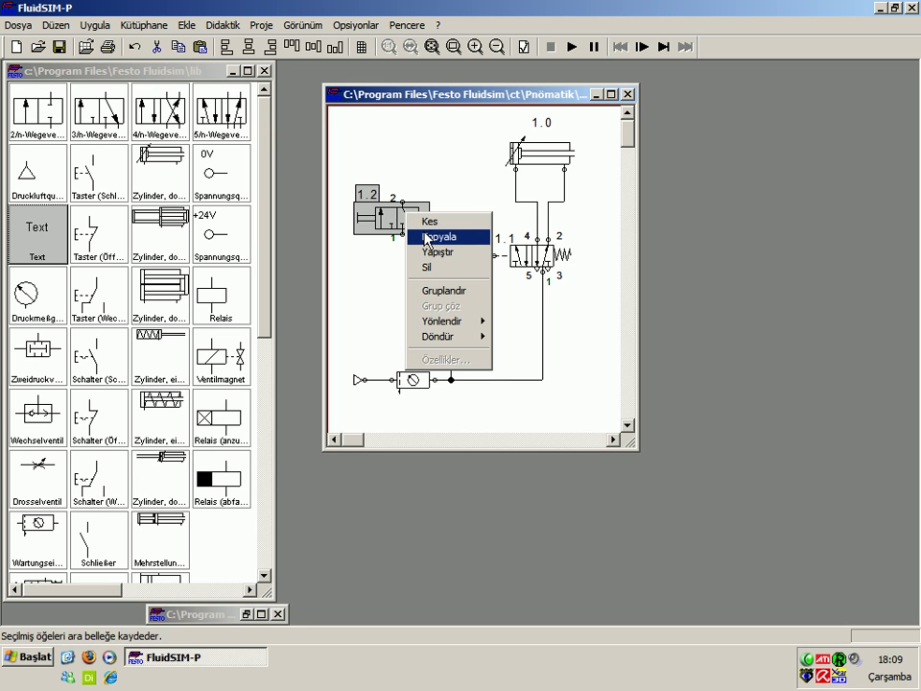
pyautogui.click(463, 294)
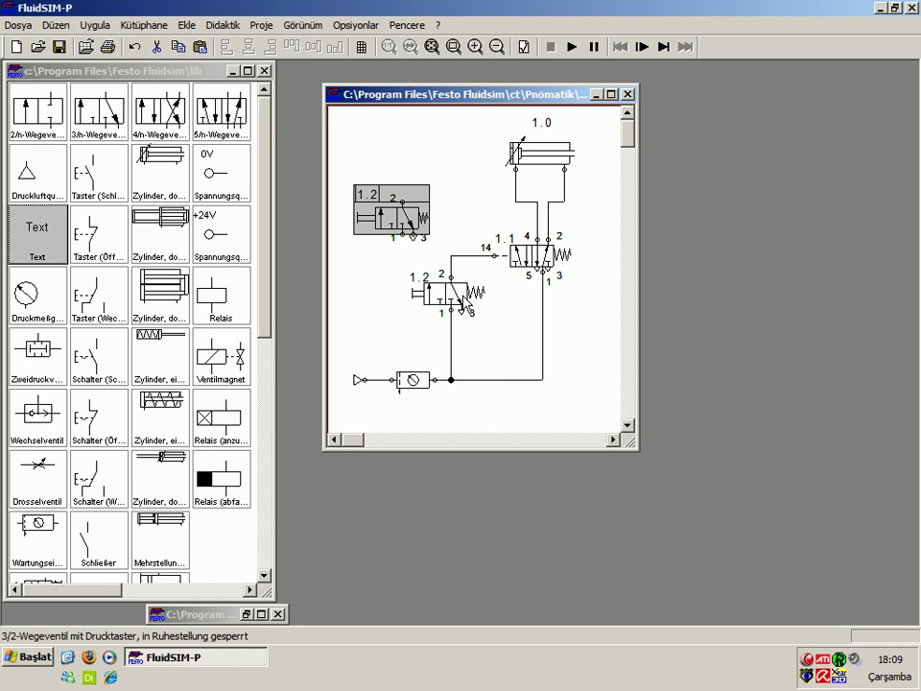
pyautogui.moveTo(429, 233)
pyautogui.mouseDown()
pyautogui.moveTo(444, 217)
pyautogui.moveTo(436, 229)
pyautogui.mouseUp()
# Step: Shift the grouped valve and label up and left in the circuit
pyautogui.click(370, 198)
pyautogui.click(464, 232)
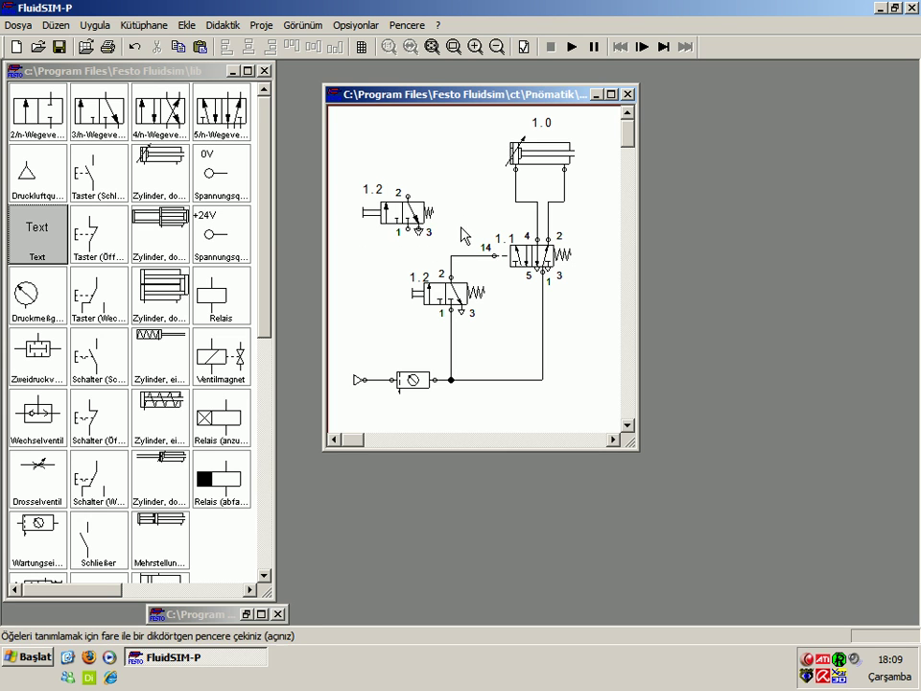
pyautogui.click(414, 202)
pyautogui.click(441, 200)
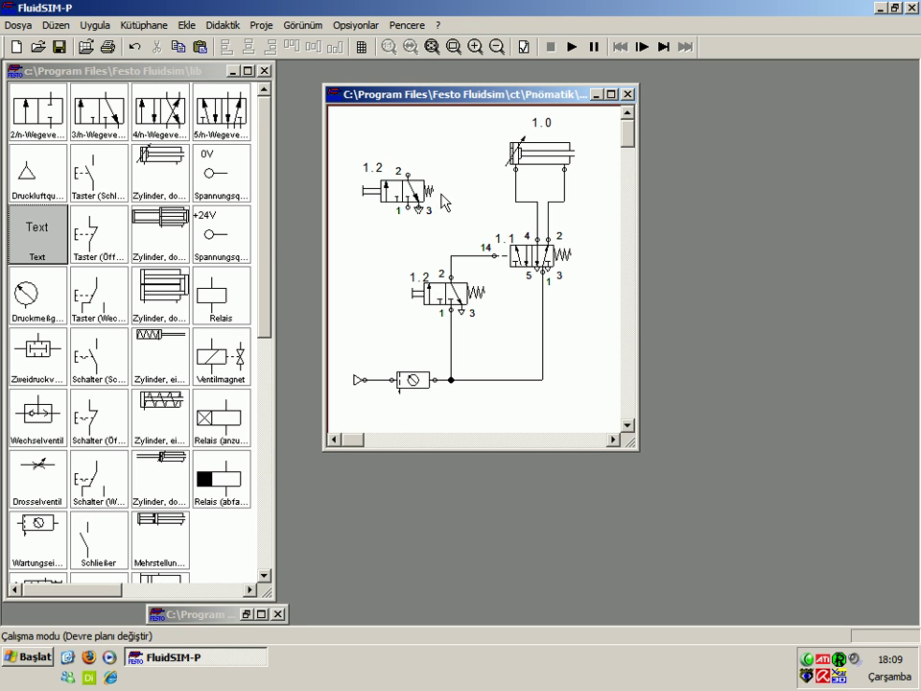
pyautogui.moveTo(425, 221)
pyautogui.mouseDown()
pyautogui.moveTo(419, 230)
pyautogui.moveTo(409, 220)
pyautogui.mouseUp()
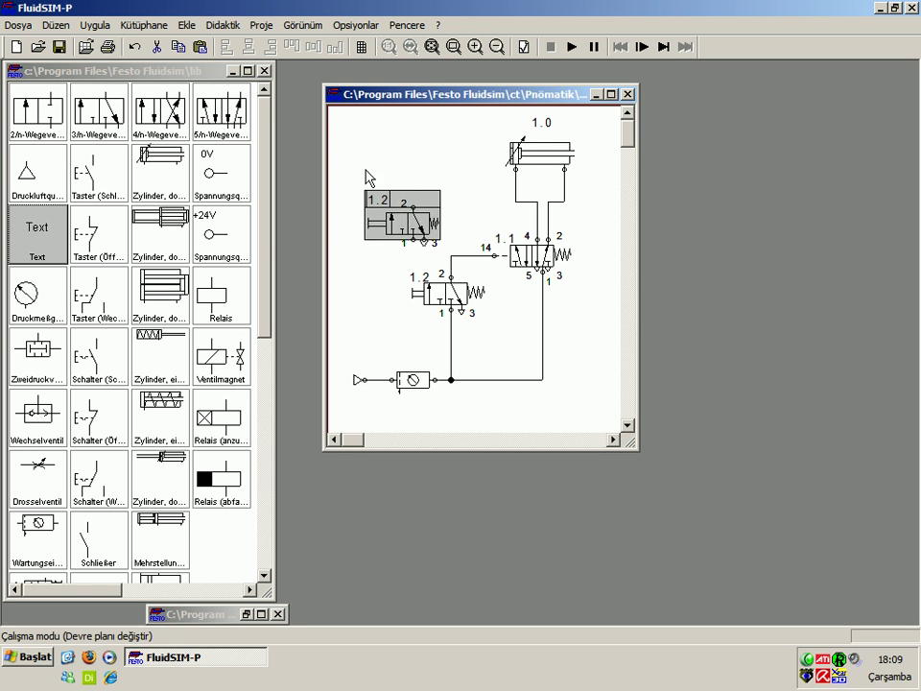
pyautogui.moveTo(408, 218)
pyautogui.mouseDown()
pyautogui.moveTo(407, 187)
pyautogui.moveTo(420, 196)
pyautogui.mouseUp()
pyautogui.click(464, 192)
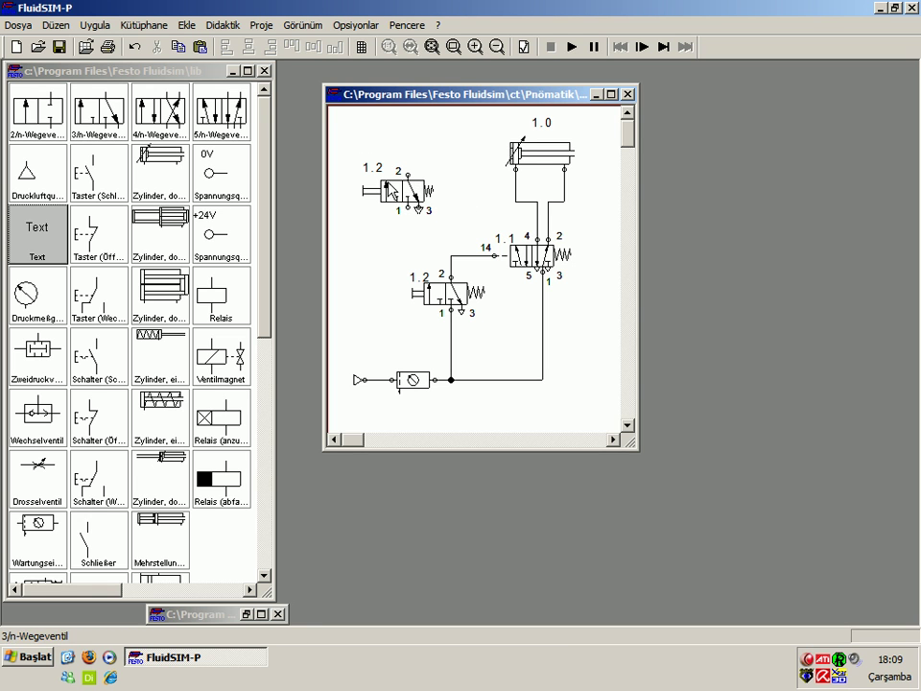
pyautogui.click(412, 200)
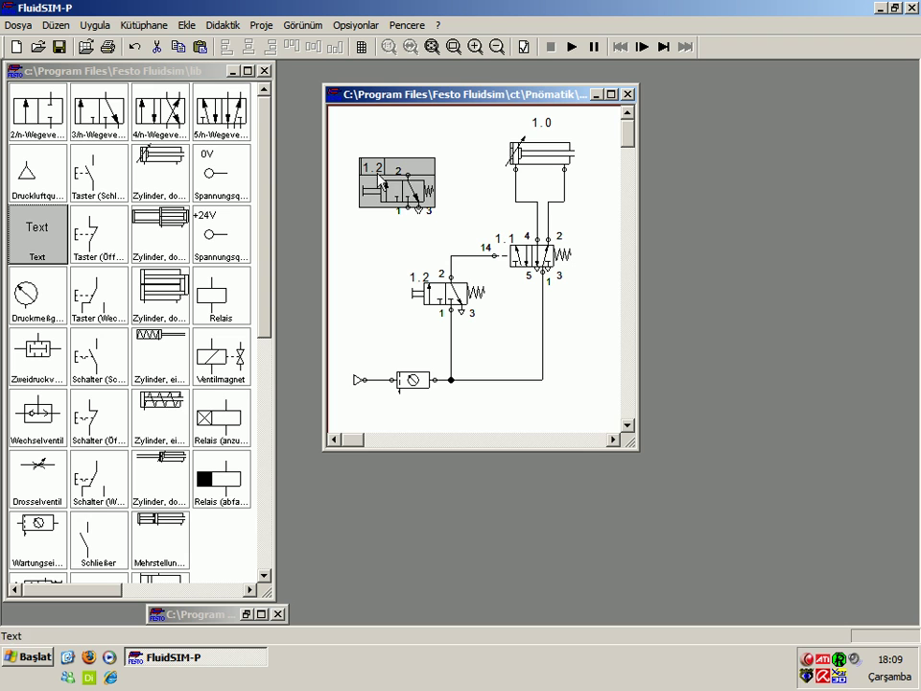
# Step: Ungroup the duplicate valve from its 1.2 label (Grupları çöz) and move the valve away
pyautogui.rightClick(393, 189)
pyautogui.press('Escape')
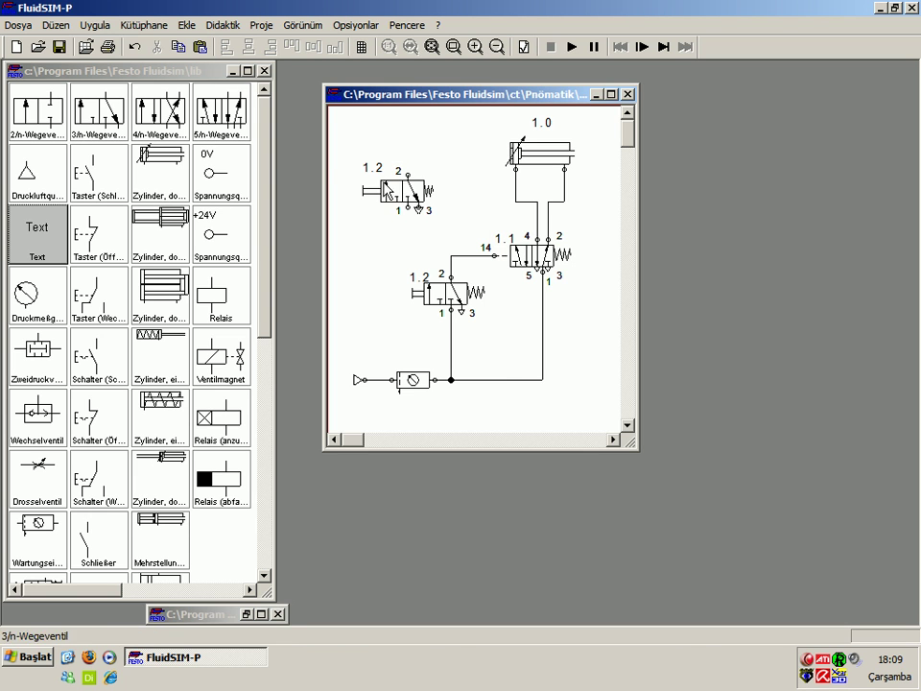
pyautogui.click(390, 190)
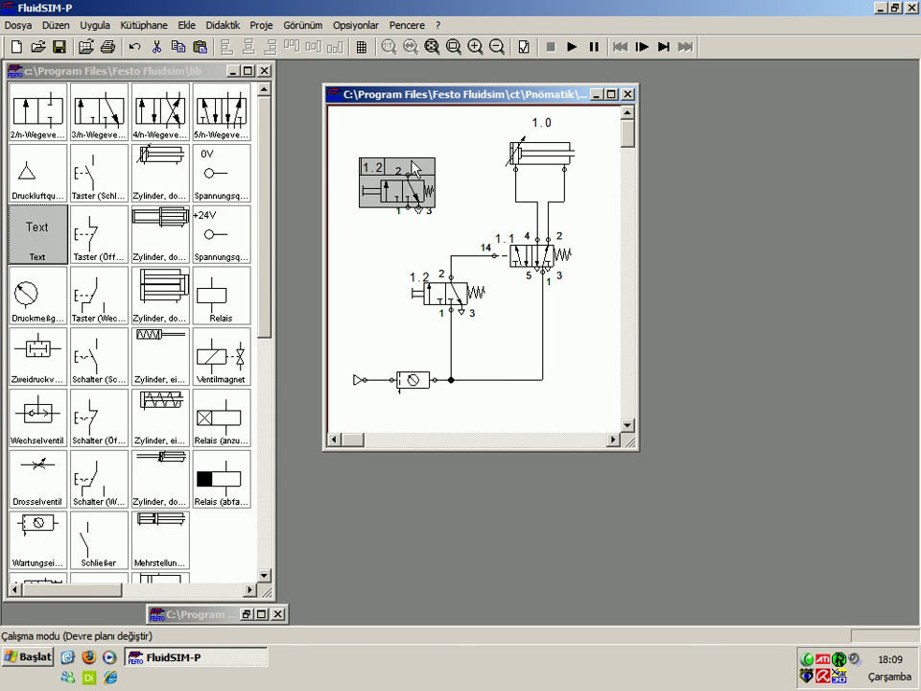
pyautogui.rightClick(415, 190)
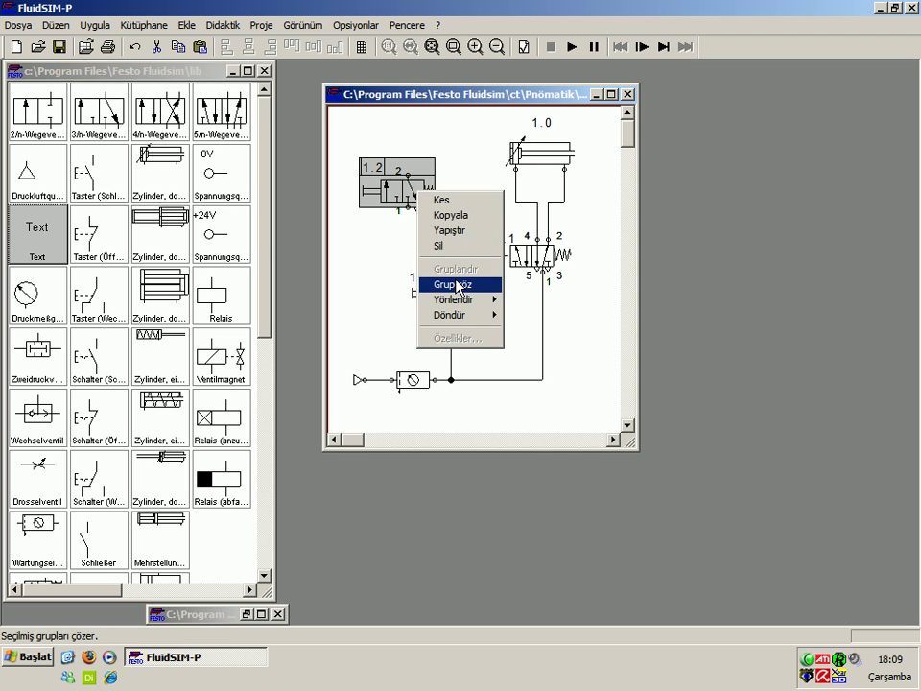
pyautogui.click(457, 285)
pyautogui.moveTo(398, 192); pyautogui.dragTo(415, 225)
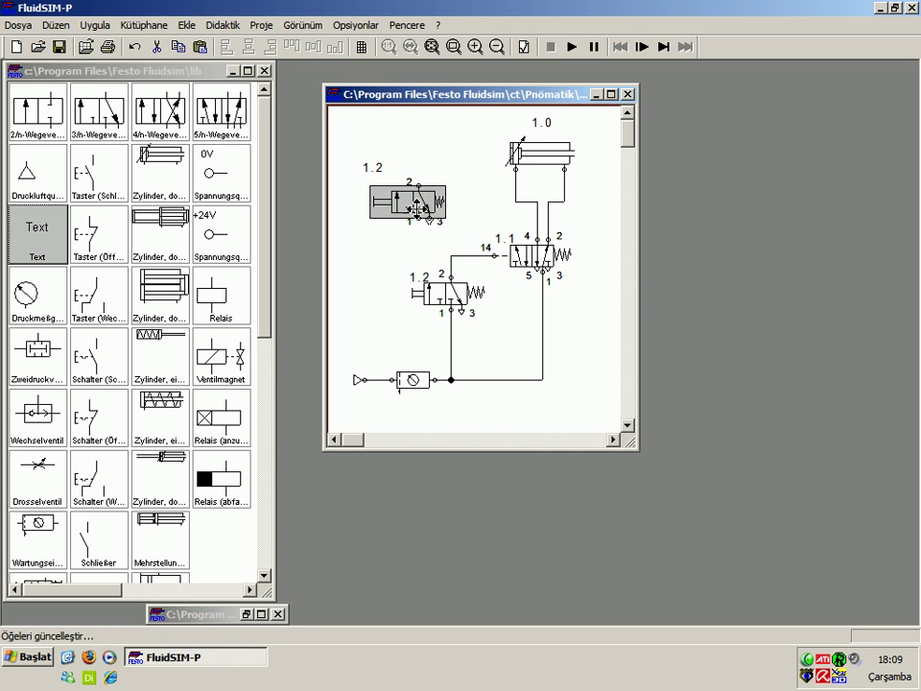
# Step: Reposition the 1.2 label and check its text properties without changes
pyautogui.click(372, 169)
pyautogui.moveTo(372, 169); pyautogui.dragTo(407, 155)
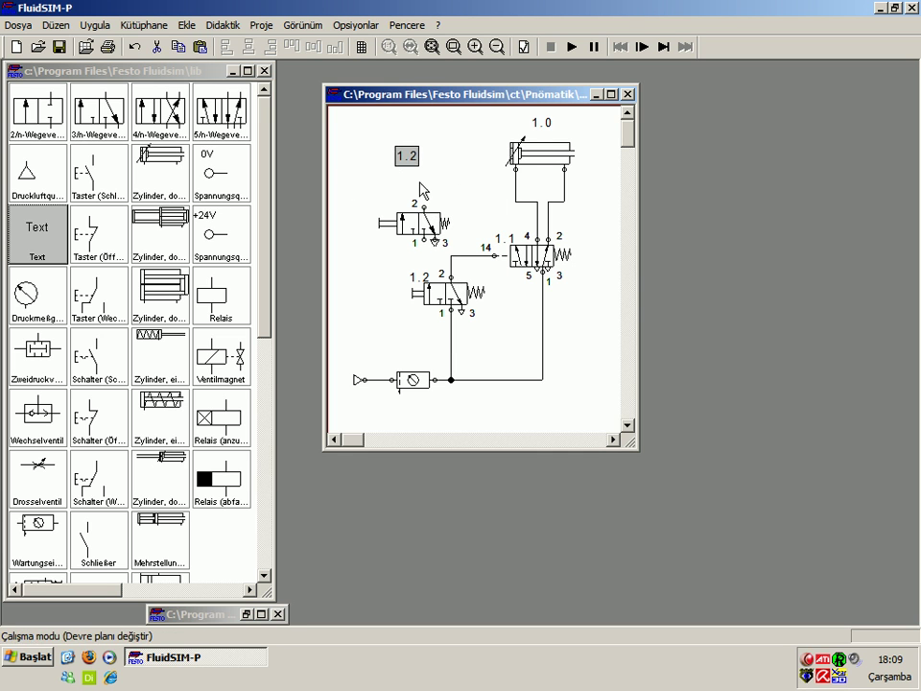
pyautogui.moveTo(422, 202)
pyautogui.mouseDown()
pyautogui.moveTo(432, 174)
pyautogui.moveTo(372, 156)
pyautogui.mouseUp()
pyautogui.click(380, 156)
pyautogui.click(378, 172)
pyautogui.moveTo(375, 159); pyautogui.dragTo(404, 179)
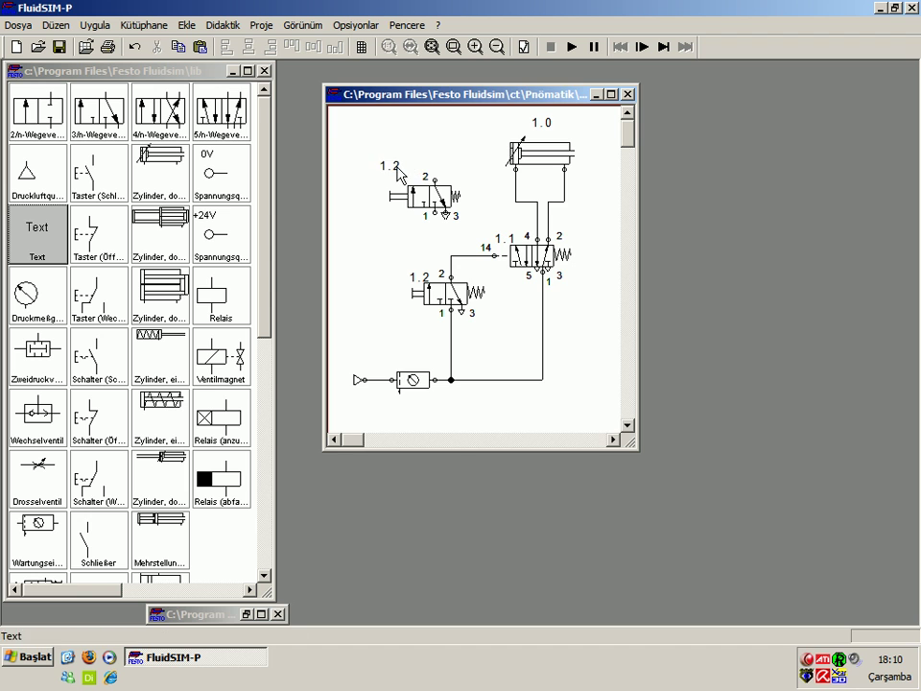
pyautogui.doubleClick(403, 178)
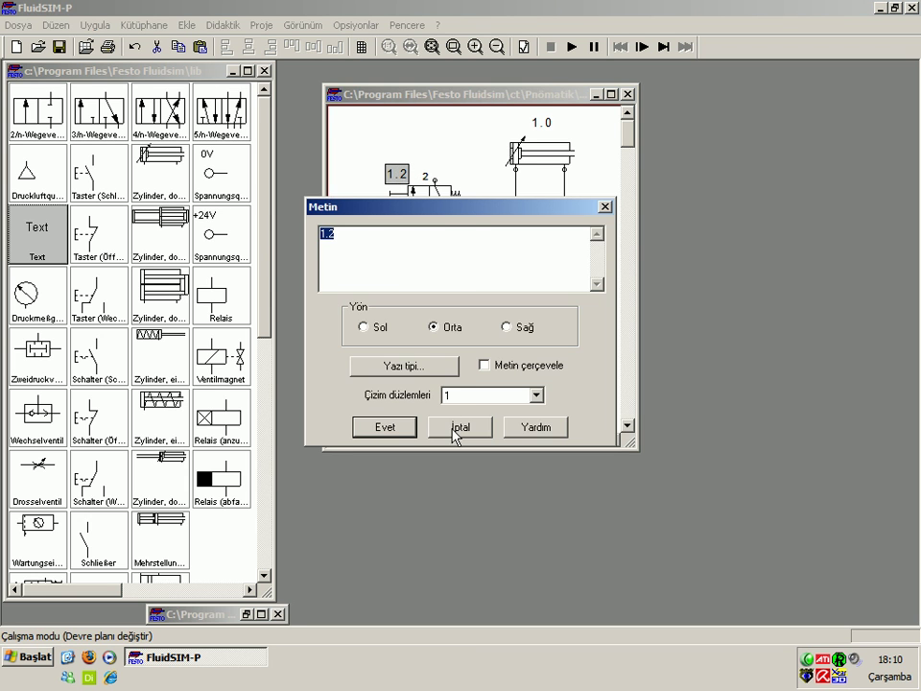
pyautogui.click(455, 433)
pyautogui.moveTo(405, 183)
pyautogui.mouseDown()
pyautogui.moveTo(383, 160)
pyautogui.moveTo(488, 151)
pyautogui.mouseUp()
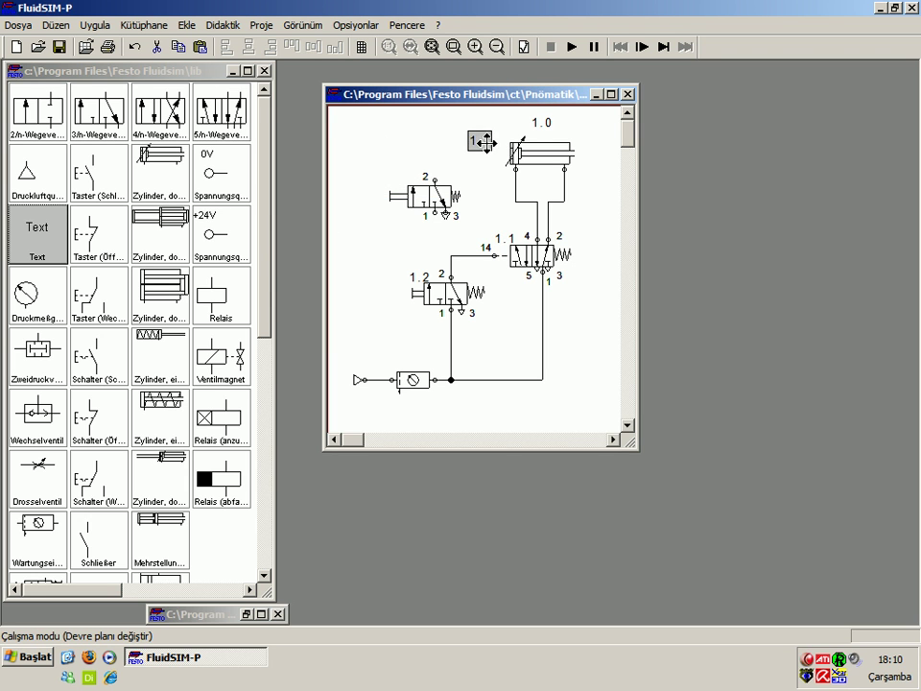
# Step: Group the 1.2 label with cylinder 1.0, ungroup it again, and move the label left
pyautogui.keyDown('shift'); pyautogui.click(529, 160); pyautogui.keyUp('shift')
pyautogui.rightClick(530, 158)
pyautogui.click(542, 230)
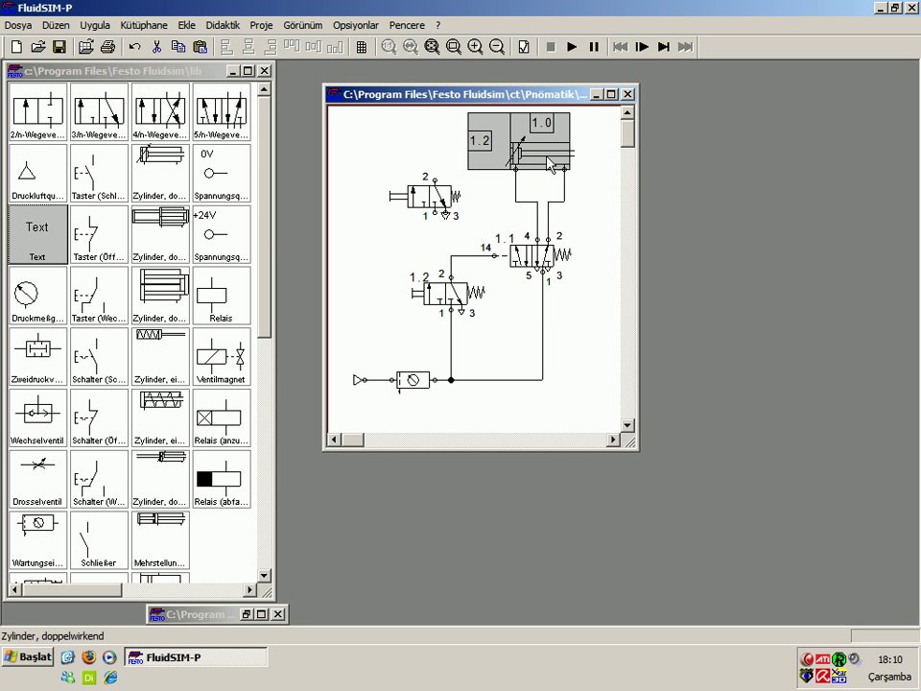
pyautogui.rightClick(533, 144)
pyautogui.click(581, 241)
pyautogui.click(405, 148)
pyautogui.moveTo(479, 142); pyautogui.dragTo(404, 146)
# Step: Delete the stray 1.2 label and the duplicate push-button valve
pyautogui.click(540, 123)
pyautogui.click(403, 142)
pyautogui.press('Delete')
pyautogui.click(447, 196)
pyautogui.press('Delete')
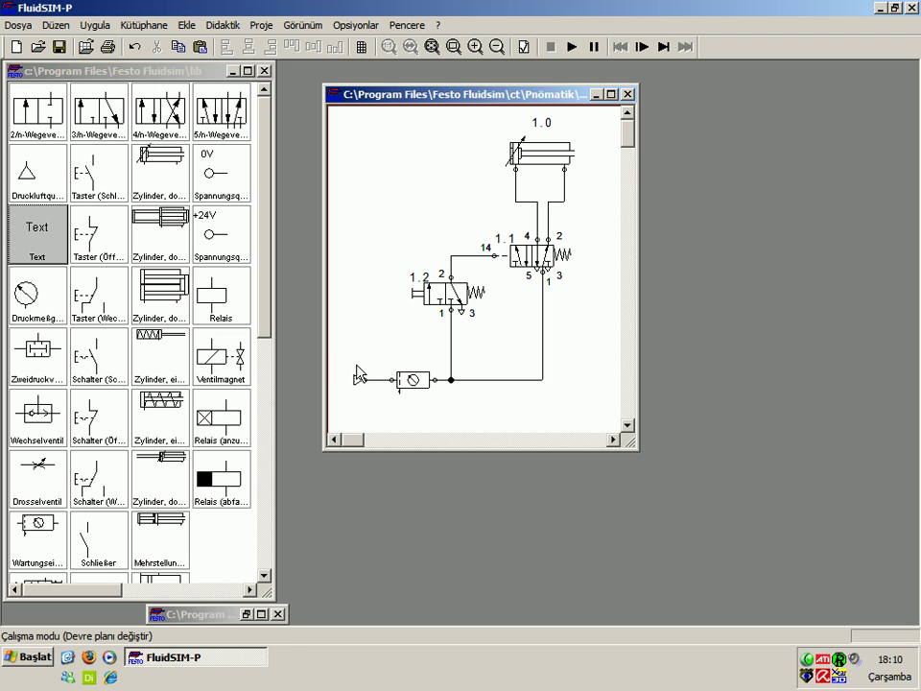
# Step: Place a 3/n way valve from the library, then delete it and its connection line
pyautogui.click(29, 173)
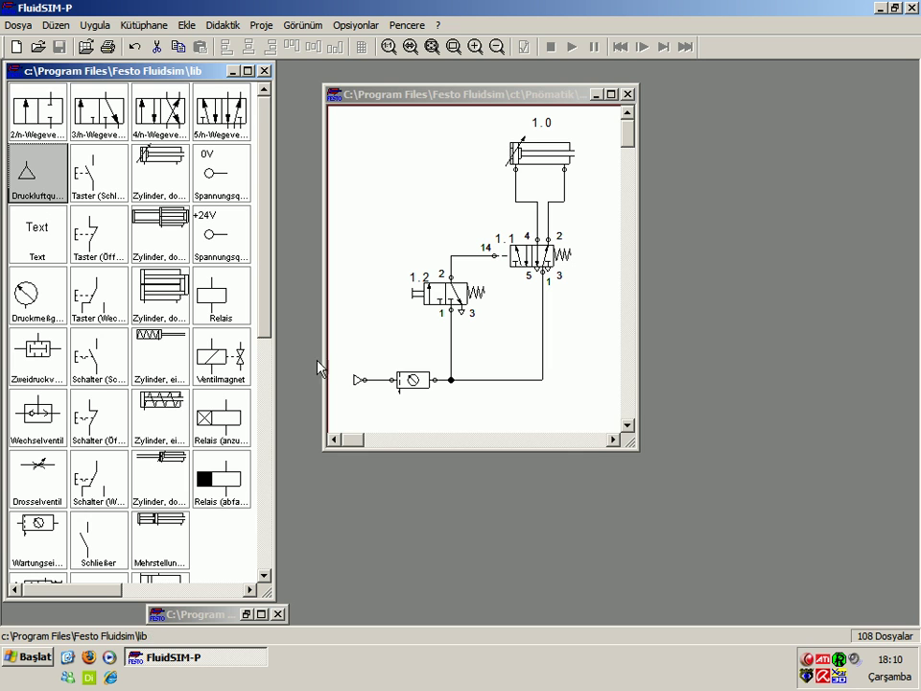
pyautogui.click(412, 380)
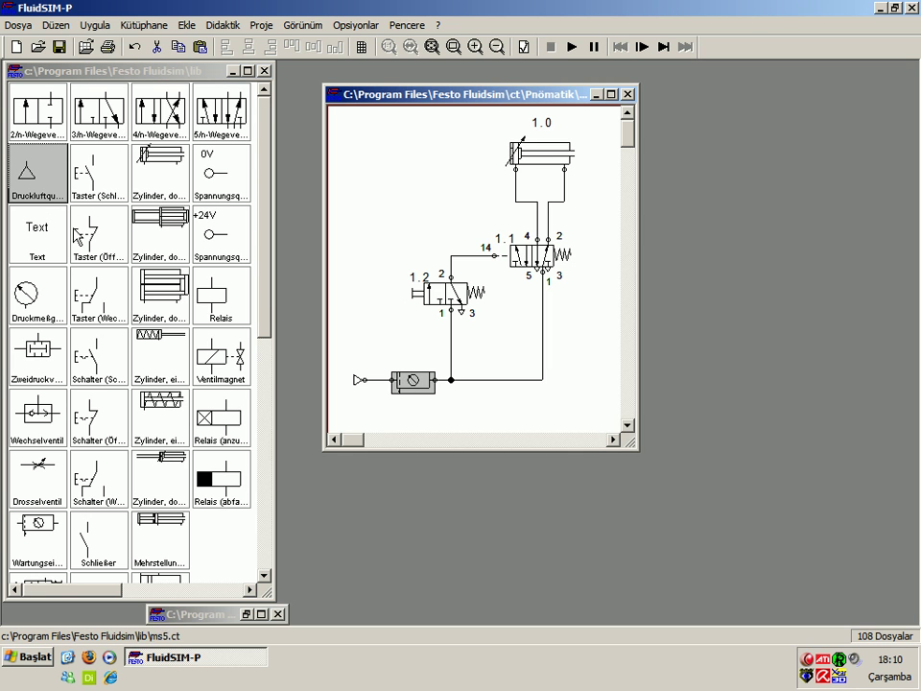
pyautogui.click(39, 533)
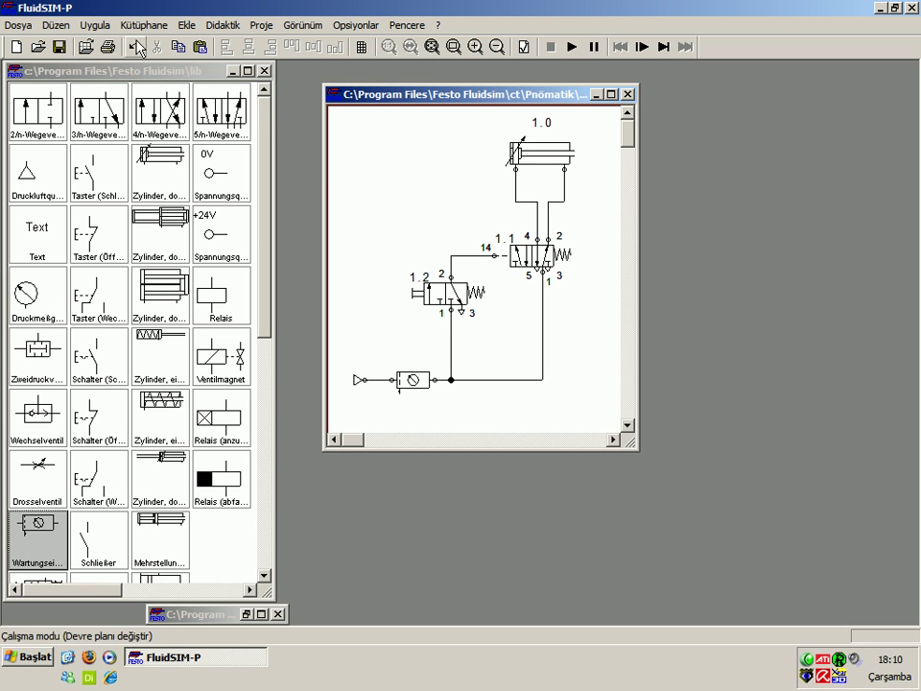
pyautogui.moveTo(76, 95)
pyautogui.mouseDown()
pyautogui.moveTo(413, 244)
pyautogui.moveTo(355, 309)
pyautogui.moveTo(451, 255)
pyautogui.mouseUp()
pyautogui.click(403, 254)
pyautogui.press('Delete')
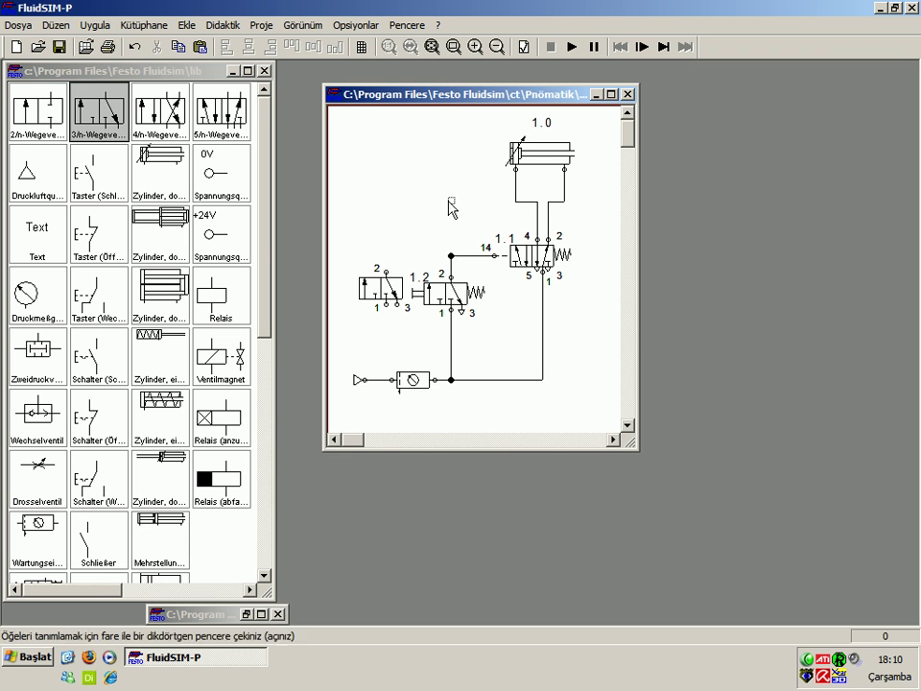
pyautogui.moveTo(371, 281); pyautogui.dragTo(370, 222)
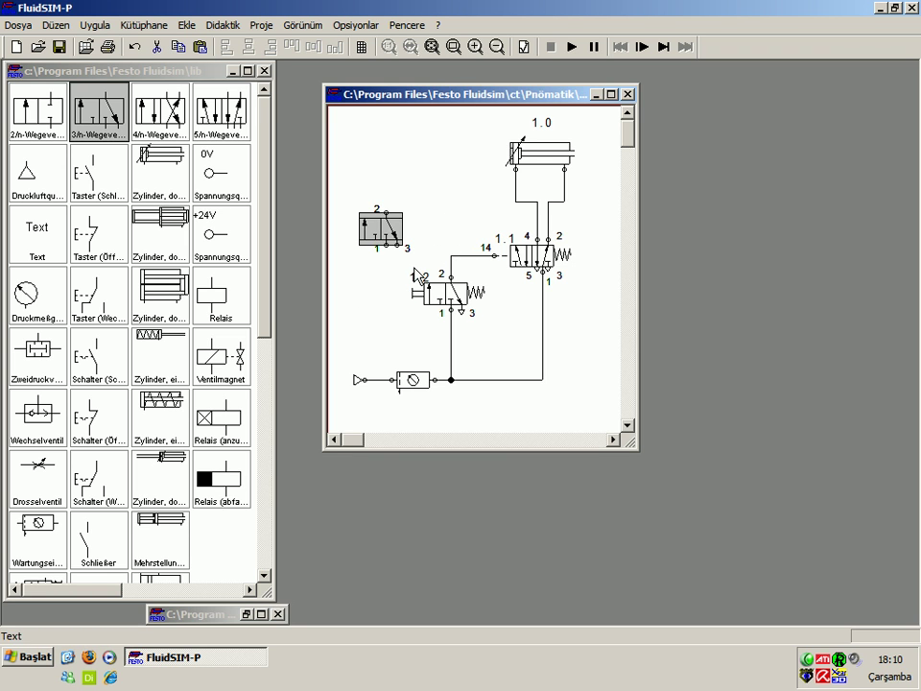
pyautogui.press('Delete')
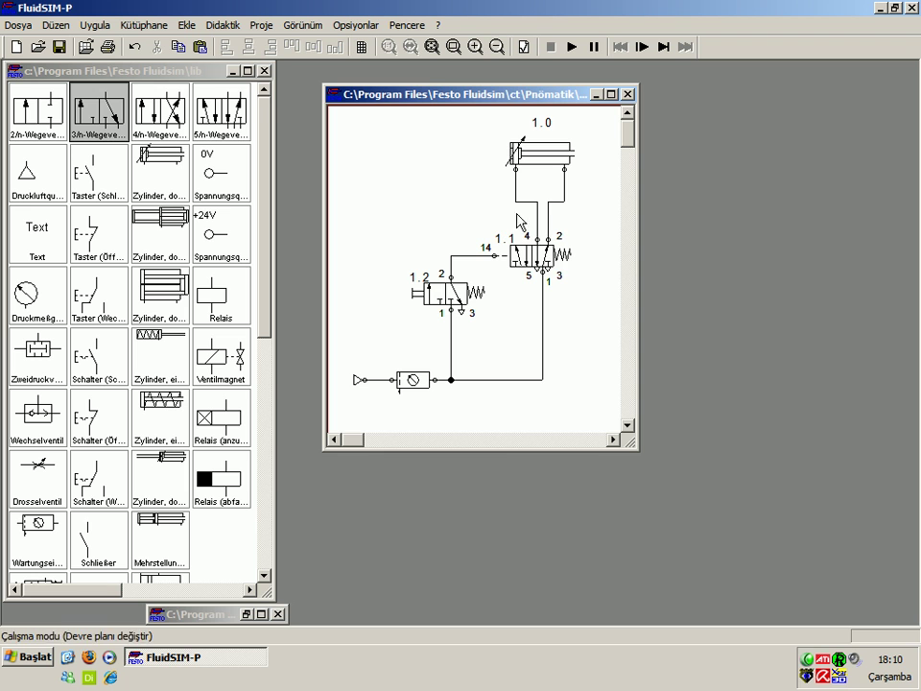
# Step: Add a new 5/n way valve to the upper-left of the circuit
pyautogui.click(506, 236)
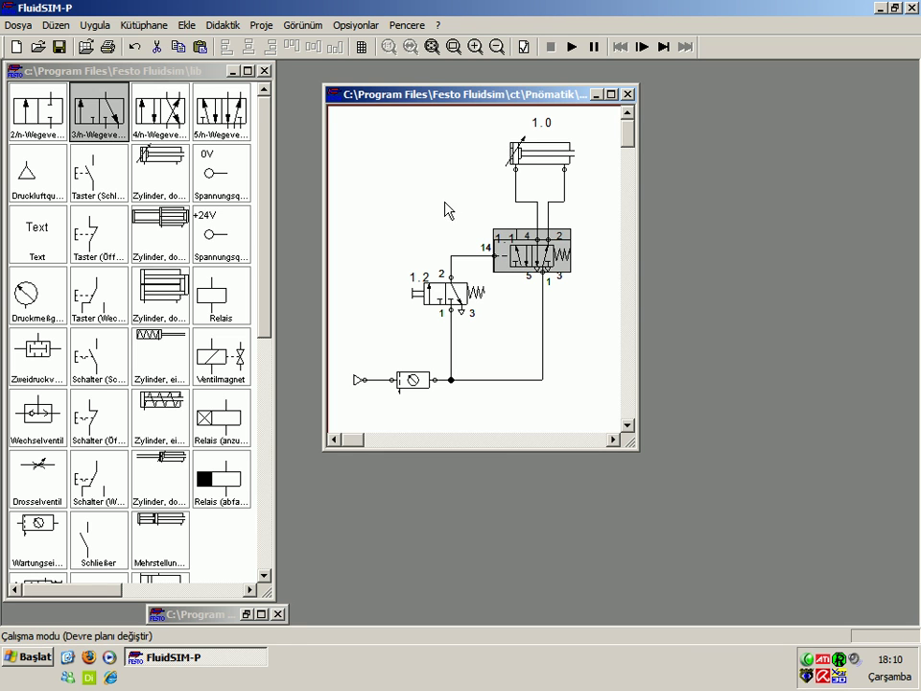
pyautogui.moveTo(241, 113); pyautogui.dragTo(396, 196)
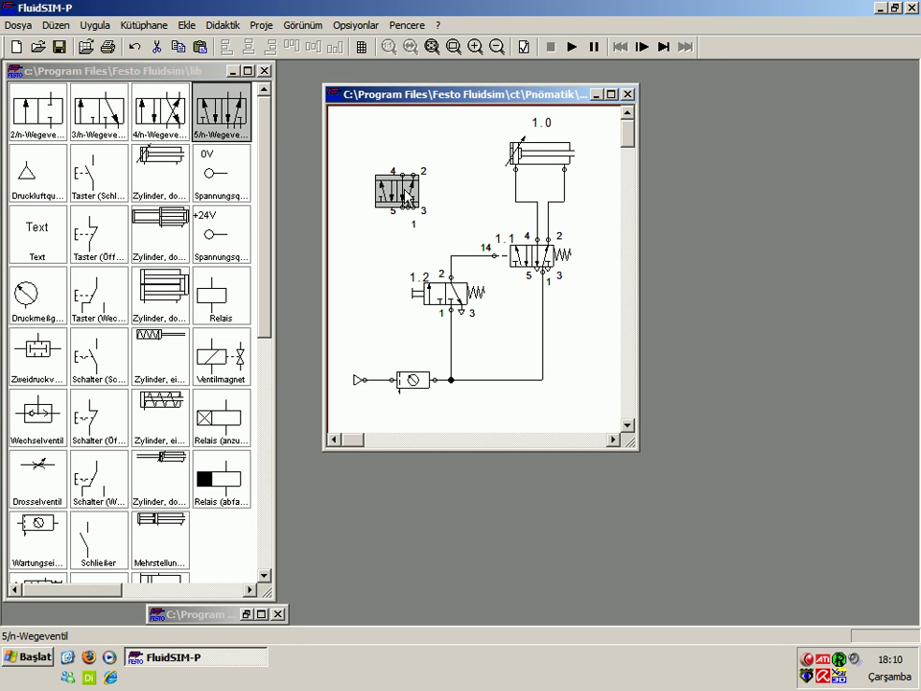
pyautogui.click(427, 219)
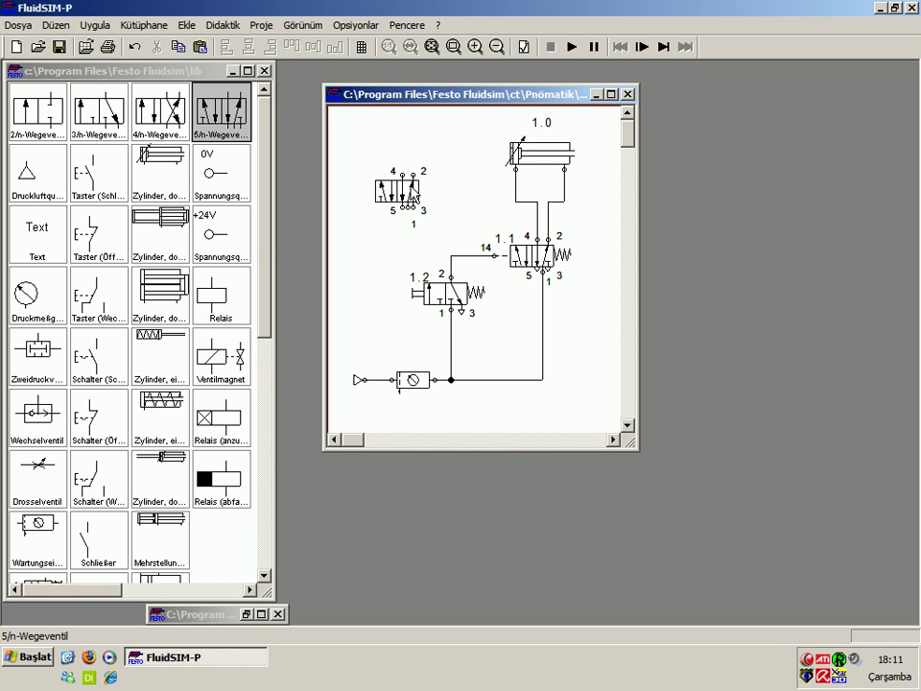
# Step: Configure the new valve with pneumatic pilot actuation on the left and spring return on the right
pyautogui.doubleClick(413, 198)
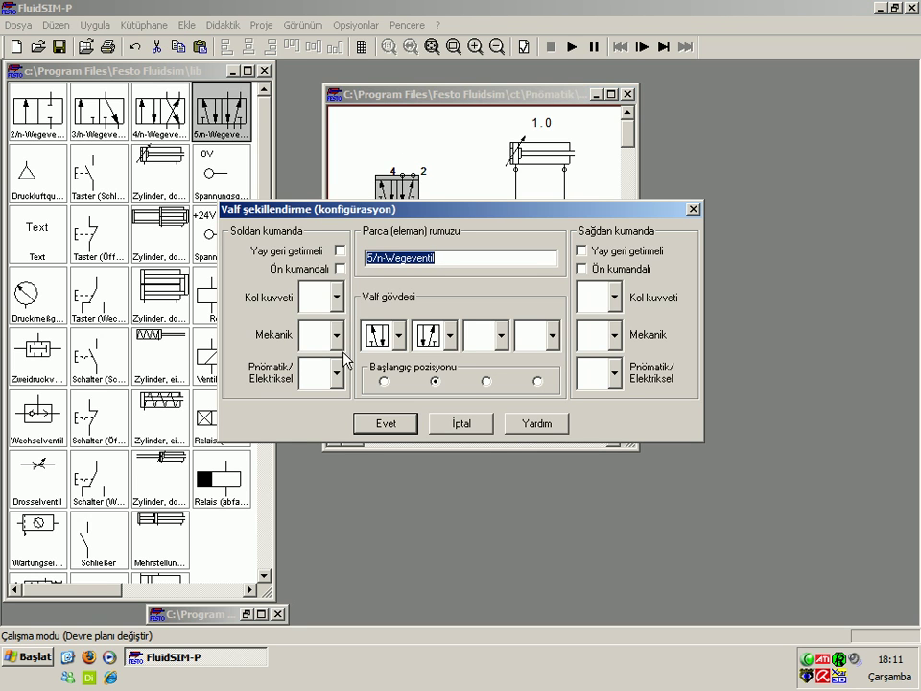
pyautogui.click(337, 377)
pyautogui.click(324, 465)
pyautogui.click(597, 253)
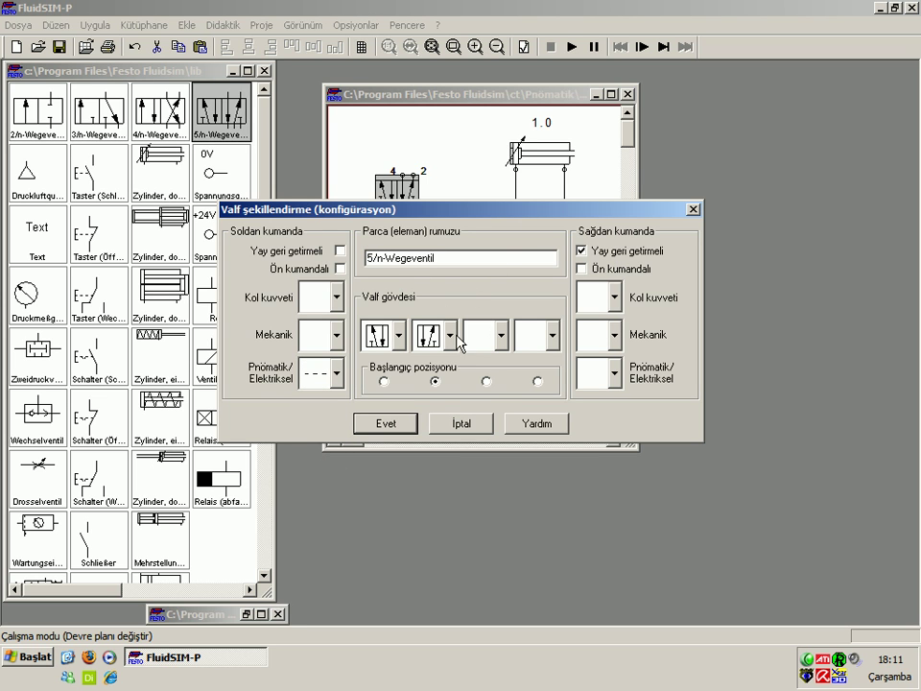
pyautogui.click(385, 423)
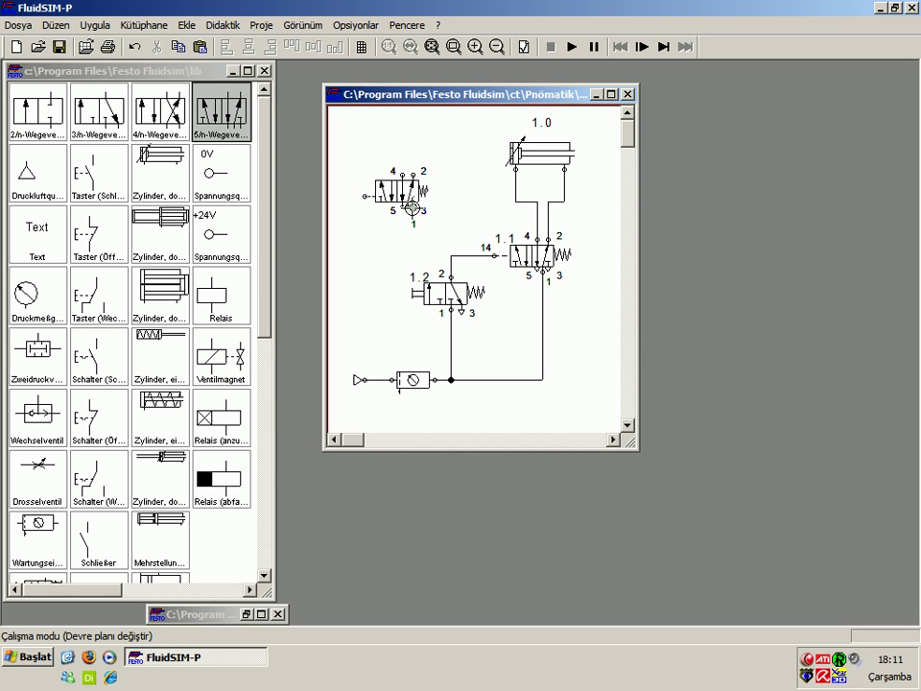
# Step: Inspect the properties of the valve's ports and the line below it
pyautogui.doubleClick(411, 206)
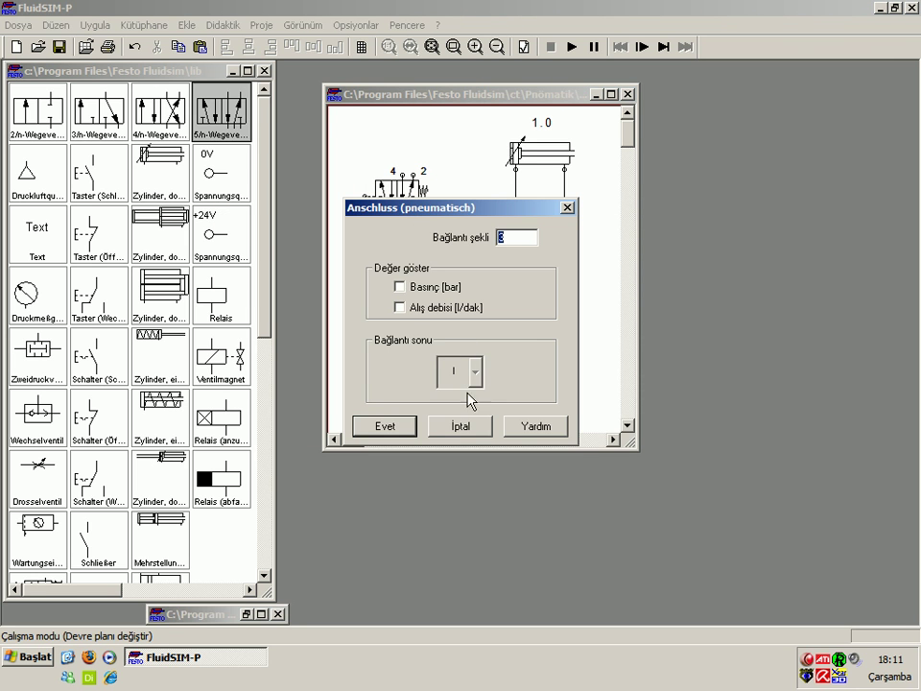
pyautogui.click(451, 429)
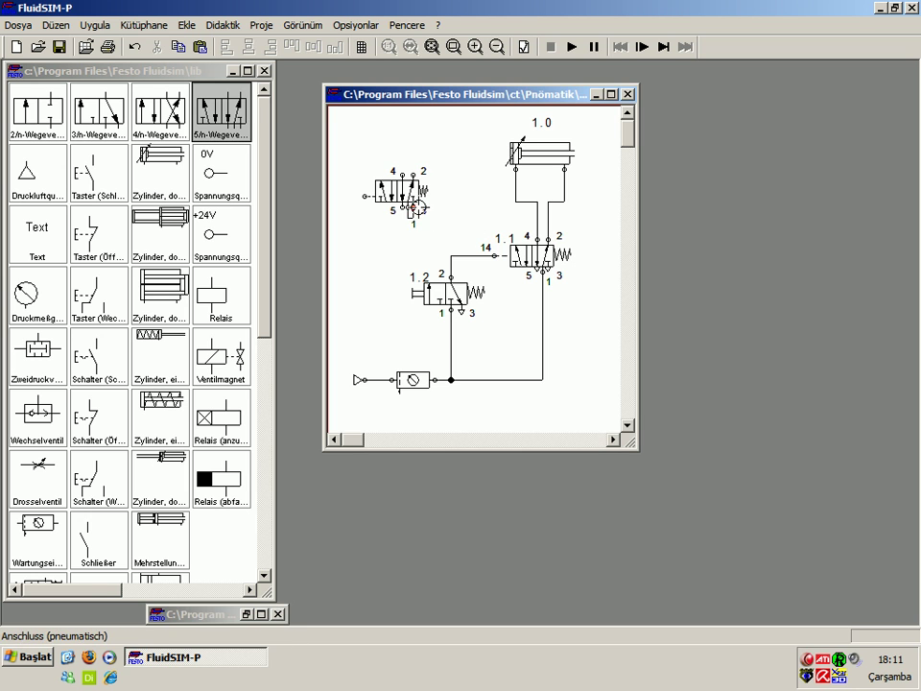
pyautogui.doubleClick(412, 205)
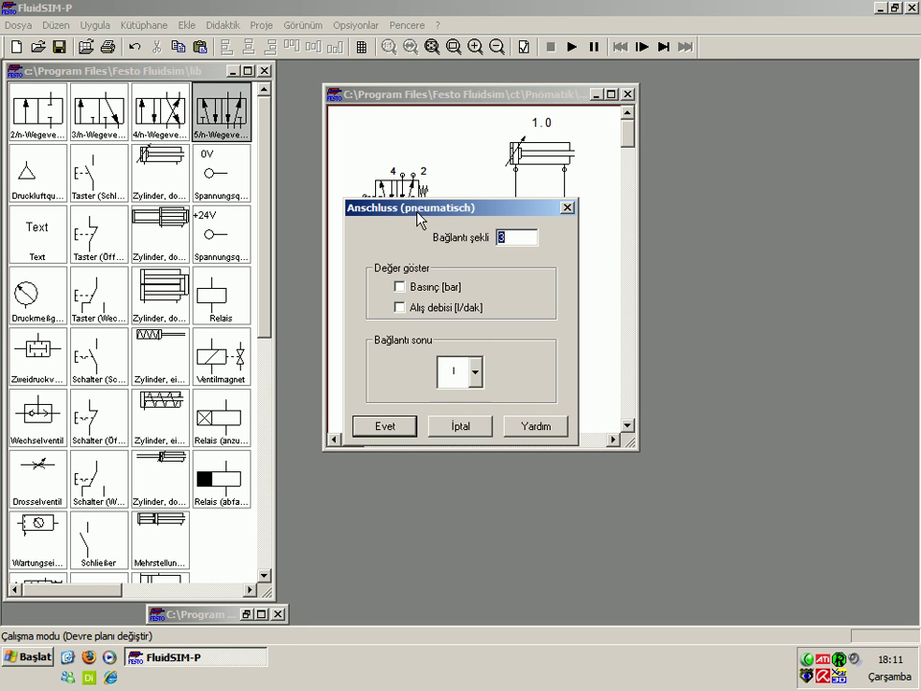
pyautogui.click(473, 373)
pyautogui.click(448, 465)
pyautogui.click(384, 426)
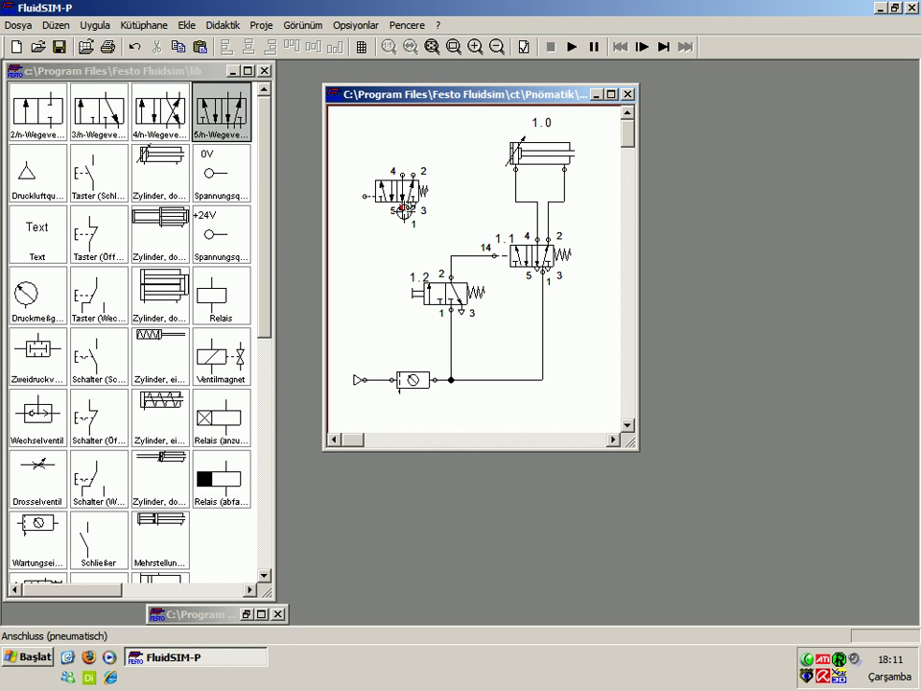
pyautogui.doubleClick(410, 218)
pyautogui.click(447, 375)
pyautogui.doubleClick(403, 208)
pyautogui.click(469, 413)
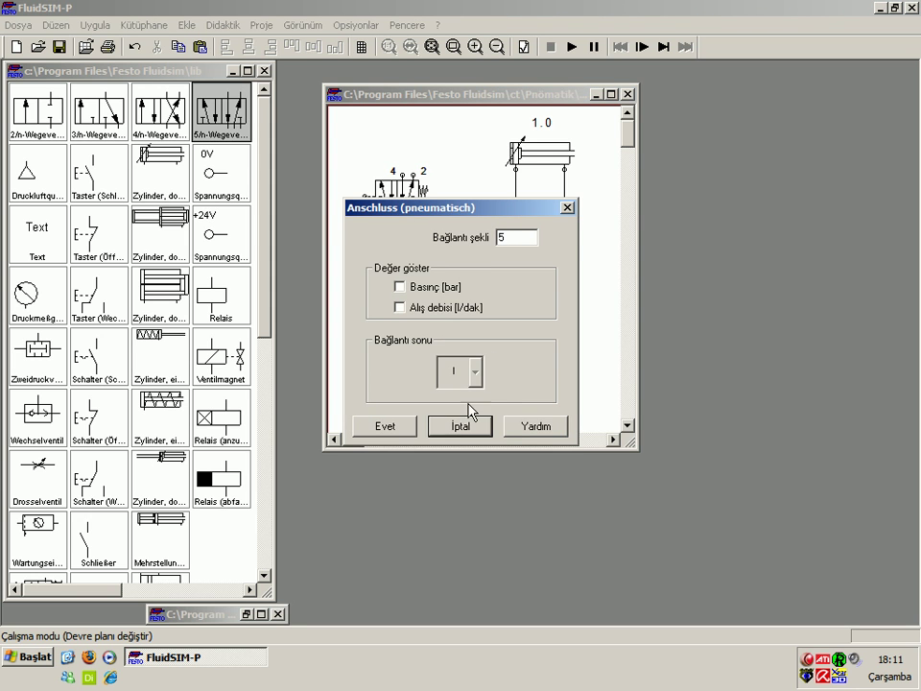
pyautogui.click(459, 426)
# Step: Delete the extra valve at the upper left and reopen the component library list
pyautogui.moveTo(446, 238); pyautogui.dragTo(338, 165)
pyautogui.press('Delete')
pyautogui.click(132, 25)
pyautogui.click(140, 94)
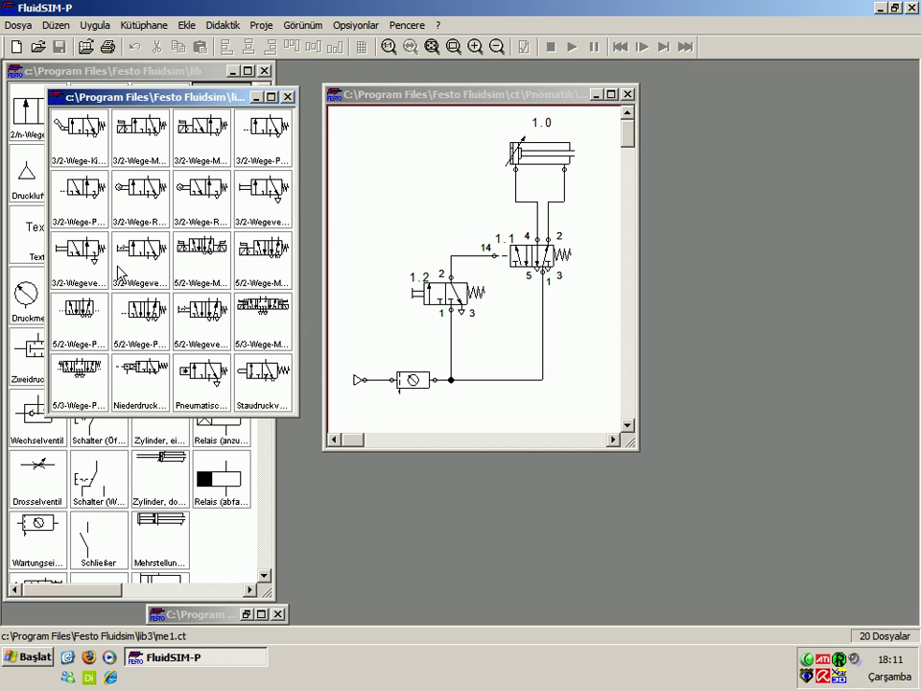
pyautogui.moveTo(141, 309); pyautogui.dragTo(379, 203)
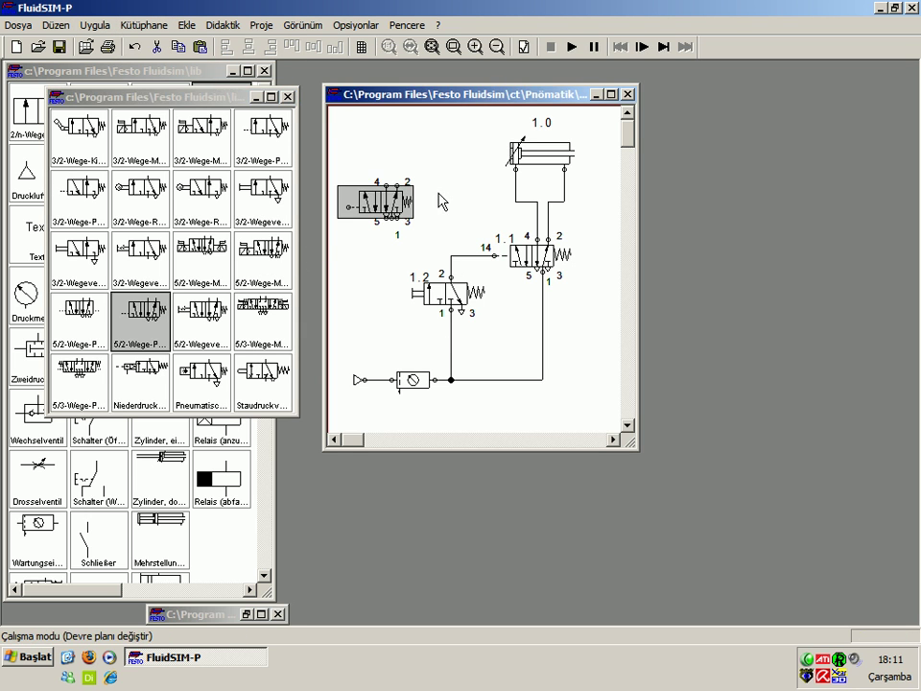
pyautogui.click(382, 206)
pyautogui.press('Delete')
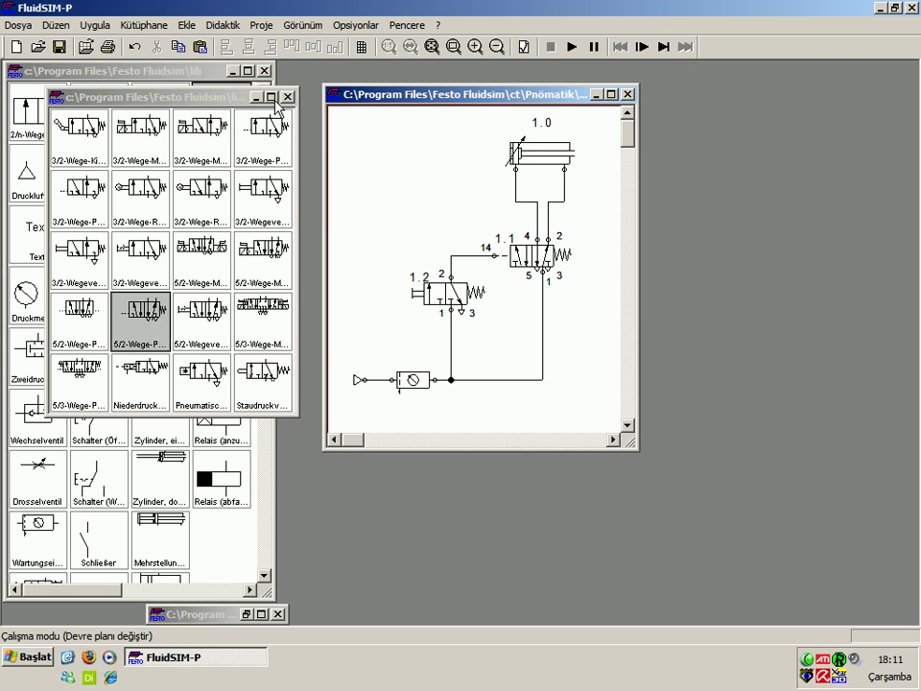
pyautogui.click(287, 97)
pyautogui.moveTo(375, 101); pyautogui.dragTo(355, 97)
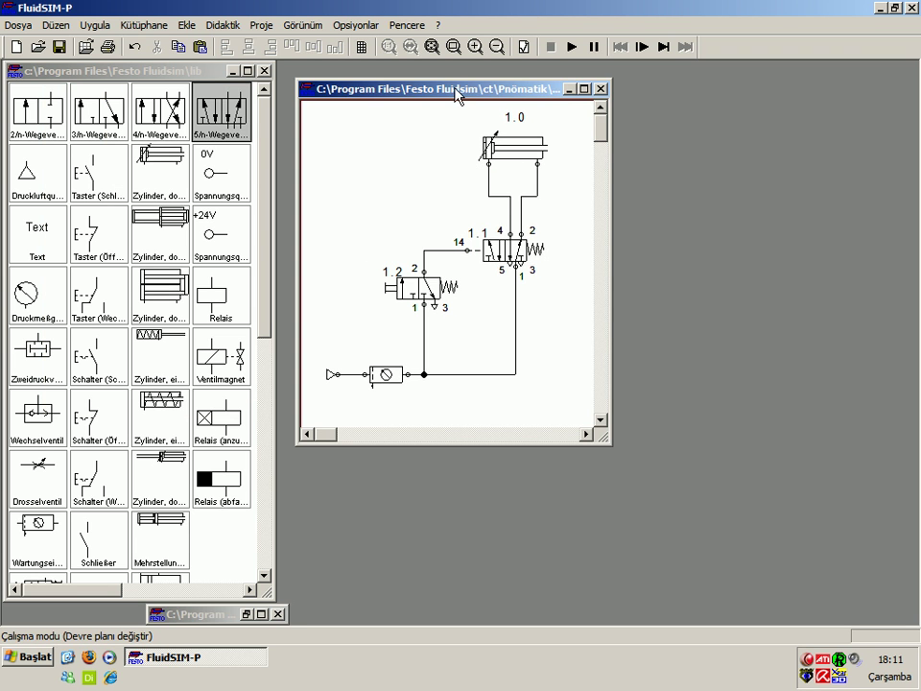
pyautogui.moveTo(456, 92); pyautogui.dragTo(484, 98)
pyautogui.click(528, 151)
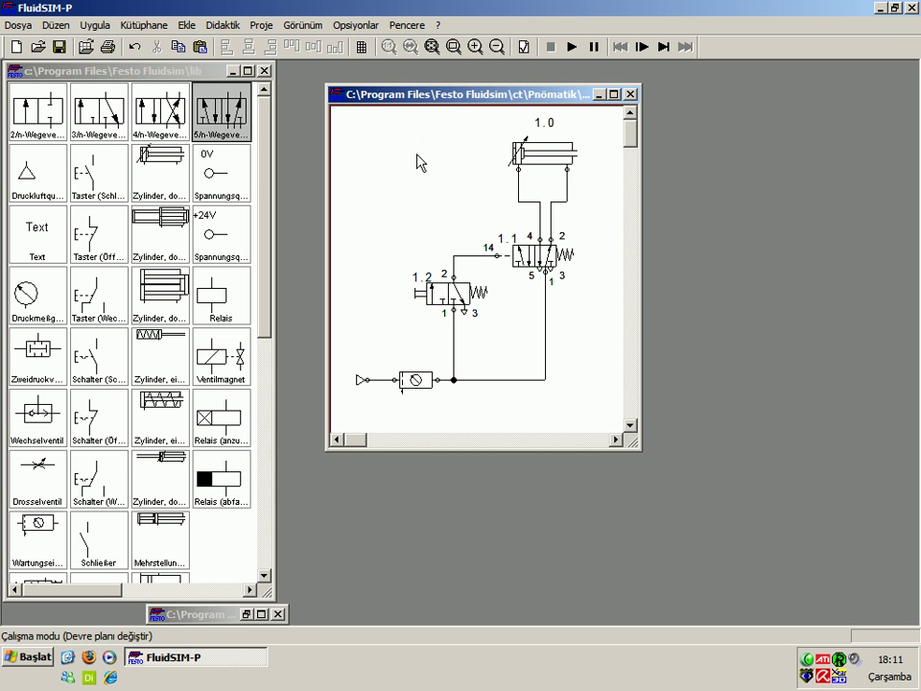
# Step: Open cylinder 1.0's properties and move the dialog aside
pyautogui.doubleClick(543, 160)
pyautogui.click(477, 462)
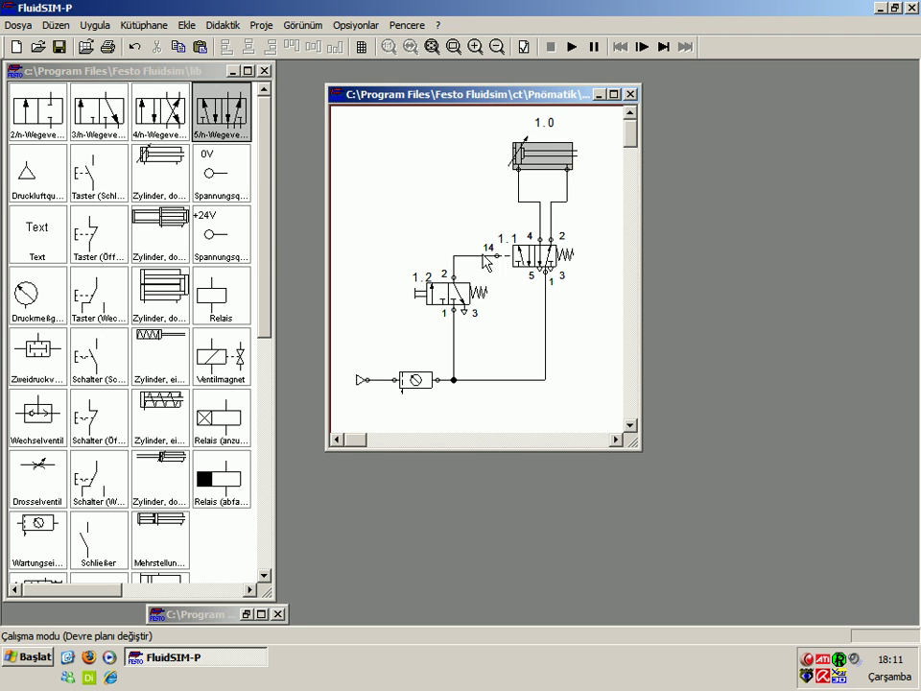
pyautogui.click(543, 156)
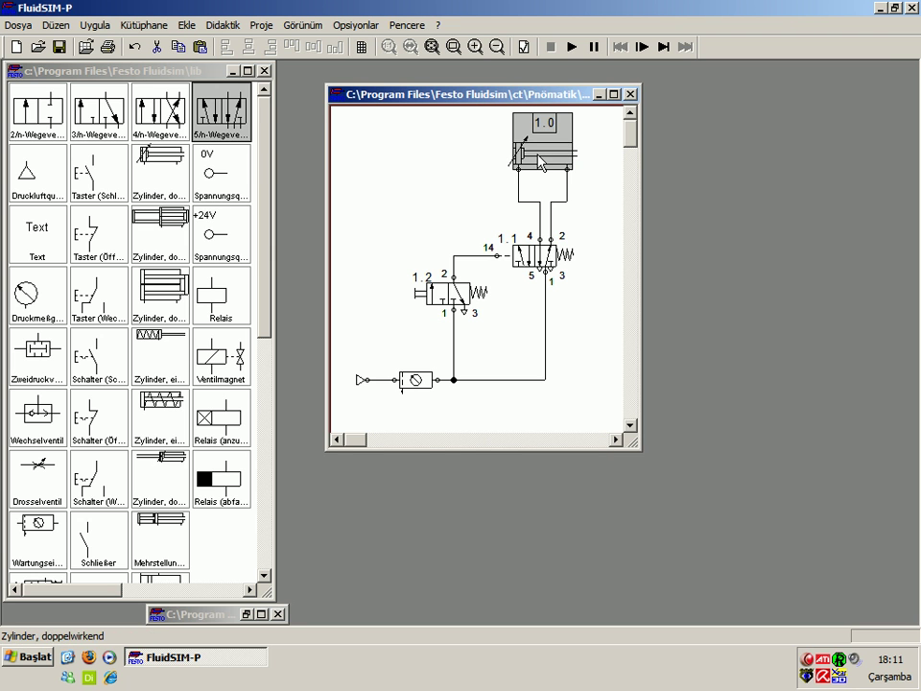
pyautogui.doubleClick(543, 163)
pyautogui.moveTo(517, 178)
pyautogui.mouseDown()
pyautogui.moveTo(484, 130)
pyautogui.moveTo(346, 128)
pyautogui.mouseUp()
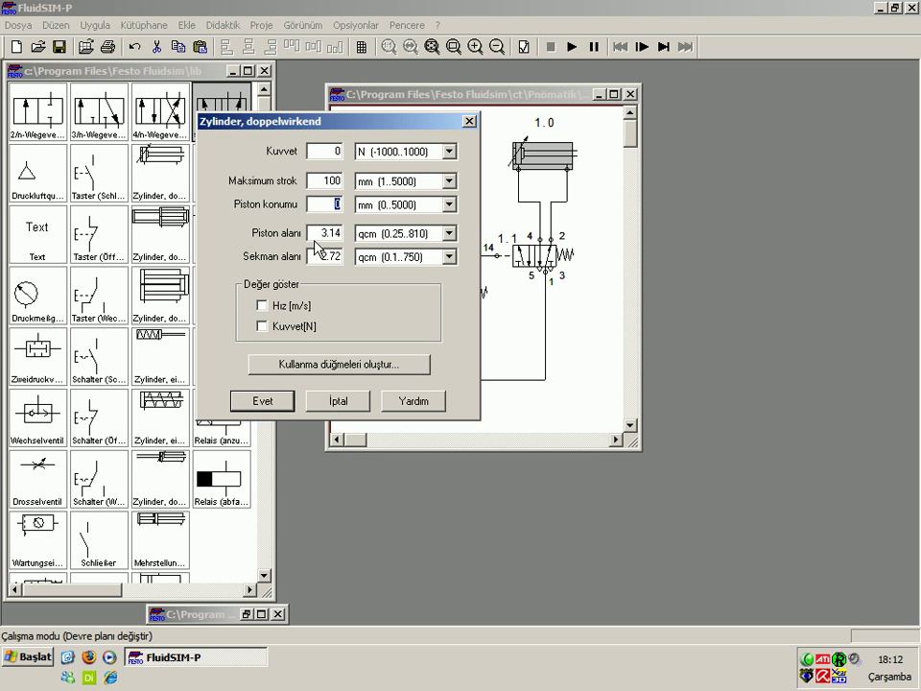
# Step: Review the cylinder values, toggle the velocity and force displays, and open Wegmaßstab
pyautogui.press('Tab')
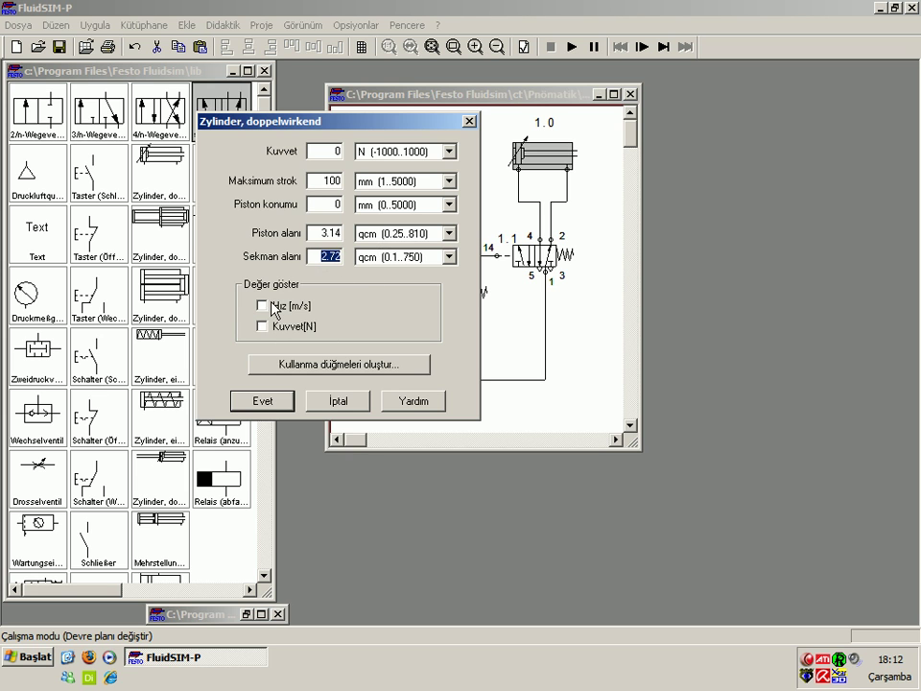
pyautogui.click(324, 314)
pyautogui.click(267, 306)
pyautogui.click(353, 330)
pyautogui.click(262, 326)
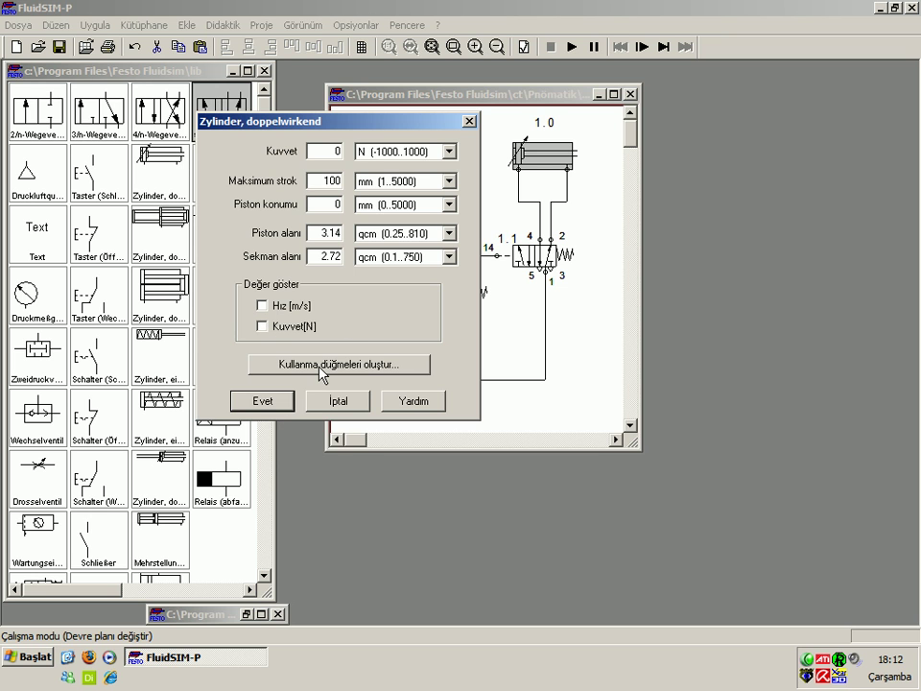
pyautogui.click(320, 367)
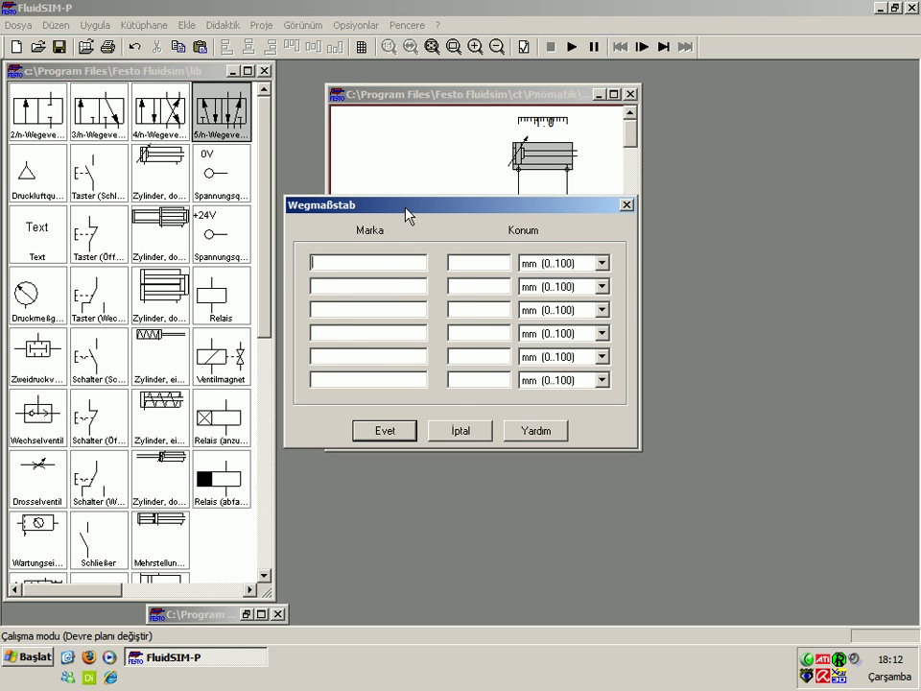
# Step: Enter a position of 10 in millimetres in the displacement scale and close it
pyautogui.moveTo(406, 213); pyautogui.dragTo(434, 237)
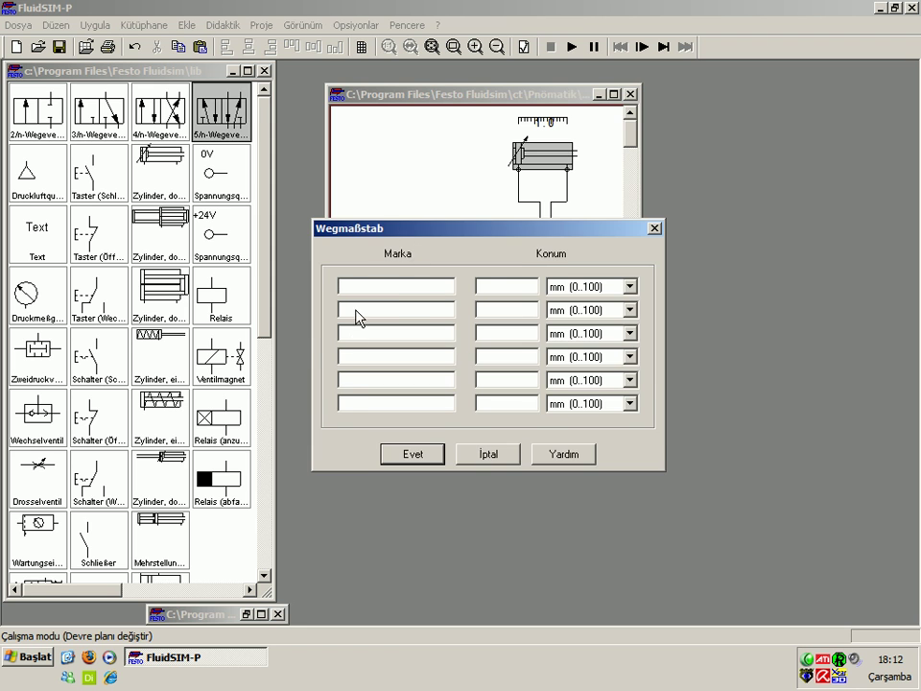
pyautogui.click(561, 498)
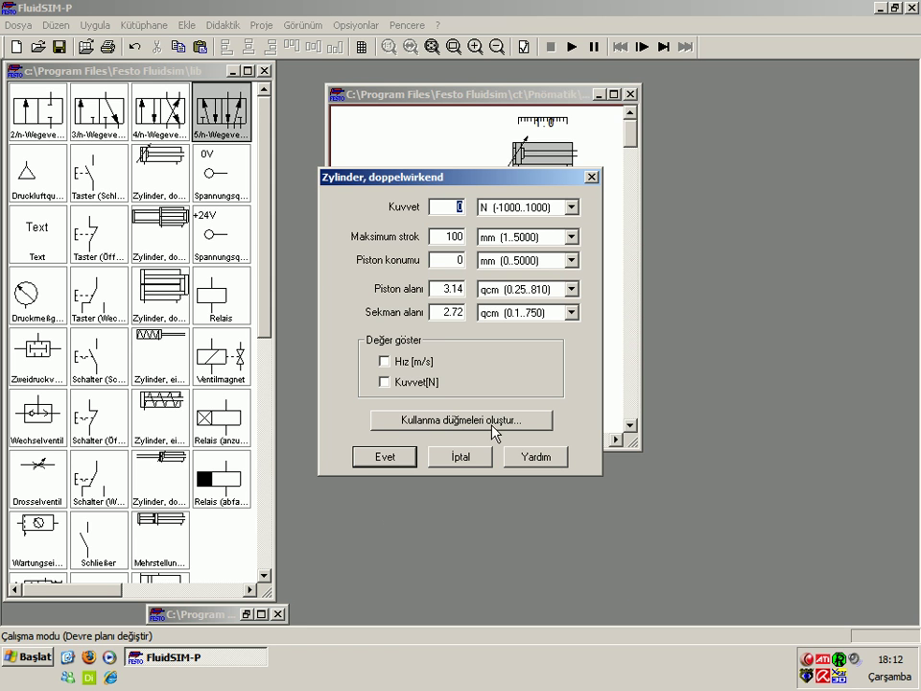
pyautogui.click(494, 430)
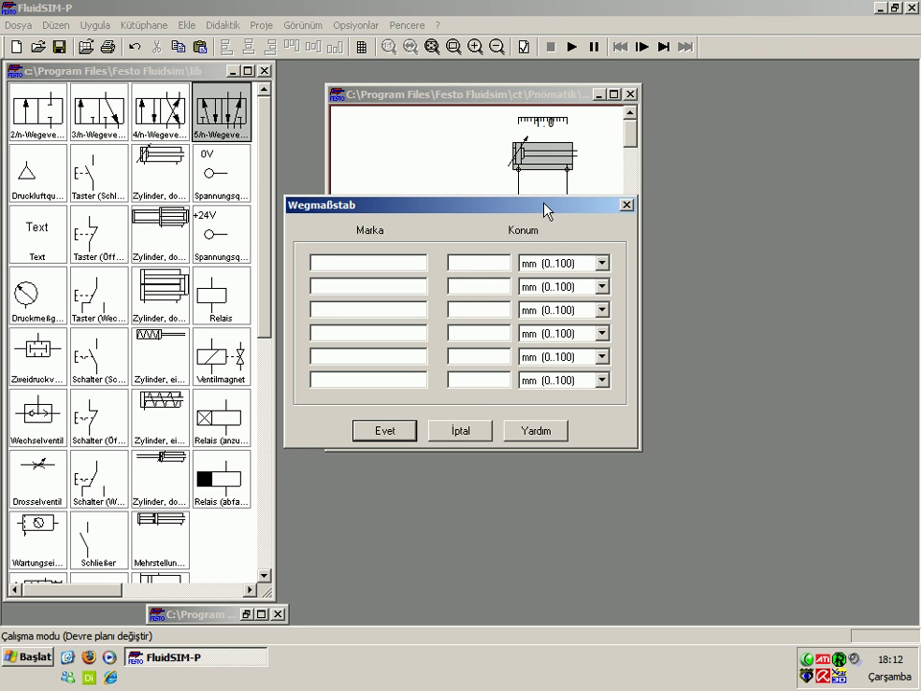
pyautogui.moveTo(542, 209); pyautogui.dragTo(538, 215)
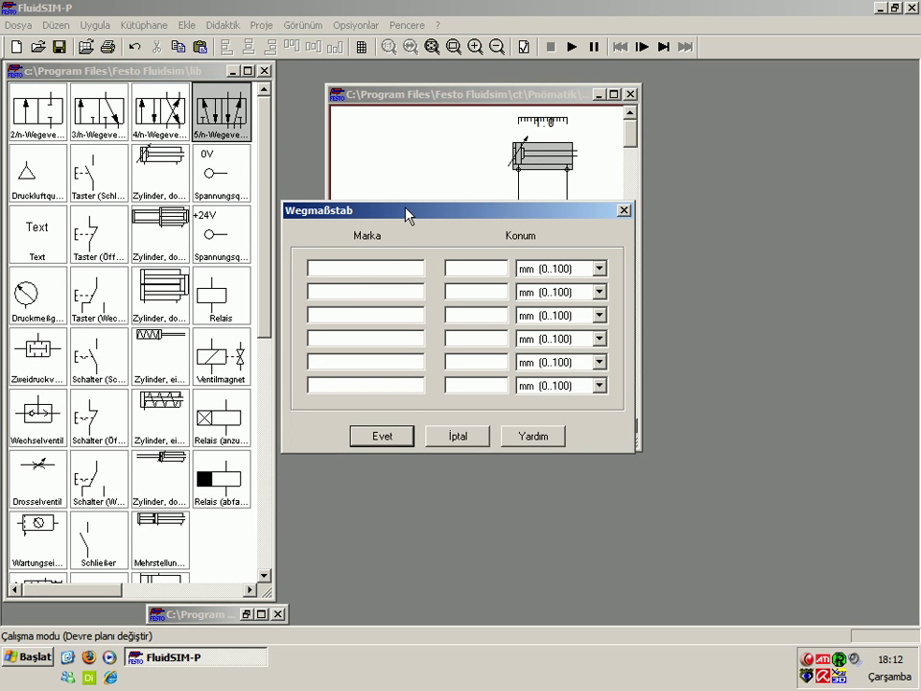
pyautogui.write('100')
pyautogui.write('1.2')
pyautogui.click(595, 270)
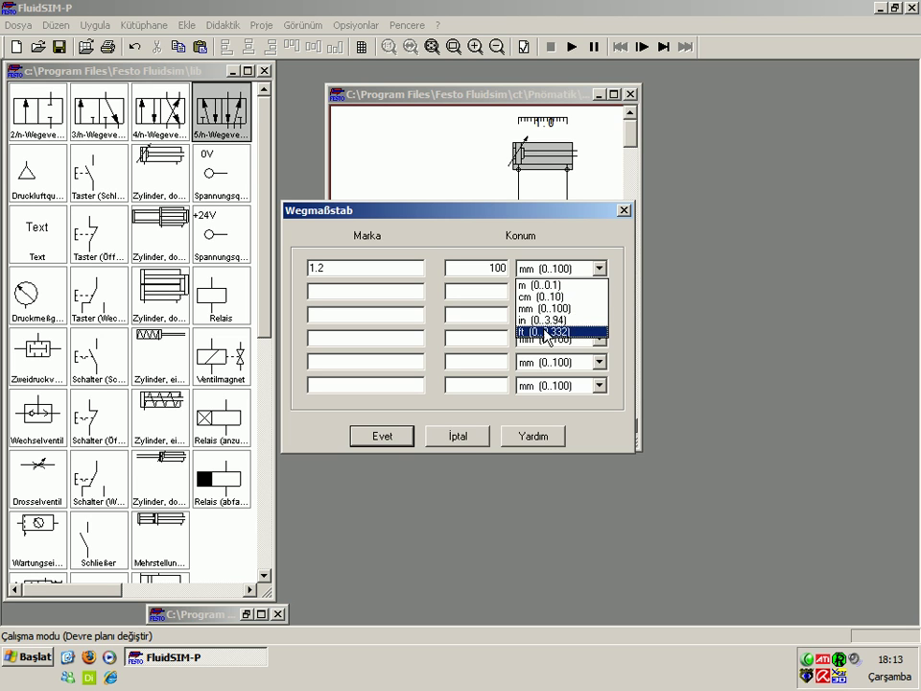
pyautogui.click(633, 327)
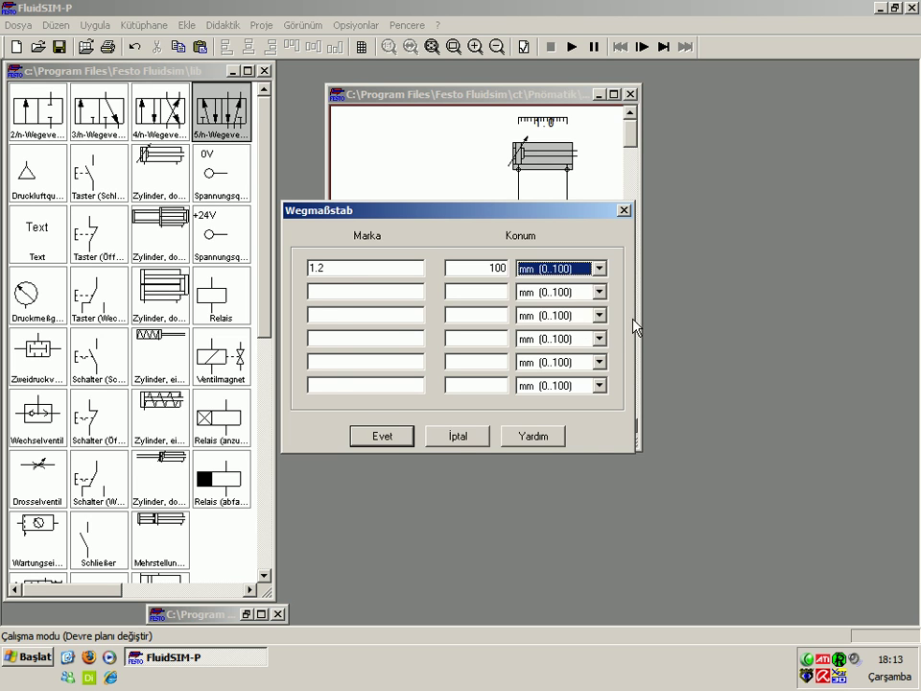
pyautogui.click(471, 445)
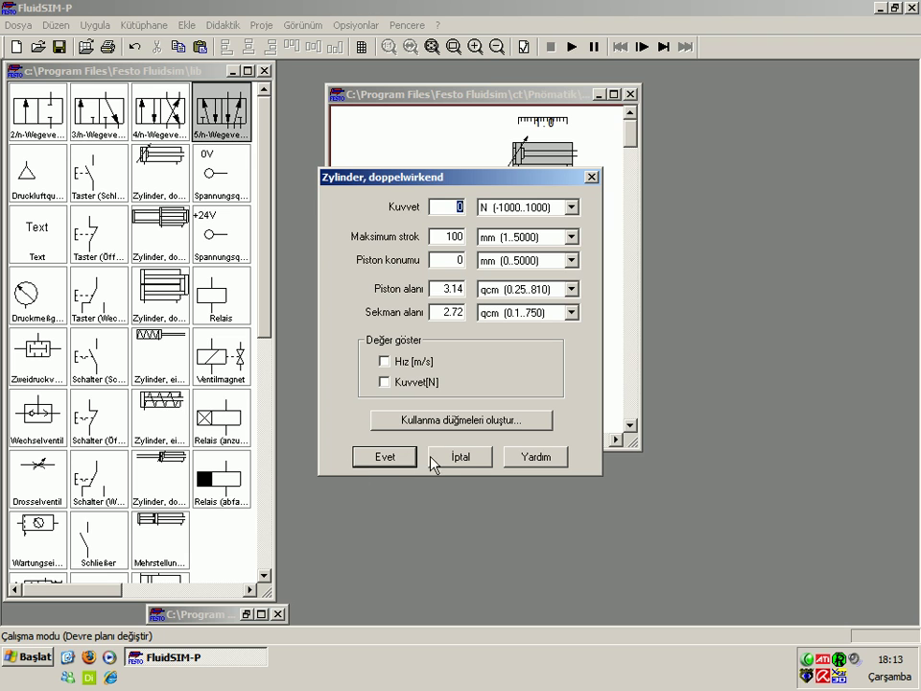
# Step: Turn on the velocity and Kuvvet[N] force displays for cylinder 1.0 and confirm
pyautogui.click(471, 383)
pyautogui.click(396, 384)
pyautogui.click(393, 365)
pyautogui.click(398, 384)
pyautogui.click(383, 457)
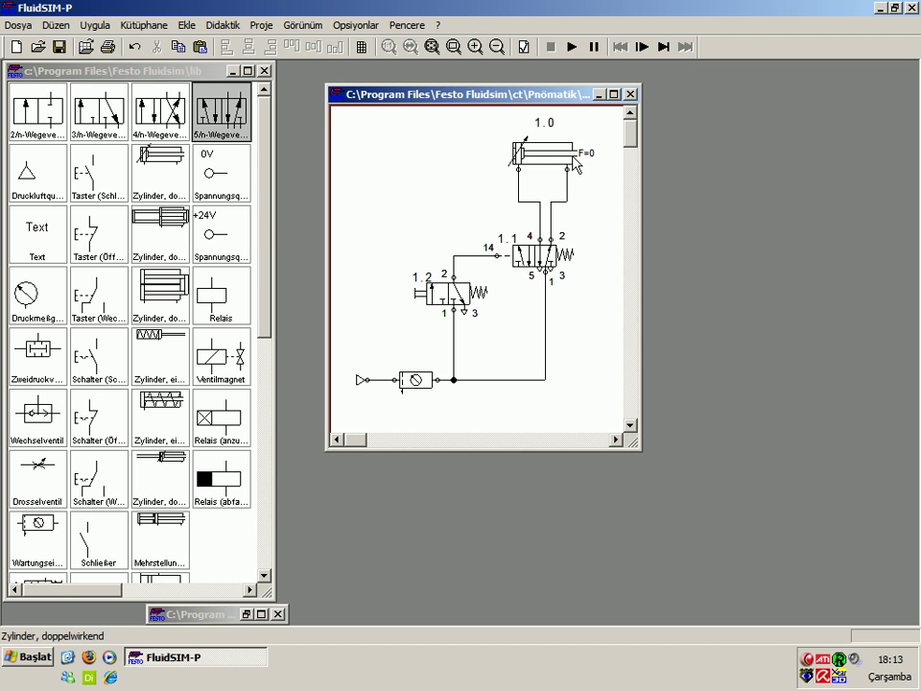
# Step: Test-simulate the circuit by operating lever valve 1.2, then stop
pyautogui.click(551, 154)
pyautogui.click(590, 217)
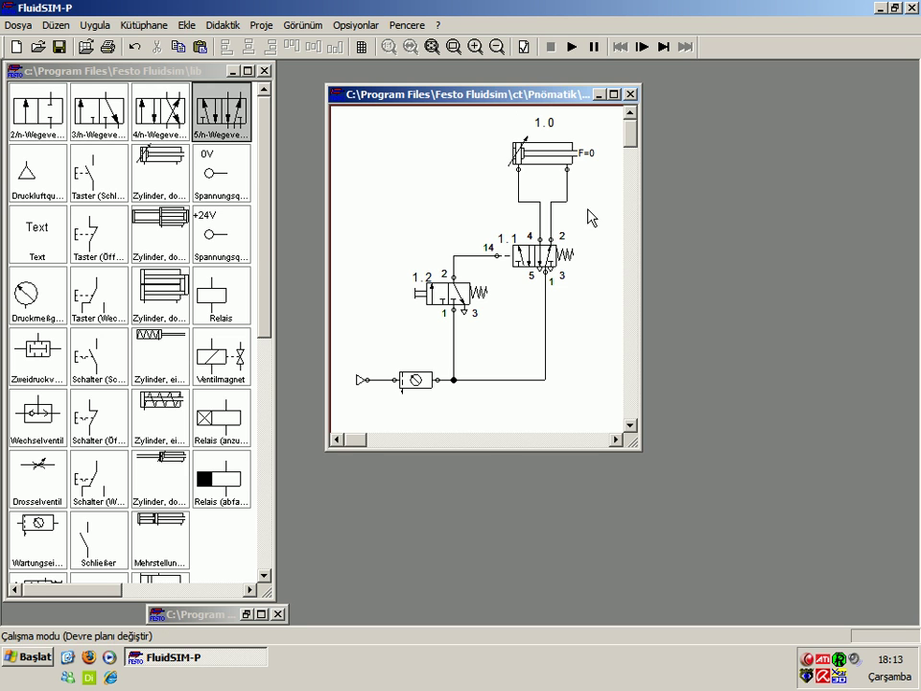
pyautogui.click(572, 46)
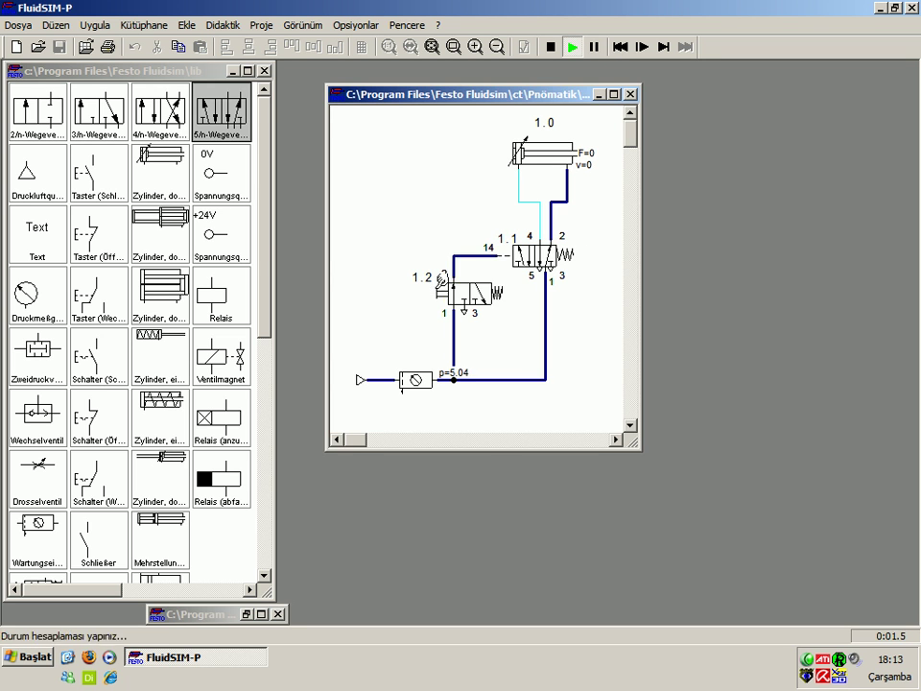
pyautogui.click(427, 292)
pyautogui.click(554, 48)
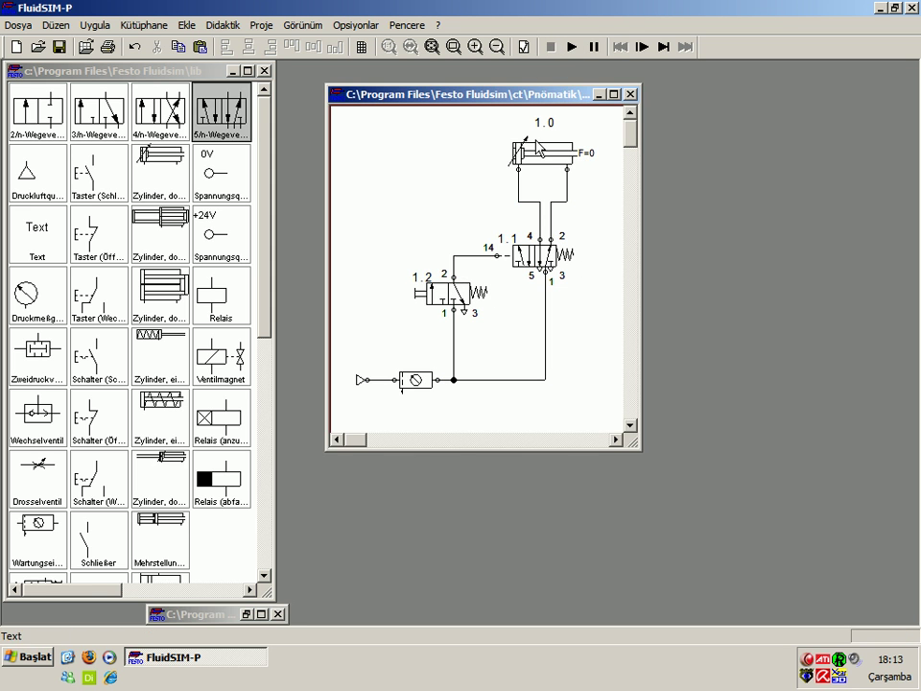
# Step: Turn off cylinder 1.0's force and velocity displays, then run and stop the simulation again
pyautogui.rightClick(533, 129)
pyautogui.click(520, 151)
pyautogui.click(401, 380)
pyautogui.click(399, 363)
pyautogui.click(384, 459)
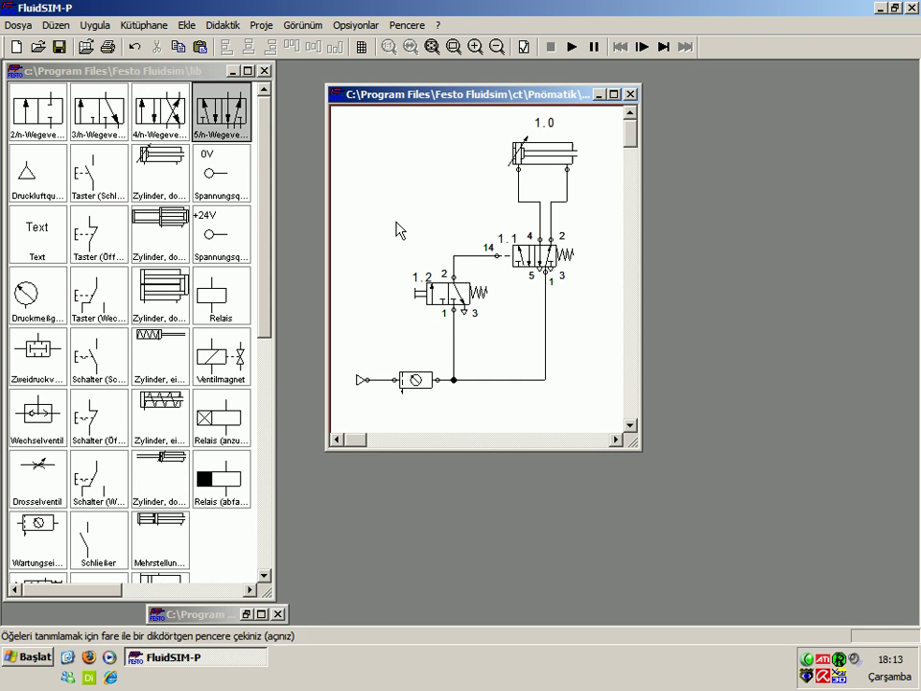
pyautogui.click(572, 46)
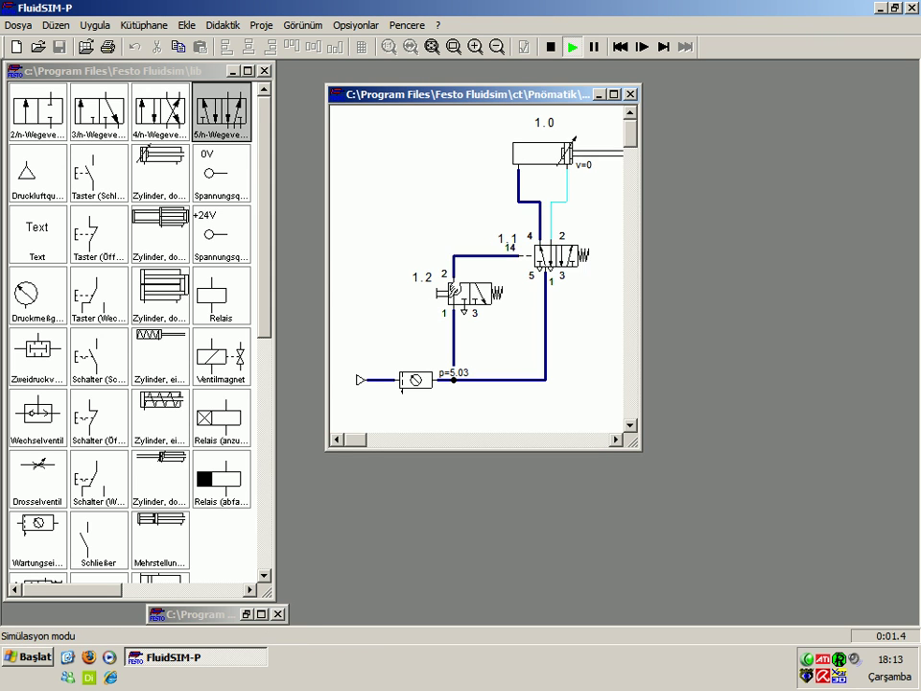
pyautogui.click(550, 46)
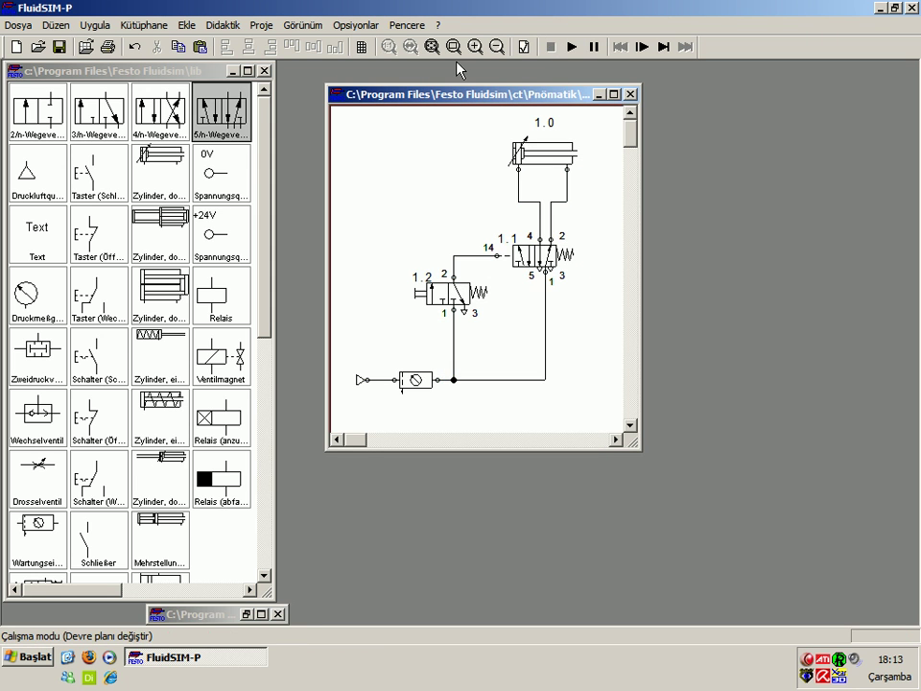
# Step: Switch off Kontak/Tuş, Röle, Valf and Sesli ikaz sounds, then start the simulation
pyautogui.click(363, 26)
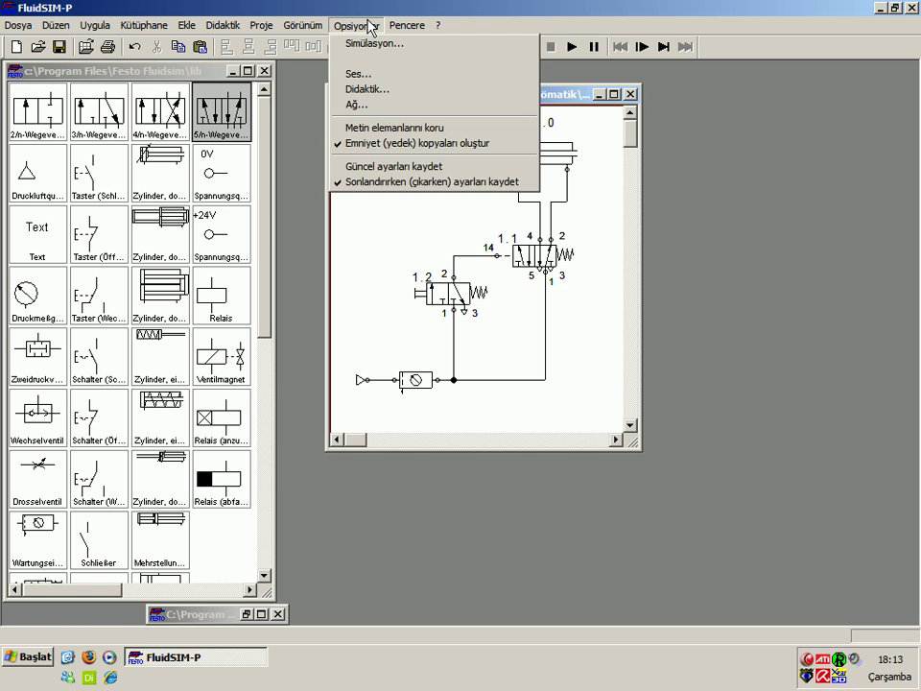
pyautogui.click(351, 74)
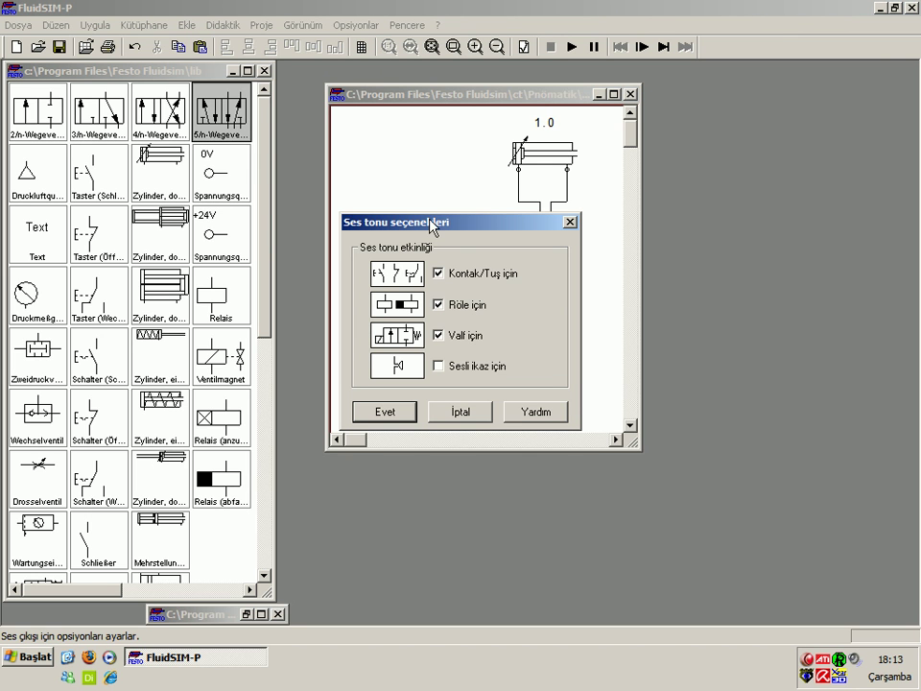
pyautogui.click(413, 366)
pyautogui.click(475, 338)
pyautogui.click(462, 337)
pyautogui.click(399, 310)
pyautogui.click(399, 331)
pyautogui.click(410, 270)
pyautogui.click(401, 366)
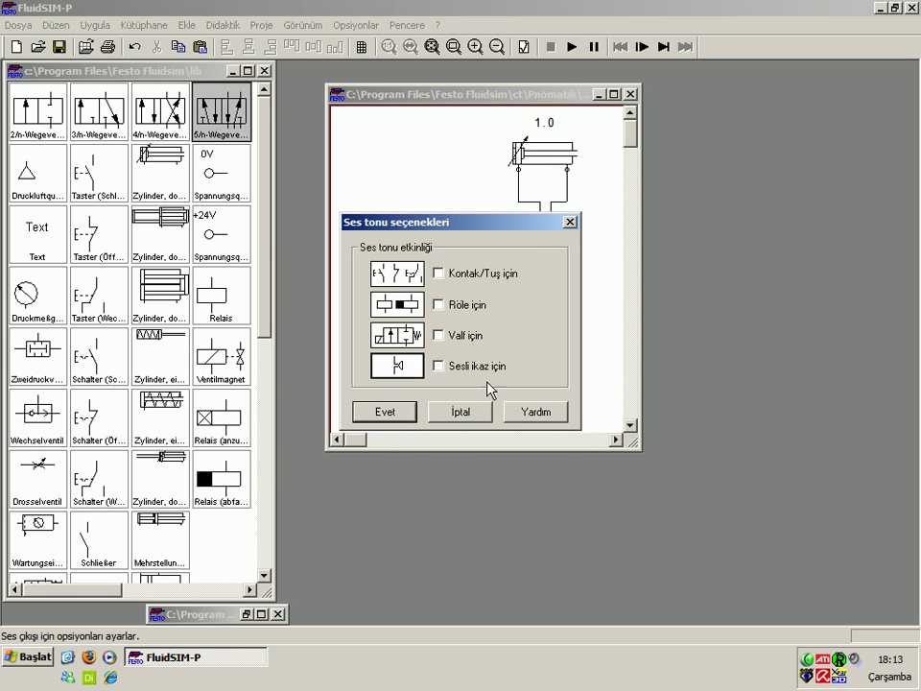
pyautogui.click(387, 413)
pyautogui.click(570, 46)
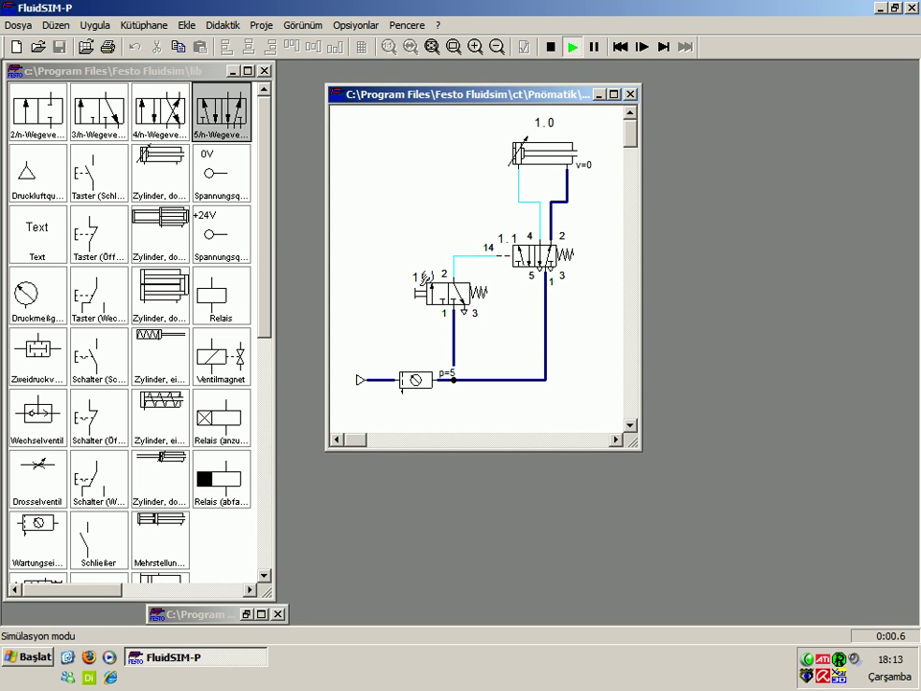
# Step: Operate valve 1.2 to extend and retract cylinder 1.0, restarting the simulation once
pyautogui.click(443, 285)
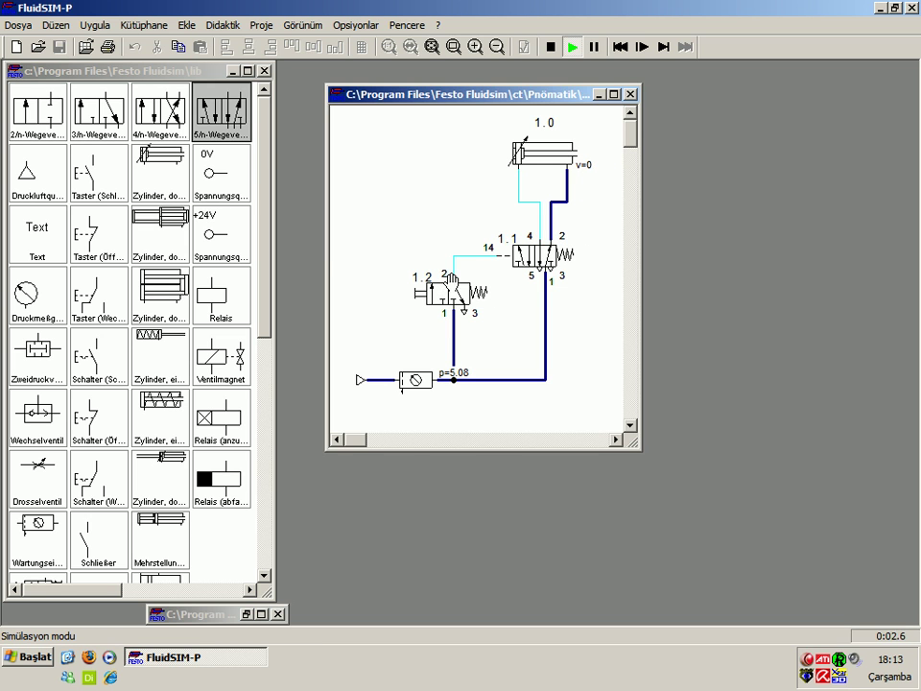
pyautogui.click(550, 46)
pyautogui.click(571, 47)
pyautogui.click(443, 288)
pyautogui.click(464, 279)
# Step: Widen the circuit window to the right and run another valve 1.2 test before stopping
pyautogui.moveTo(642, 213); pyautogui.dragTo(757, 213)
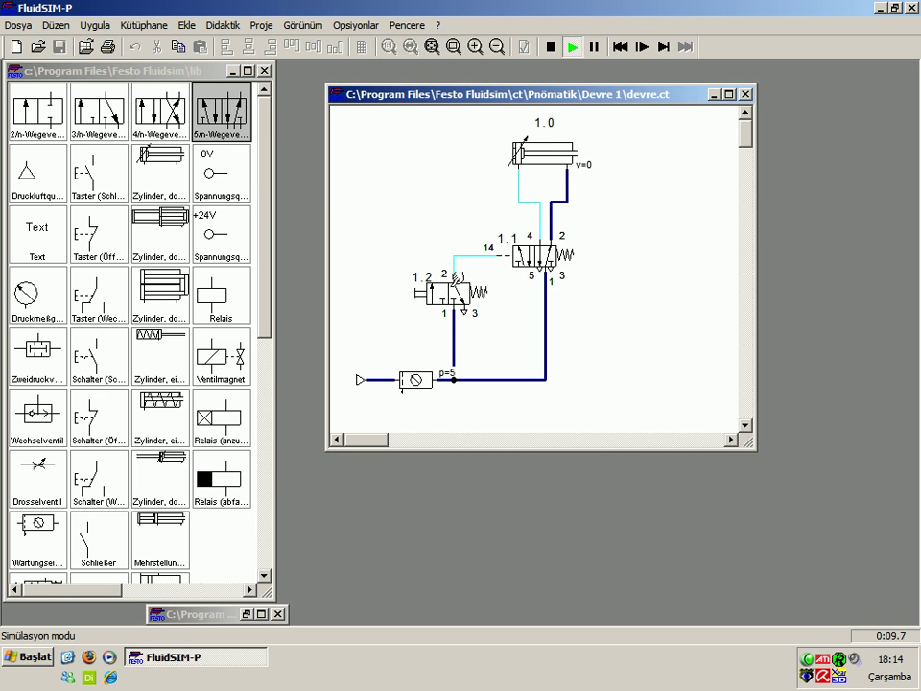
pyautogui.click(454, 285)
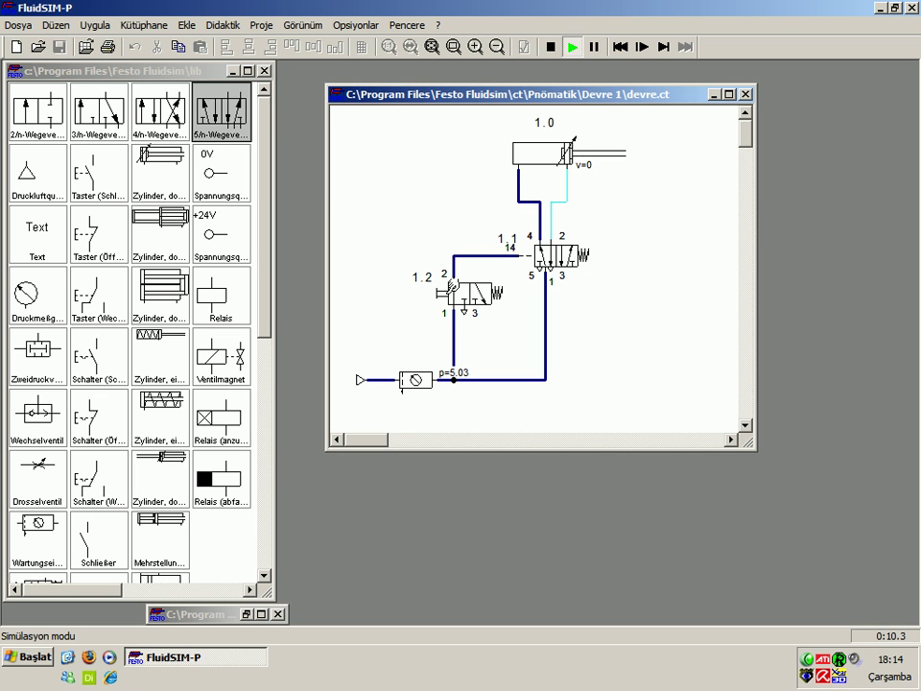
pyautogui.click(549, 46)
pyautogui.click(572, 46)
pyautogui.click(455, 285)
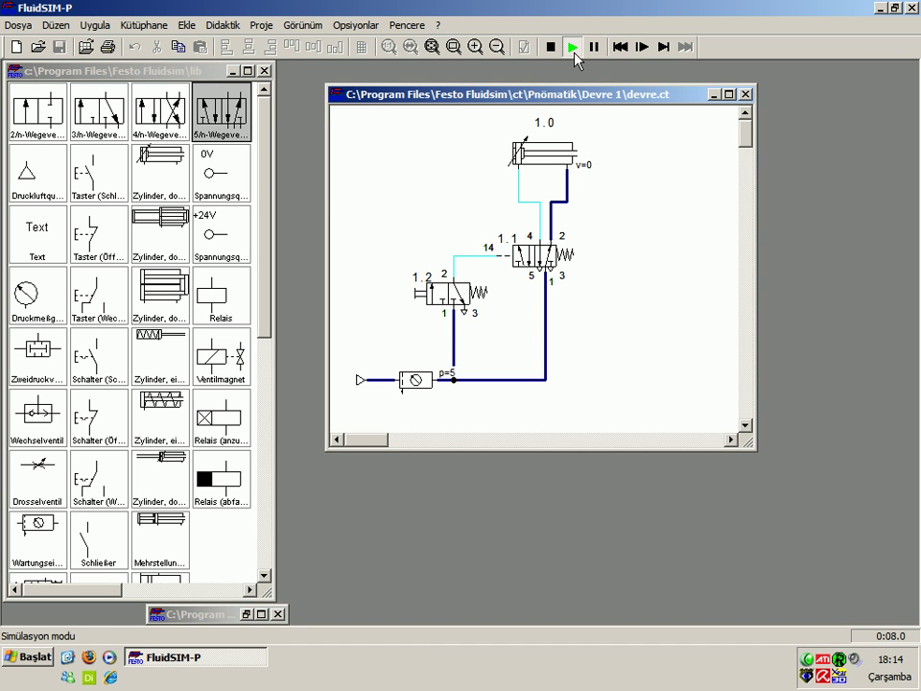
pyautogui.click(550, 46)
pyautogui.click(357, 25)
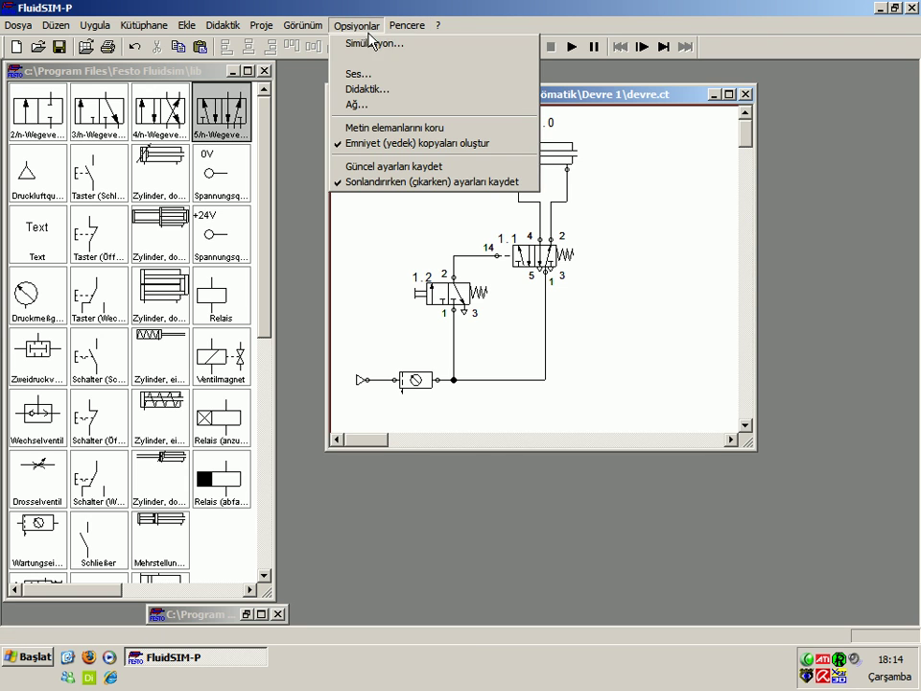
# Step: Set the simulation slow-motion factor to 1:10 and accept the settings
pyautogui.click(359, 43)
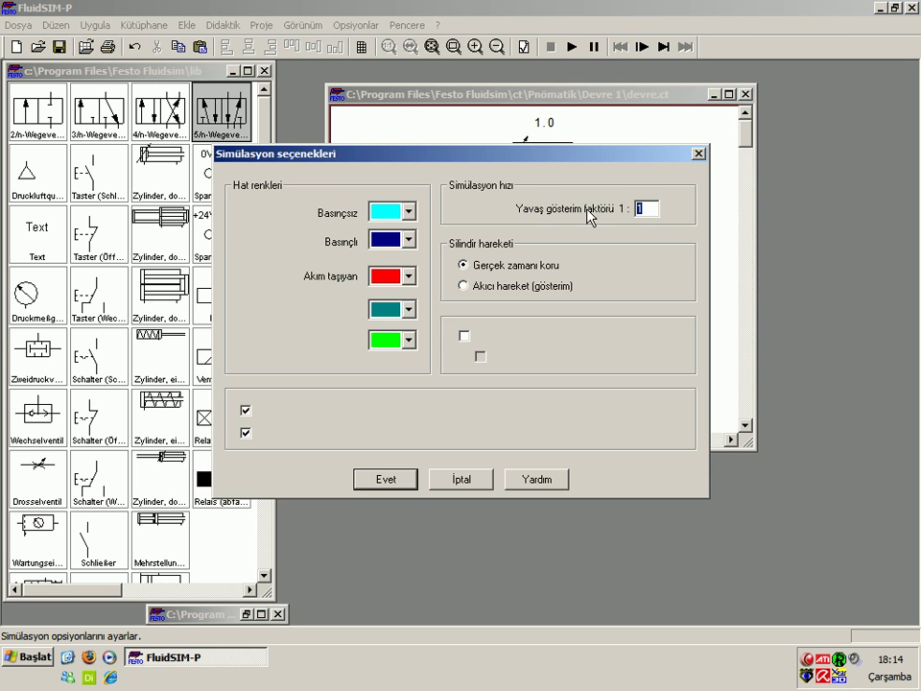
pyautogui.moveTo(653, 211); pyautogui.dragTo(607, 220)
pyautogui.click(640, 208)
pyautogui.write('0')
pyautogui.moveTo(539, 152); pyautogui.dragTo(521, 147)
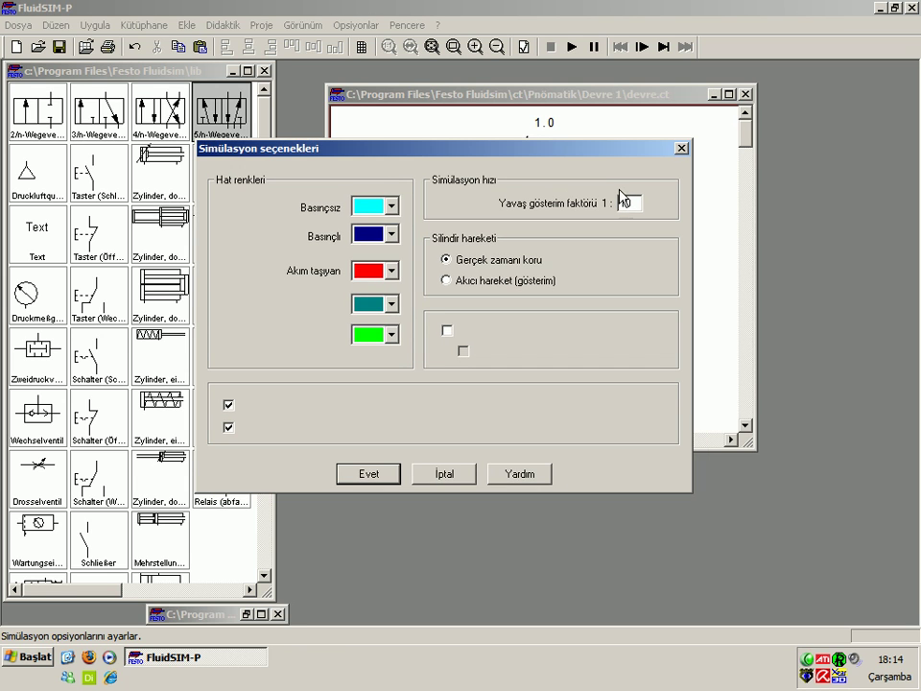
pyautogui.click(374, 472)
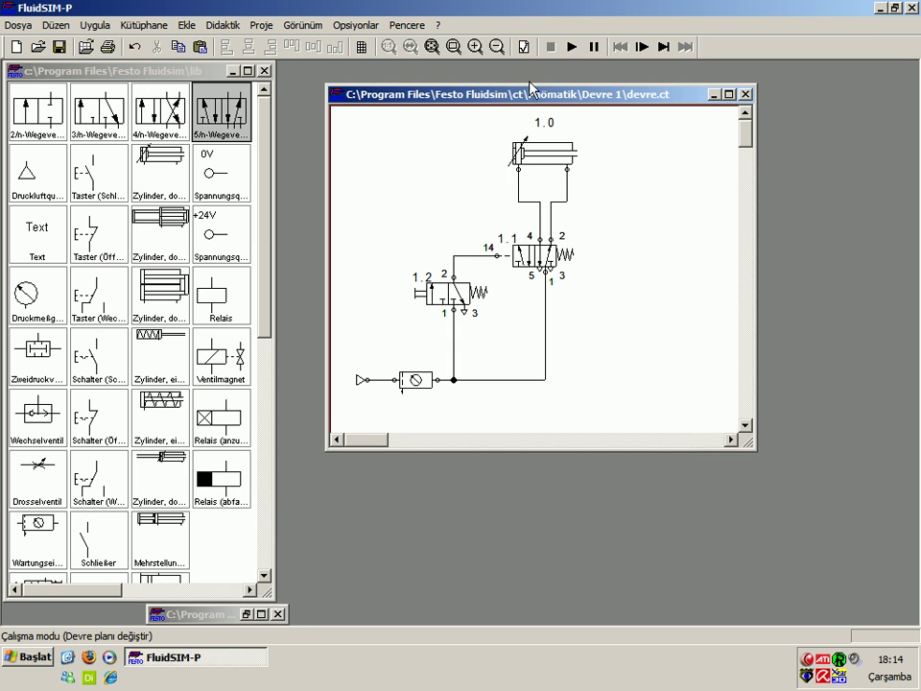
# Step: Run the slowed simulation, operate valve 1.2 to extend cylinder 1.0, then stop
pyautogui.click(572, 47)
pyautogui.click(441, 277)
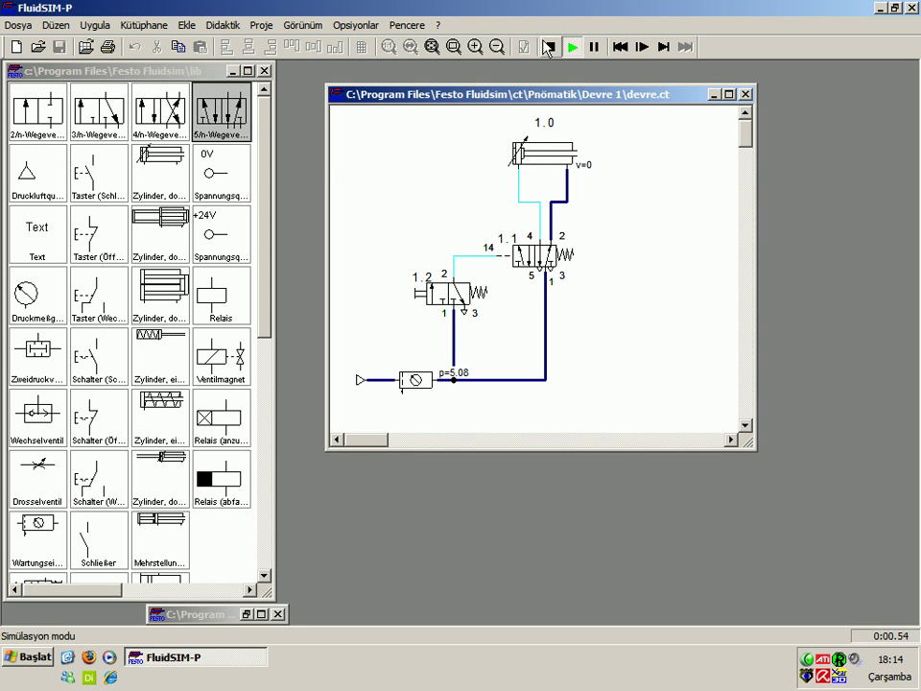
pyautogui.press('F5')
# Step: Re-edit the slow-motion factor in the simulation settings and start another run
pyautogui.click(357, 25)
pyautogui.click(371, 40)
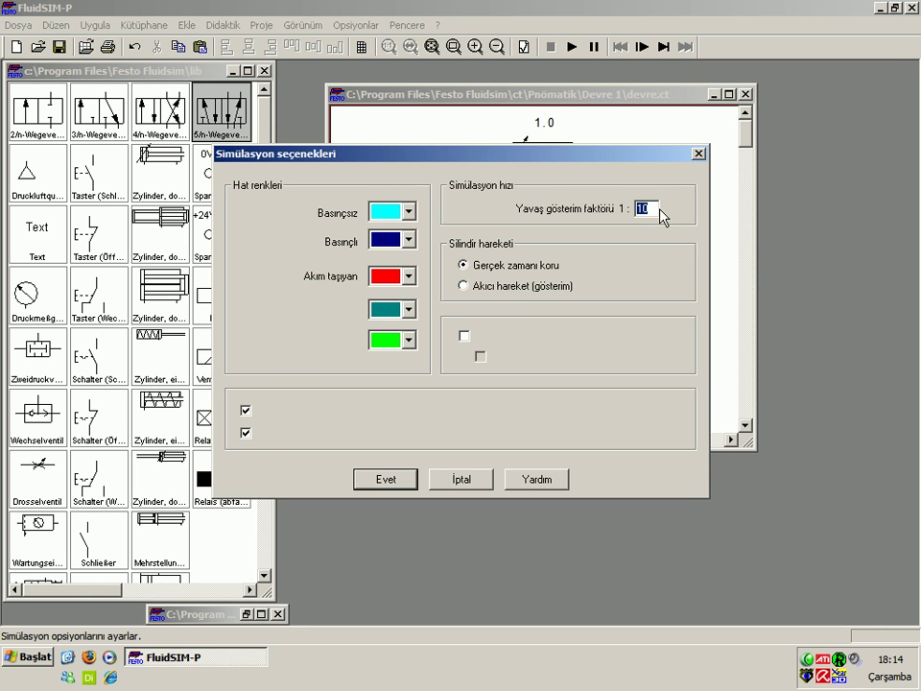
pyautogui.click(640, 209)
pyautogui.write('54')
pyautogui.press('BackSpace')
pyautogui.press('Return')
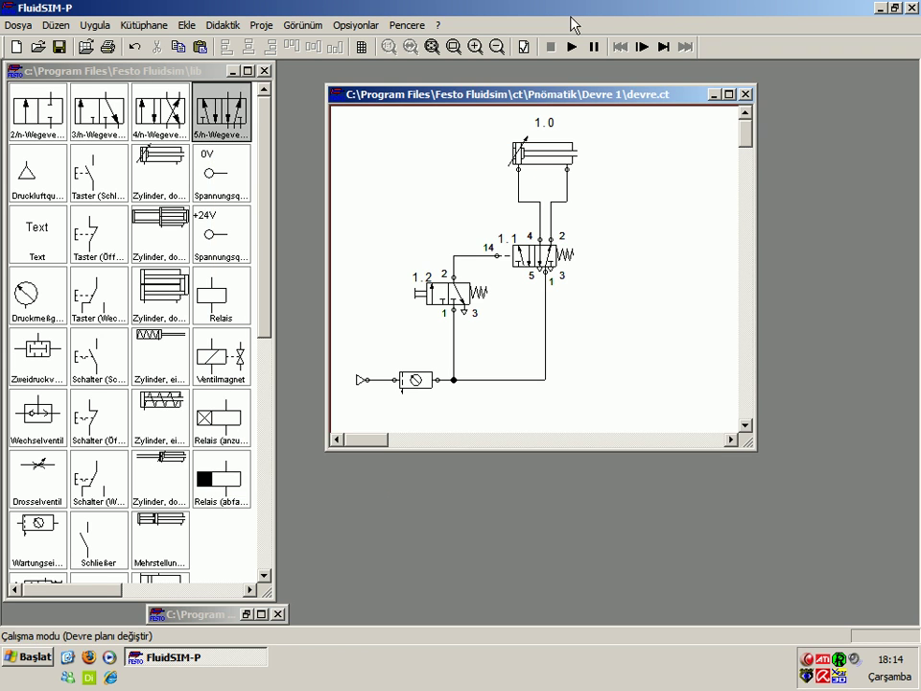
pyautogui.click(571, 46)
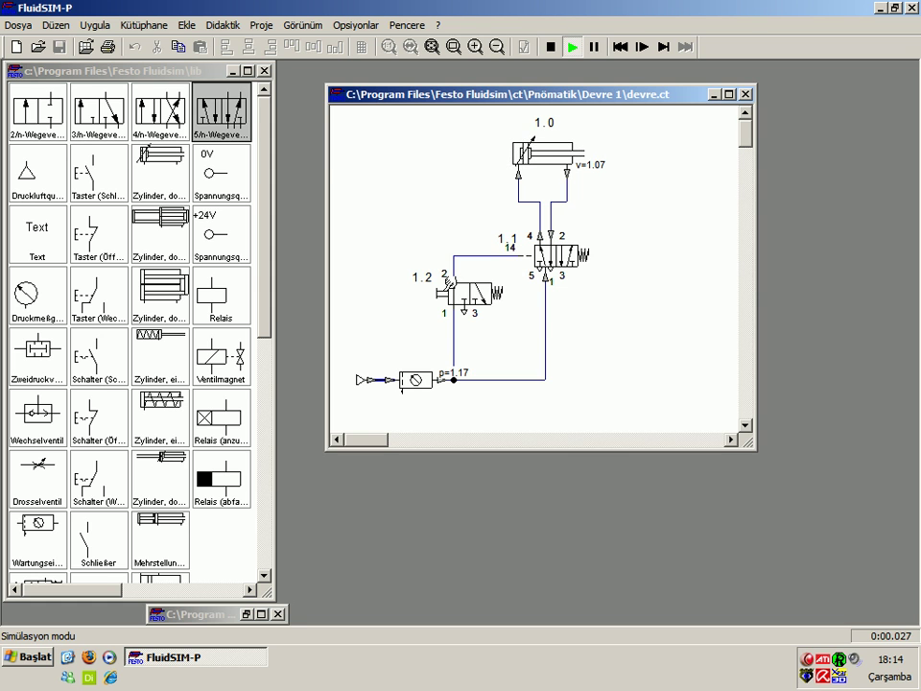
# Step: Stop the run and reopen the simulation settings showing the 1:10 factor
pyautogui.click(550, 46)
pyautogui.click(356, 25)
pyautogui.click(375, 44)
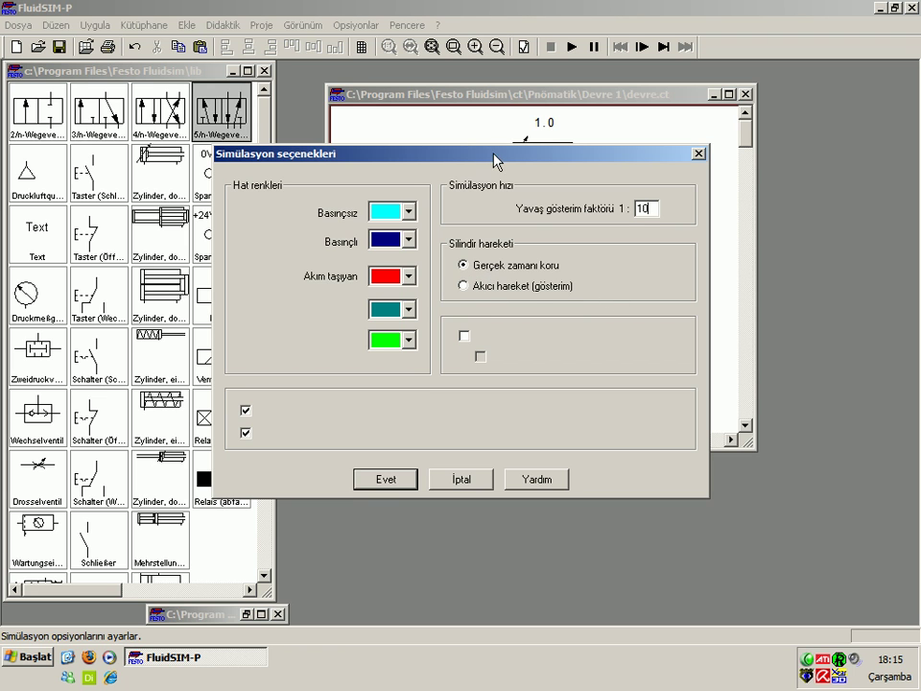
# Step: Move the simulation settings dialog lower and close it, keeping the 1:10 factor
pyautogui.moveTo(492, 160)
pyautogui.mouseDown()
pyautogui.moveTo(486, 239)
pyautogui.moveTo(491, 222)
pyautogui.mouseUp()
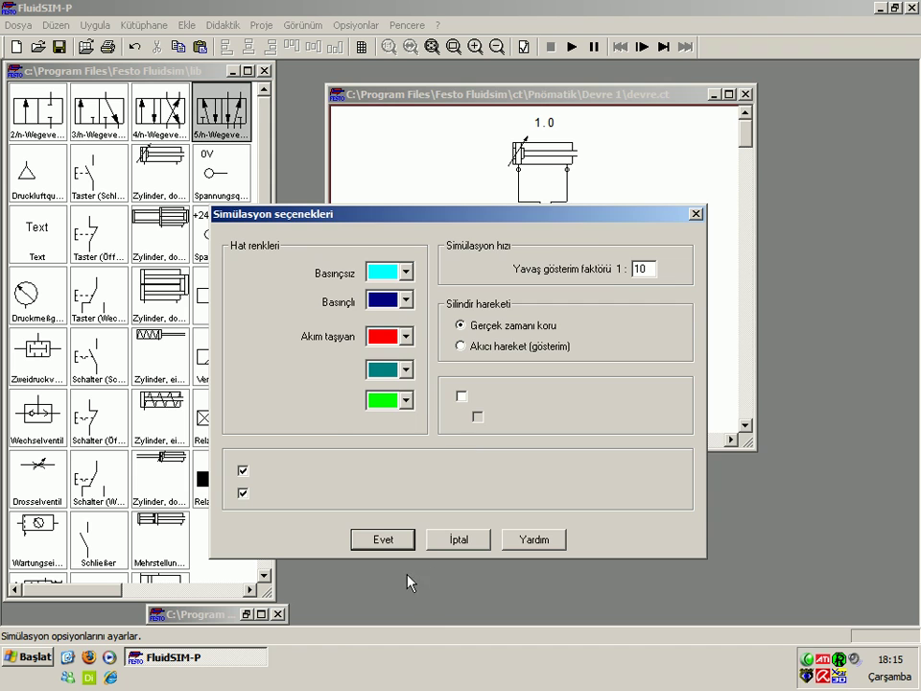
pyautogui.click(381, 540)
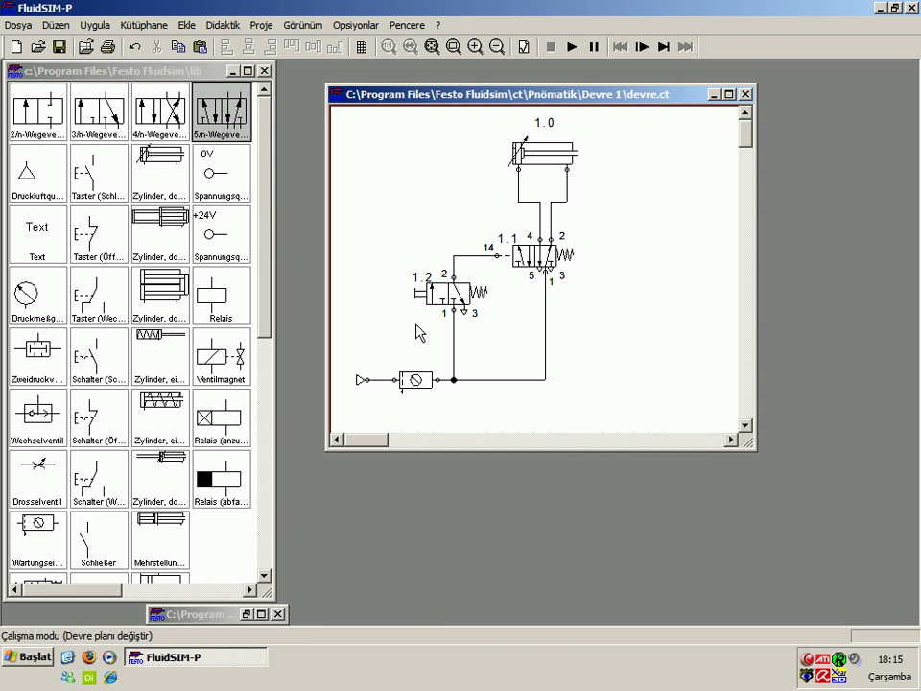
# Step: Check the compressed-air source's properties, keeping a working pressure of 6 bar
pyautogui.click(359, 381)
pyautogui.click(366, 352)
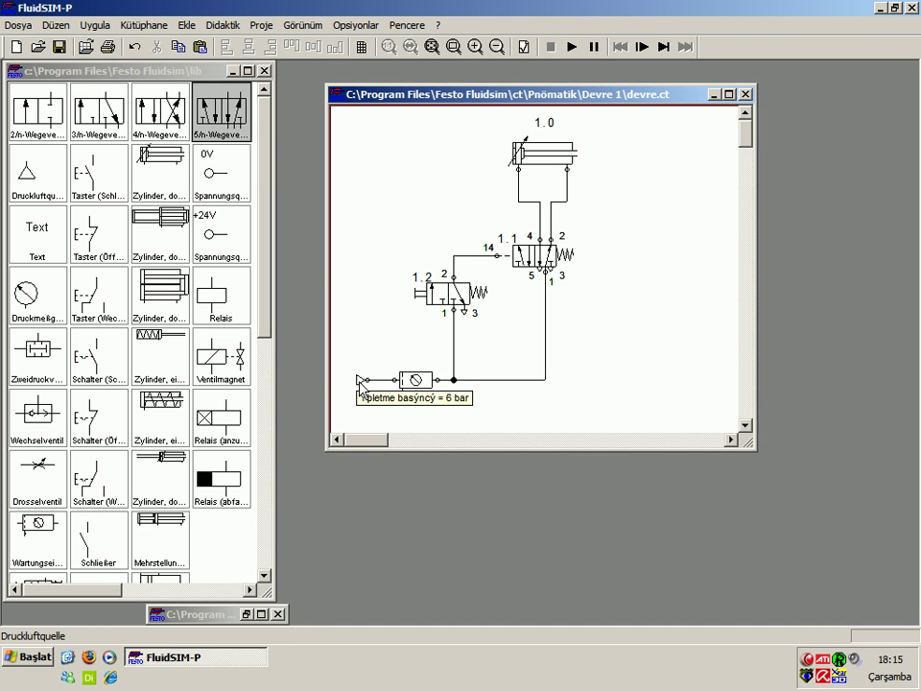
pyautogui.doubleClick(360, 381)
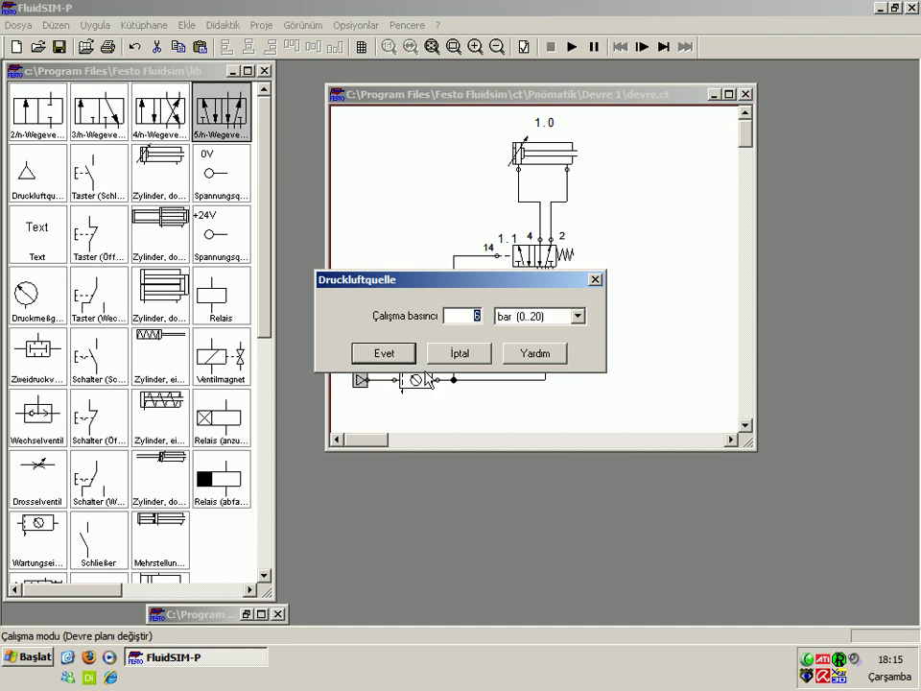
pyautogui.click(556, 319)
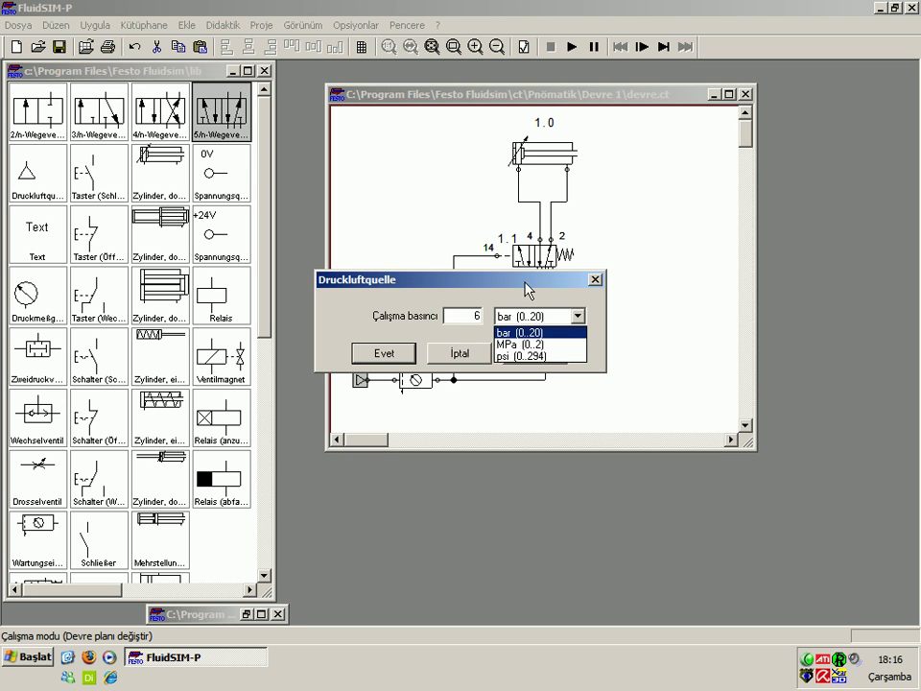
pyautogui.click(526, 315)
pyautogui.click(526, 316)
pyautogui.click(518, 332)
pyautogui.moveTo(445, 316); pyautogui.dragTo(486, 316)
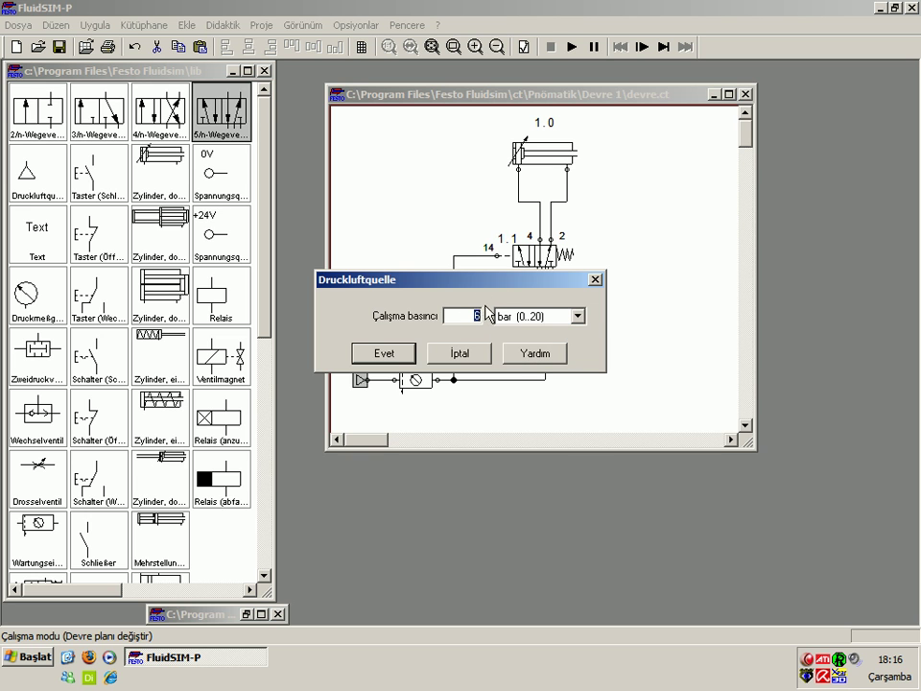
pyautogui.click(394, 358)
# Step: Select the compressed-air source and browse its context-menu actions
pyautogui.rightClick(360, 381)
pyautogui.click(366, 346)
pyautogui.rightClick(362, 382)
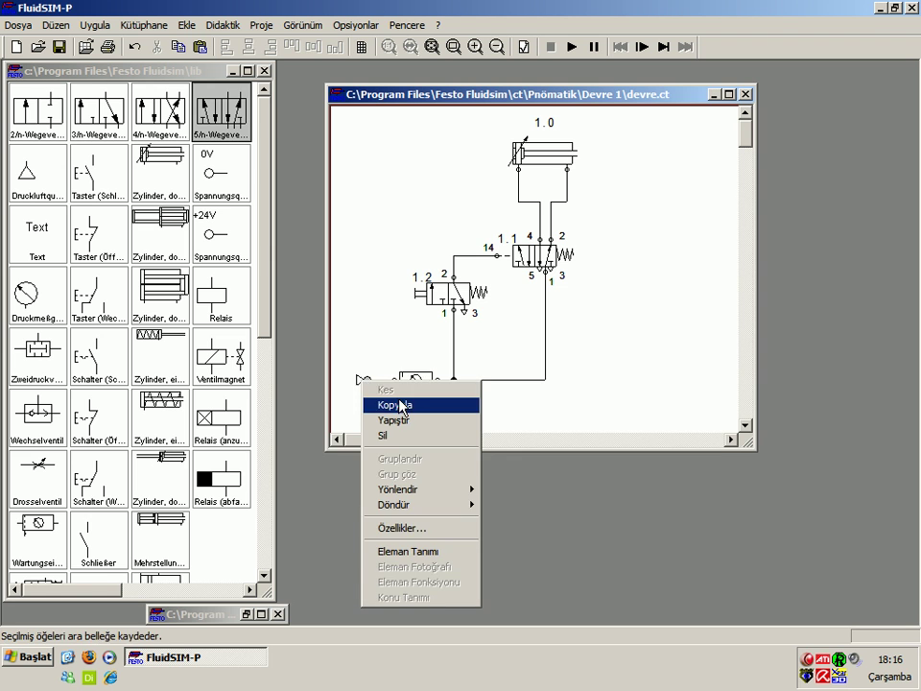
pyautogui.click(375, 373)
pyautogui.click(358, 380)
pyautogui.rightClick(361, 381)
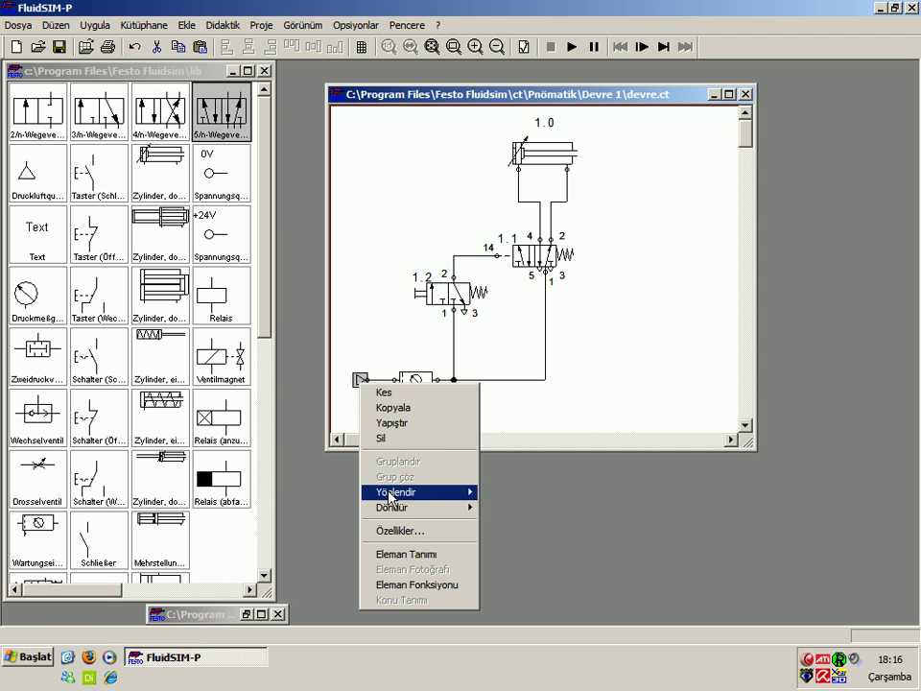
pyautogui.moveTo(418, 492)
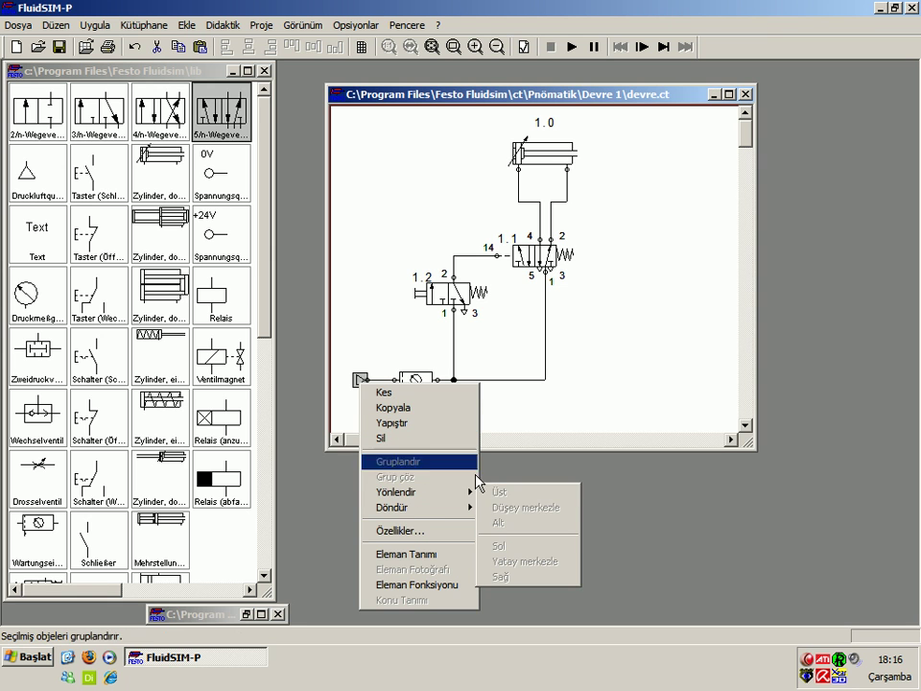
pyautogui.click(373, 222)
# Step: Box-select the valves and service unit, then centre-align them vertically and horizontally
pyautogui.moveTo(372, 219)
pyautogui.mouseDown()
pyautogui.moveTo(688, 376)
pyautogui.moveTo(687, 424)
pyautogui.mouseUp()
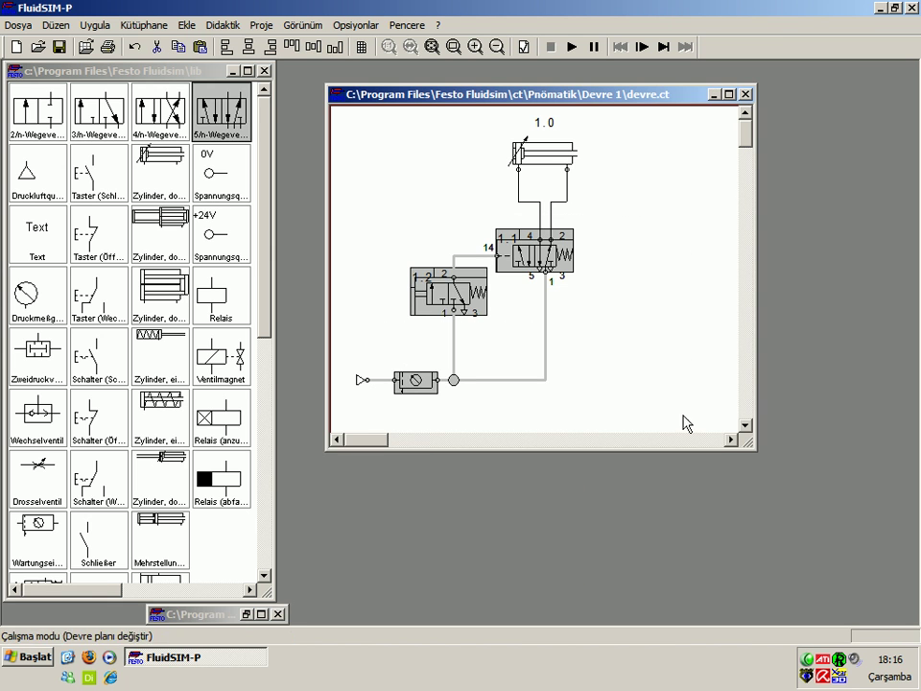
pyautogui.rightClick(448, 289)
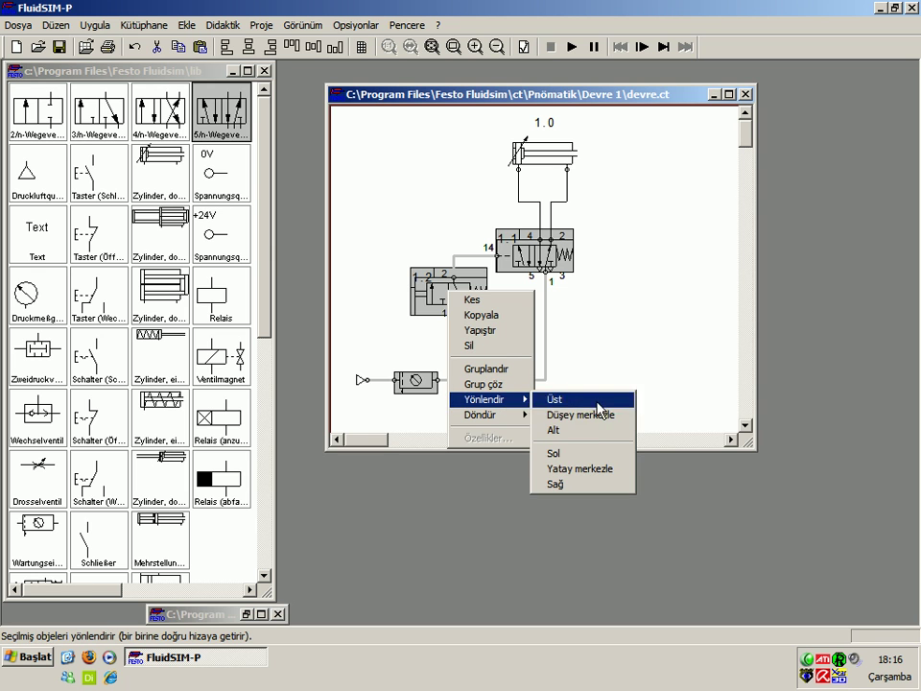
pyautogui.click(603, 415)
pyautogui.rightClick(469, 318)
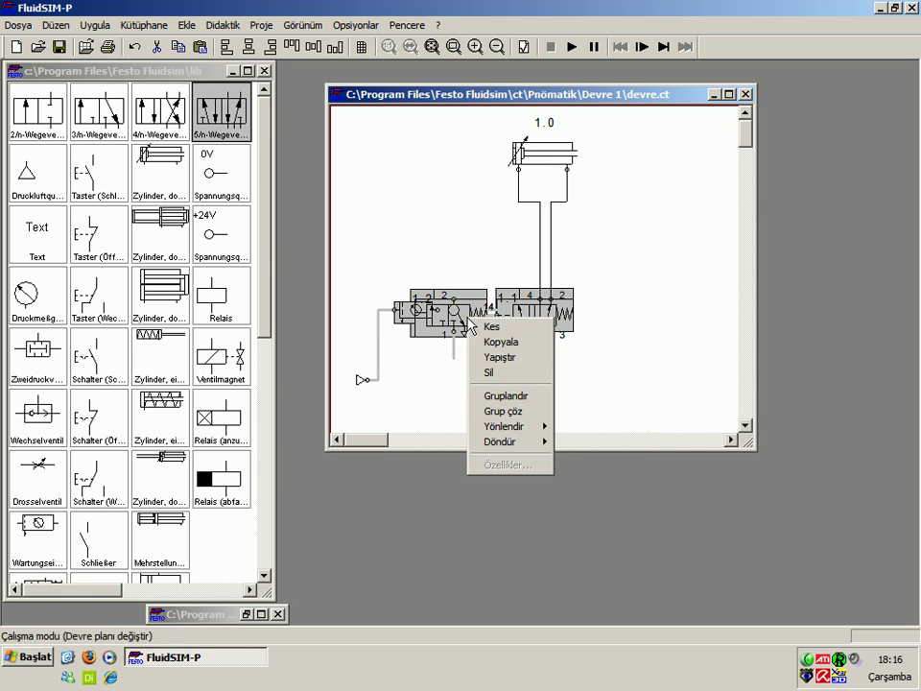
pyautogui.click(597, 496)
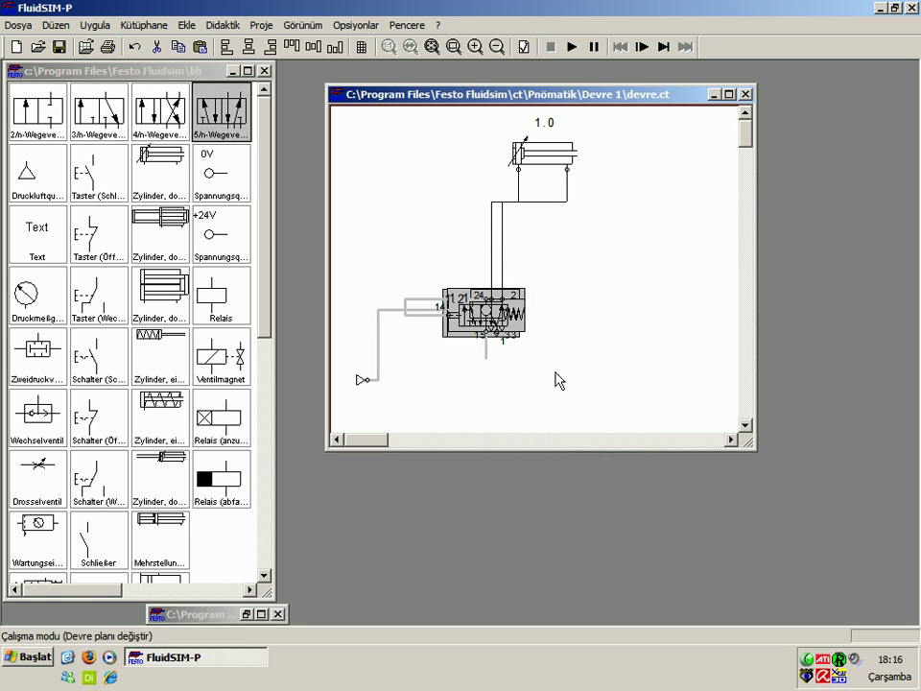
pyautogui.click(619, 404)
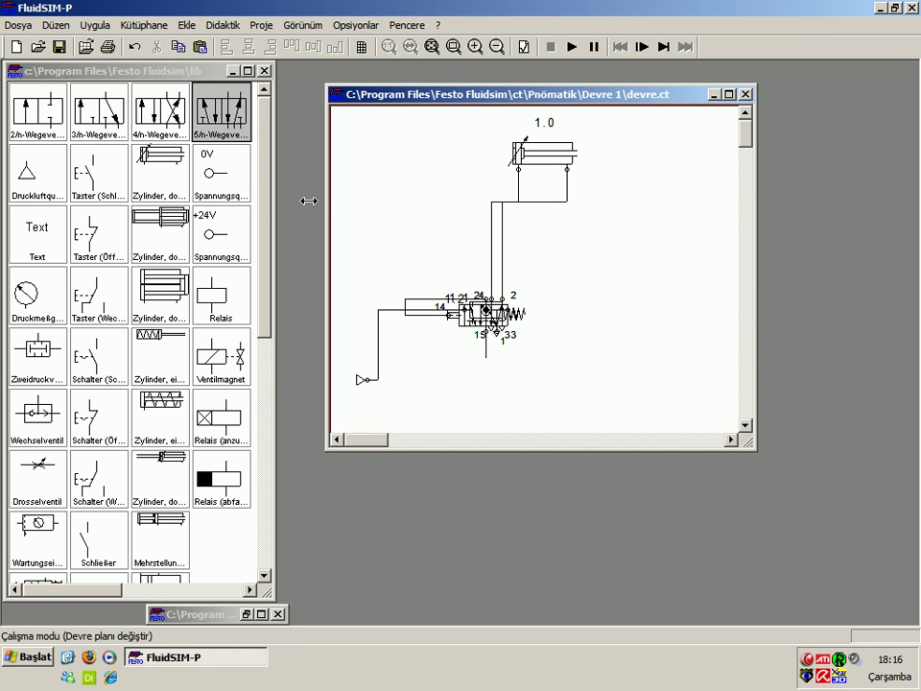
# Step: Undo the last change and rotate the compressed-air source through several Döndür rotations so it faces right
pyautogui.click(135, 46)
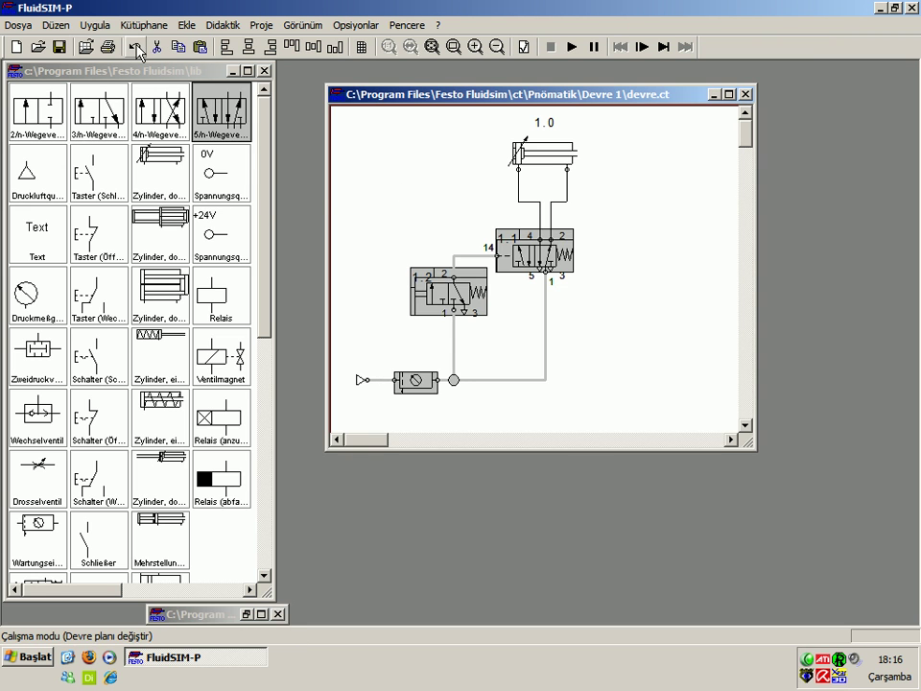
pyautogui.click(473, 180)
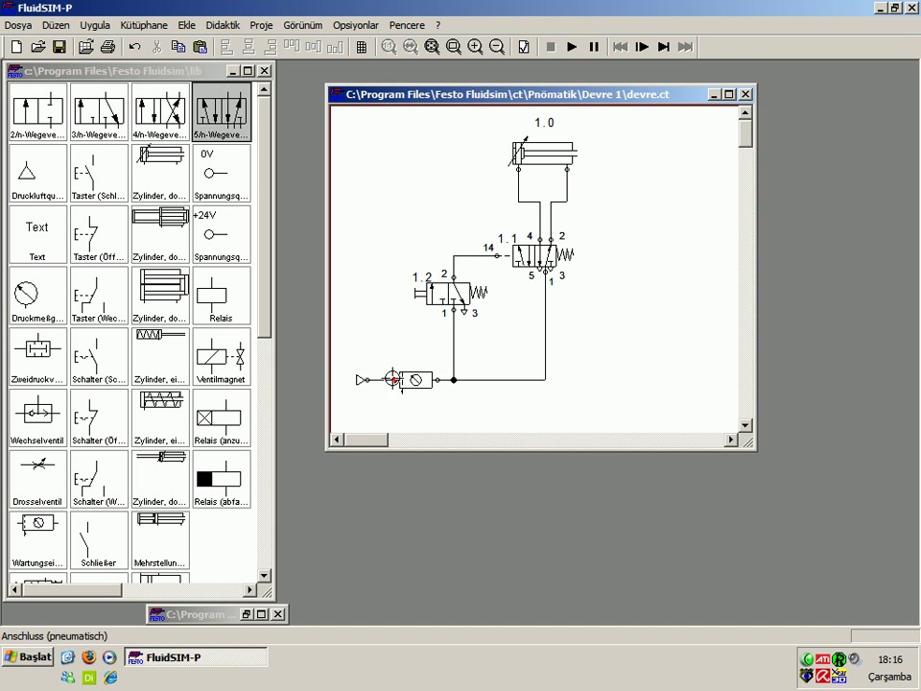
pyautogui.rightClick(359, 384)
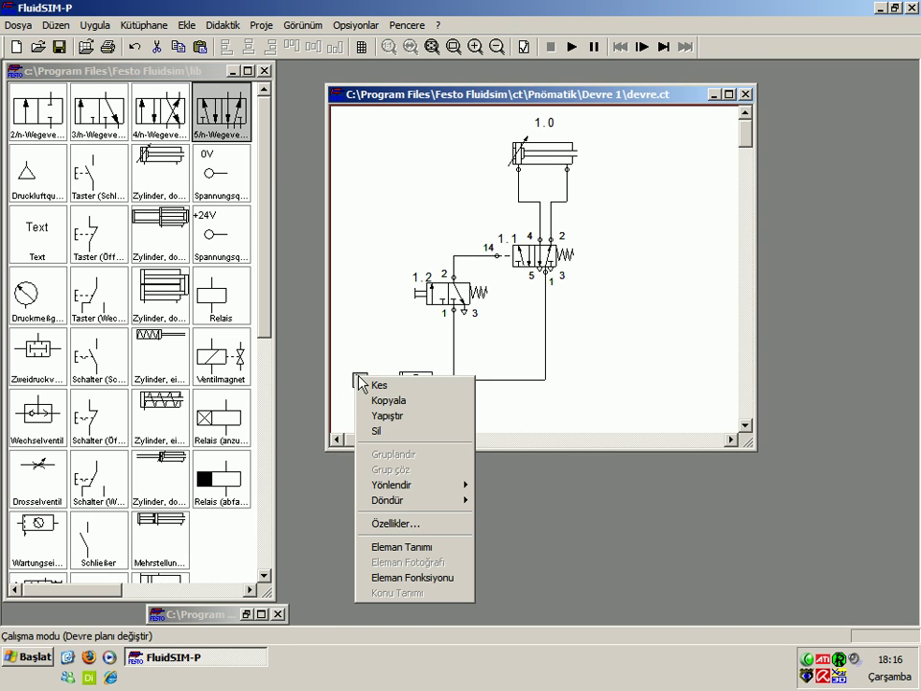
pyautogui.moveTo(410, 500)
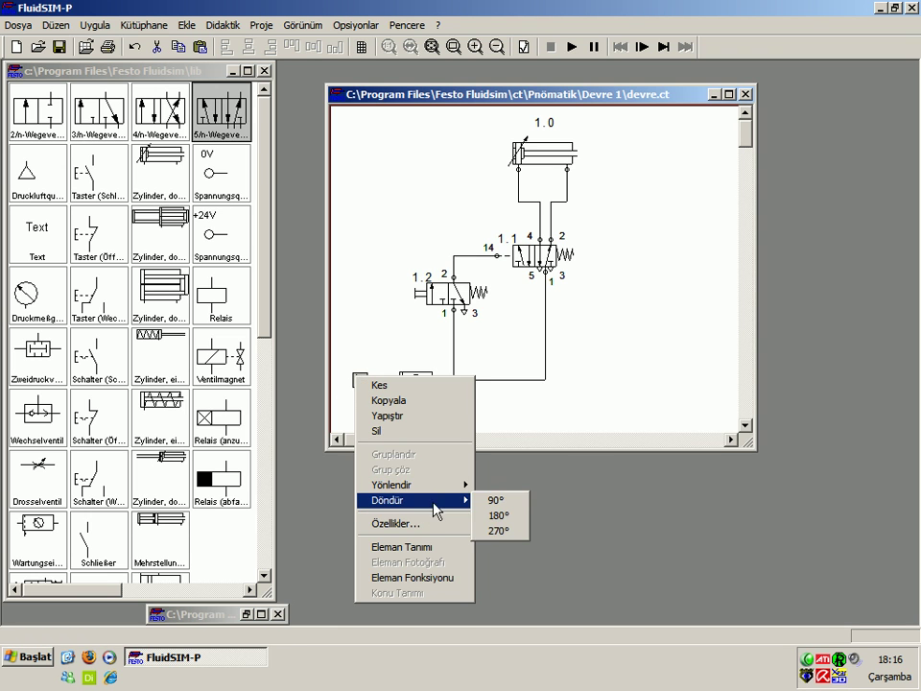
pyautogui.click(496, 515)
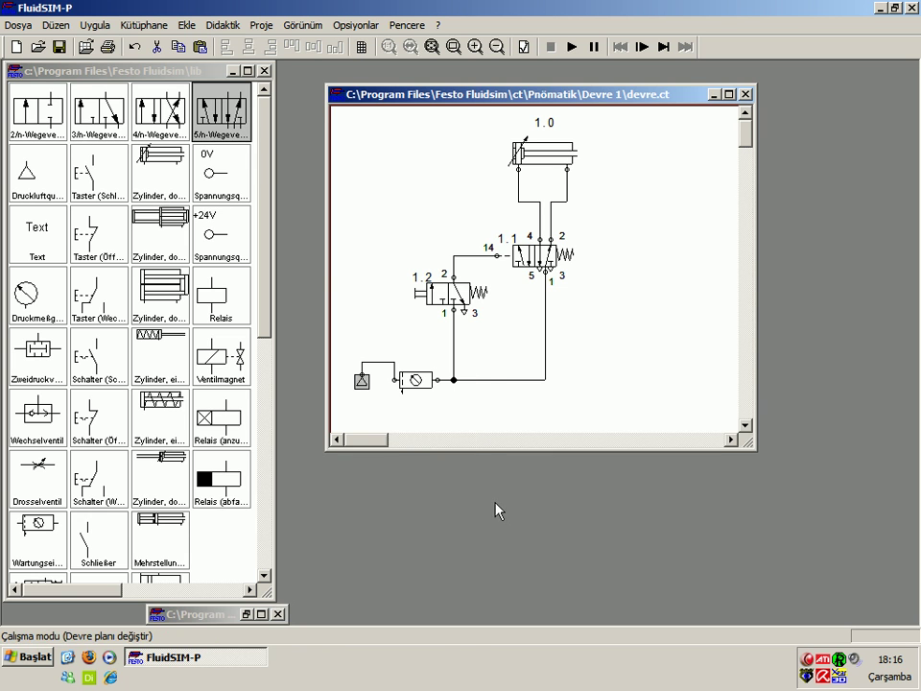
pyautogui.rightClick(365, 385)
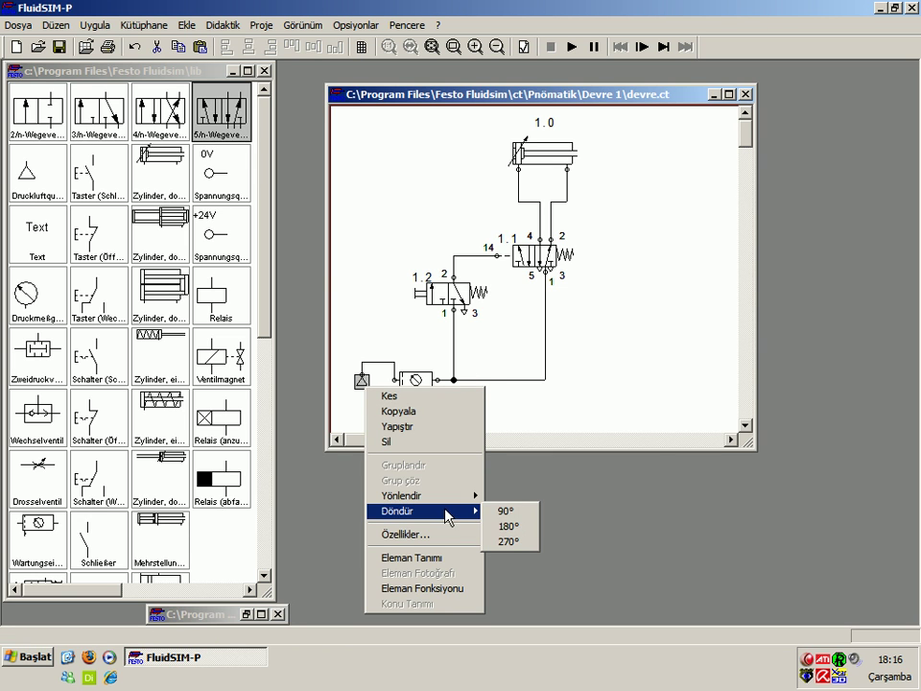
pyautogui.click(523, 538)
pyautogui.moveTo(422, 510)
pyautogui.rightClick(365, 383)
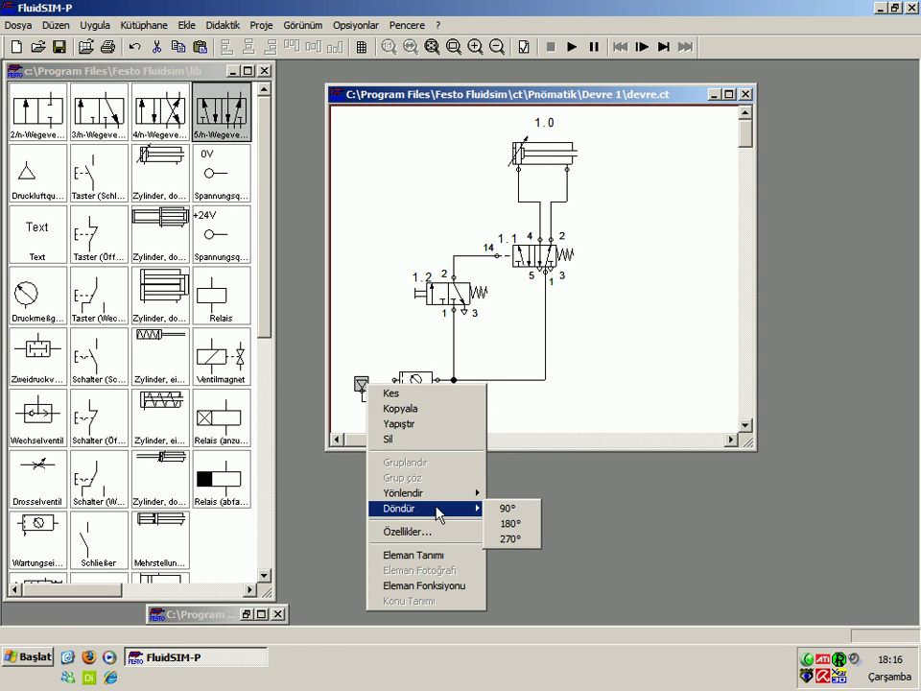
pyautogui.click(524, 538)
pyautogui.rightClick(366, 388)
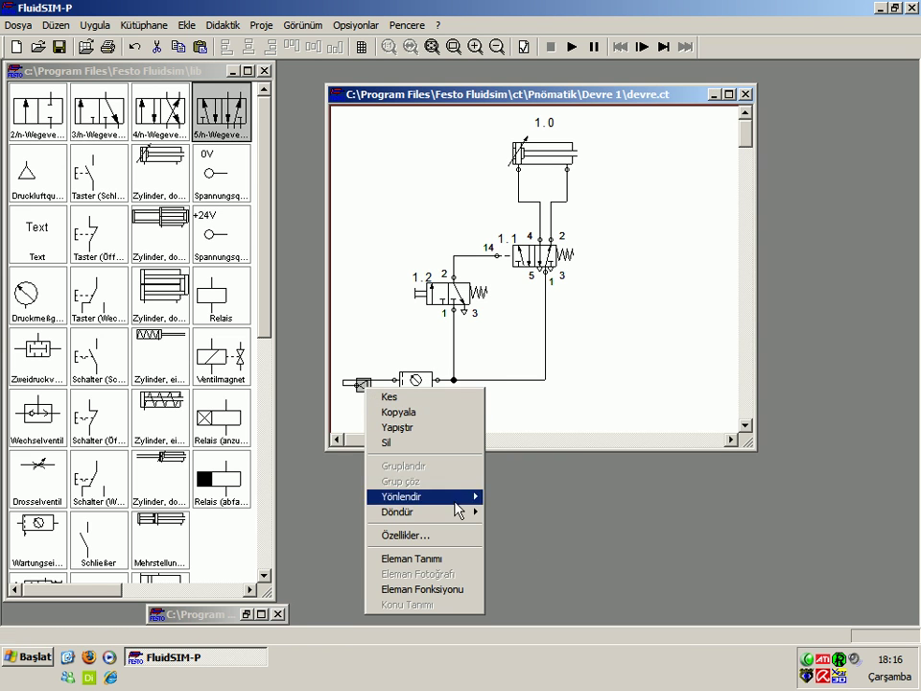
pyautogui.moveTo(422, 511)
pyautogui.click(515, 530)
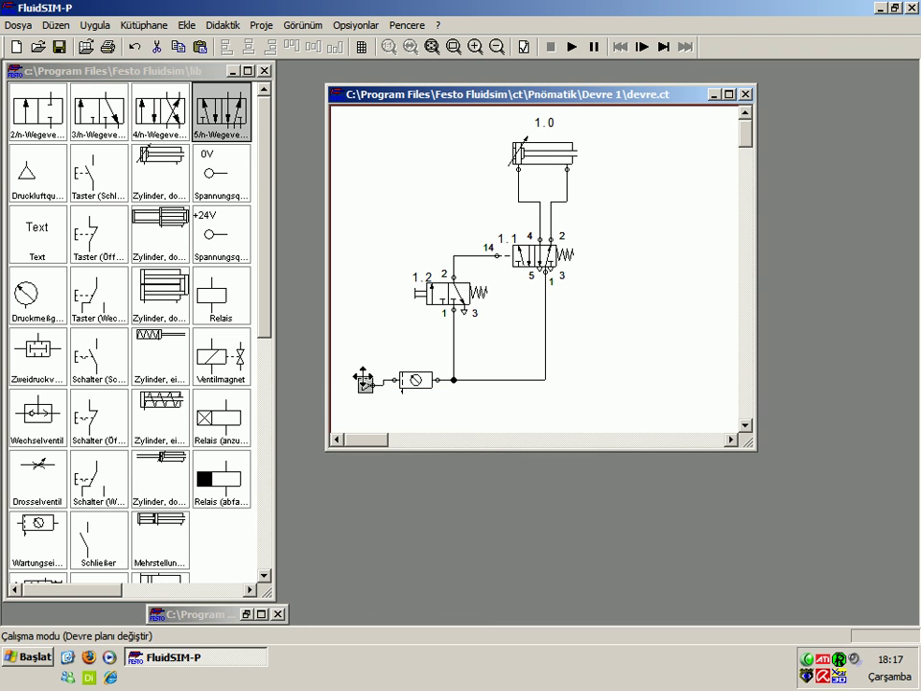
# Step: Rotate valve 1.2 by 270°, then undo that rotation
pyautogui.click(458, 293)
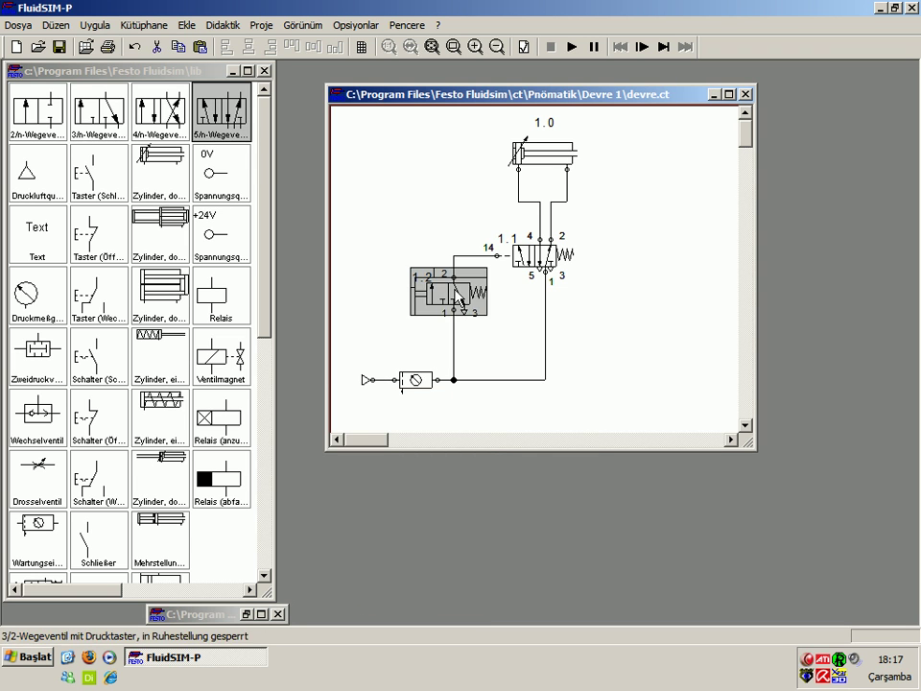
pyautogui.rightClick(457, 297)
pyautogui.click(592, 442)
pyautogui.click(589, 249)
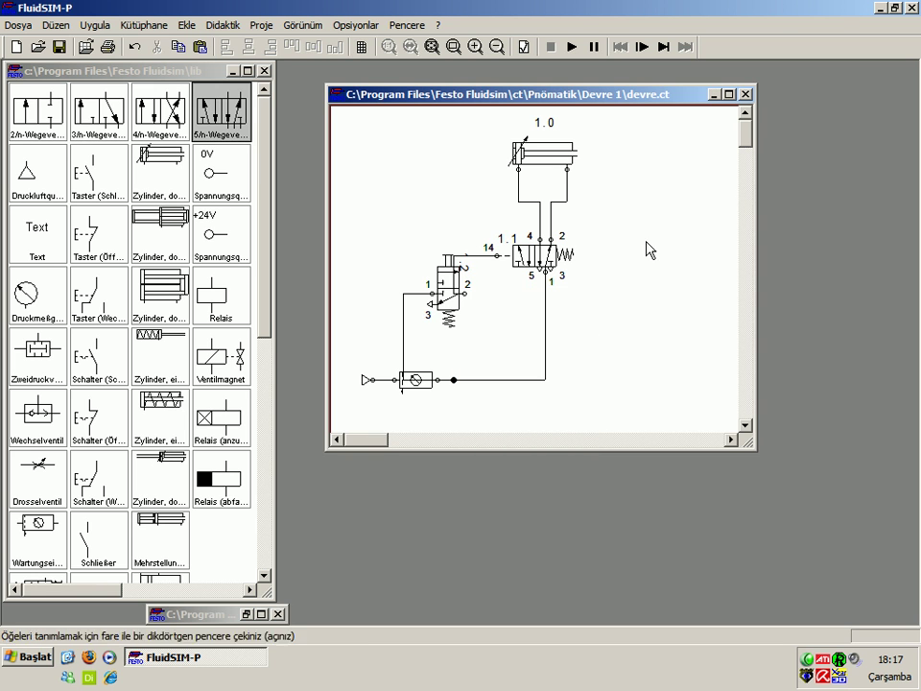
pyautogui.click(134, 46)
pyautogui.rightClick(367, 381)
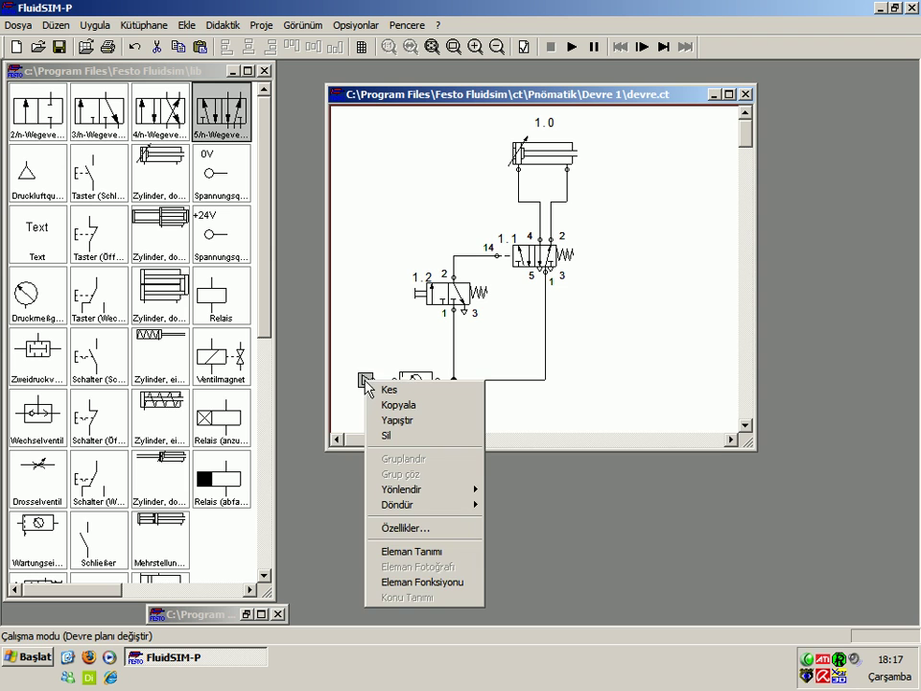
pyautogui.rightClick(366, 376)
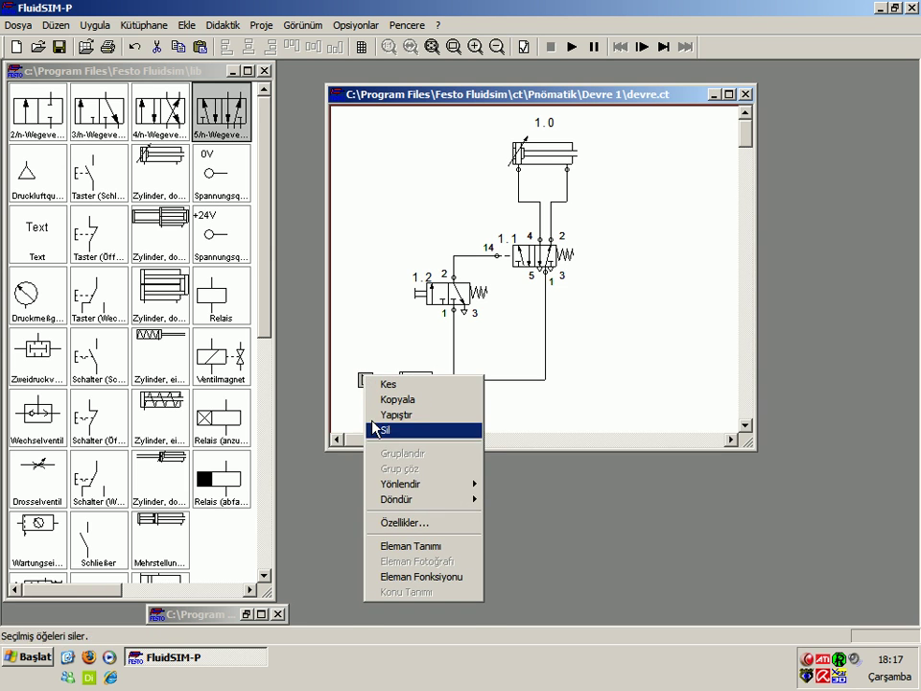
pyautogui.click(412, 527)
pyautogui.click(457, 351)
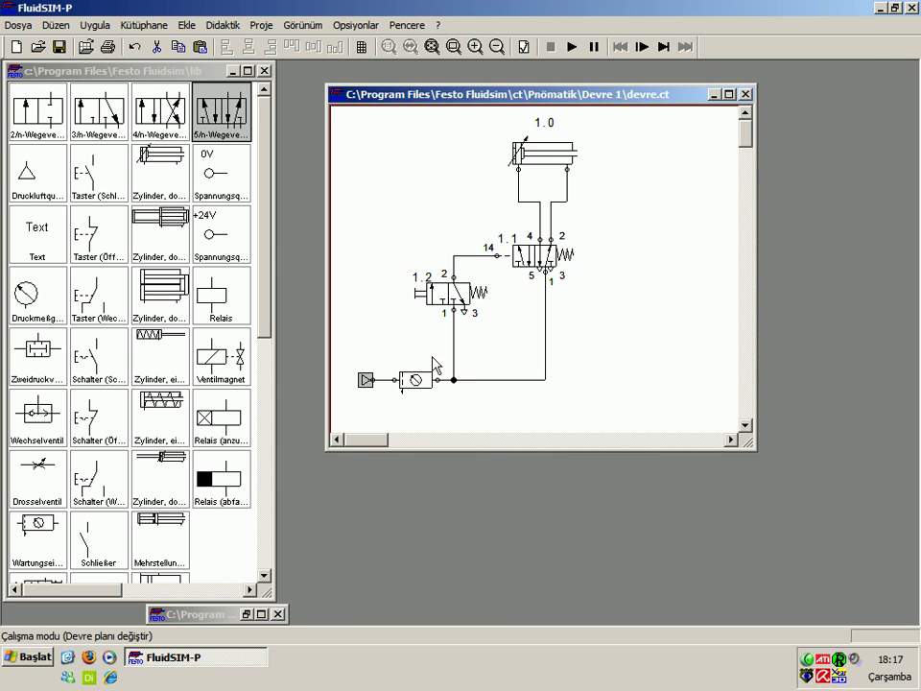
pyautogui.rightClick(365, 382)
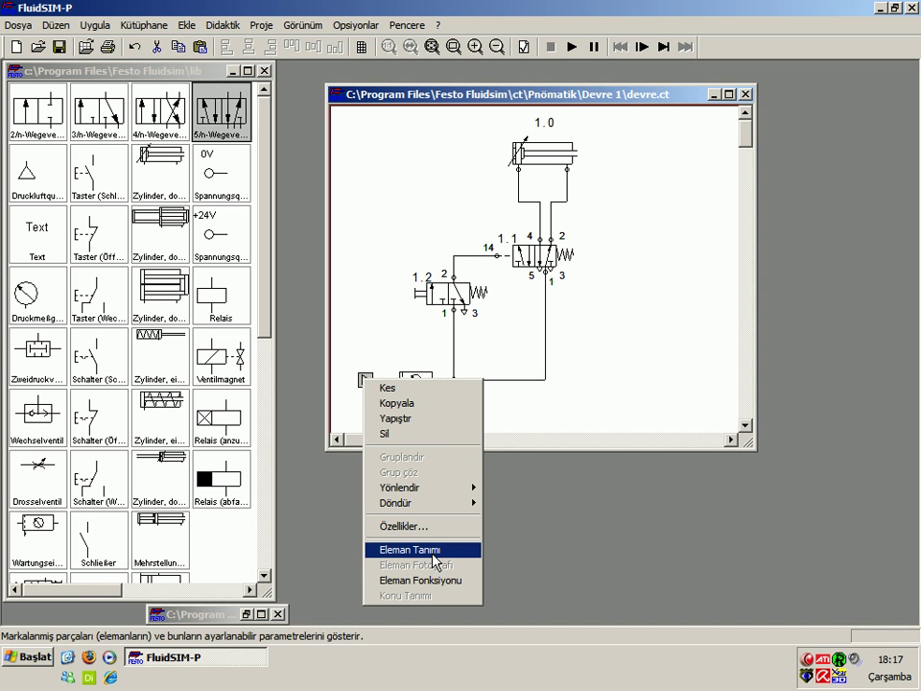
pyautogui.click(437, 559)
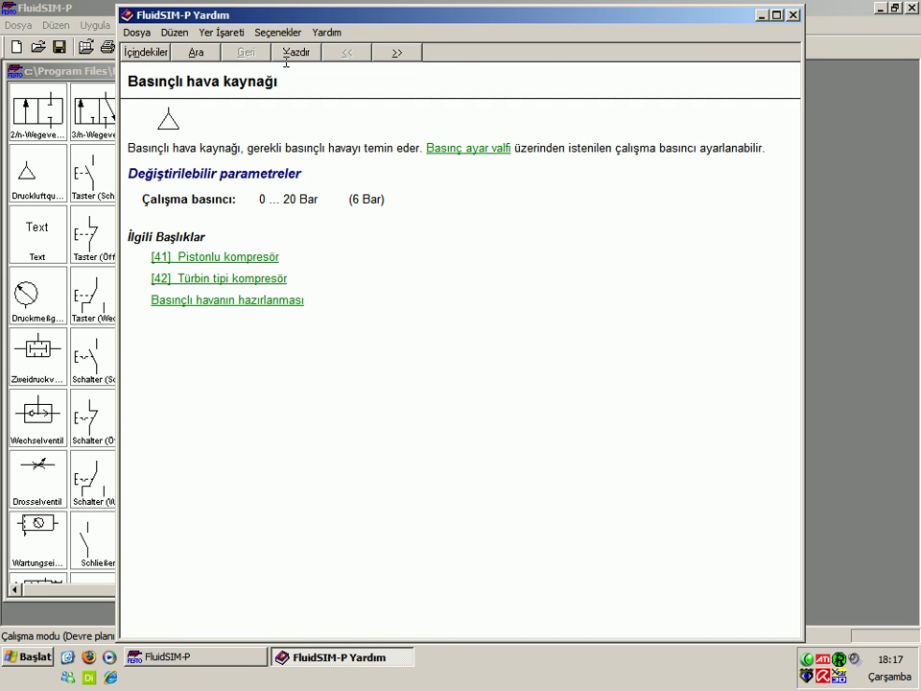
pyautogui.press('Tab')
pyautogui.click(253, 188)
pyautogui.click(794, 15)
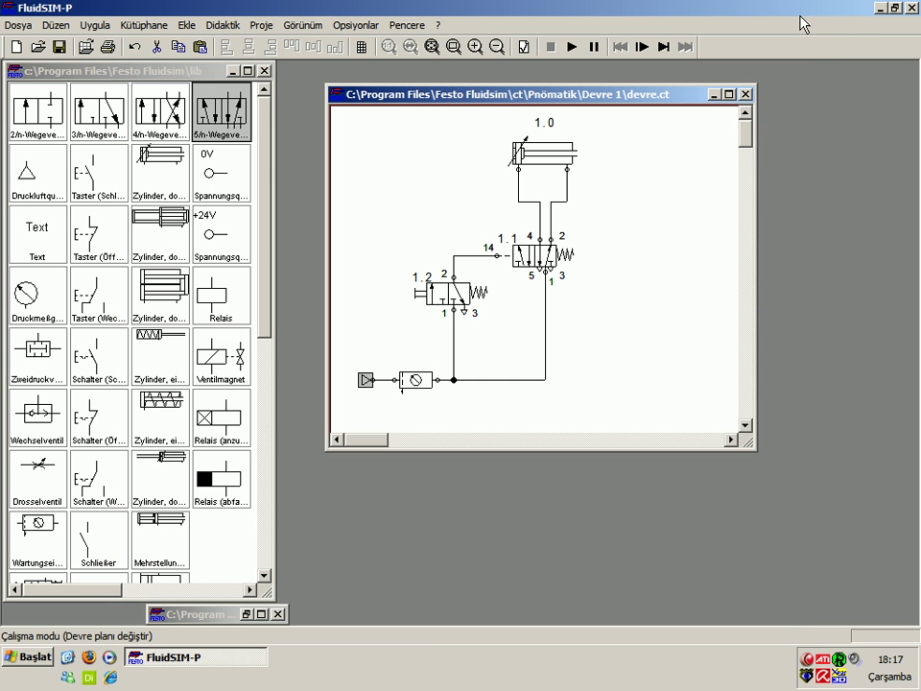
pyautogui.rightClick(365, 382)
pyautogui.rightClick(359, 381)
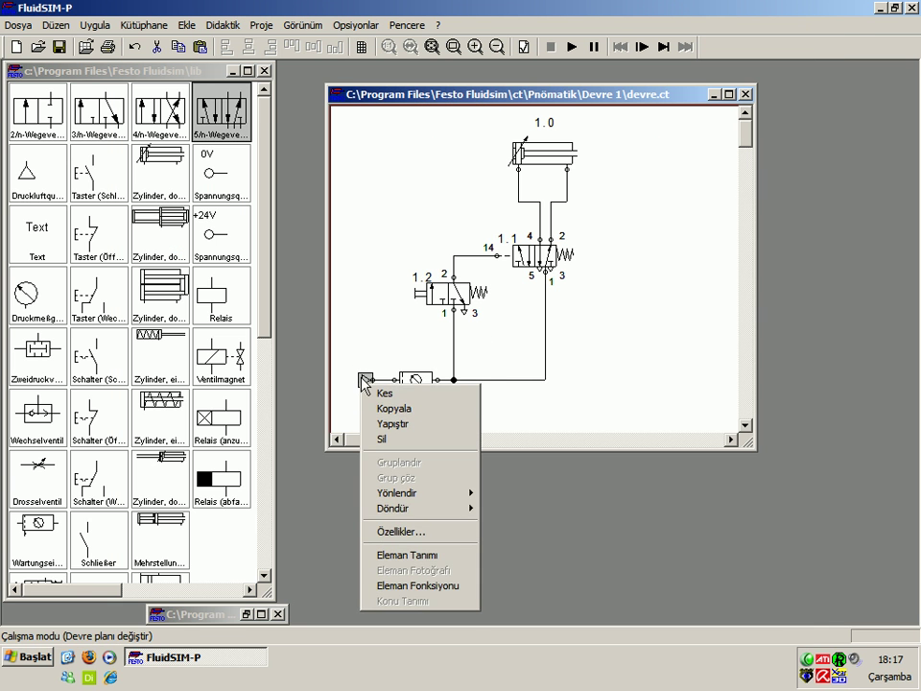
pyautogui.click(433, 596)
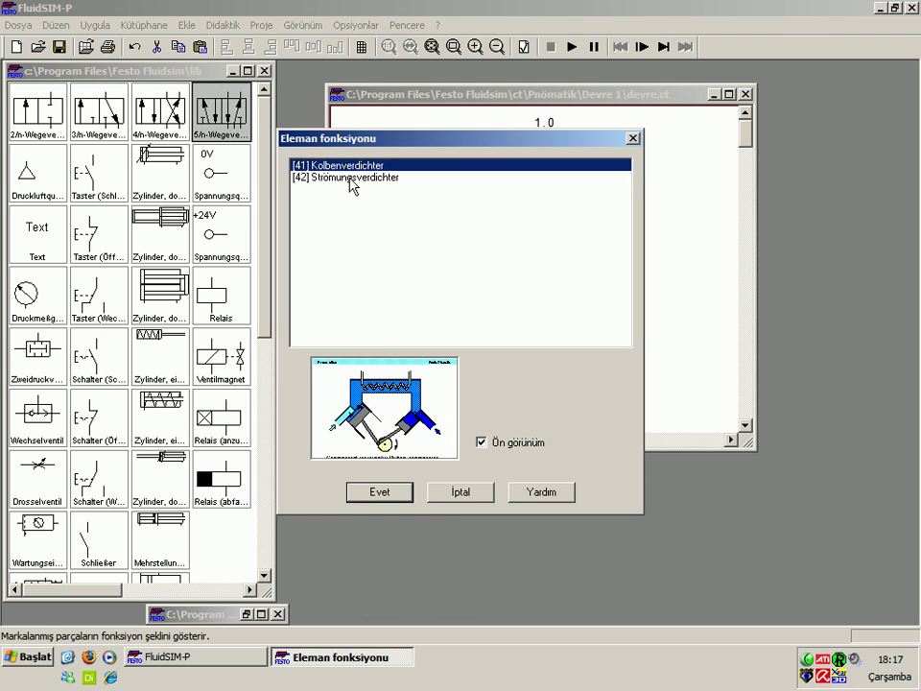
pyautogui.click(400, 494)
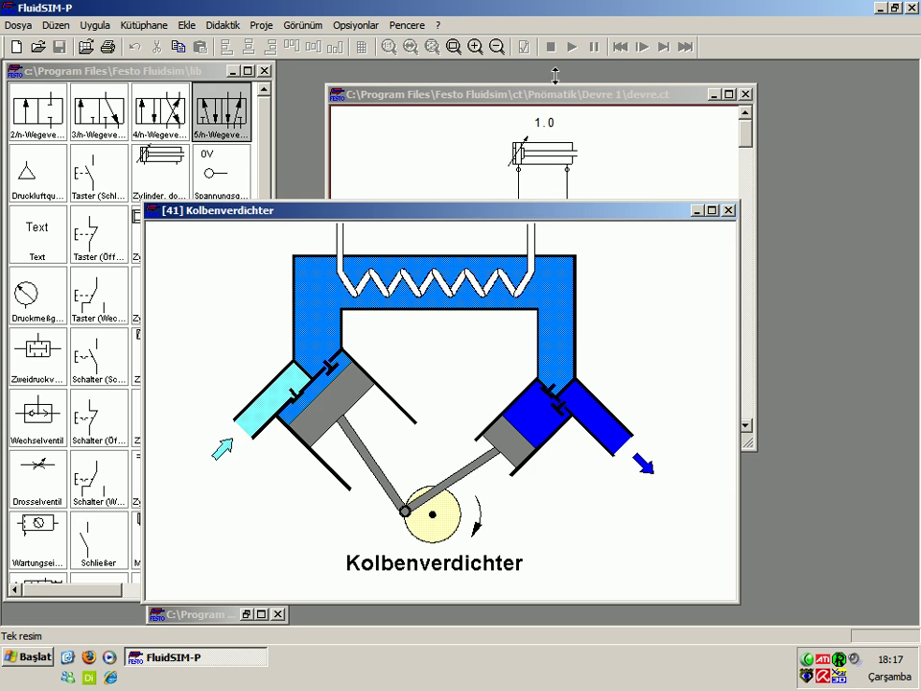
pyautogui.moveTo(548, 219); pyautogui.dragTo(526, 140)
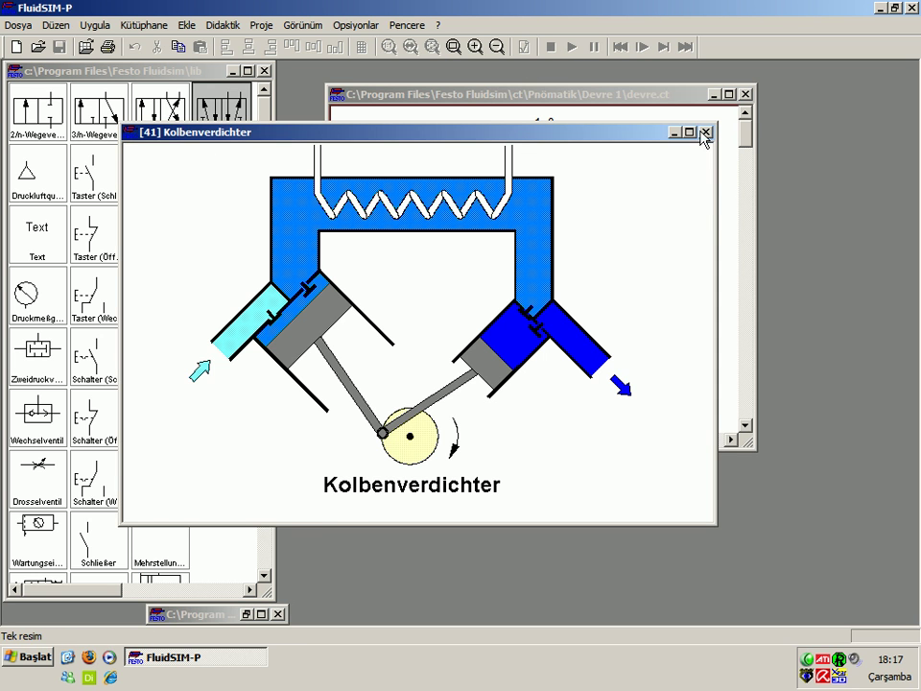
pyautogui.click(706, 131)
pyautogui.rightClick(368, 377)
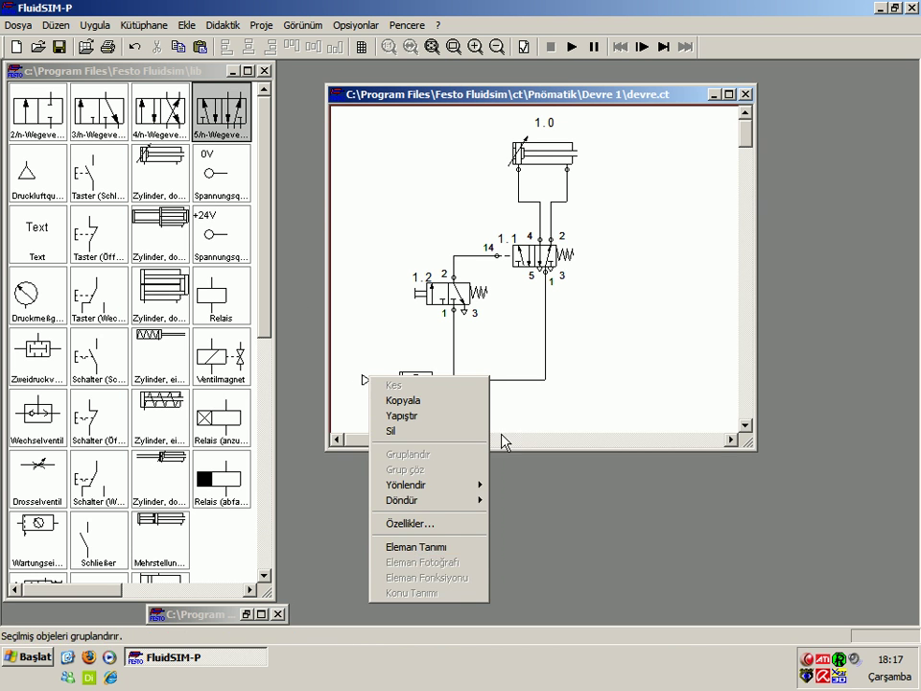
pyautogui.click(431, 395)
pyautogui.rightClick(417, 380)
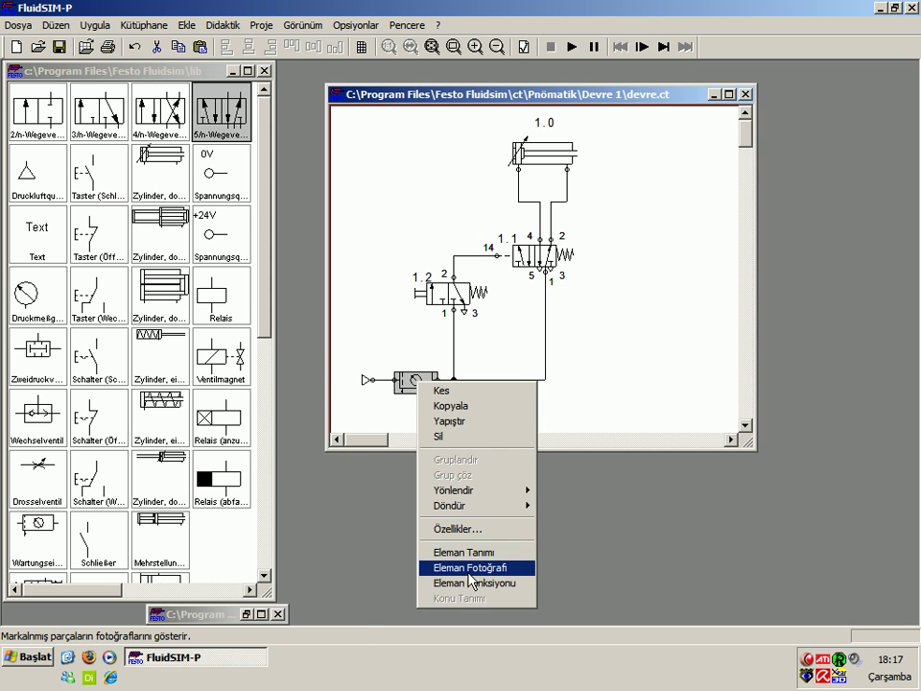
pyautogui.click(480, 567)
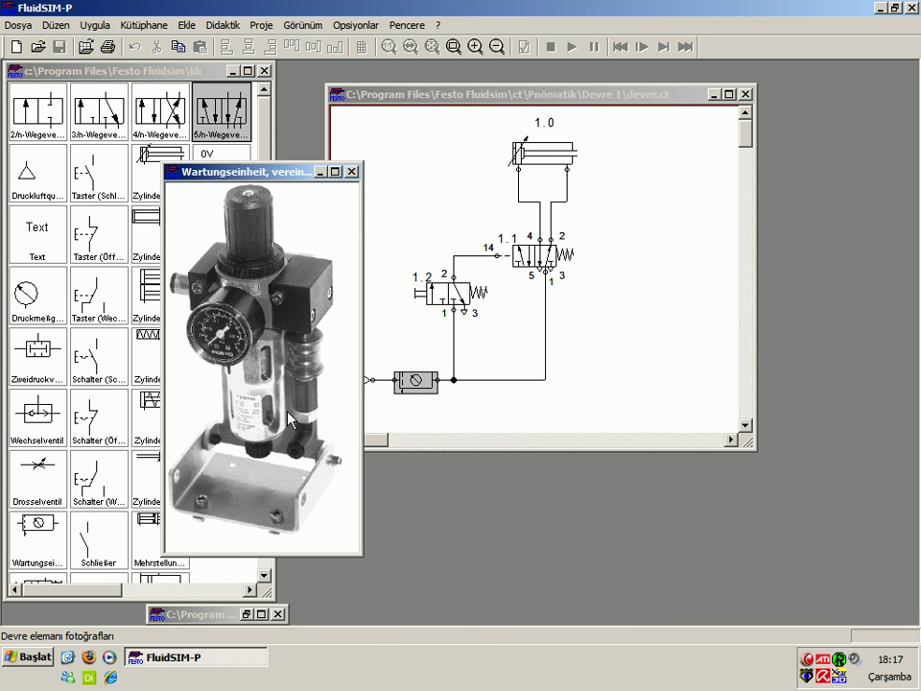
pyautogui.click(351, 171)
pyautogui.rightClick(543, 166)
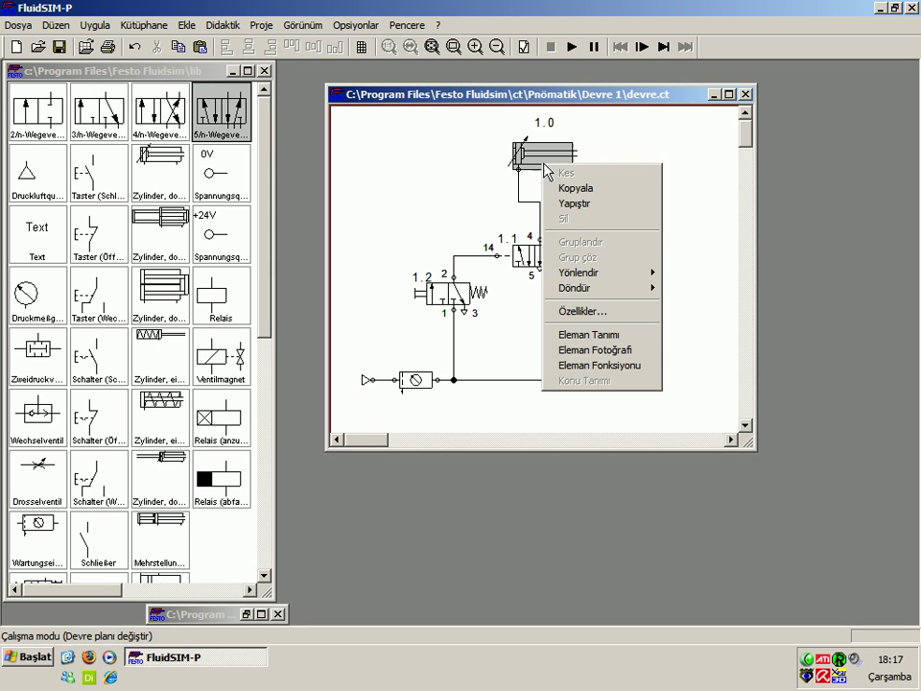
pyautogui.click(614, 350)
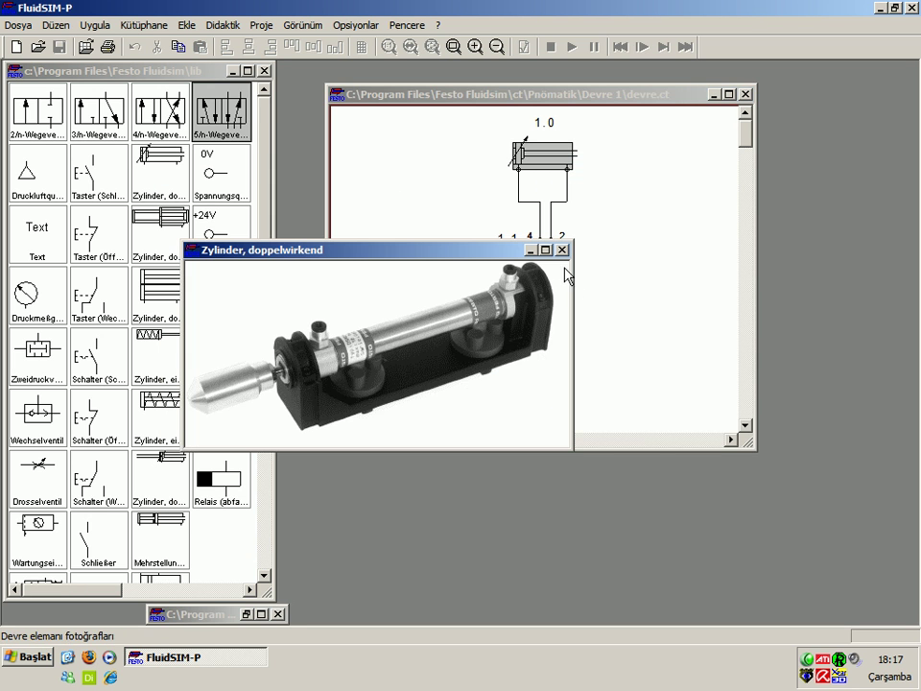
pyautogui.click(562, 248)
pyautogui.rightClick(549, 161)
pyautogui.click(614, 325)
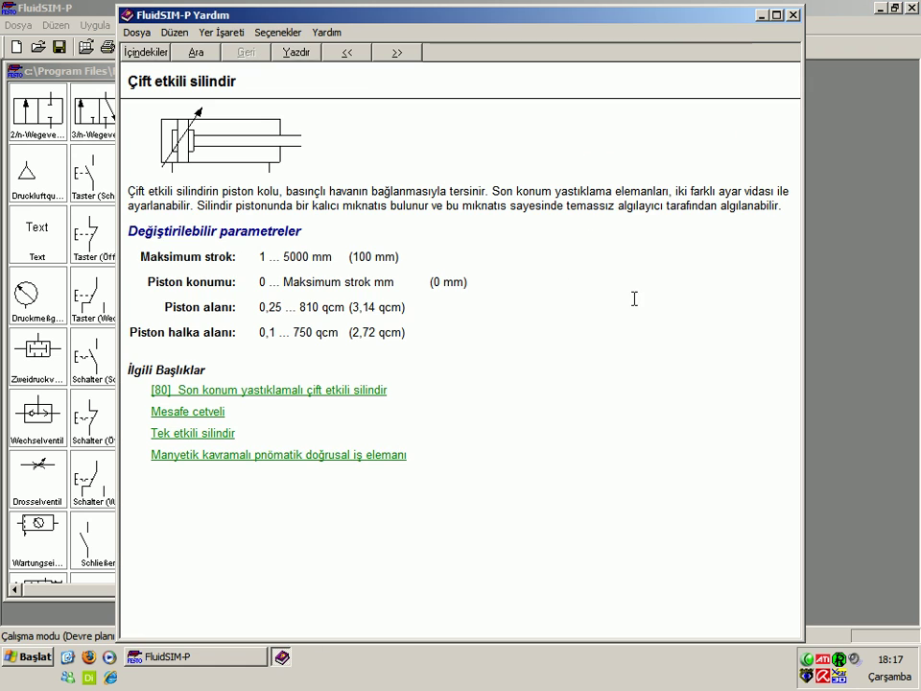
pyautogui.click(792, 14)
pyautogui.rightClick(530, 169)
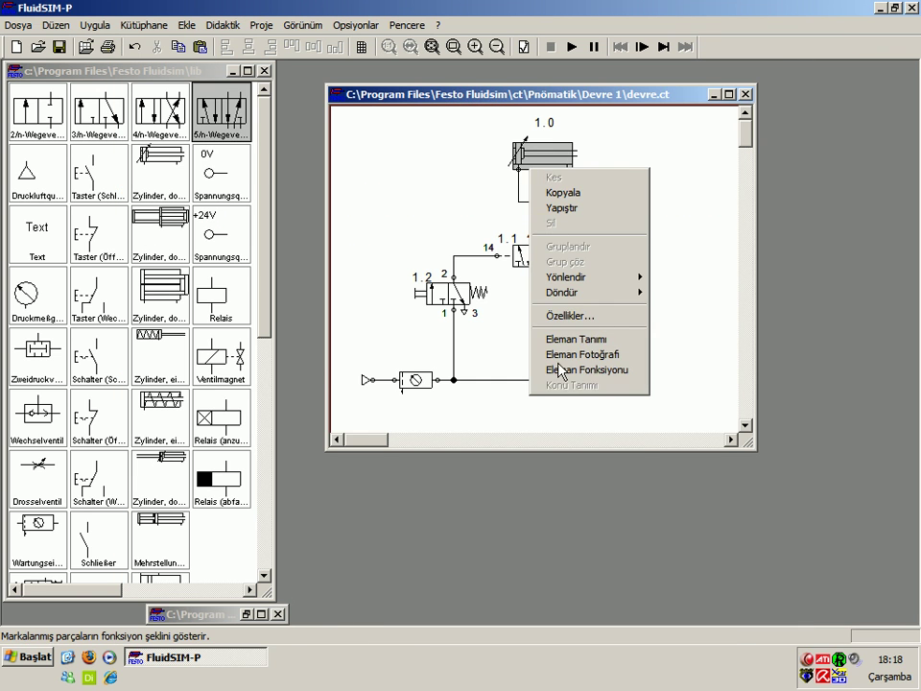
# Step: Open the cylinder's [78.1a] forward-stroke animation, play it and stop it
pyautogui.click(562, 370)
pyautogui.click(412, 212)
pyautogui.click(413, 189)
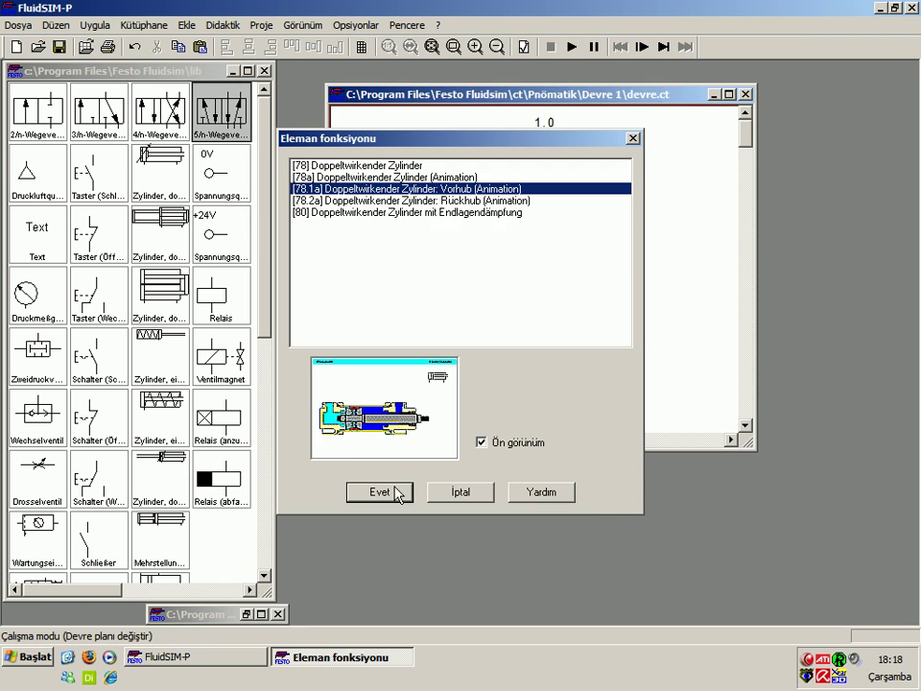
pyautogui.click(380, 493)
pyautogui.click(572, 46)
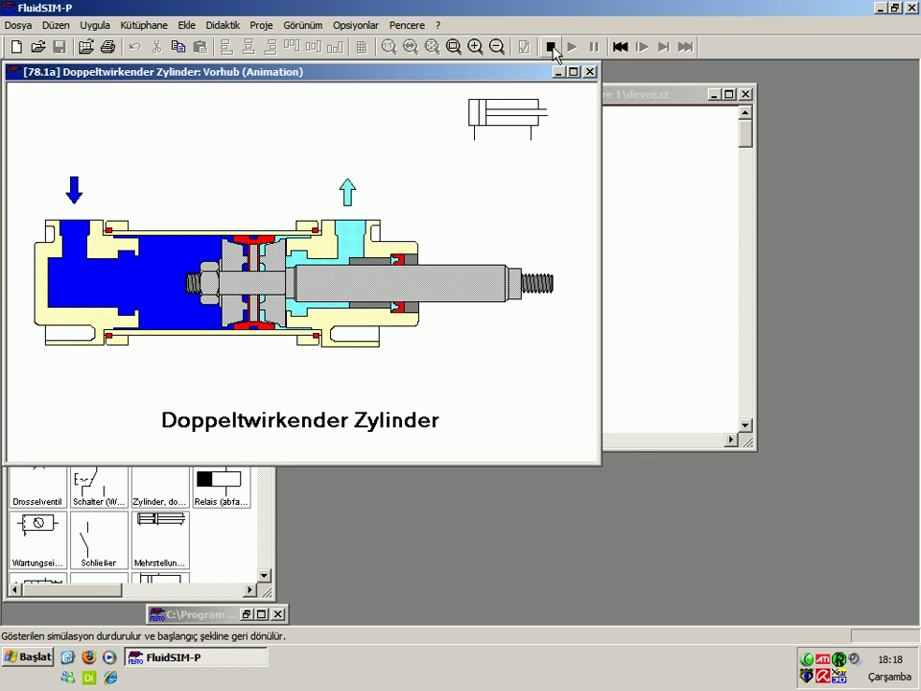
pyautogui.click(555, 46)
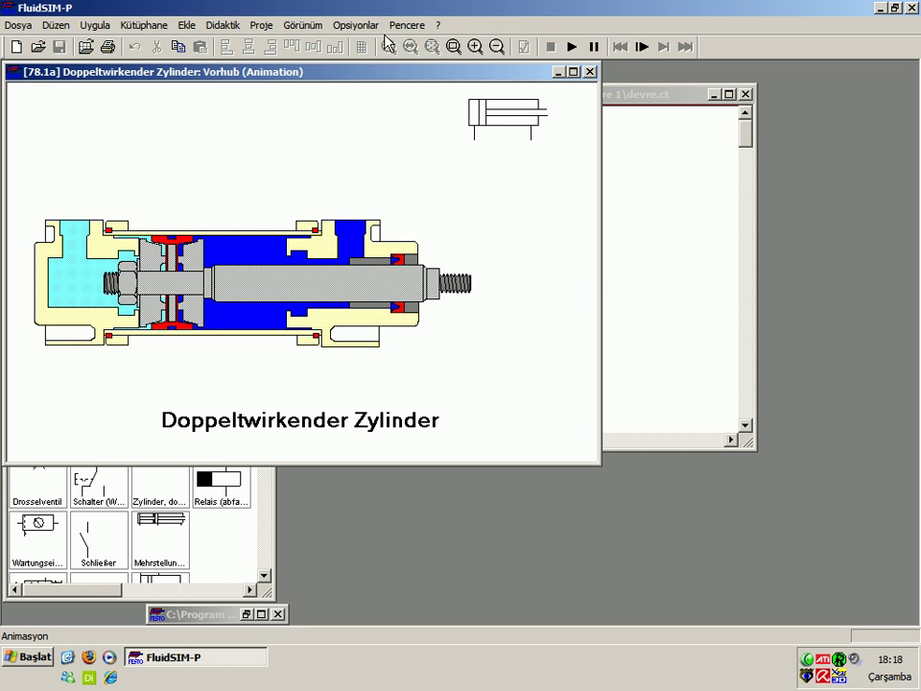
# Step: Confirm the Didaktik animation speed options and replay the cylinder animation
pyautogui.click(356, 25)
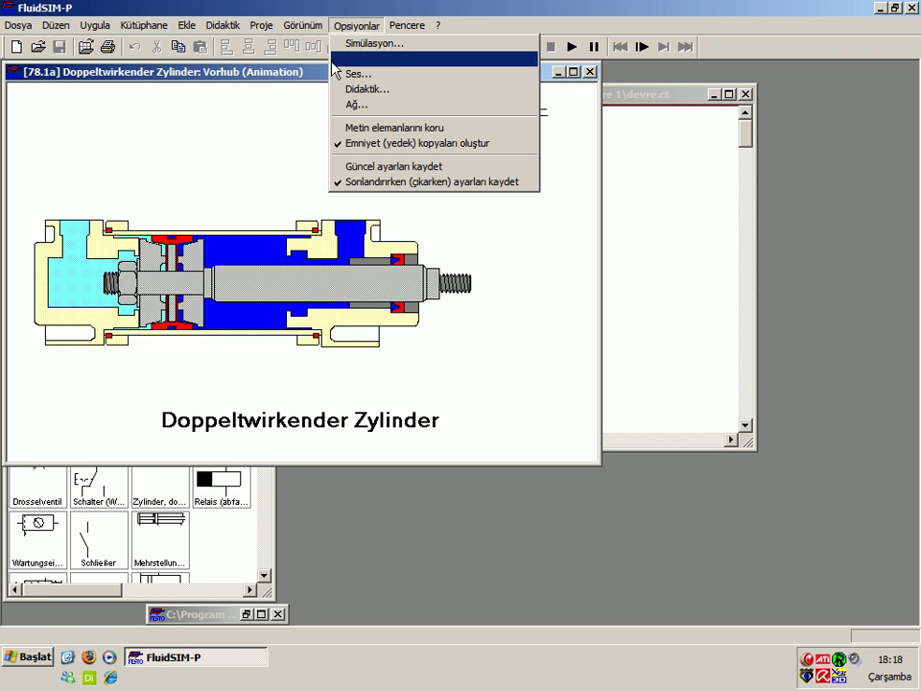
pyautogui.click(374, 90)
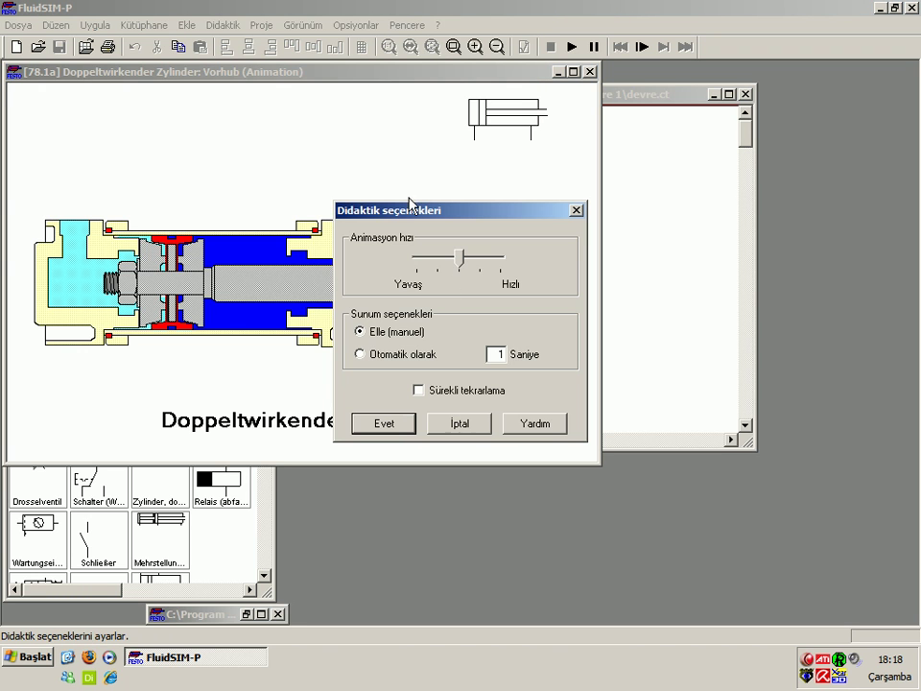
pyautogui.click(388, 424)
pyautogui.click(572, 46)
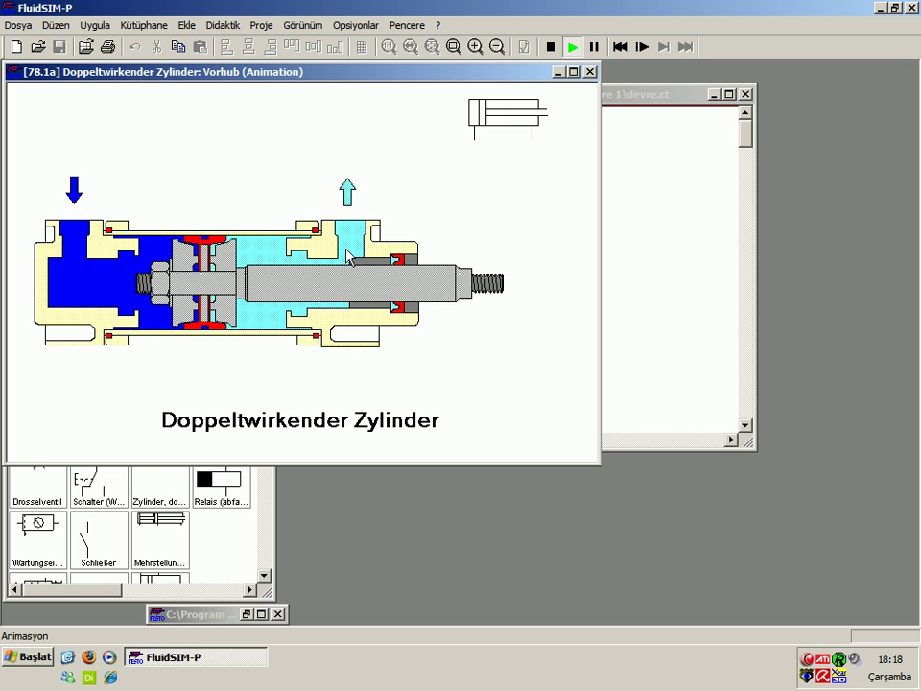
pyautogui.click(550, 46)
# Step: Reconfirm the Didaktik animation options and play the cylinder animation once more
pyautogui.click(355, 25)
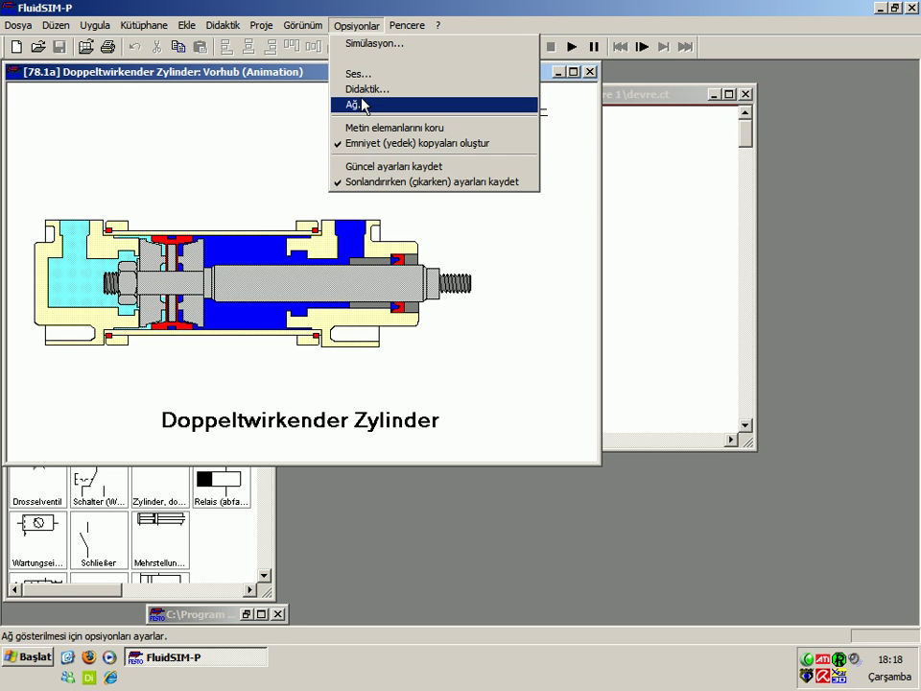
pyautogui.click(374, 91)
pyautogui.click(387, 424)
pyautogui.click(571, 46)
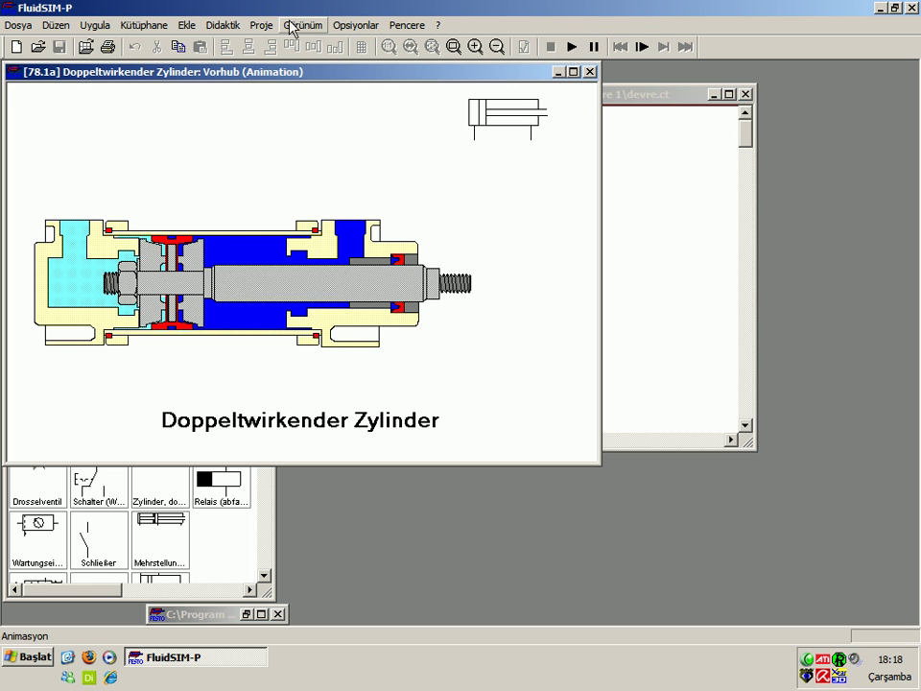
pyautogui.click(355, 25)
pyautogui.click(377, 90)
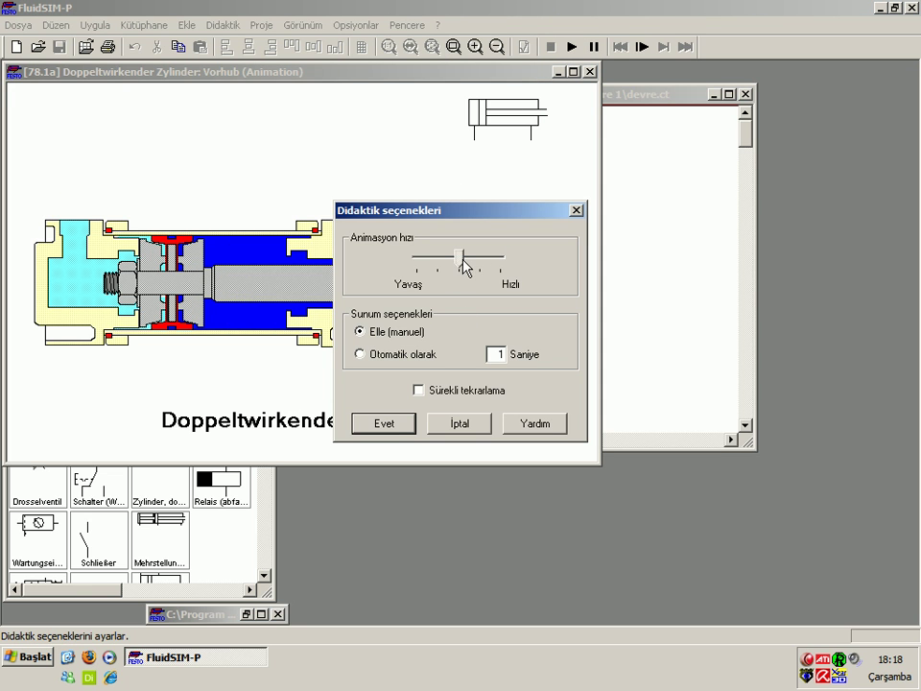
pyautogui.click(407, 428)
# Step: Close the cylinder animation window and dismiss the component menus in devre.ct
pyautogui.click(590, 72)
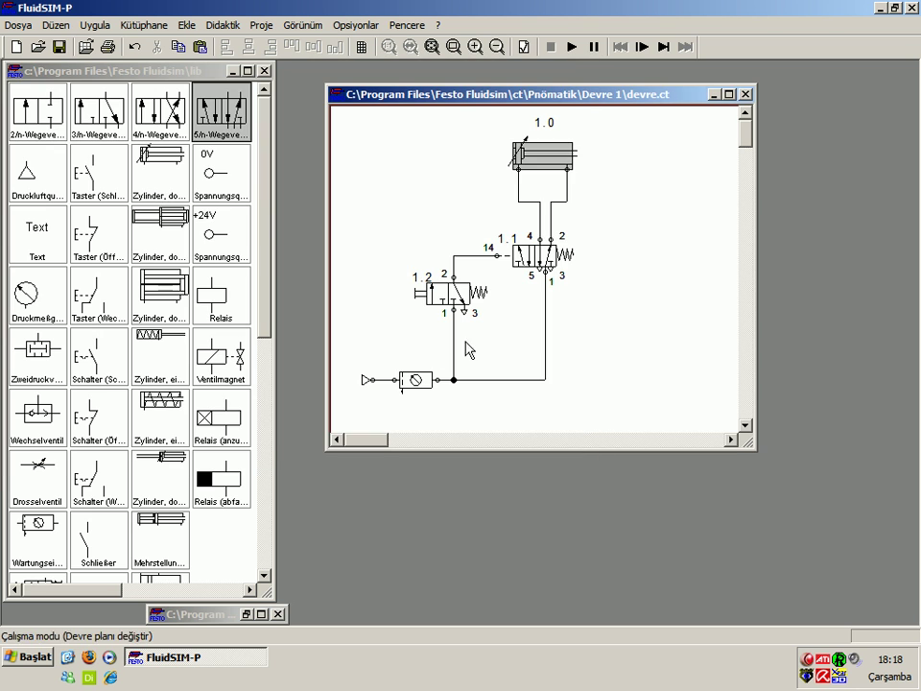
pyautogui.rightClick(543, 200)
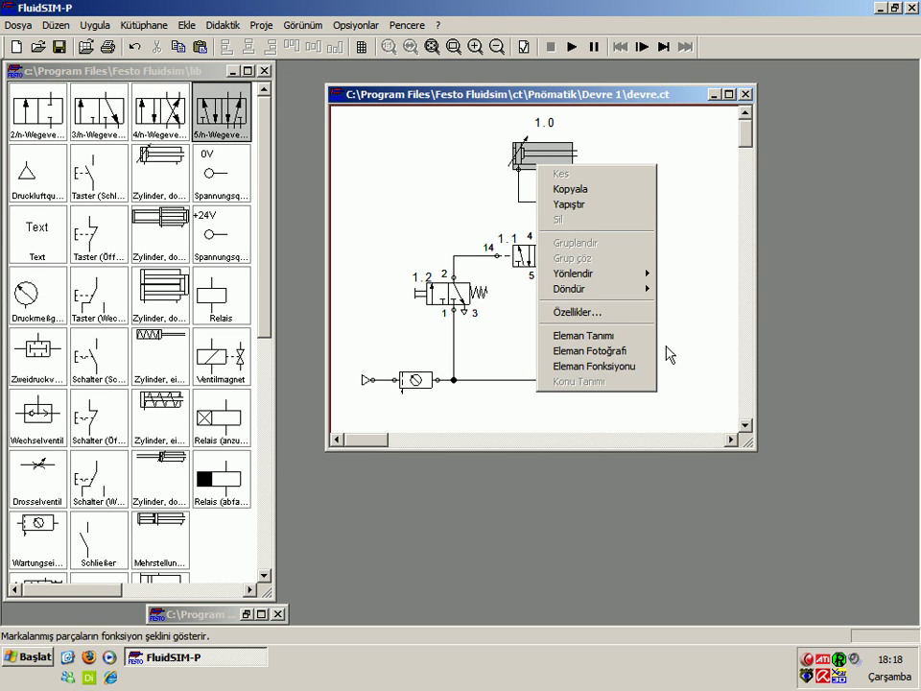
pyautogui.click(610, 360)
pyautogui.rightClick(518, 257)
pyautogui.click(516, 257)
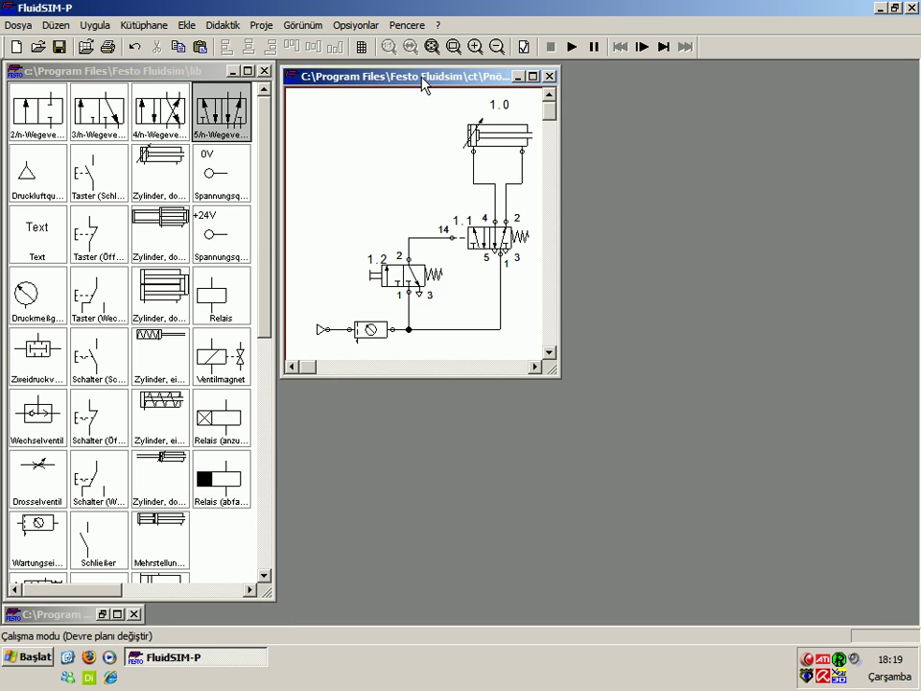
# Step: Create a new noname.ct circuit and arrange it beside devre.ct
pyautogui.hotkey('ctrl', 'n')
pyautogui.moveTo(278, 293)
pyautogui.mouseDown()
pyautogui.moveTo(549, 230)
pyautogui.moveTo(555, 241)
pyautogui.mouseUp()
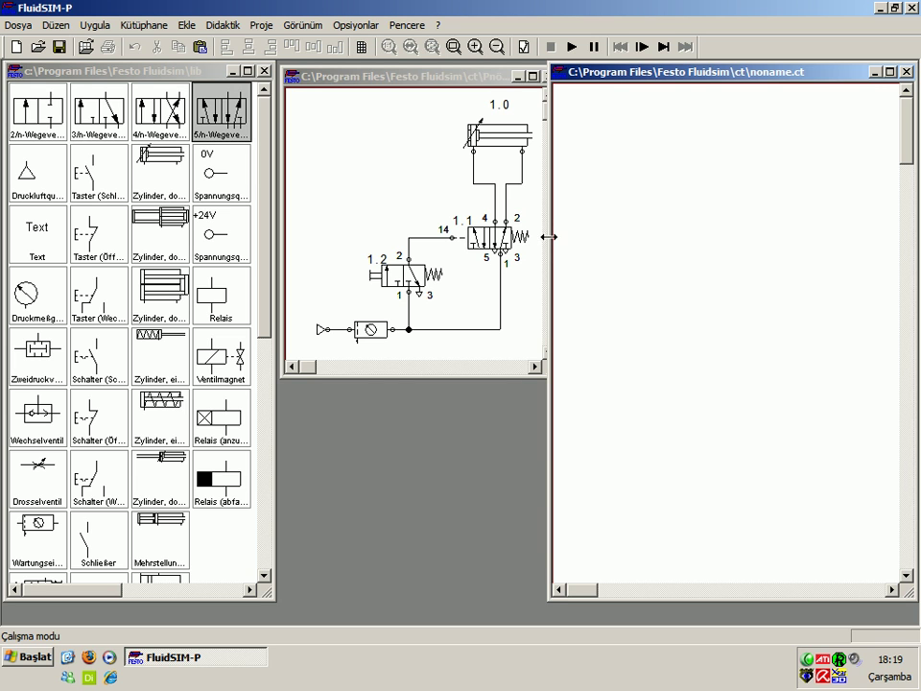
pyautogui.moveTo(549, 236); pyautogui.dragTo(560, 236)
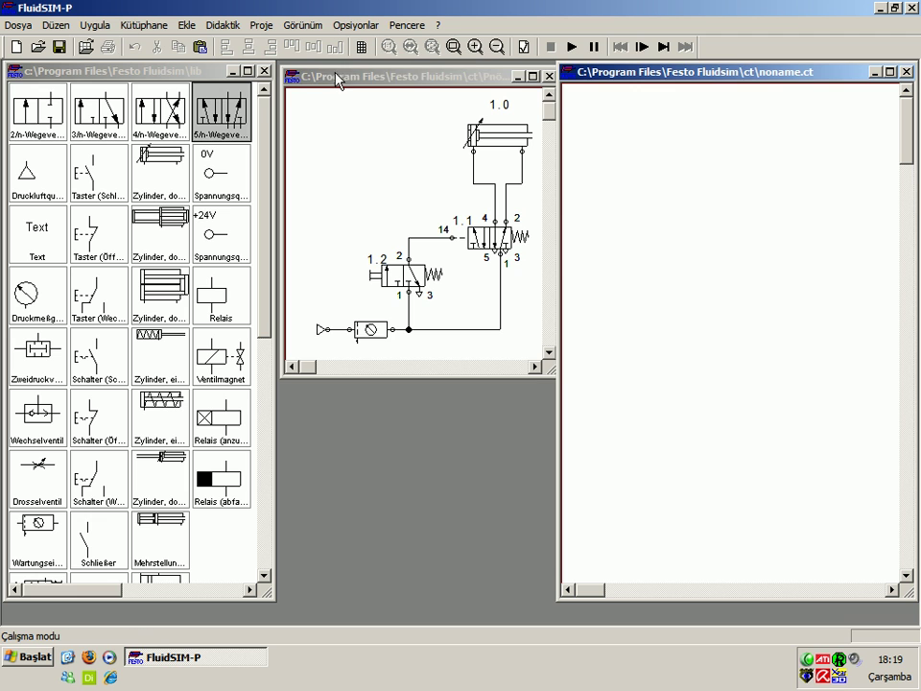
pyautogui.moveTo(340, 78); pyautogui.dragTo(334, 73)
# Step: Place a compressed-air source and a maintenance unit in noname.ct
pyautogui.moveTo(26, 172); pyautogui.dragTo(593, 440)
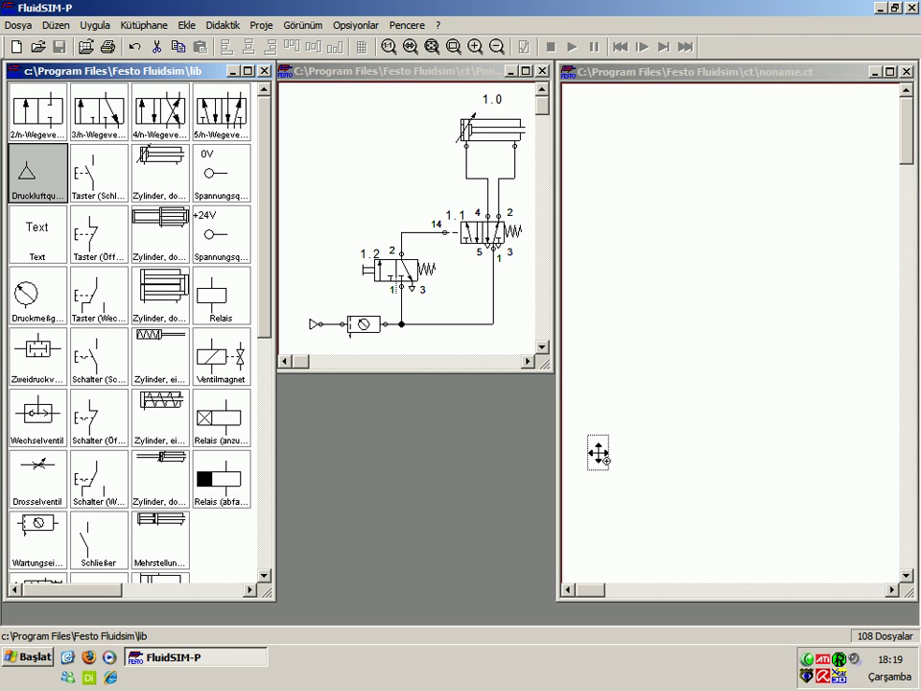
pyautogui.moveTo(37, 533); pyautogui.dragTo(636, 404)
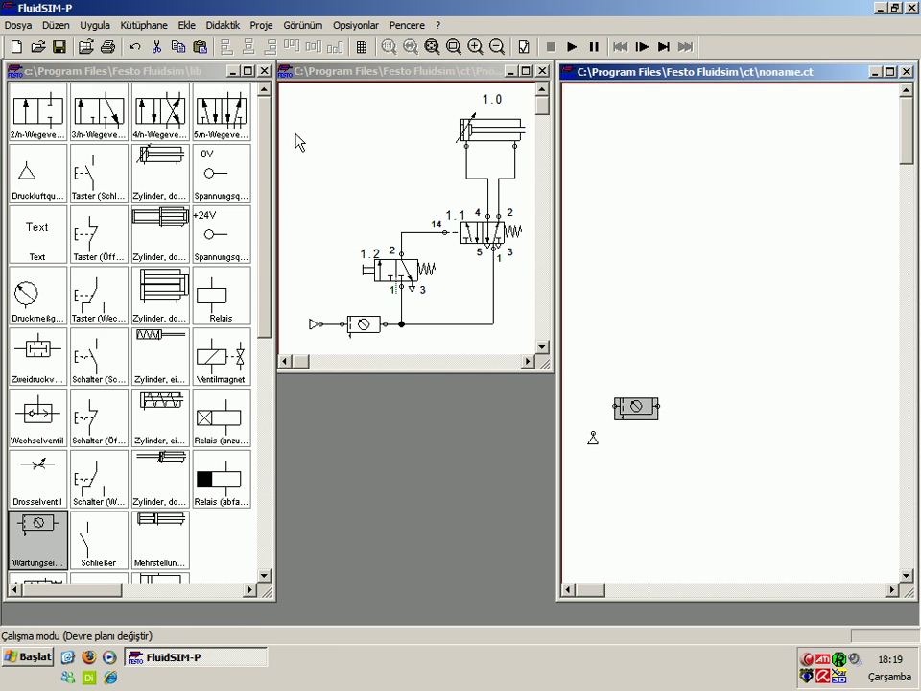
pyautogui.click(150, 27)
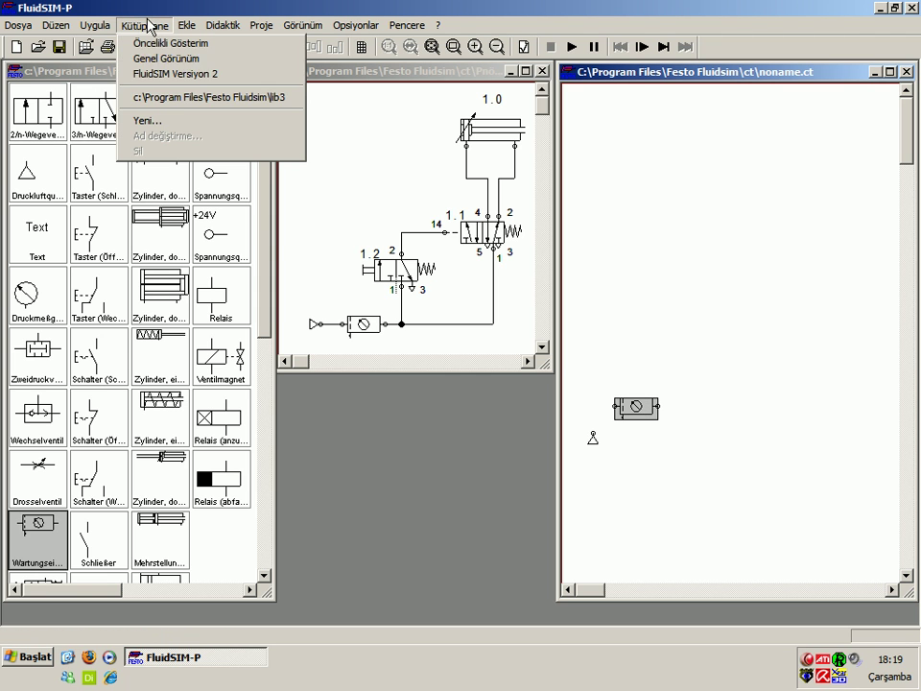
# Step: Add 3/2 and 5/2 valves from lib3 and a double-acting cylinder piped to the 5/2 valve
pyautogui.click(183, 98)
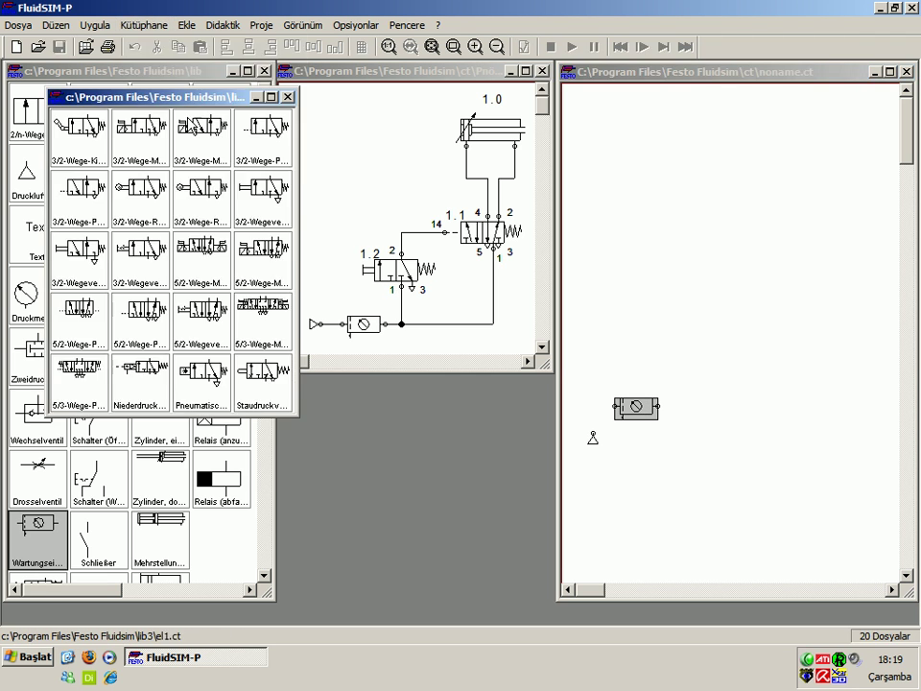
pyautogui.moveTo(263, 198); pyautogui.dragTo(707, 358)
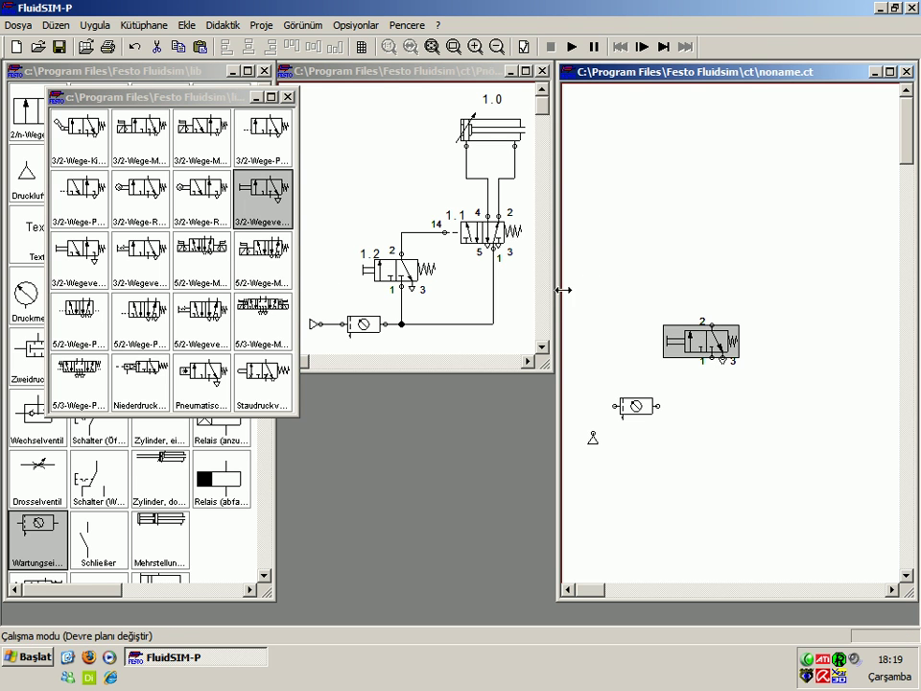
pyautogui.moveTo(140, 317)
pyautogui.mouseDown()
pyautogui.moveTo(802, 281)
pyautogui.moveTo(784, 278)
pyautogui.mouseUp()
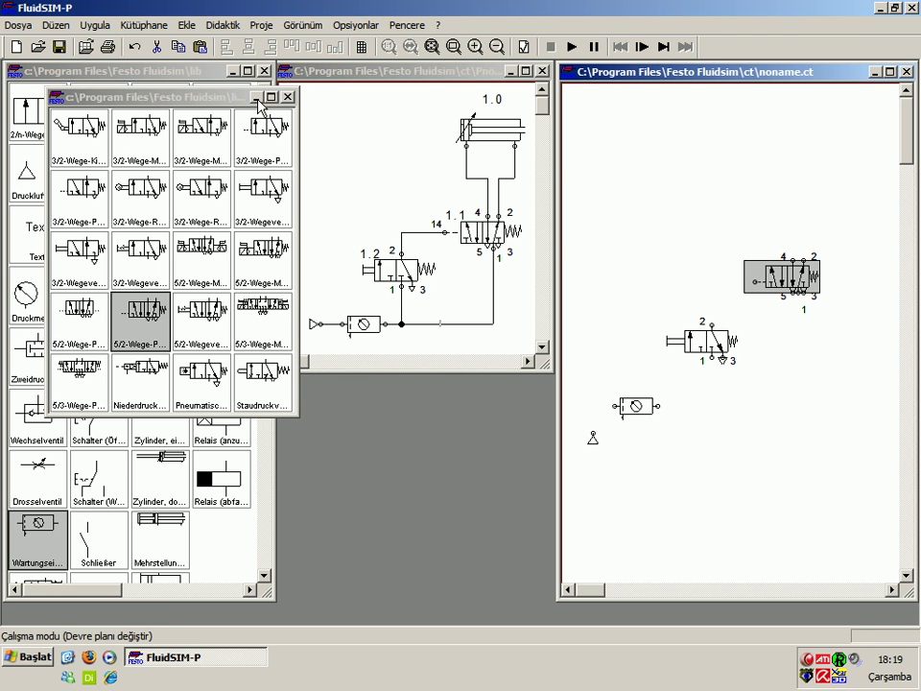
pyautogui.click(257, 97)
pyautogui.moveTo(164, 177)
pyautogui.mouseDown()
pyautogui.moveTo(787, 192)
pyautogui.moveTo(803, 259)
pyautogui.mouseUp()
pyautogui.moveTo(801, 202)
pyautogui.mouseDown()
pyautogui.moveTo(791, 207)
pyautogui.moveTo(781, 259)
pyautogui.moveTo(657, 406)
pyautogui.mouseUp()
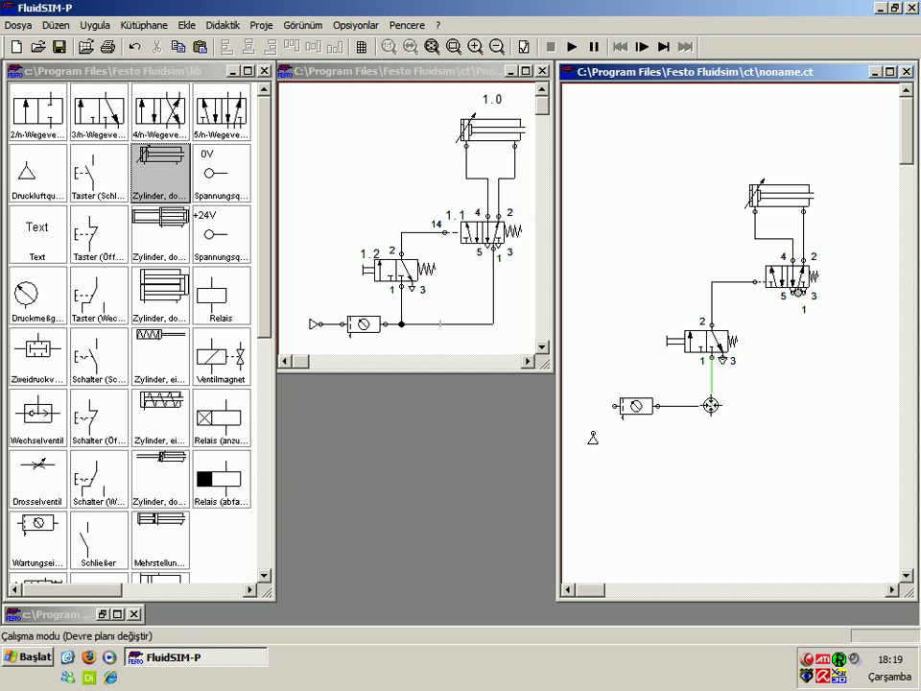
# Step: Pipe the maintenance unit to the air source and valve supply, then shift the supply parts up
pyautogui.moveTo(720, 415); pyautogui.dragTo(711, 406)
pyautogui.moveTo(614, 404); pyautogui.dragTo(592, 431)
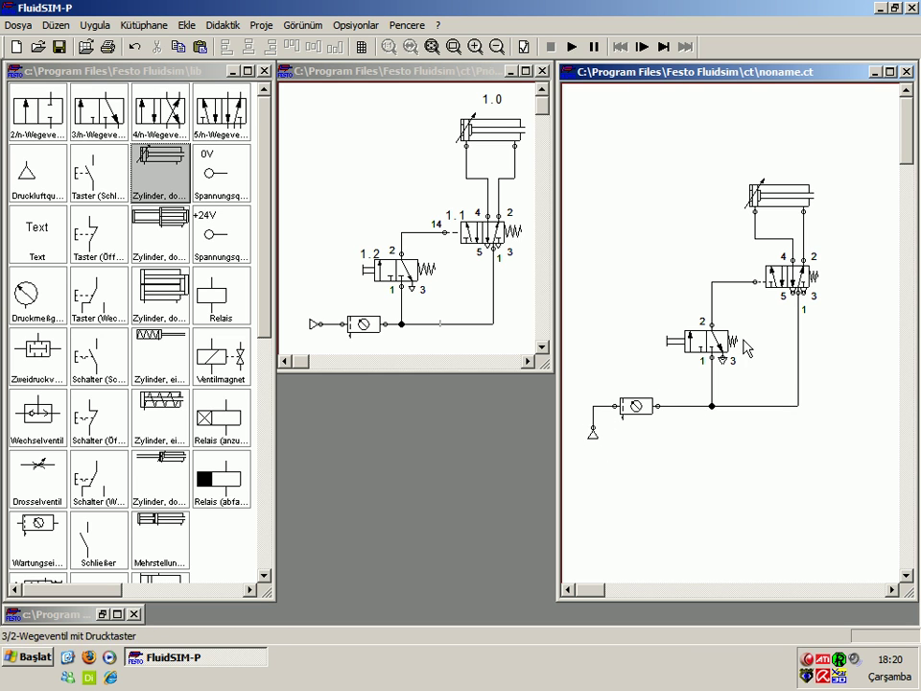
pyautogui.click(794, 212)
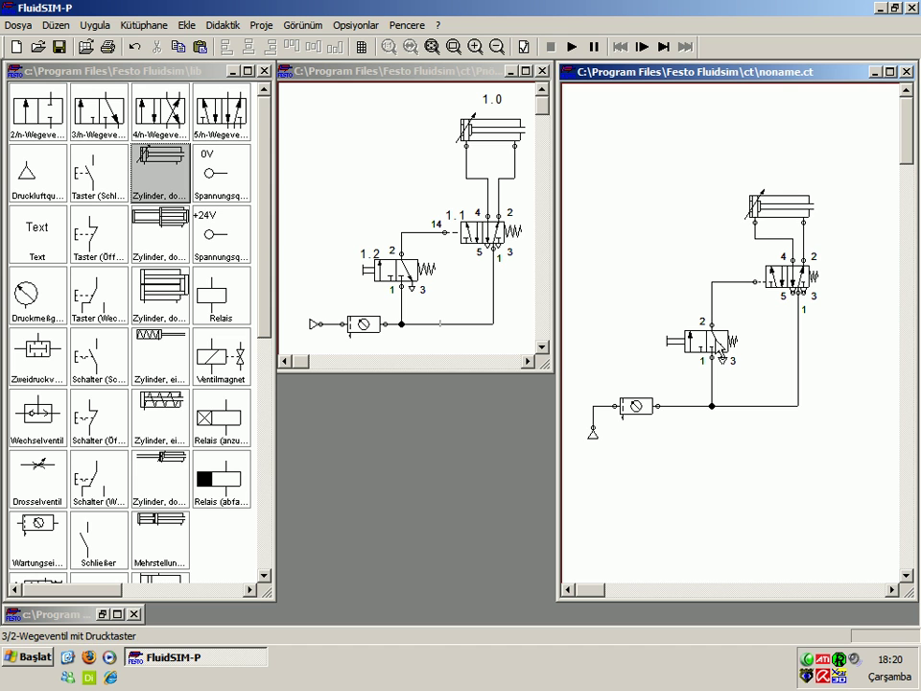
pyautogui.moveTo(813, 470); pyautogui.dragTo(583, 396)
pyautogui.moveTo(650, 419); pyautogui.dragTo(649, 397)
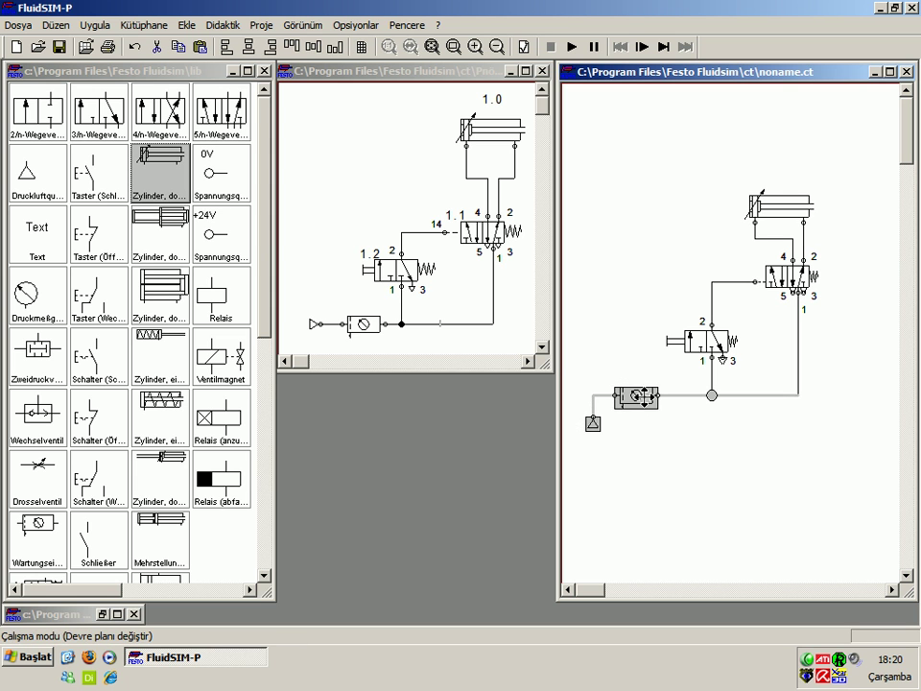
# Step: Move the 3/2 valve and supply parts further up and place a Text label beside the 3/2 valve
pyautogui.moveTo(864, 473); pyautogui.dragTo(619, 336)
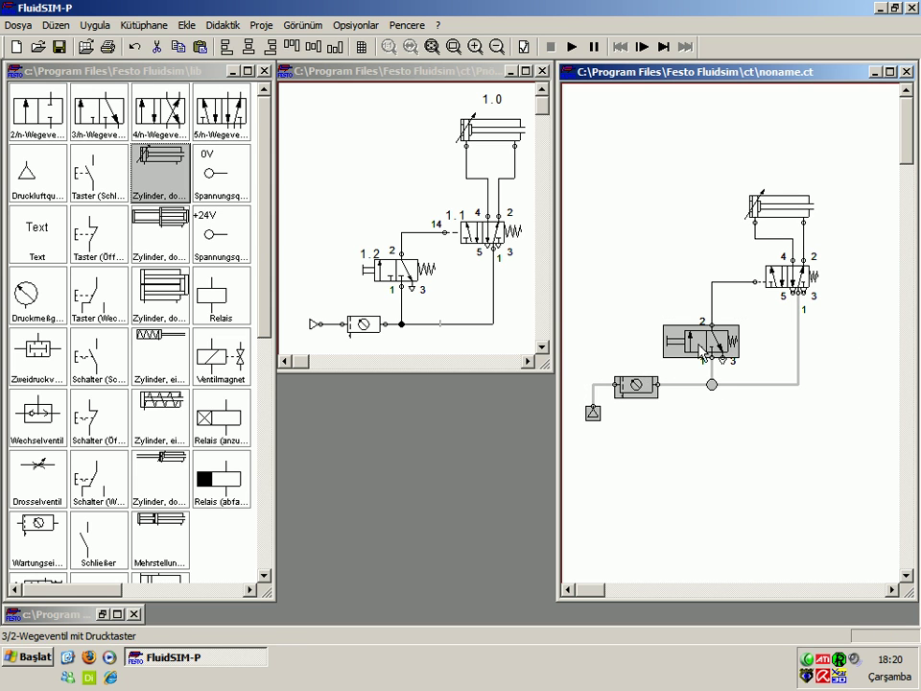
pyautogui.moveTo(691, 338); pyautogui.dragTo(693, 319)
pyautogui.click(779, 211)
pyautogui.click(765, 248)
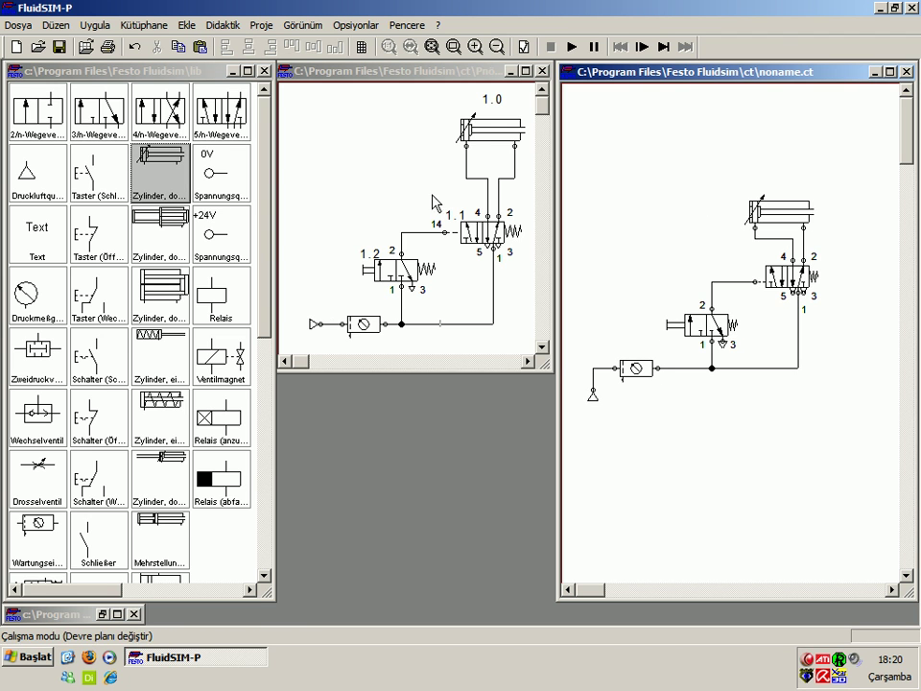
pyautogui.moveTo(37, 230)
pyautogui.mouseDown()
pyautogui.moveTo(523, 318)
pyautogui.moveTo(666, 299)
pyautogui.mouseUp()
# Step: Add labels for the 5/2 valve and cylinder; label the 3/2 valve 1.2 and group them
pyautogui.moveTo(59, 261); pyautogui.dragTo(745, 257)
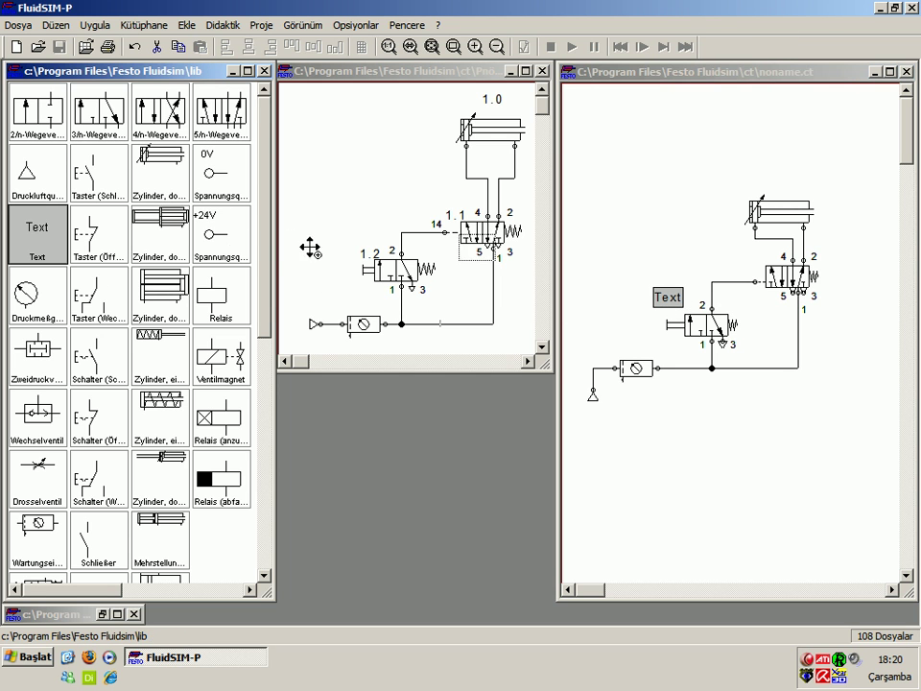
pyautogui.moveTo(37, 245); pyautogui.dragTo(764, 180)
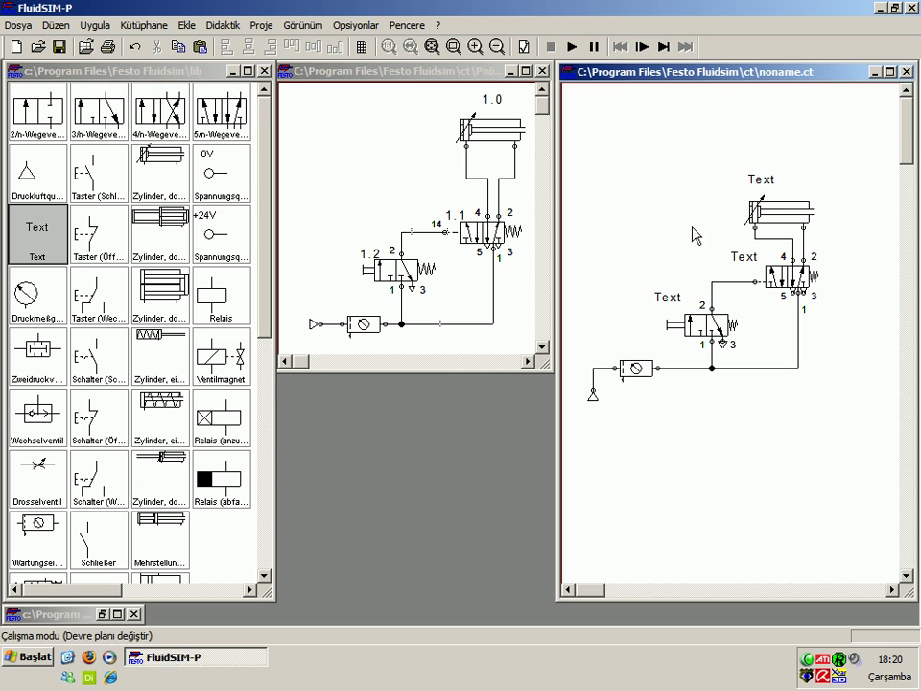
pyautogui.click(672, 299)
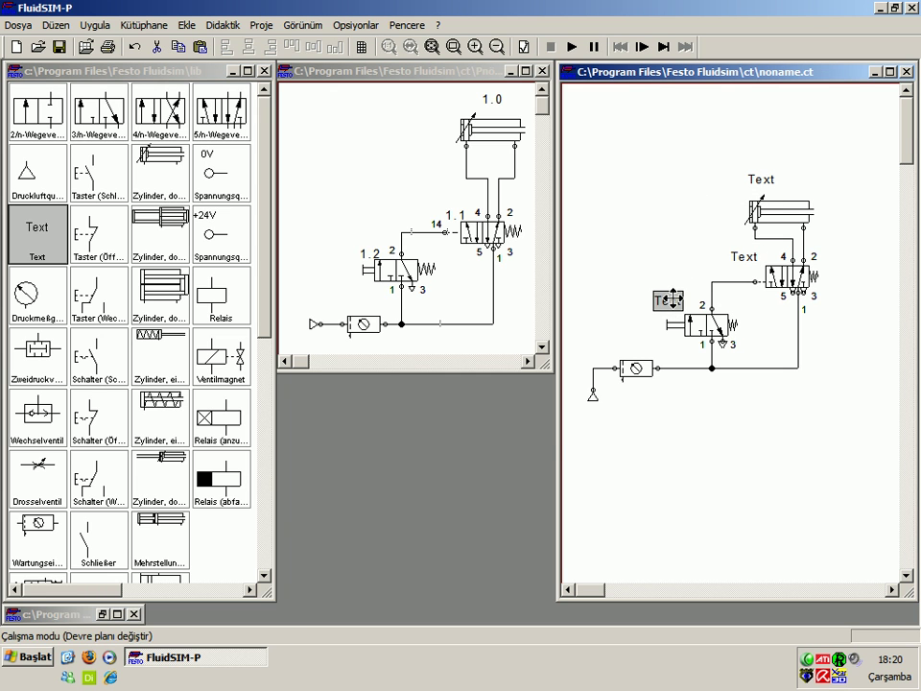
pyautogui.doubleClick(674, 300)
pyautogui.write('1')
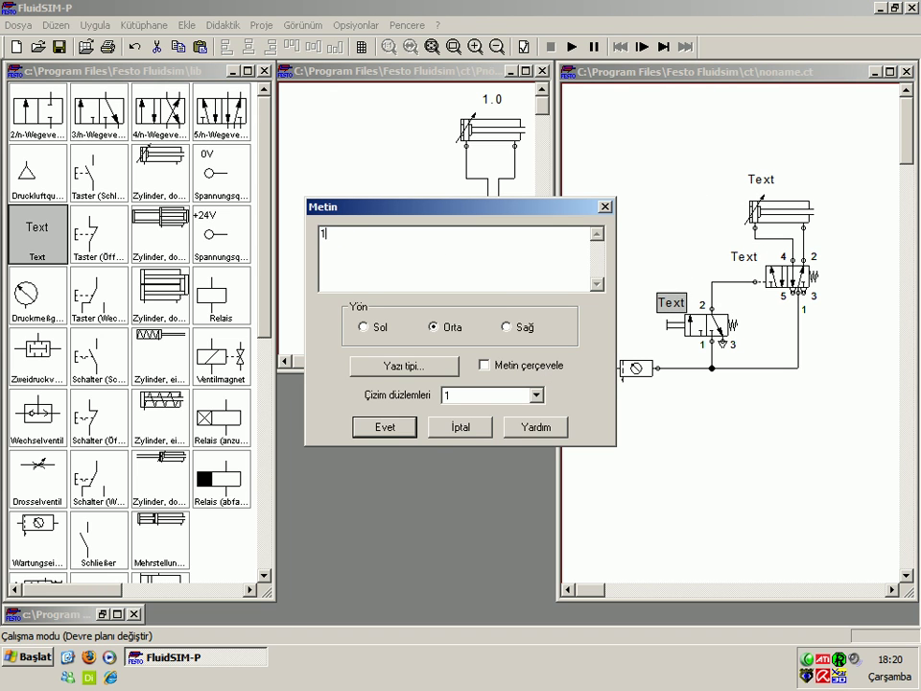
pyautogui.press('Return')
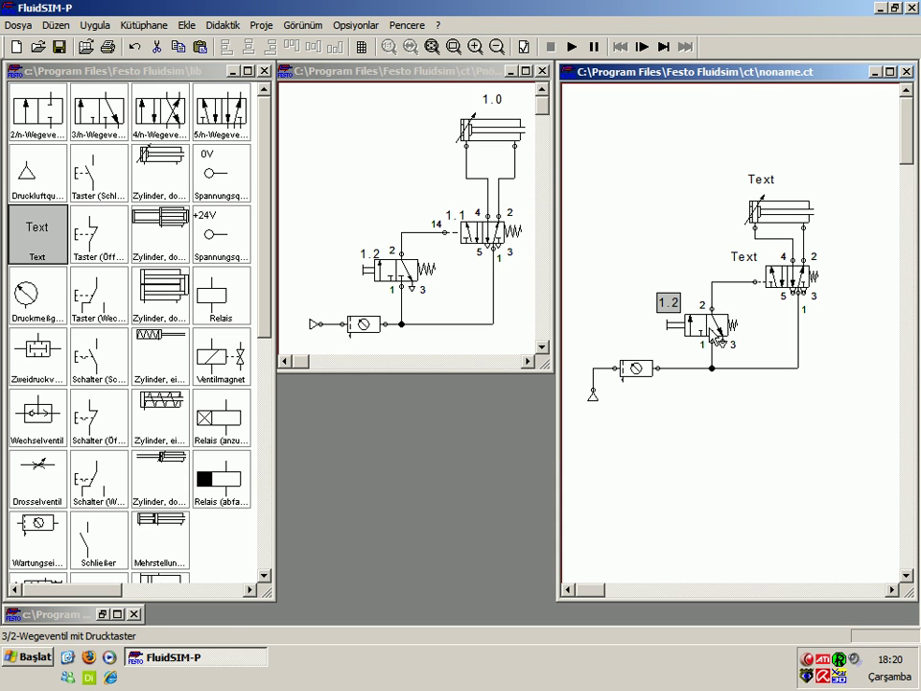
pyautogui.rightClick(718, 327)
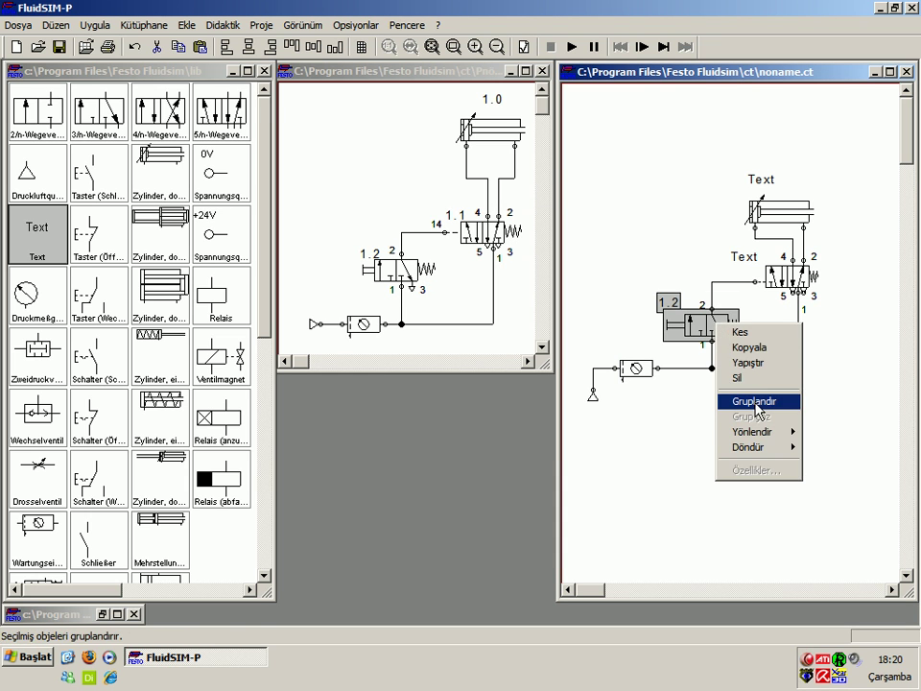
pyautogui.click(758, 411)
# Step: Label the 5/2 valve 1.1 and group the label with the valve
pyautogui.click(744, 257)
pyautogui.doubleClick(745, 257)
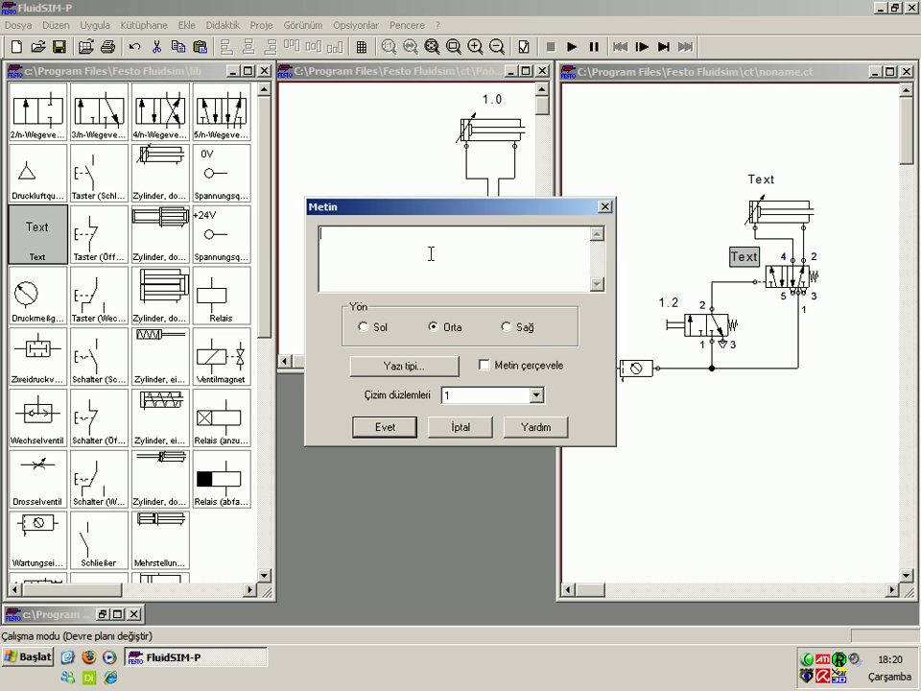
pyautogui.write('1.1')
pyautogui.press('Return')
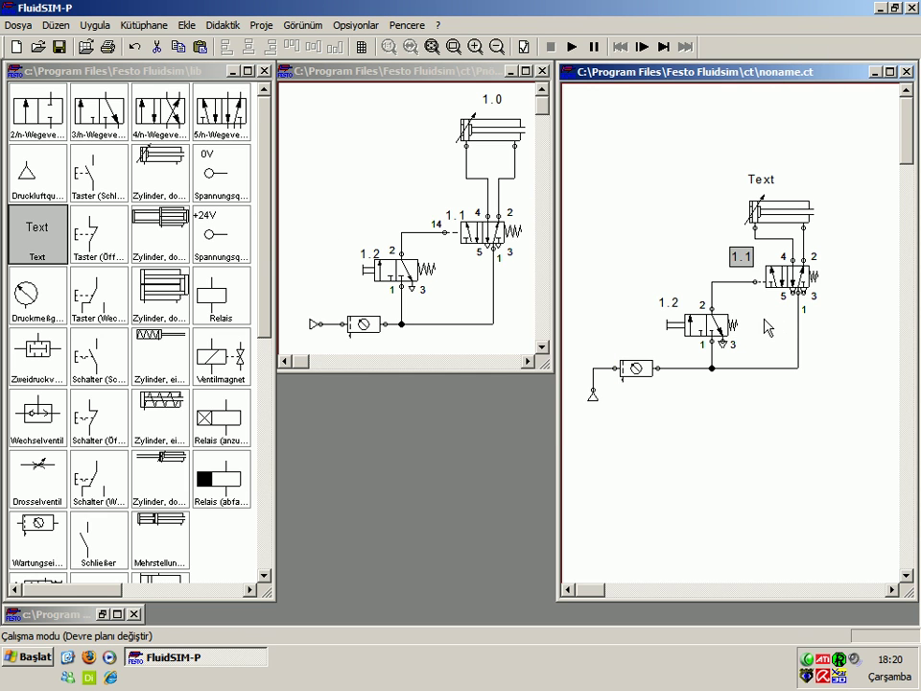
pyautogui.rightClick(794, 278)
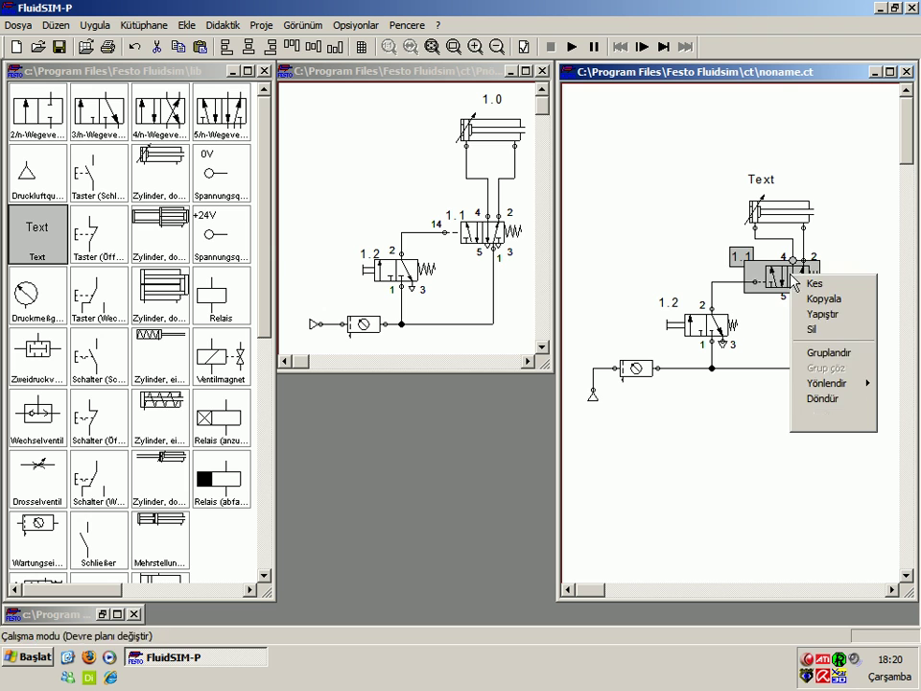
pyautogui.click(815, 355)
# Step: Label the cylinder 1.0 and group the label with the cylinder
pyautogui.doubleClick(761, 179)
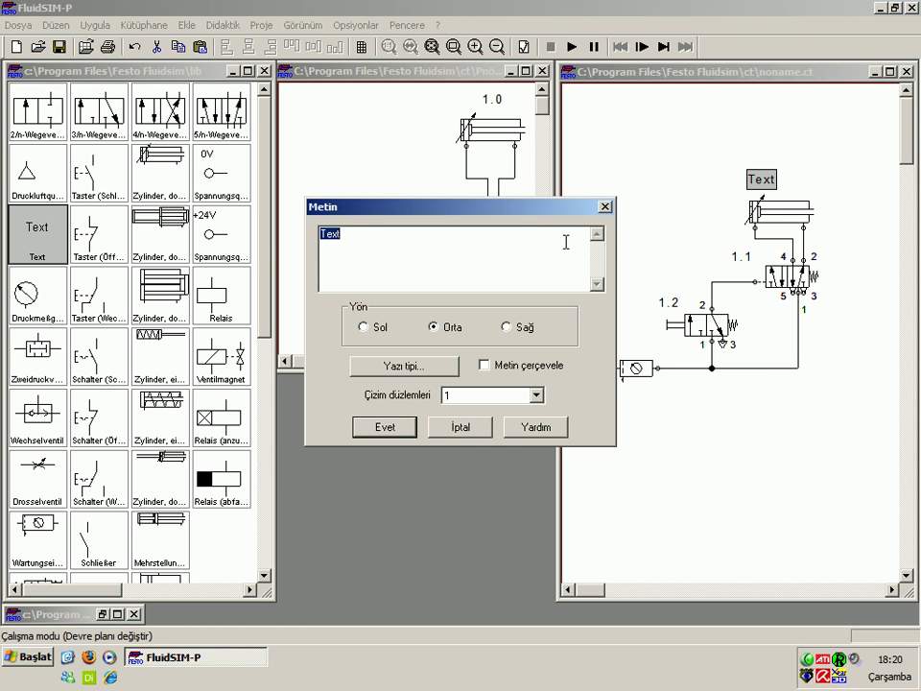
pyautogui.write('1')
pyautogui.press('Return')
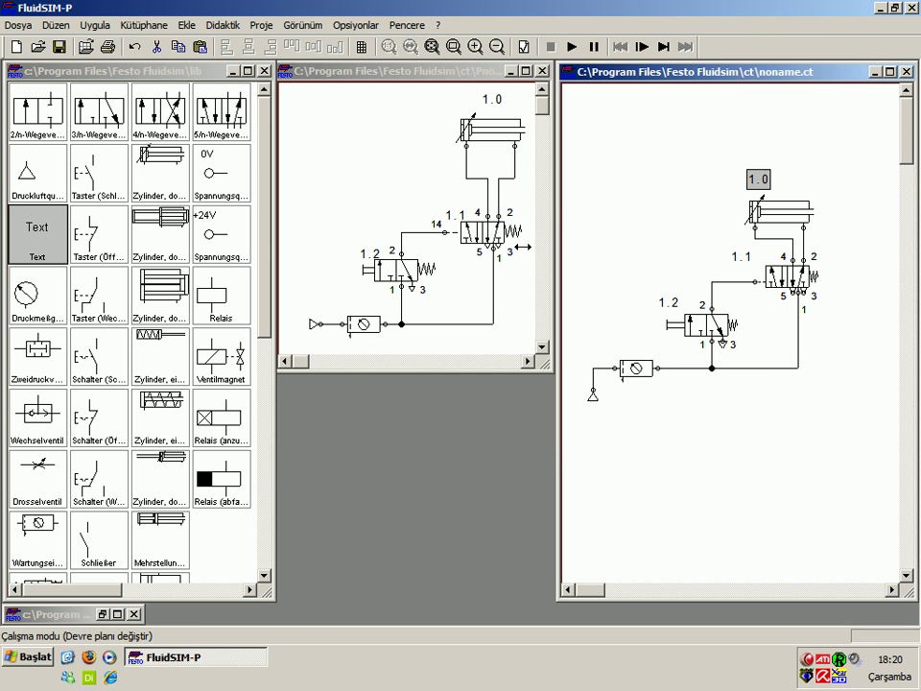
pyautogui.rightClick(773, 215)
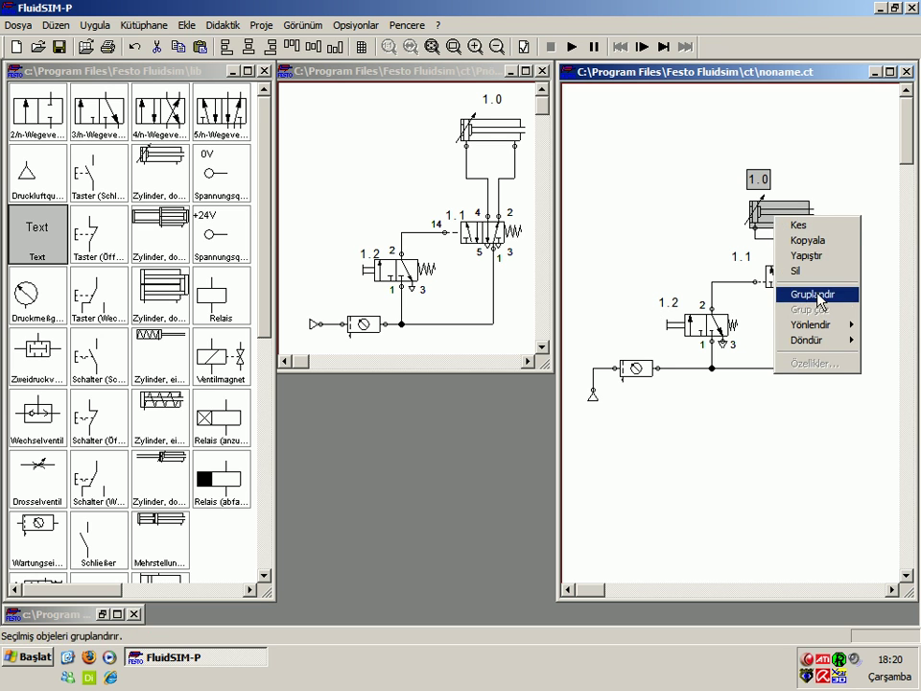
pyautogui.click(676, 210)
pyautogui.rightClick(778, 219)
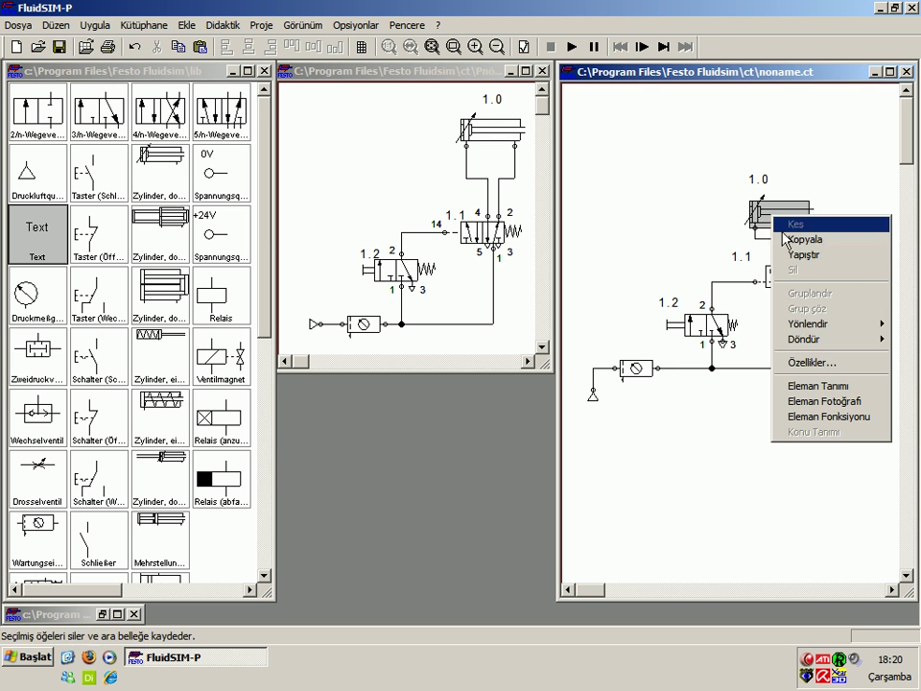
pyautogui.click(710, 240)
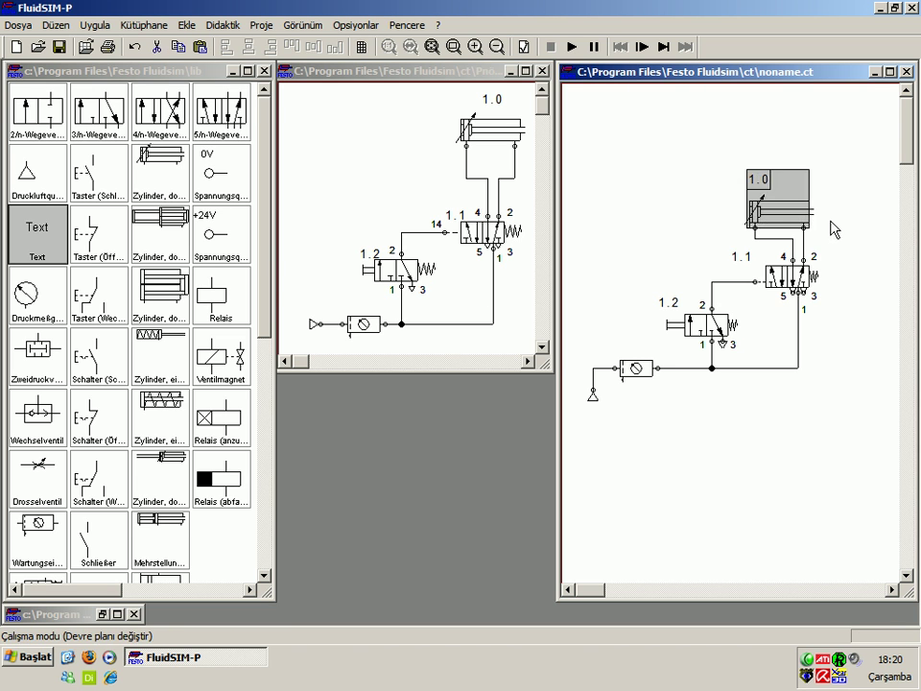
# Step: Select cylinder 1.0 with its label and find the Wegmaßstab distance rule in the library
pyautogui.moveTo(730, 164); pyautogui.dragTo(781, 205)
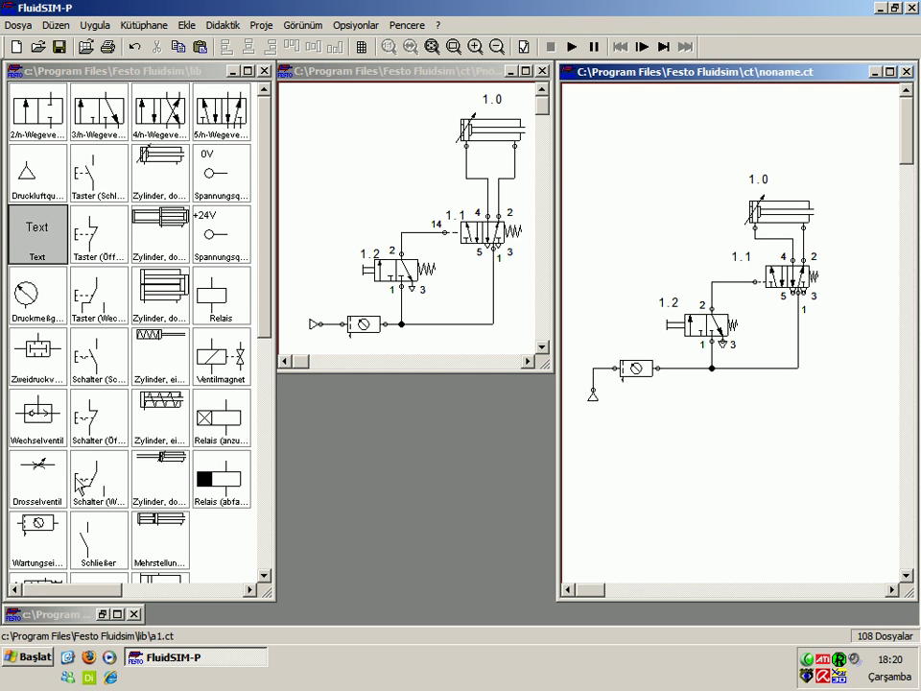
pyautogui.click(269, 332)
pyautogui.moveTo(273, 329); pyautogui.dragTo(274, 473)
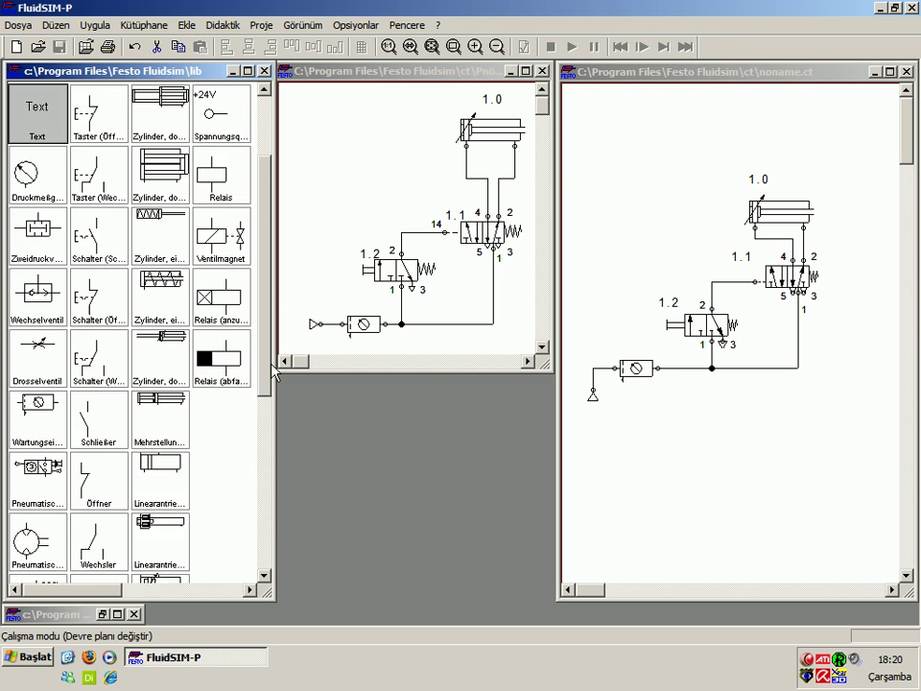
pyautogui.moveTo(19, 518); pyautogui.dragTo(845, 197)
pyautogui.moveTo(269, 301); pyautogui.dragTo(263, 174)
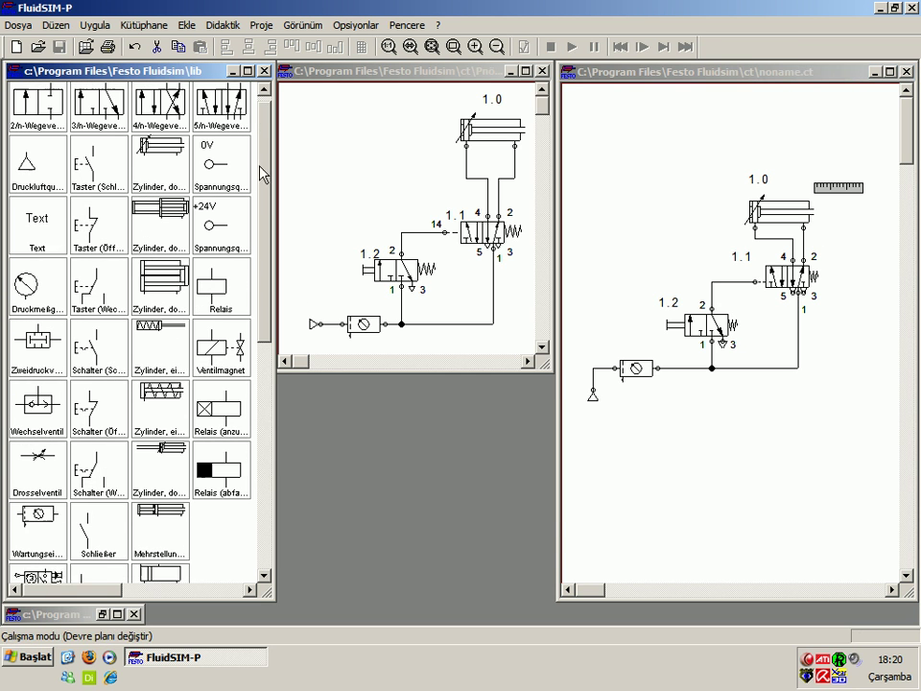
pyautogui.click(37, 251)
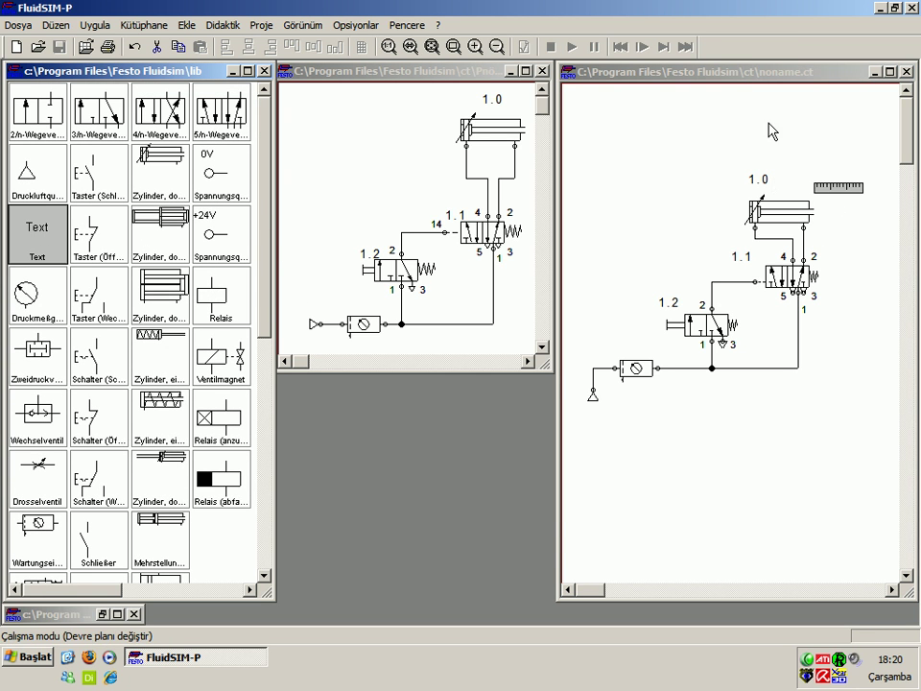
pyautogui.moveTo(270, 279); pyautogui.dragTo(197, 441)
pyautogui.click(39, 513)
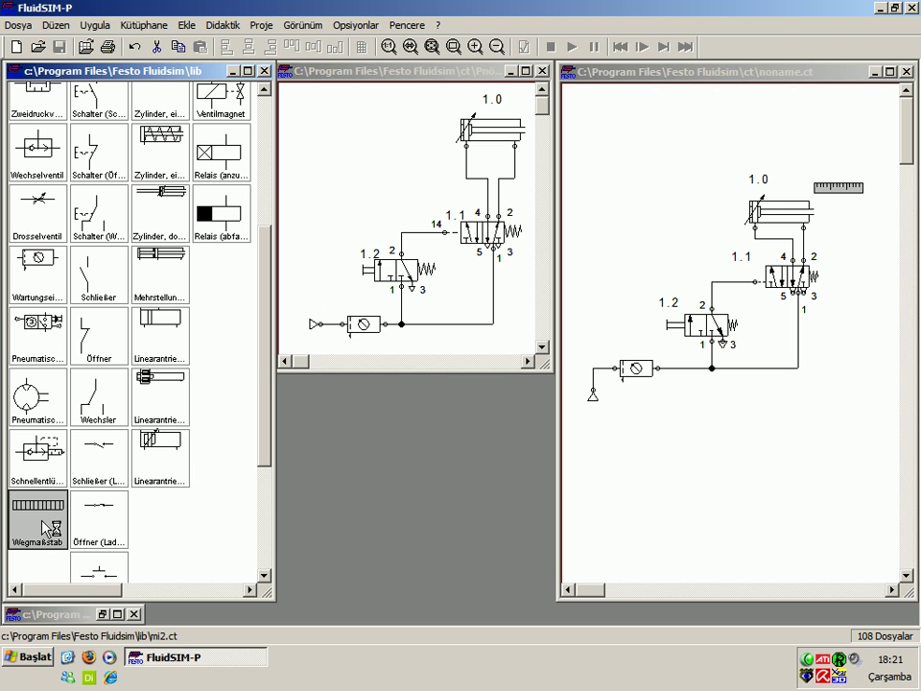
# Step: Insert a Wegmaßstab distance rule via Ekle and place it above cylinder 1.0's rod end
pyautogui.click(144, 25)
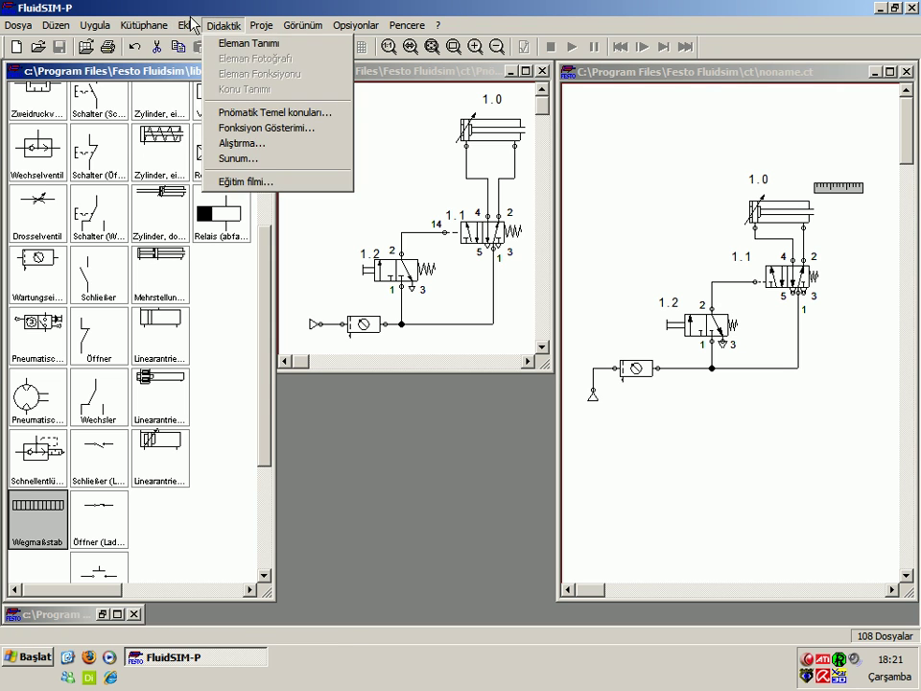
pyautogui.moveTo(241, 127)
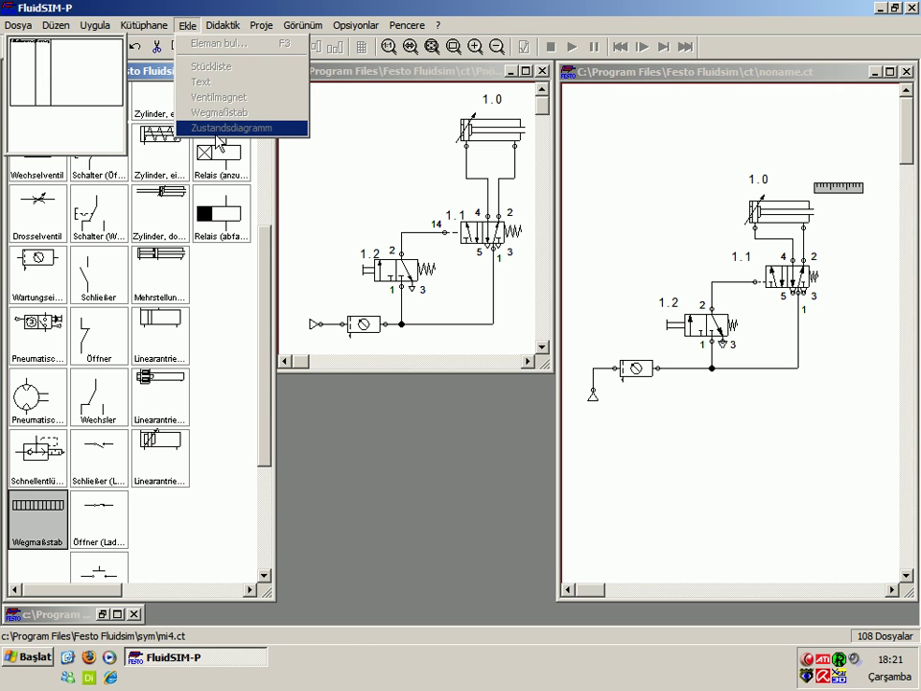
pyautogui.click(633, 114)
pyautogui.click(187, 25)
pyautogui.click(226, 112)
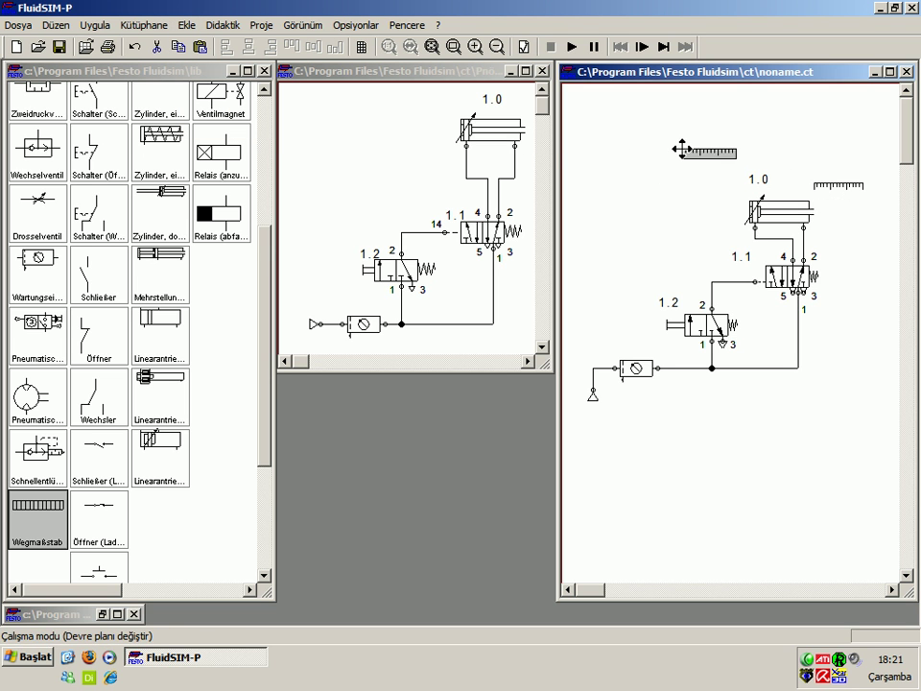
pyautogui.moveTo(718, 165)
pyautogui.mouseDown()
pyautogui.moveTo(782, 187)
pyautogui.moveTo(821, 188)
pyautogui.mouseUp()
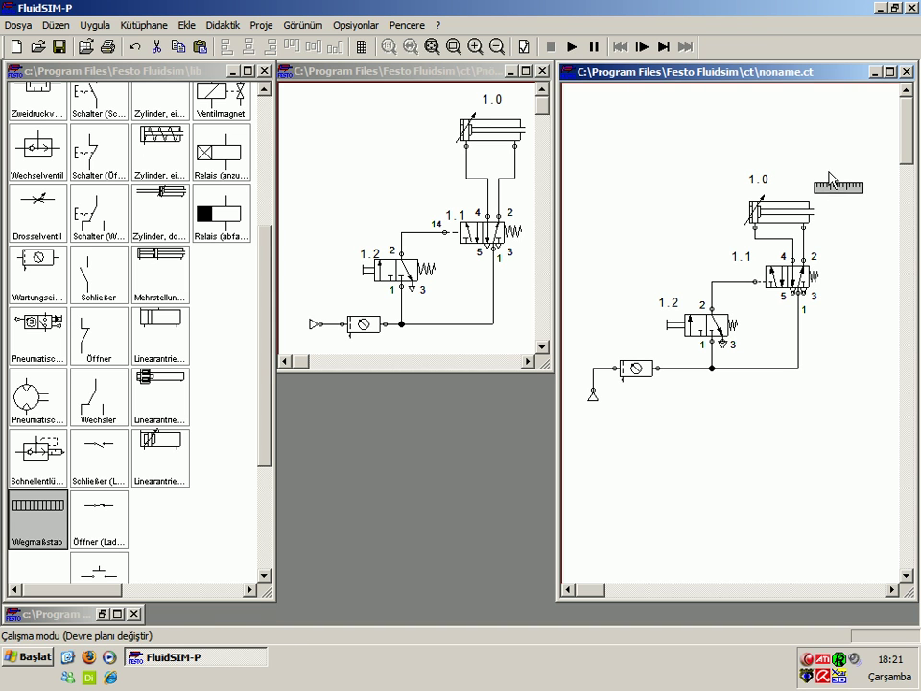
# Step: Give the distance rule a first mark named 1.2
pyautogui.doubleClick(822, 189)
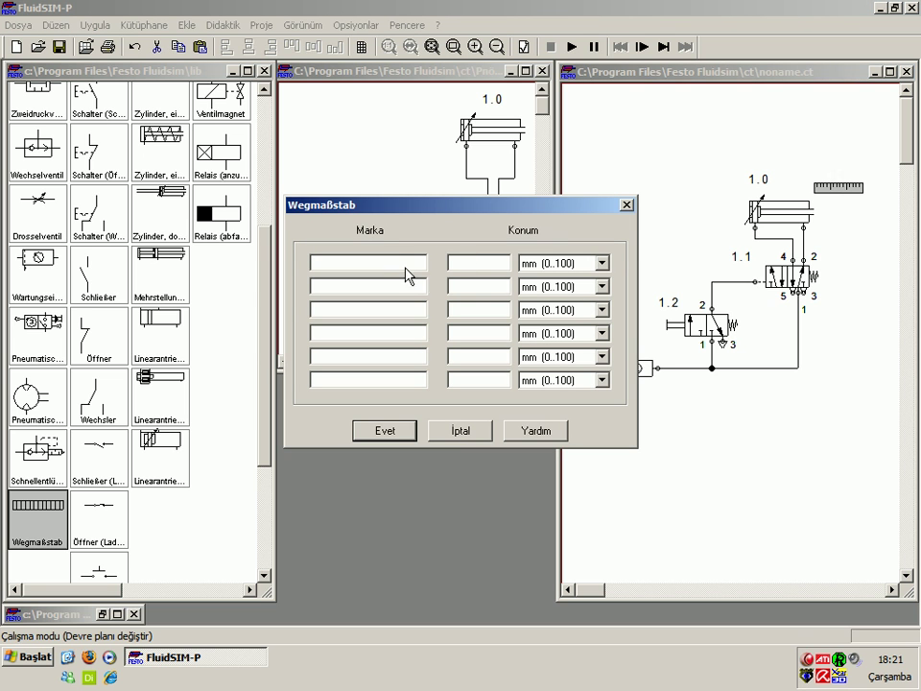
pyautogui.click(393, 268)
pyautogui.write('1.2')
pyautogui.click(382, 434)
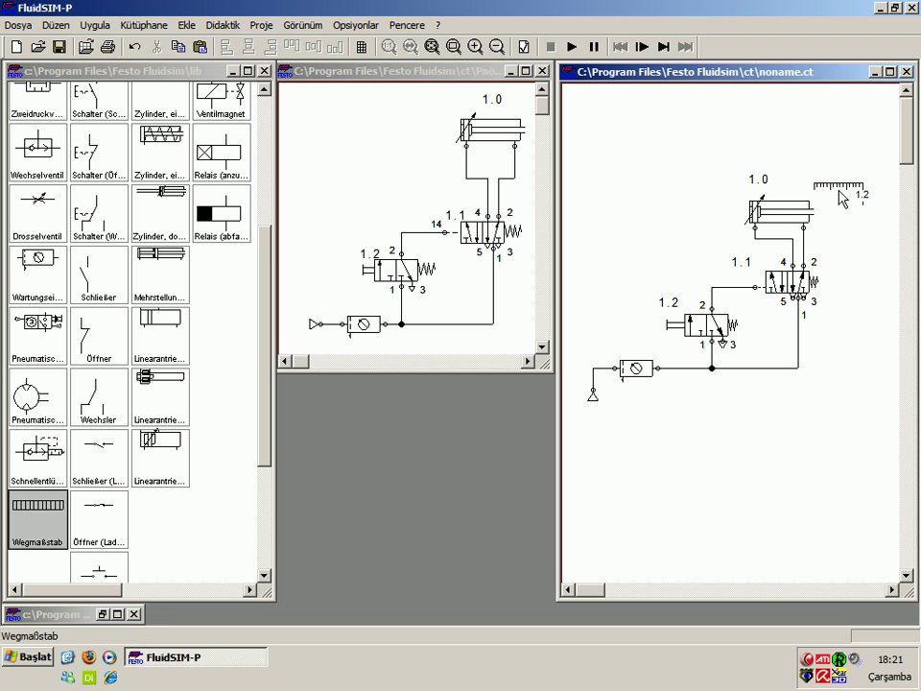
# Step: Inspect cylinder 1.0's properties, keeping the 100 mm stroke, and close them unchanged
pyautogui.doubleClick(781, 213)
pyautogui.doubleClick(462, 238)
pyautogui.click(508, 245)
pyautogui.click(449, 239)
pyautogui.click(495, 363)
pyautogui.click(391, 363)
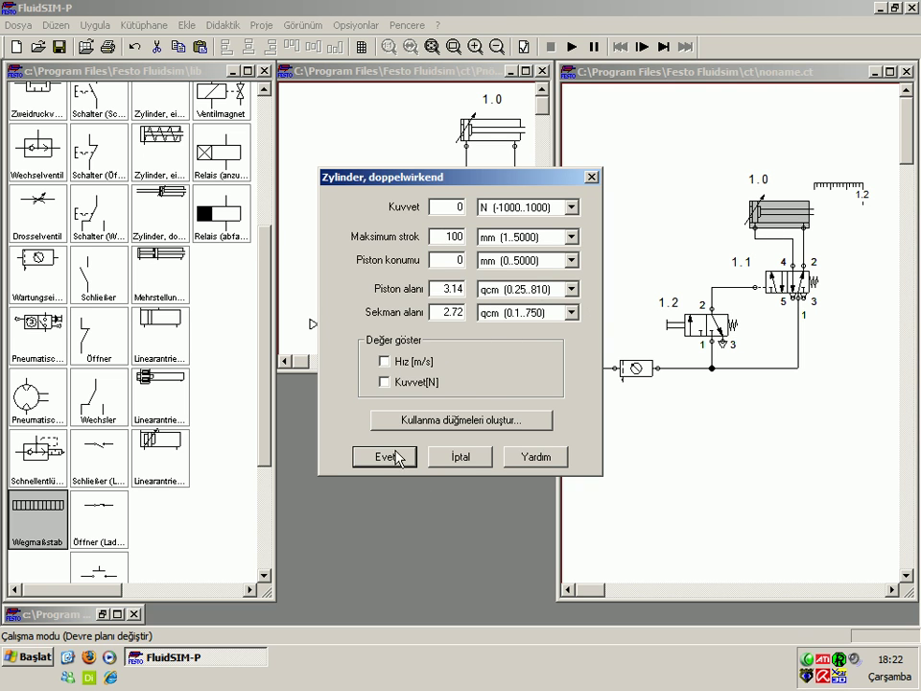
pyautogui.click(386, 457)
# Step: Reopen the distance rule properties to edit mark 1.2's position value
pyautogui.doubleClick(837, 186)
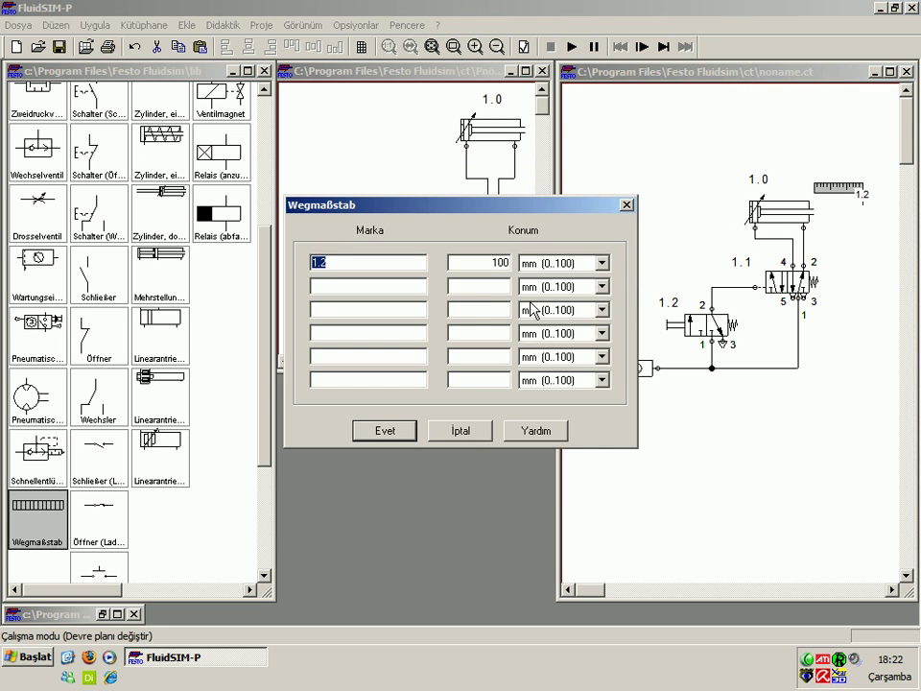
pyautogui.click(481, 266)
pyautogui.click(506, 258)
pyautogui.click(437, 433)
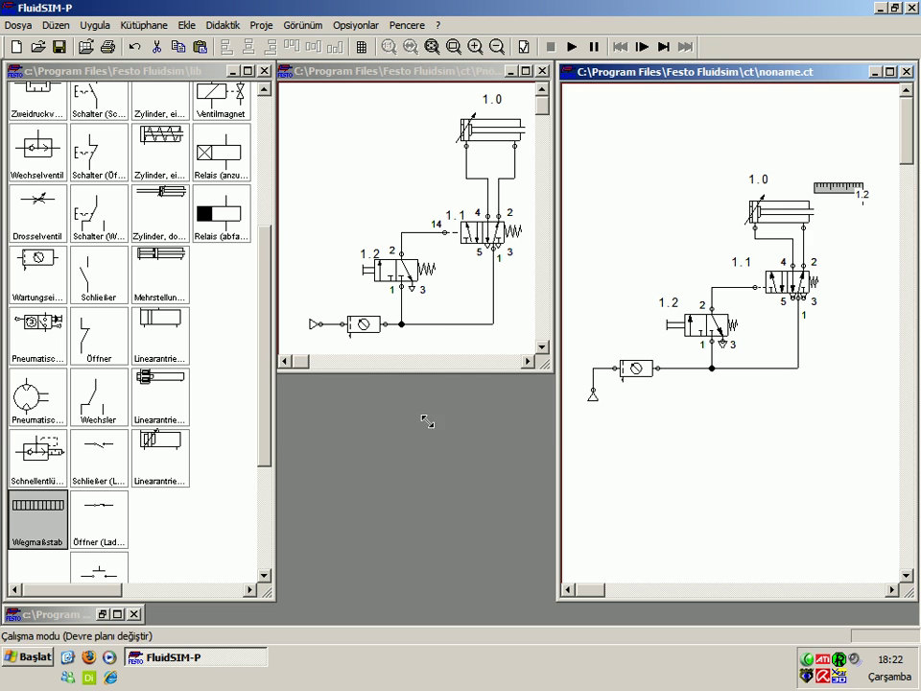
pyautogui.doubleClick(837, 190)
pyautogui.press('Tab')
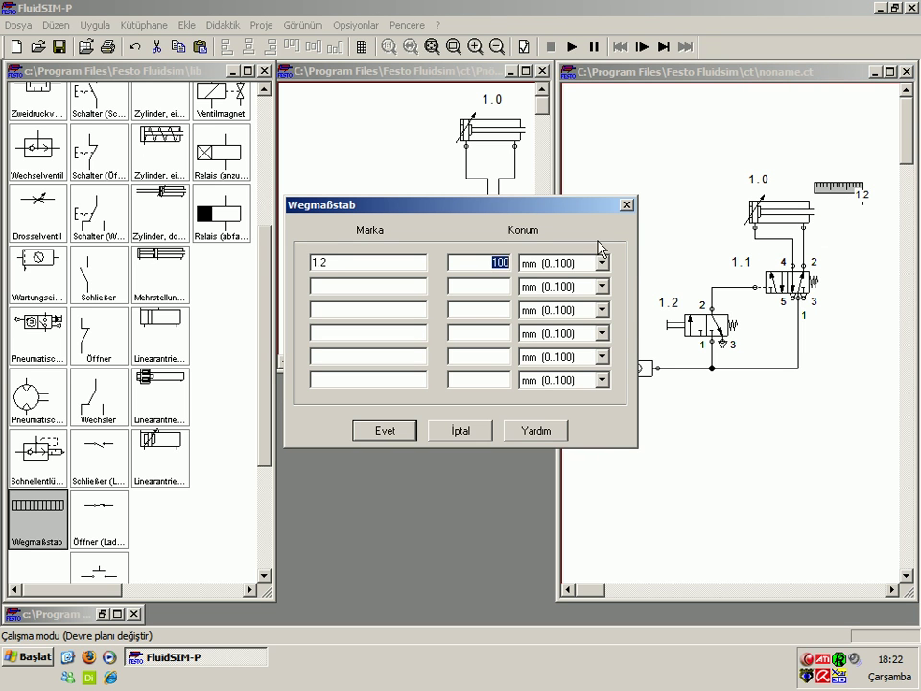
# Step: Set mark 1.2 at position 0 and make valve 1.2 roller-operated instead of push-button
pyautogui.write('0')
pyautogui.click(382, 434)
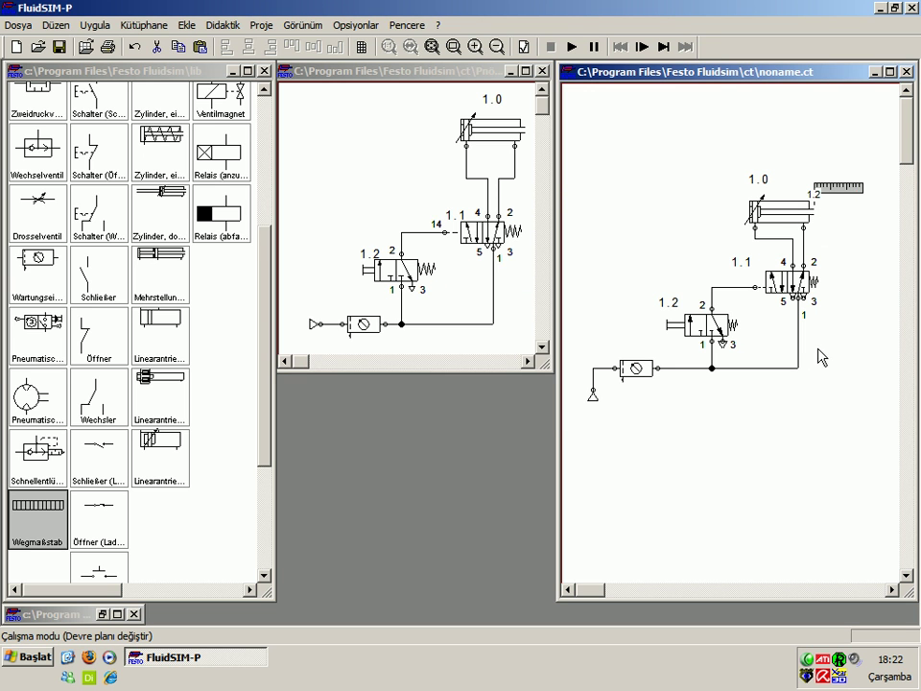
pyautogui.doubleClick(710, 324)
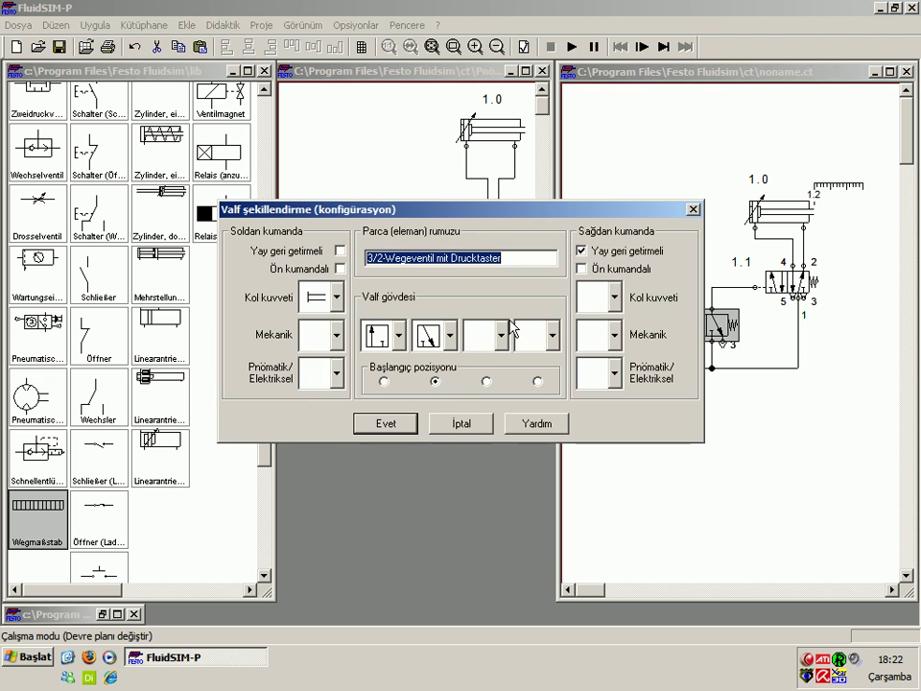
pyautogui.click(337, 297)
pyautogui.scroll(2, 329, 333)
pyautogui.click(321, 329)
pyautogui.click(336, 335)
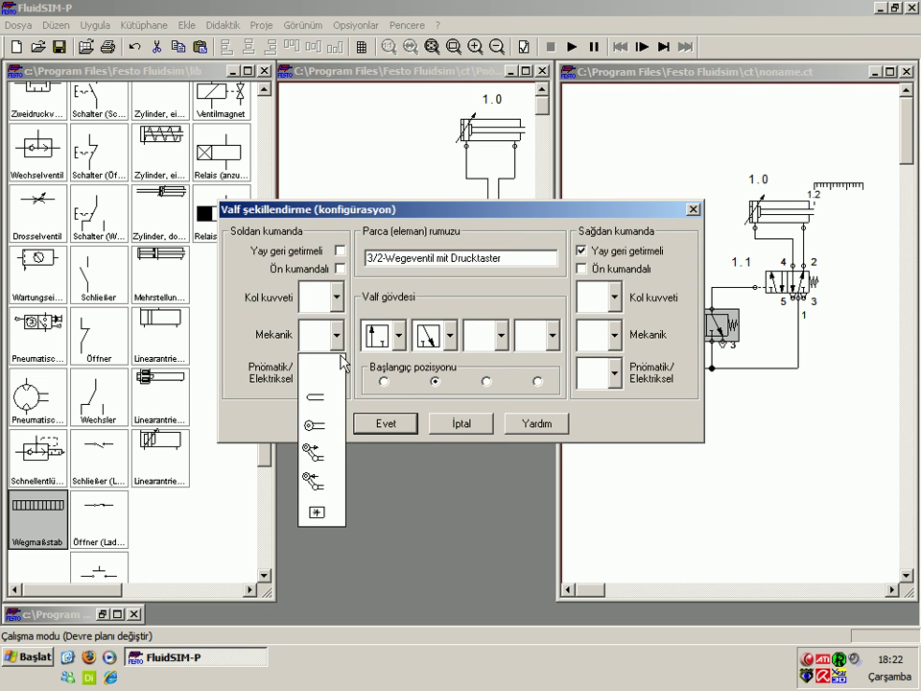
pyautogui.click(317, 447)
pyautogui.click(385, 423)
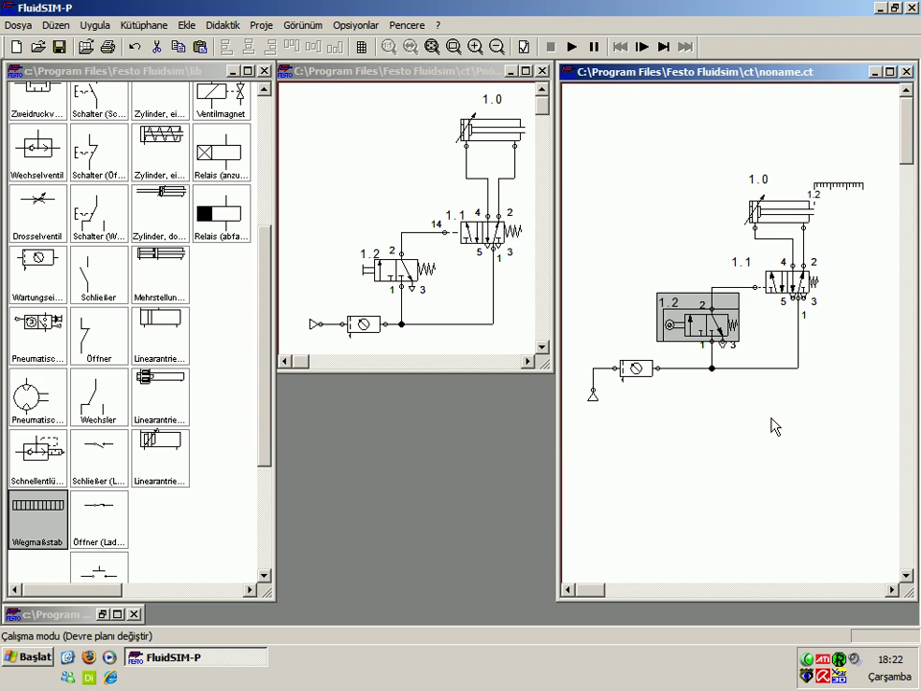
# Step: Recheck the distance rule, run and stop a brief F9 simulation, then maximize noname.ct
pyautogui.doubleClick(827, 195)
pyautogui.press('Tab')
pyautogui.click(403, 432)
pyautogui.click(693, 338)
pyautogui.click(656, 246)
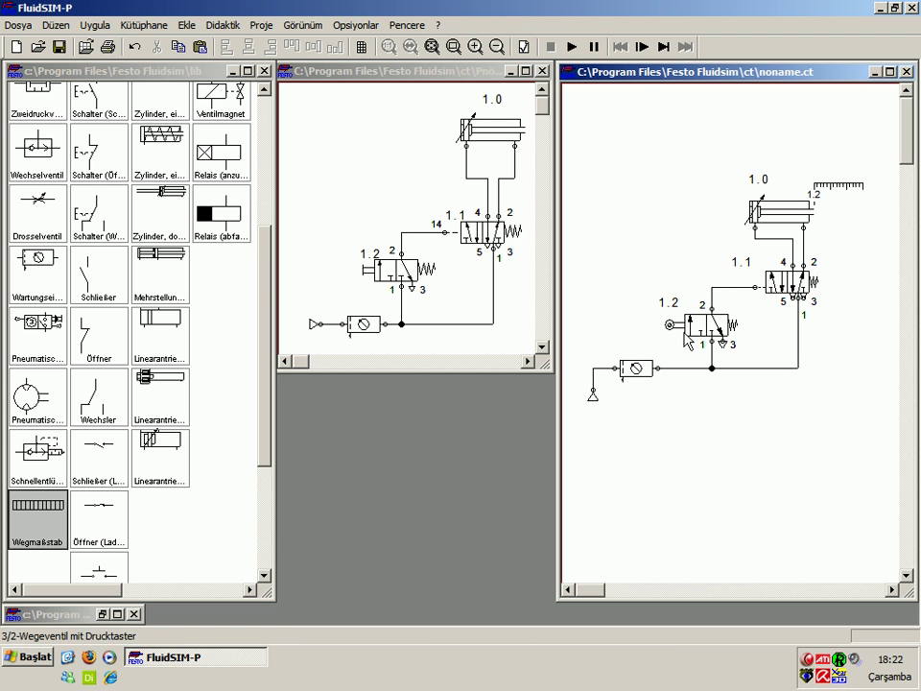
pyautogui.press('F9')
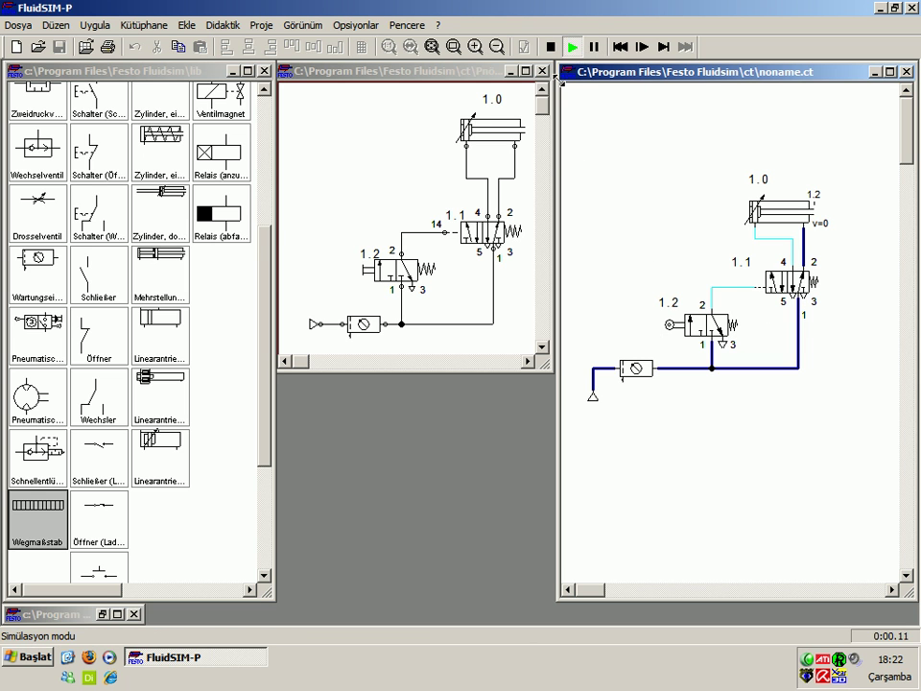
pyautogui.click(549, 47)
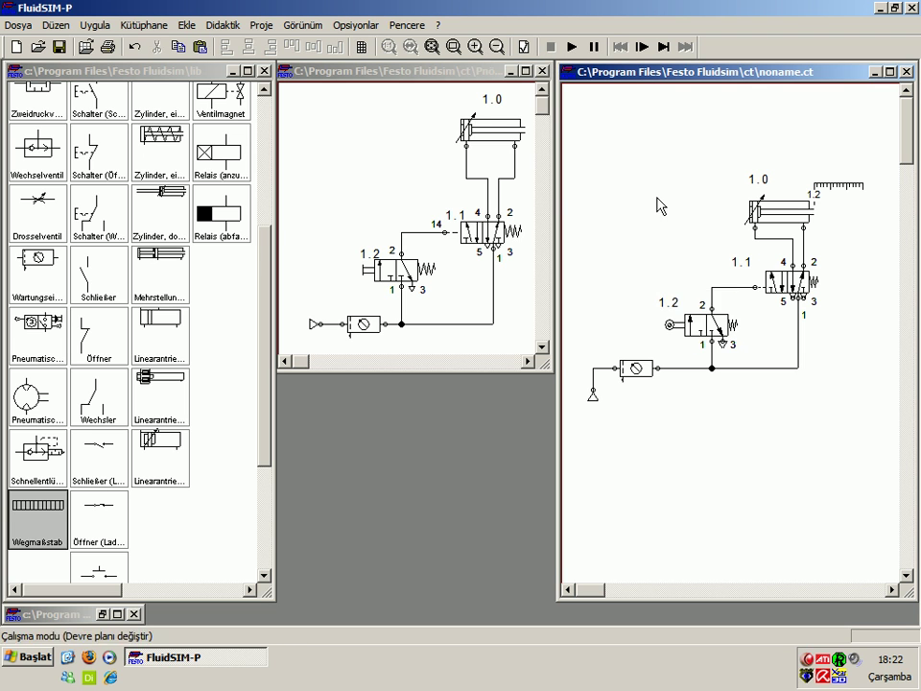
pyautogui.doubleClick(600, 73)
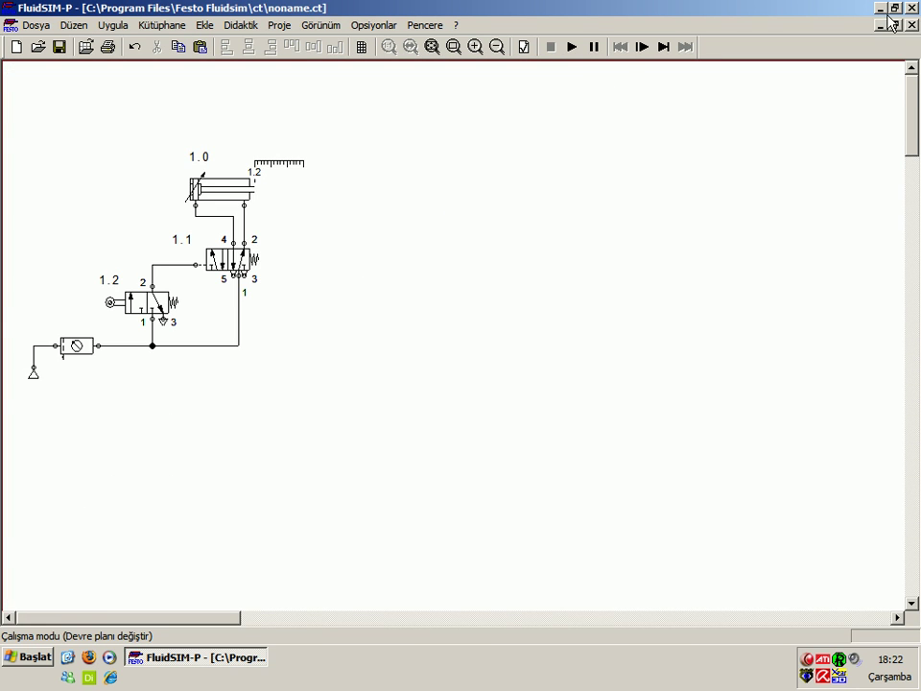
# Step: Clear the 1.2 mark from the cylinder's distance rule, leaving the Marka field empty
pyautogui.click(894, 24)
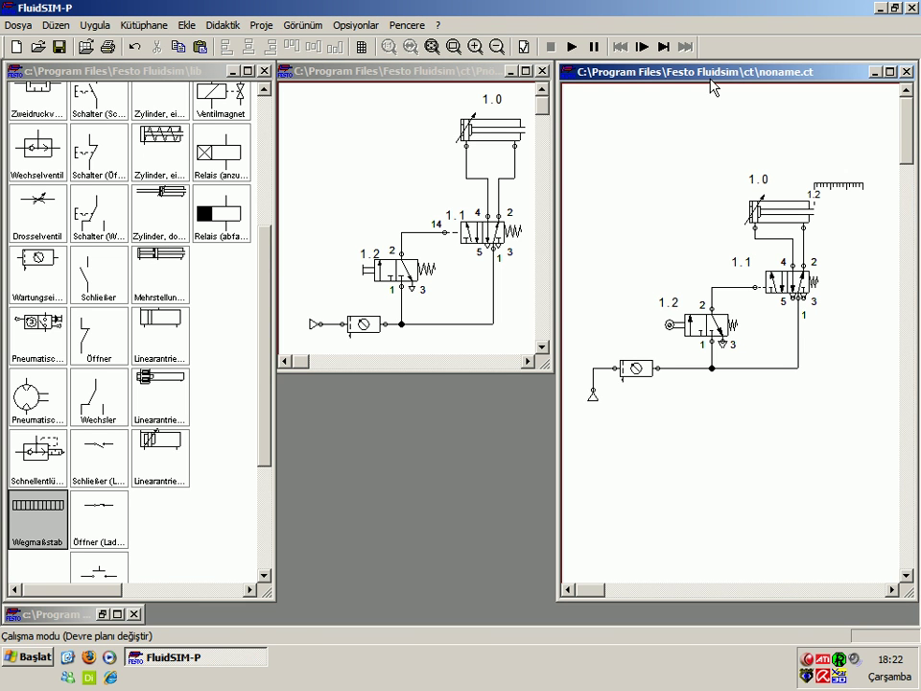
pyautogui.moveTo(711, 81); pyautogui.dragTo(711, 84)
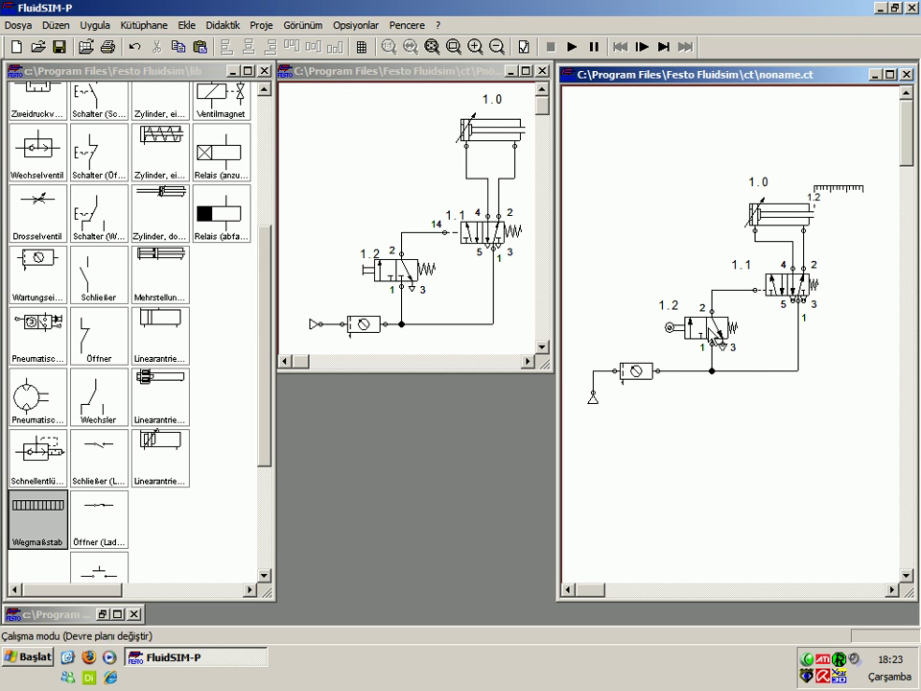
pyautogui.moveTo(671, 328)
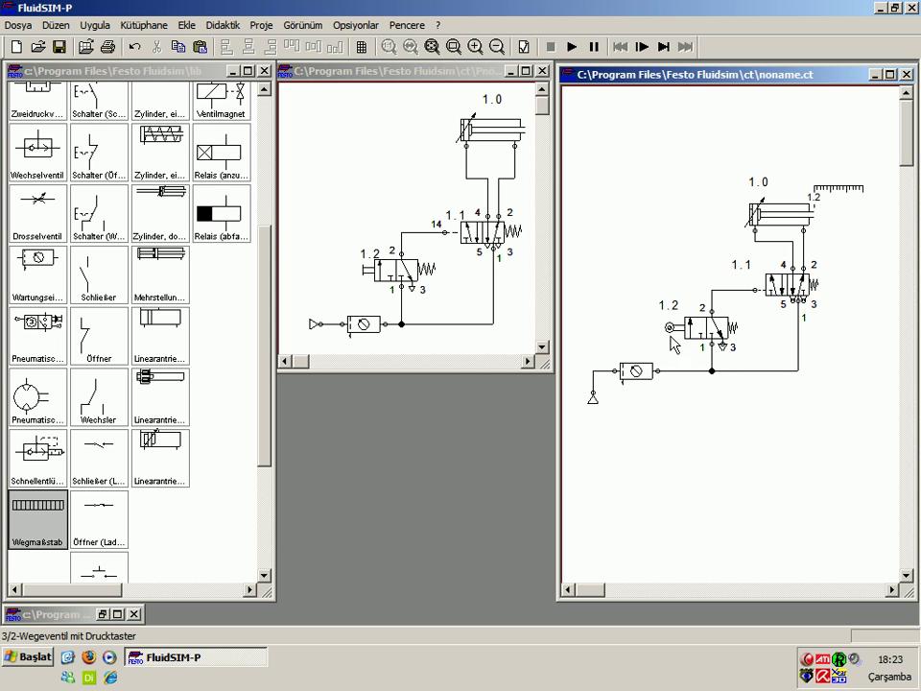
pyautogui.click(674, 305)
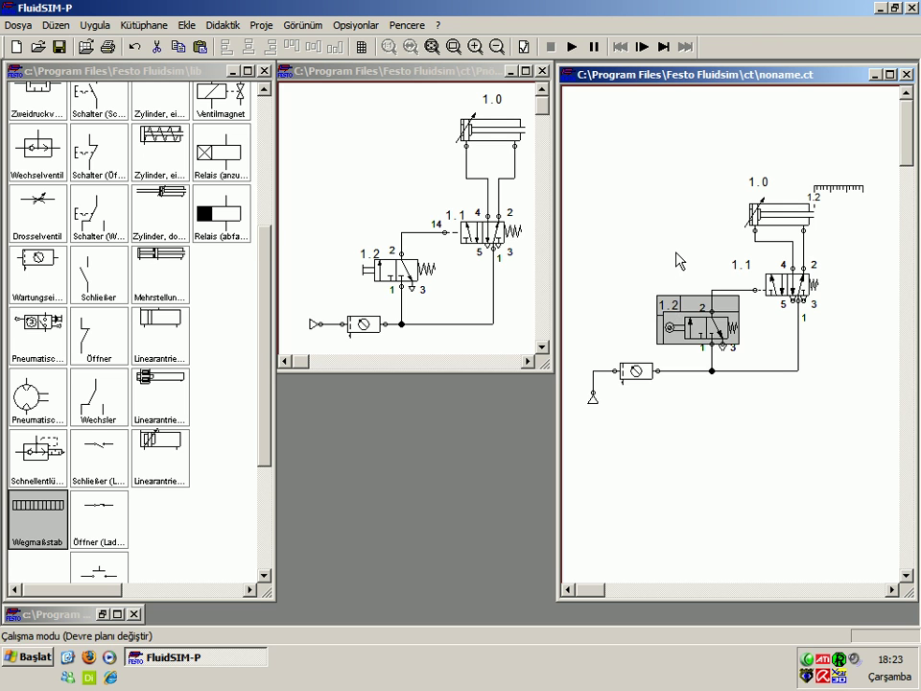
pyautogui.doubleClick(839, 192)
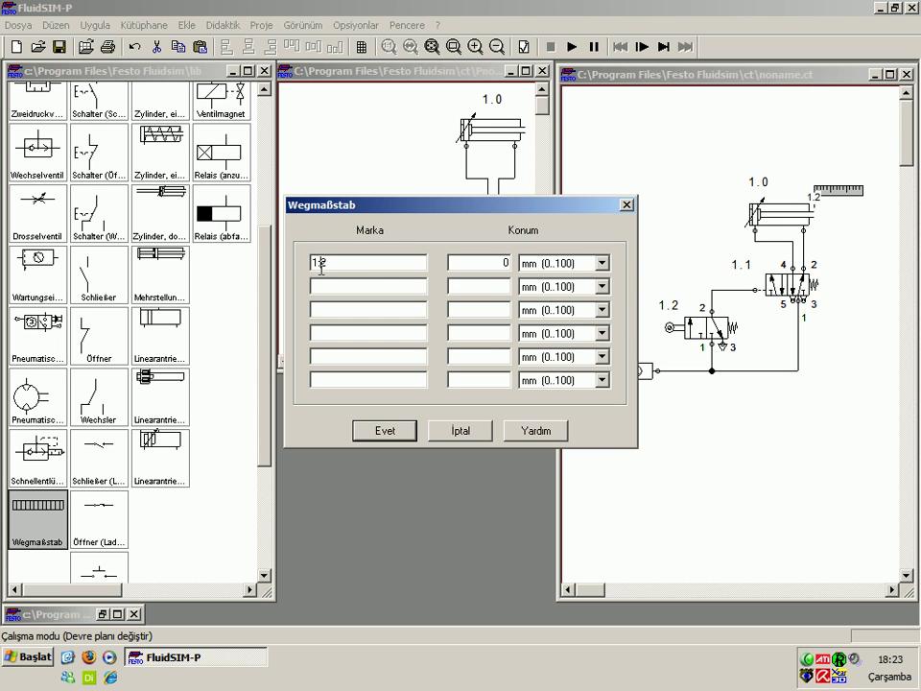
pyautogui.moveTo(367, 211); pyautogui.dragTo(346, 206)
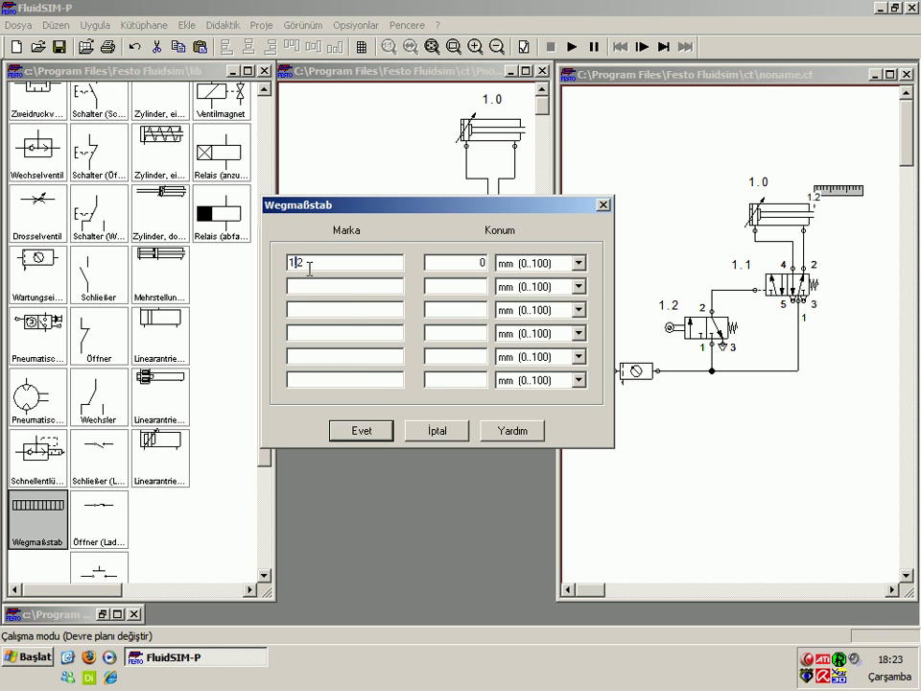
pyautogui.click(378, 436)
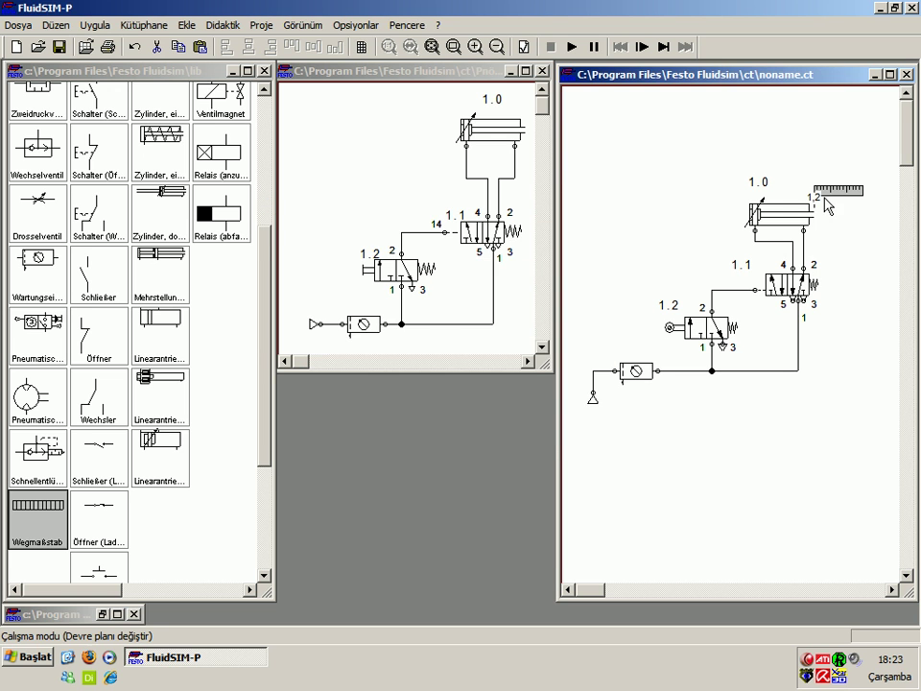
pyautogui.doubleClick(831, 192)
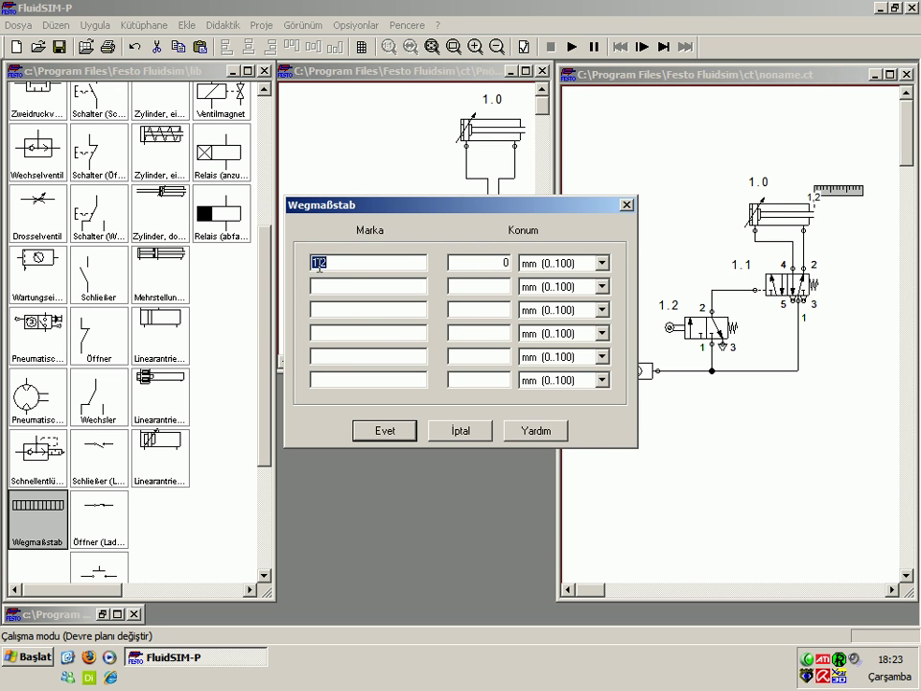
pyautogui.press('BackSpace')
pyautogui.press('Return')
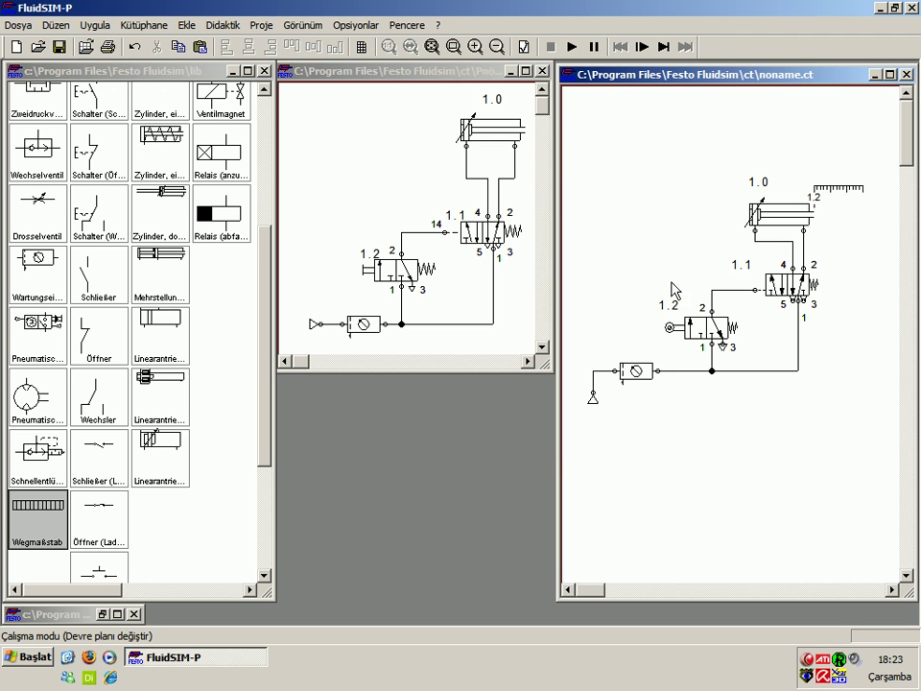
# Step: Ungroup valve 1.2 with Grup çöz, move its 1.2 label box aside and delete it
pyautogui.click(673, 305)
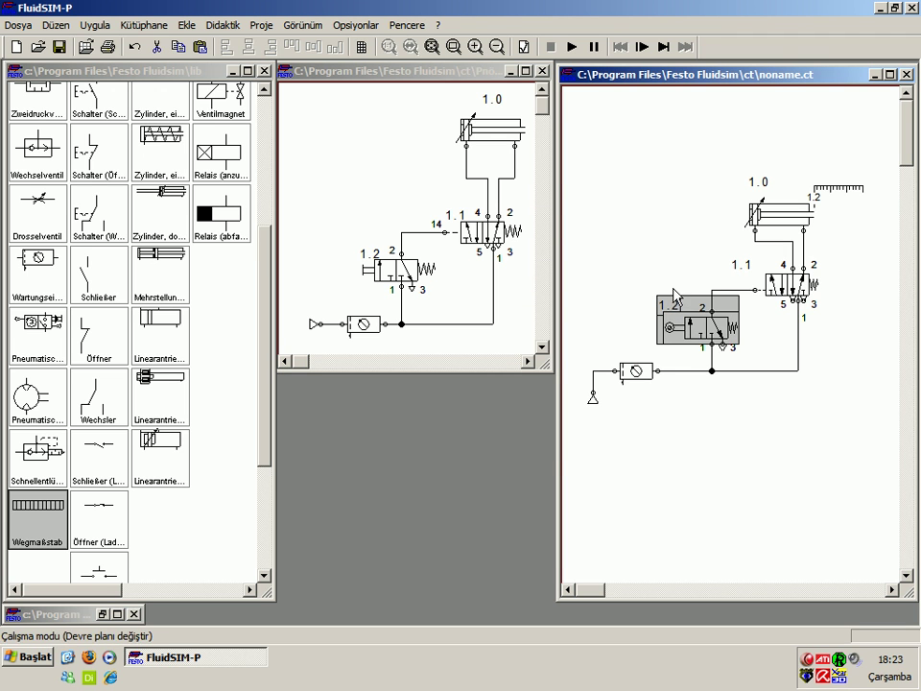
pyautogui.rightClick(685, 314)
pyautogui.click(718, 411)
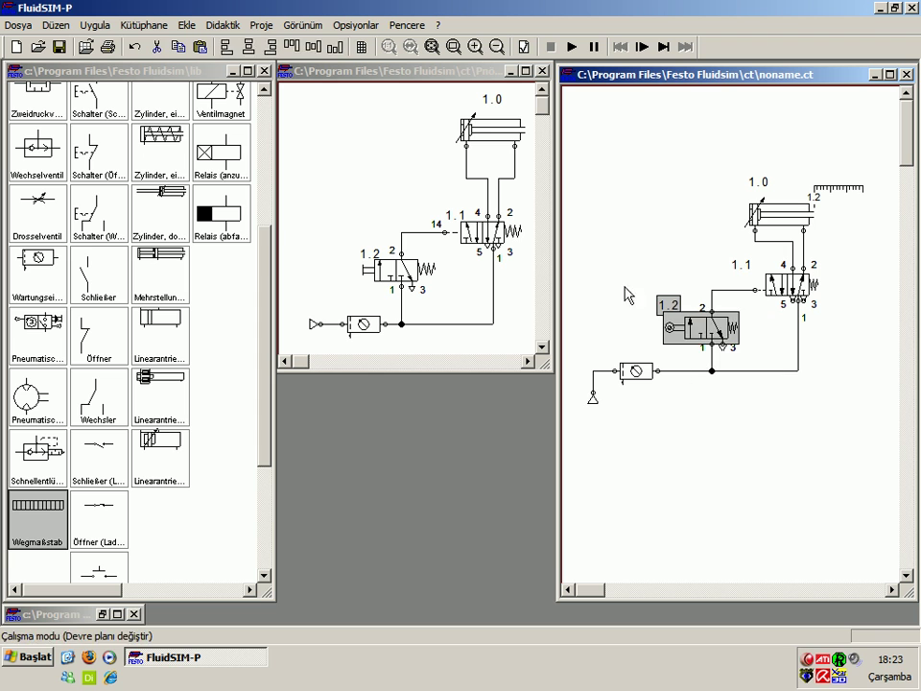
pyautogui.moveTo(678, 309); pyautogui.dragTo(679, 271)
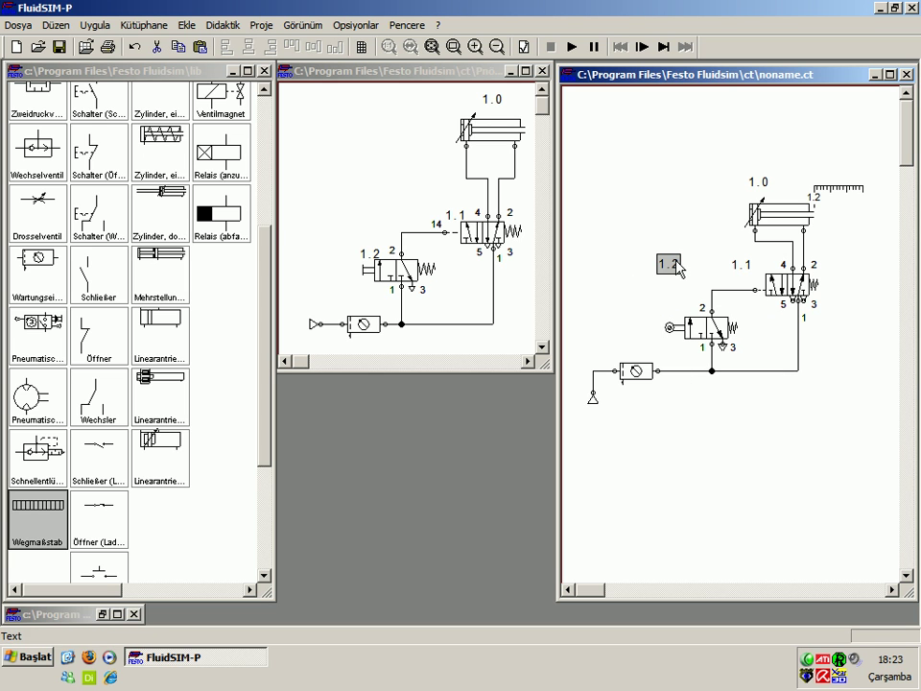
pyautogui.press('Delete')
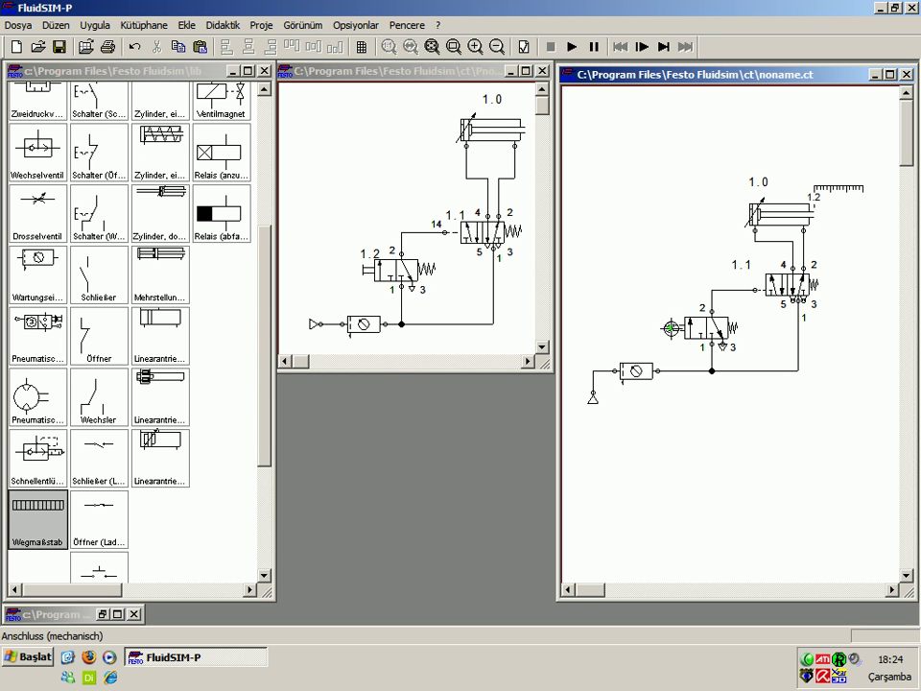
# Step: Mark valve 1.2's mechanical connector as 1.2 and start the simulation
pyautogui.doubleClick(668, 328)
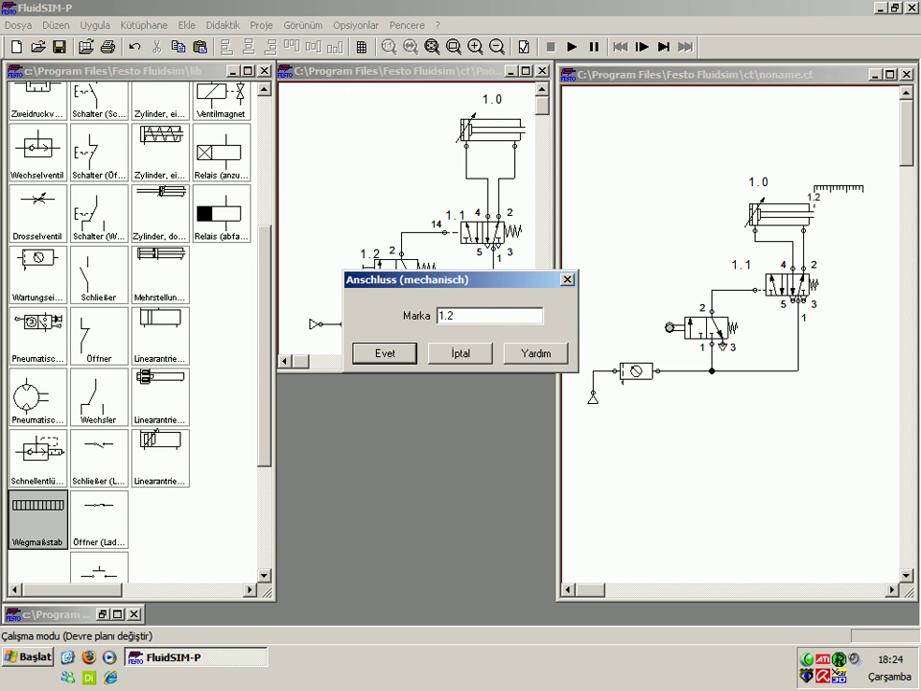
pyautogui.press('Return')
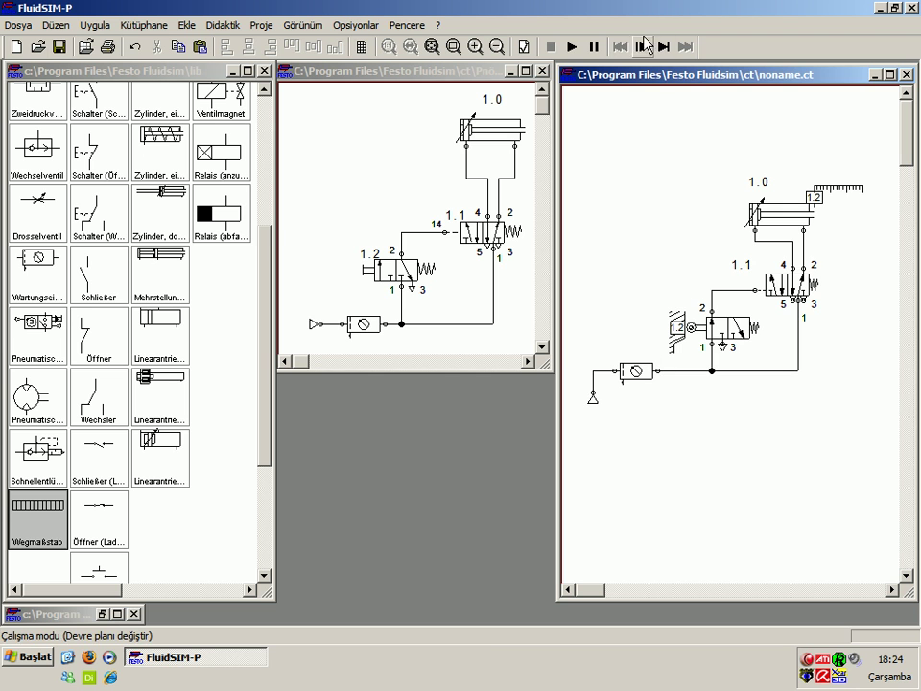
pyautogui.click(572, 46)
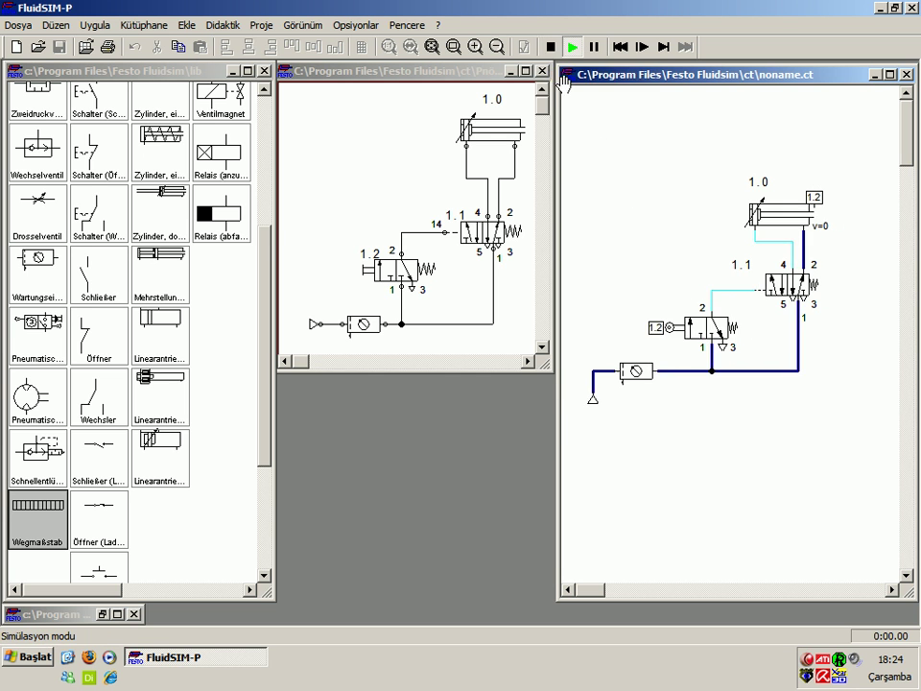
# Step: Stop the simulation and set mark 1.2's position on the distance rule to 0 mm
pyautogui.click(550, 46)
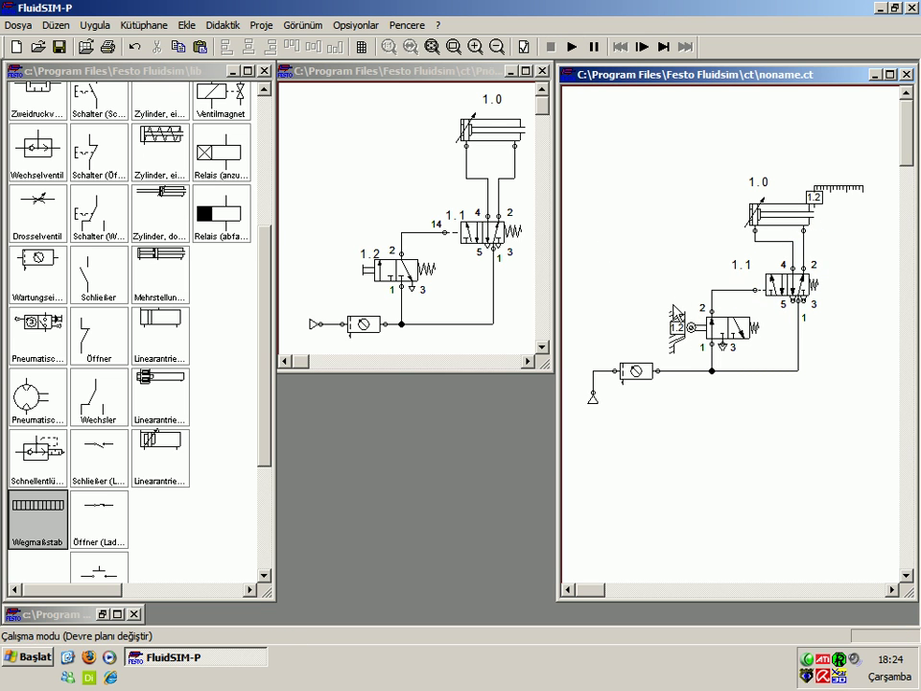
pyautogui.doubleClick(687, 327)
pyautogui.click(462, 351)
pyautogui.doubleClick(828, 193)
pyautogui.doubleClick(487, 262)
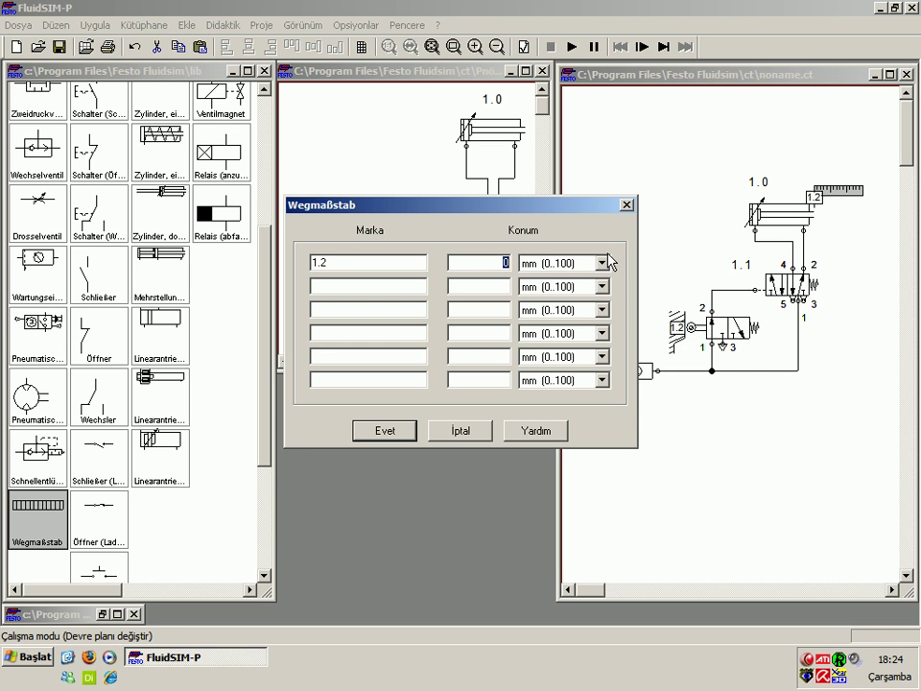
pyautogui.click(374, 430)
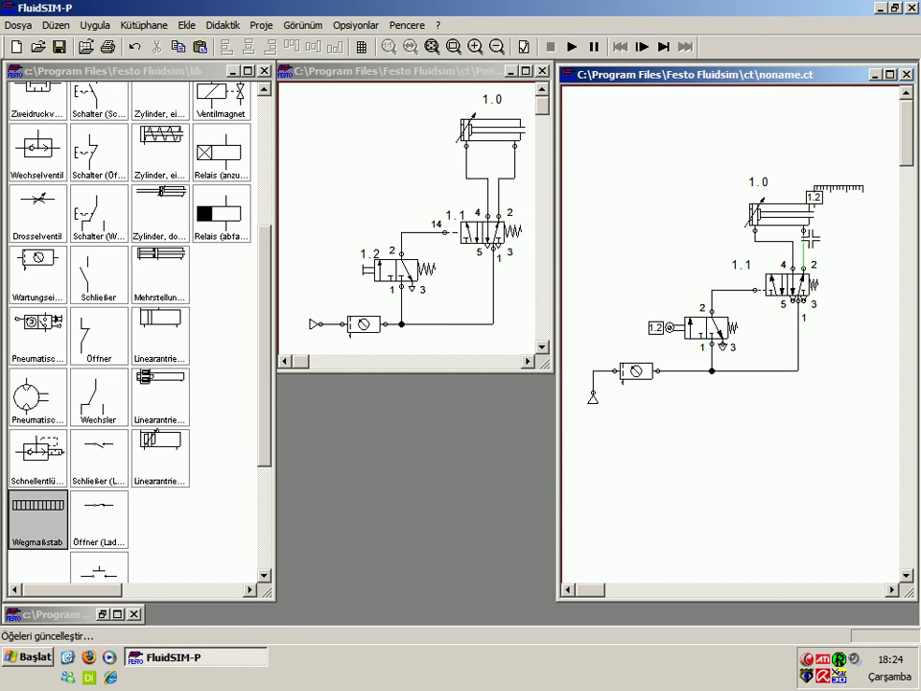
pyautogui.doubleClick(848, 197)
pyautogui.doubleClick(485, 262)
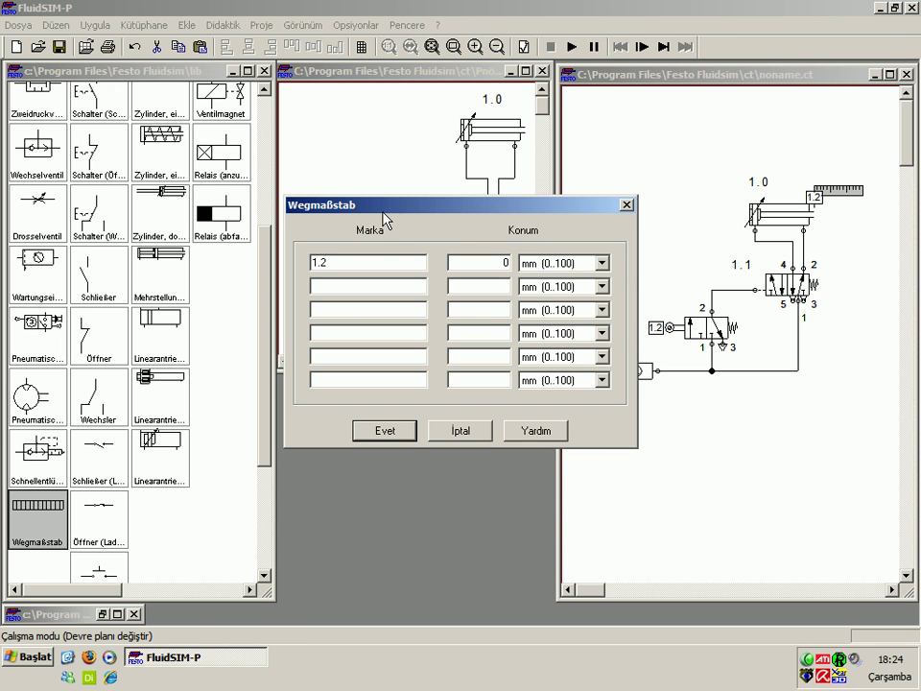
pyautogui.click(378, 432)
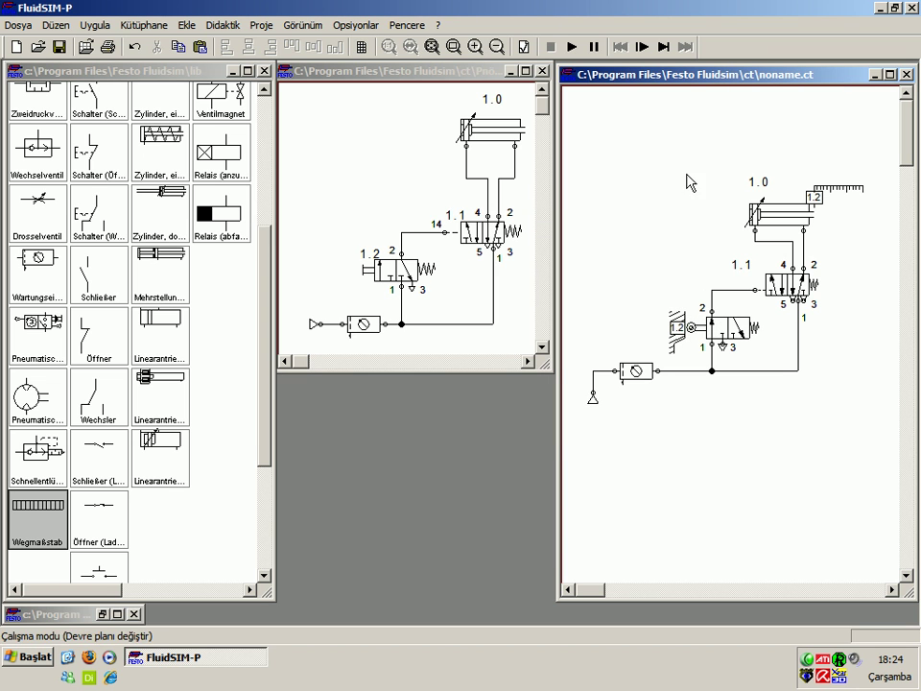
# Step: Give valve 1.2 a pushbutton manual actuator
pyautogui.doubleClick(721, 342)
pyautogui.click(336, 335)
pyautogui.click(331, 370)
pyautogui.click(336, 297)
pyautogui.click(320, 336)
pyautogui.click(387, 423)
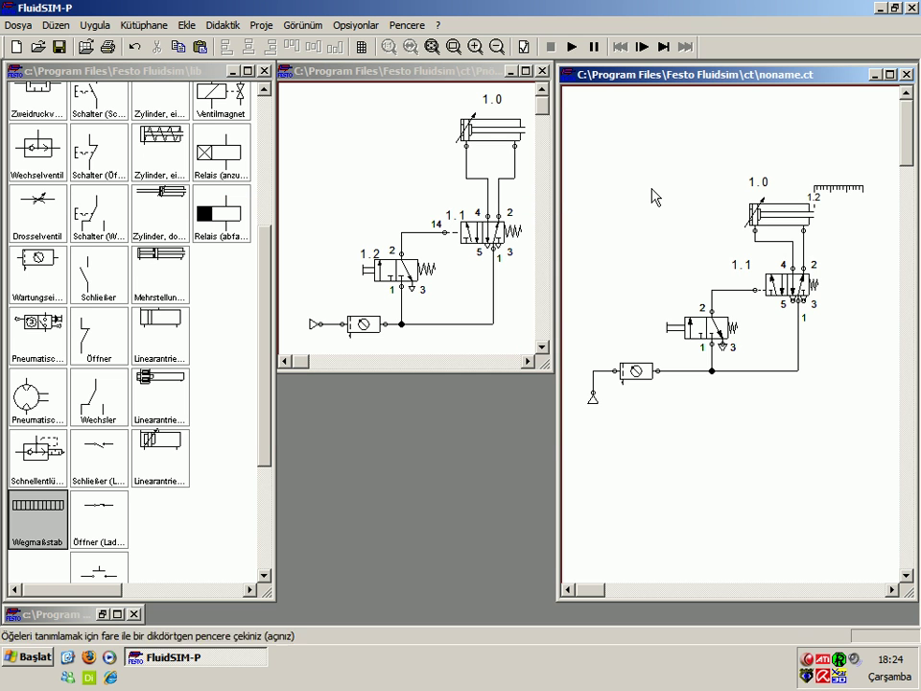
# Step: Close noname.ct and Devre 1 without saving, answering Hayır both times
pyautogui.click(906, 74)
pyautogui.click(432, 363)
pyautogui.hotkey('ctrl', 'F4')
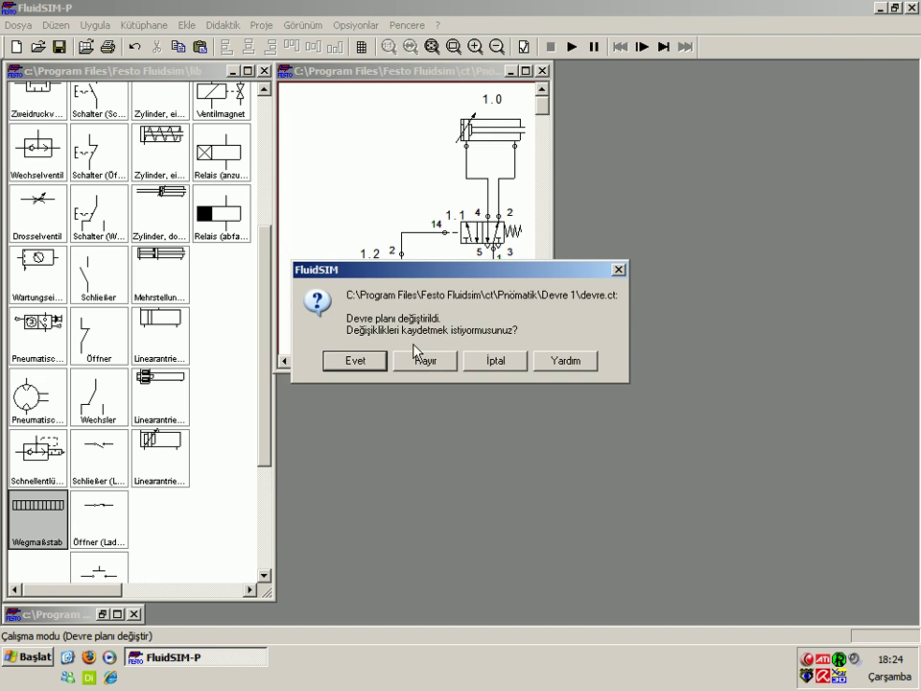
pyautogui.click(419, 360)
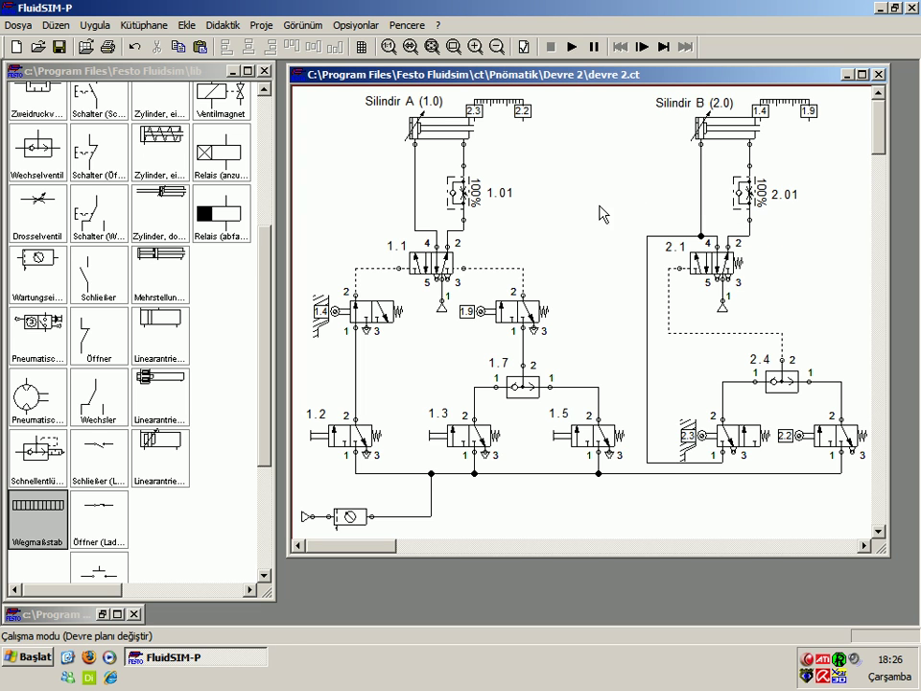
# Step: Try a 34% opening on throttle valve 1.01, discard it, and run the Devre 2 simulation
pyautogui.doubleClick(465, 199)
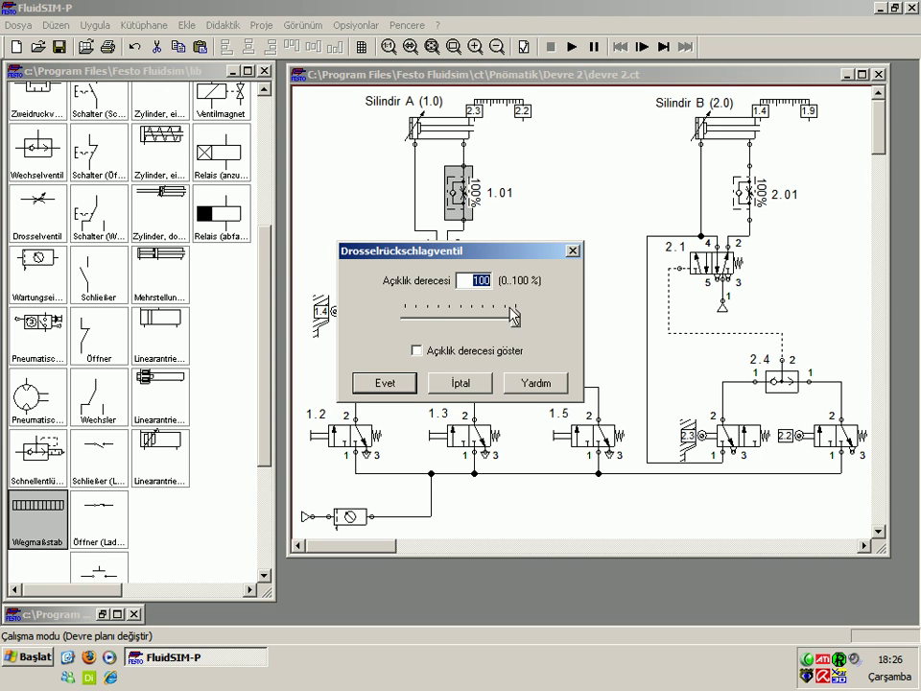
pyautogui.moveTo(495, 261); pyautogui.dragTo(493, 275)
pyautogui.moveTo(514, 329)
pyautogui.mouseDown()
pyautogui.moveTo(444, 332)
pyautogui.moveTo(515, 333)
pyautogui.mouseUp()
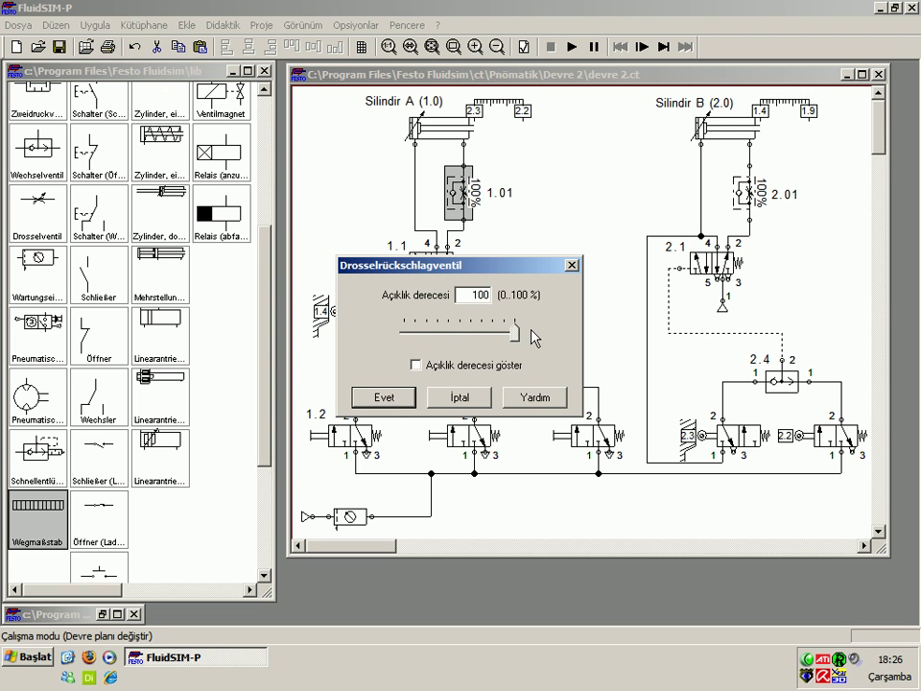
pyautogui.click(477, 373)
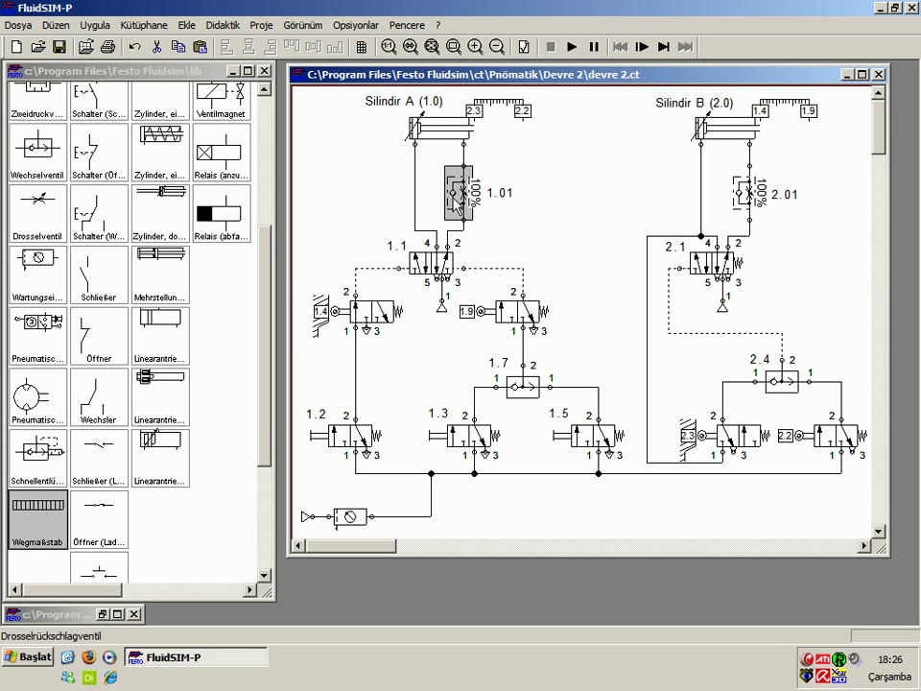
pyautogui.press('space')
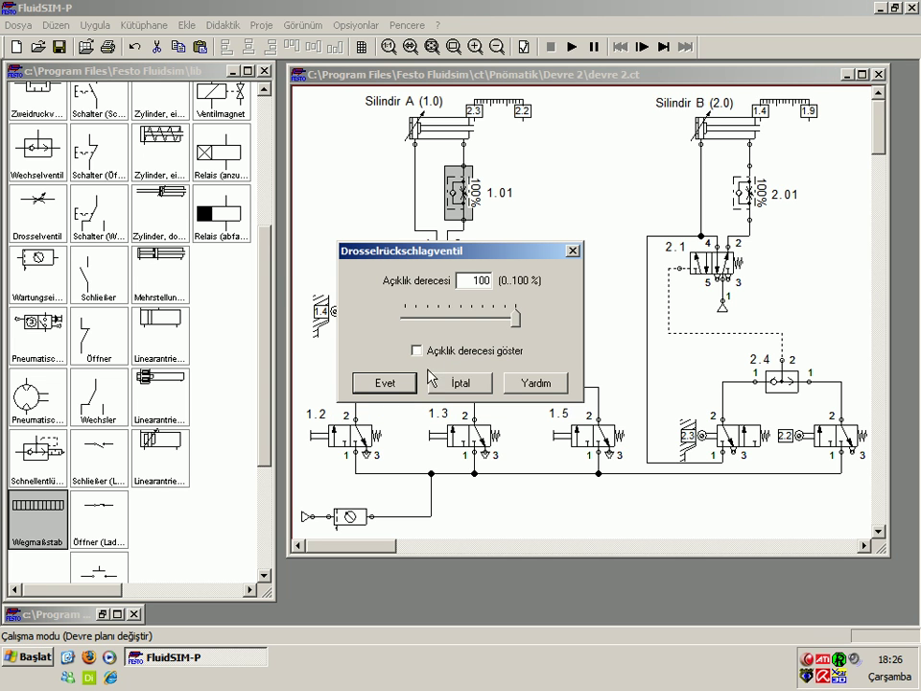
pyautogui.press('Return')
pyautogui.doubleClick(459, 192)
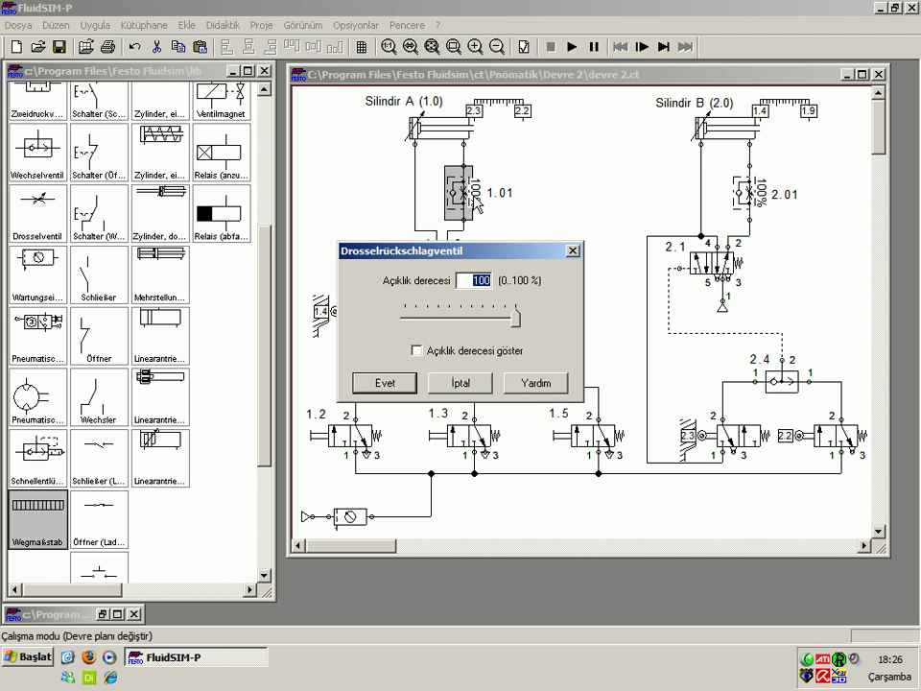
pyautogui.click(403, 382)
pyautogui.click(581, 261)
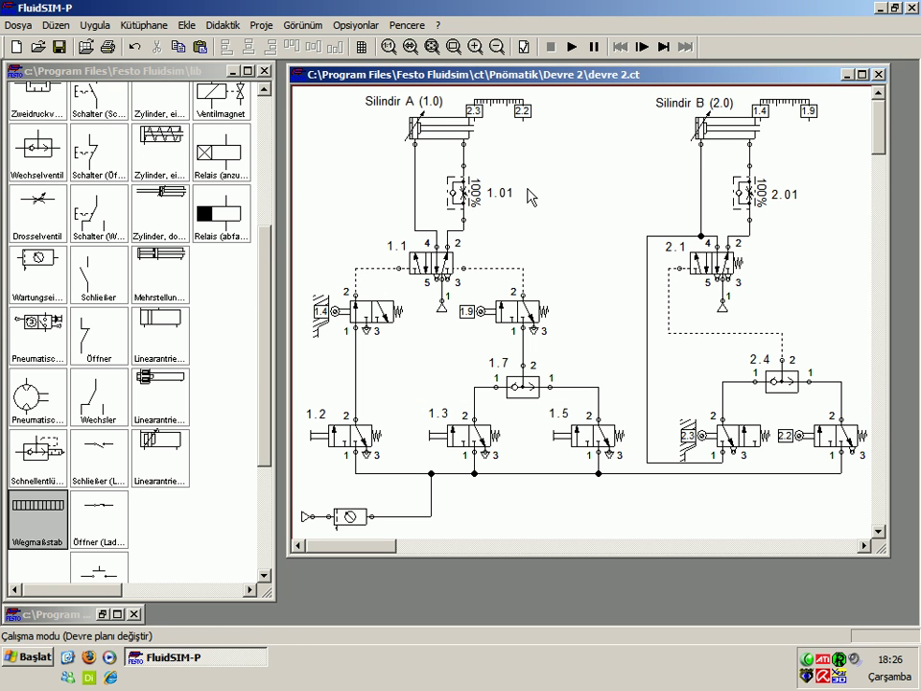
pyautogui.click(572, 46)
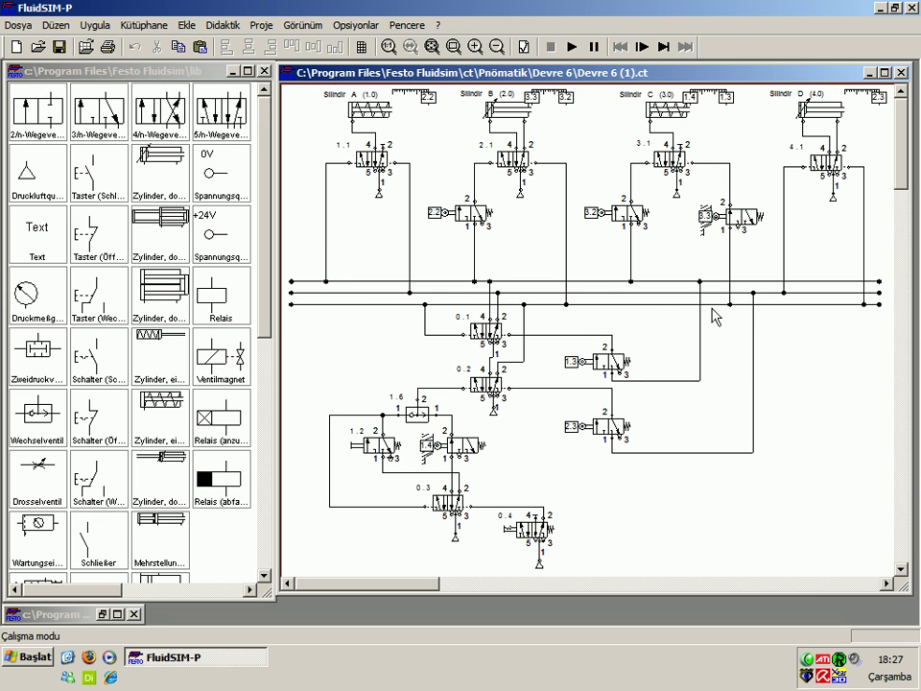
# Step: Start a new circuit and place two 4/n way valves at its left and right
pyautogui.click(15, 46)
pyautogui.moveTo(356, 72); pyautogui.dragTo(356, 86)
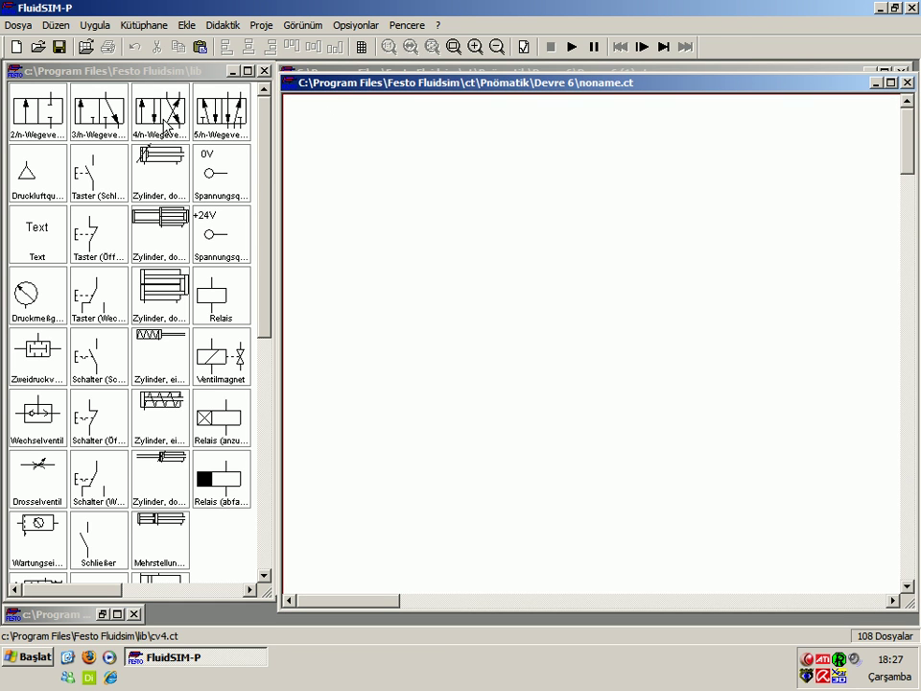
pyautogui.moveTo(167, 123)
pyautogui.mouseDown()
pyautogui.moveTo(367, 197)
pyautogui.moveTo(340, 310)
pyautogui.mouseUp()
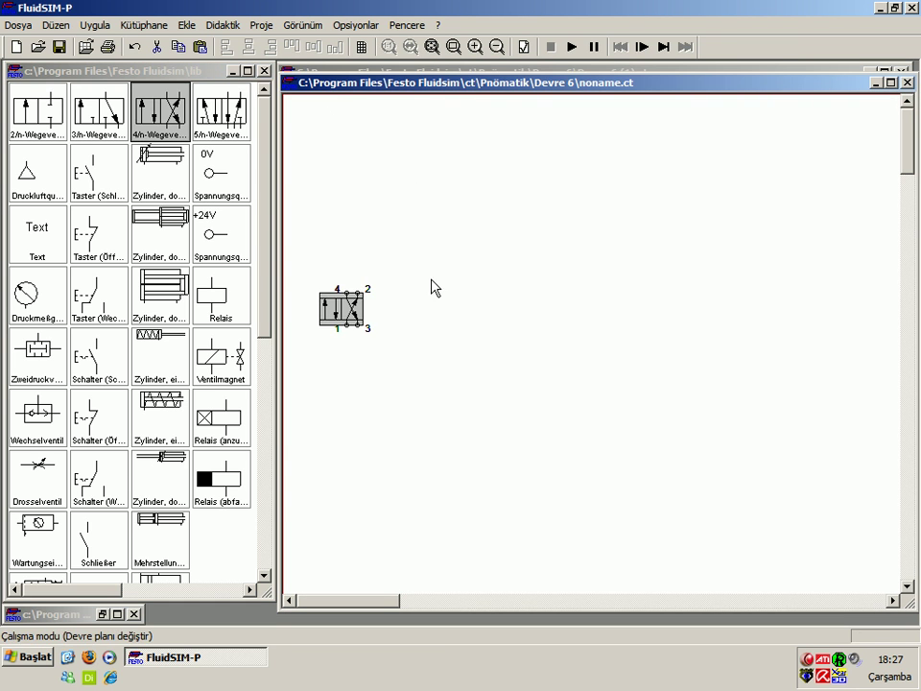
pyautogui.moveTo(169, 123); pyautogui.dragTo(836, 305)
pyautogui.click(568, 373)
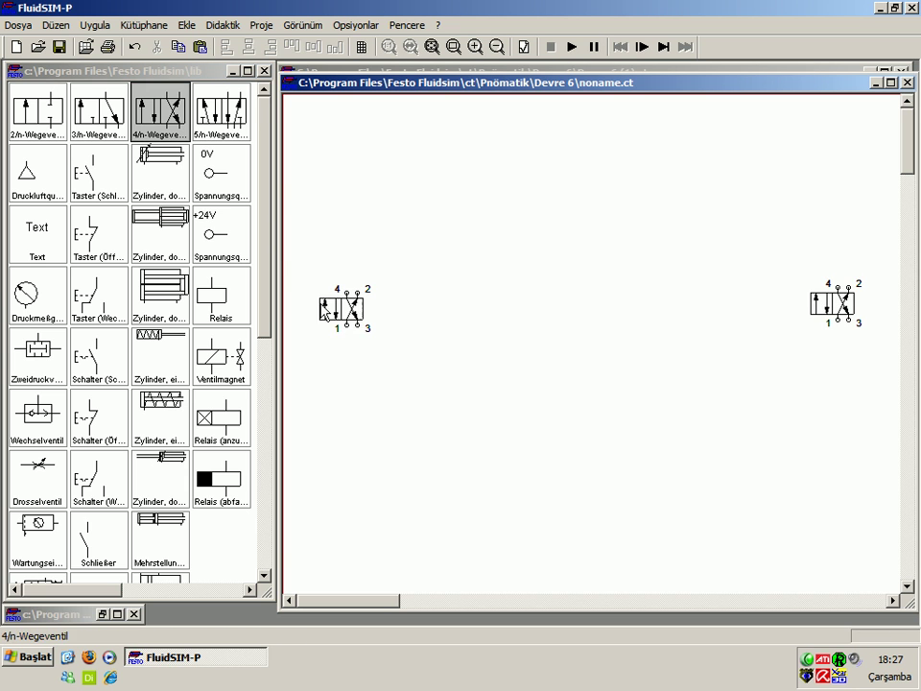
pyautogui.moveTo(326, 312); pyautogui.dragTo(310, 312)
pyautogui.moveTo(831, 300); pyautogui.dragTo(837, 307)
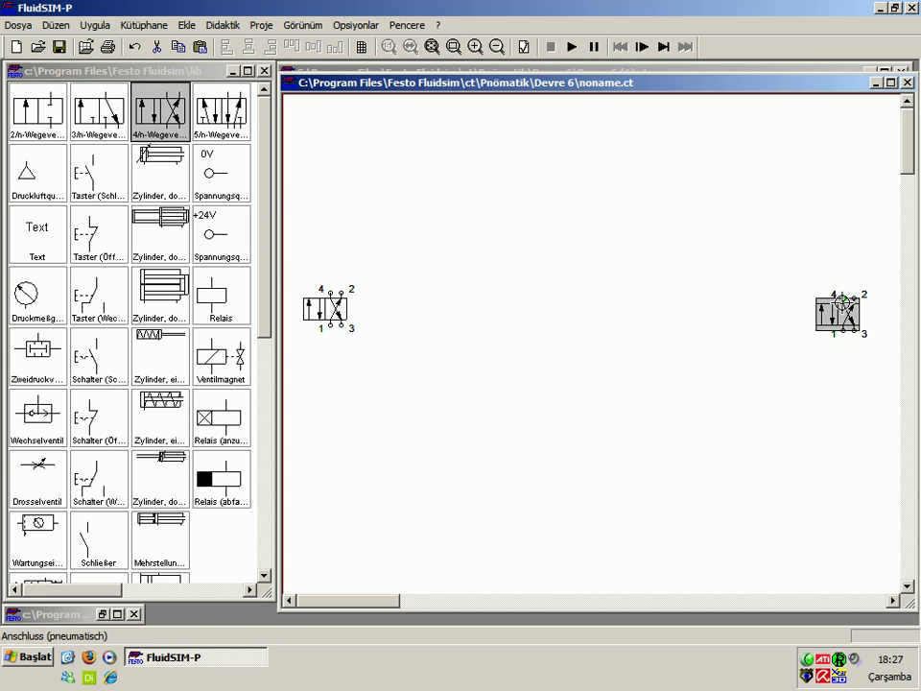
pyautogui.click(632, 237)
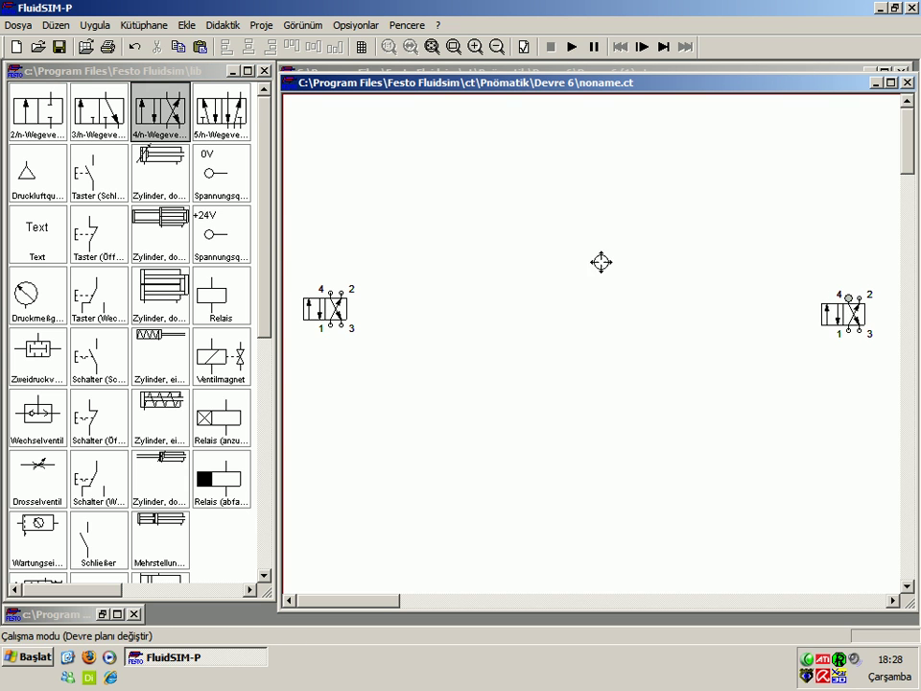
# Step: Connect the left valve's port 2 to the right valve's port 4 with a pneumatic line
pyautogui.moveTo(341, 287); pyautogui.dragTo(840, 295)
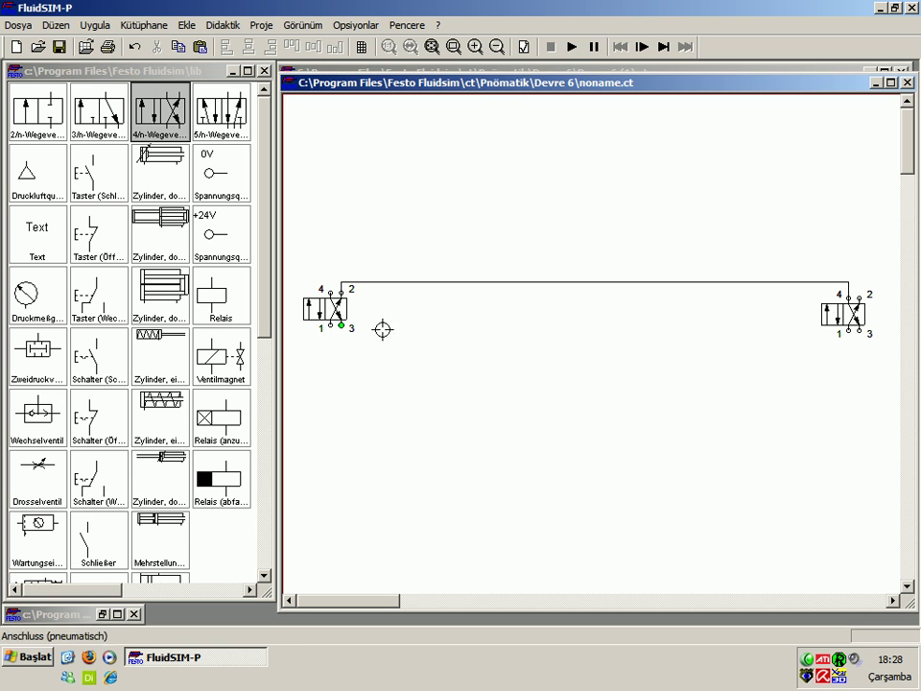
pyautogui.click(354, 283)
pyautogui.click(414, 275)
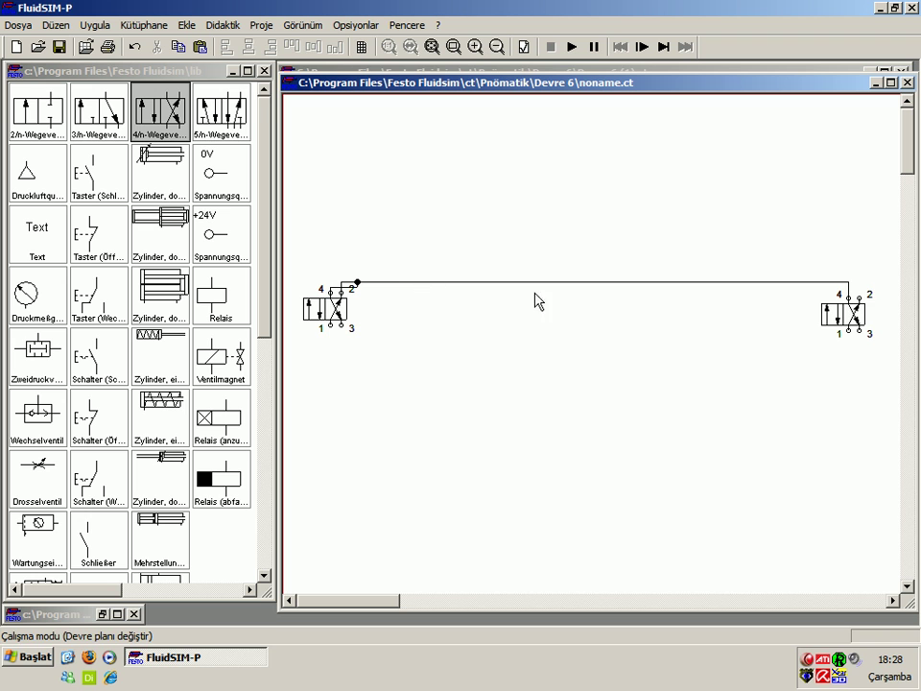
pyautogui.click(832, 281)
pyautogui.click(787, 331)
pyautogui.click(855, 331)
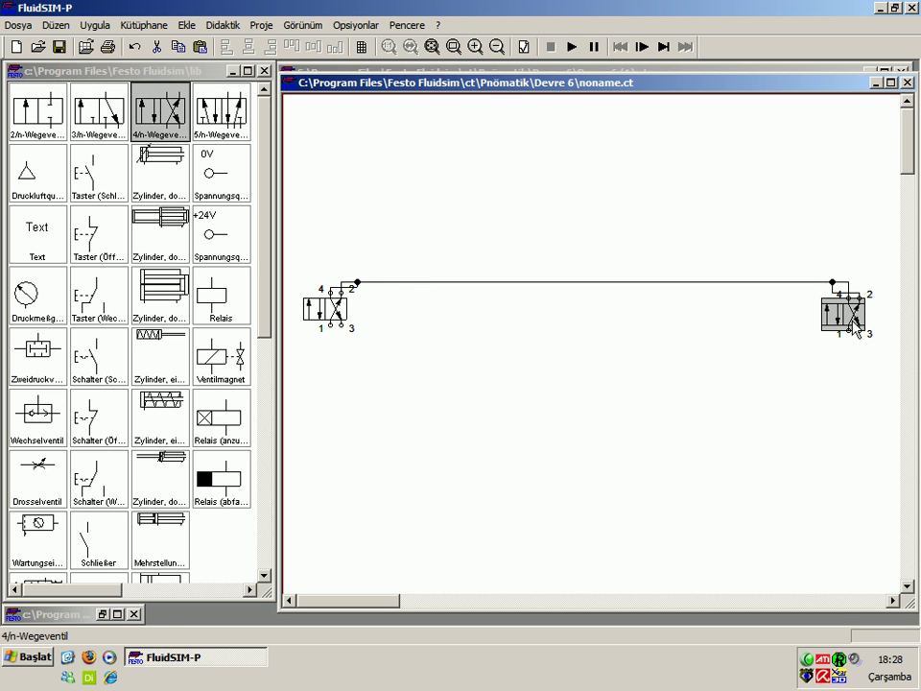
pyautogui.click(819, 270)
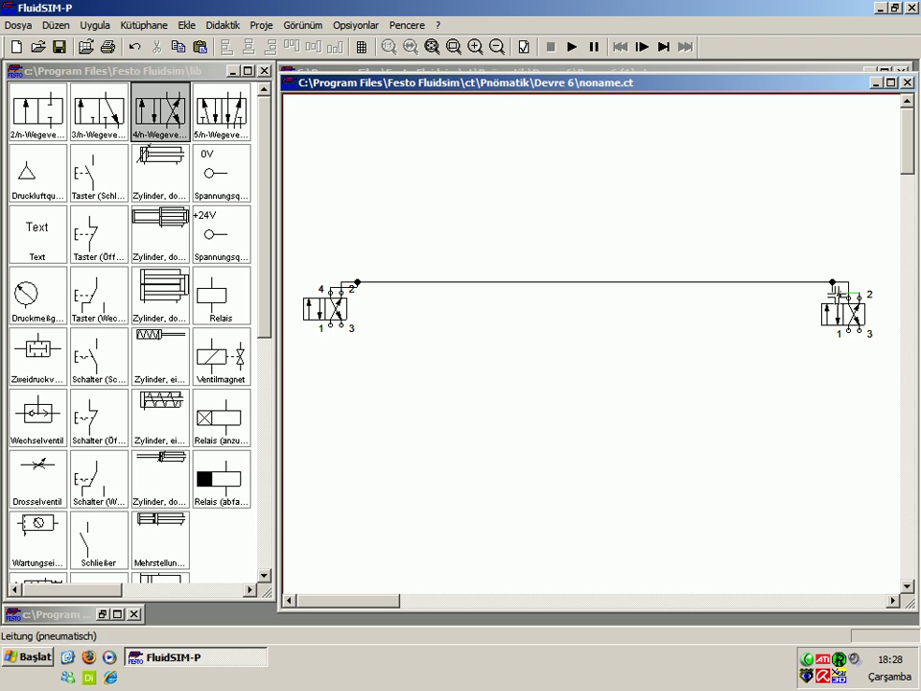
# Step: Delete both 4/n valves and stretch the remaining line's ends further outward
pyautogui.click(846, 314)
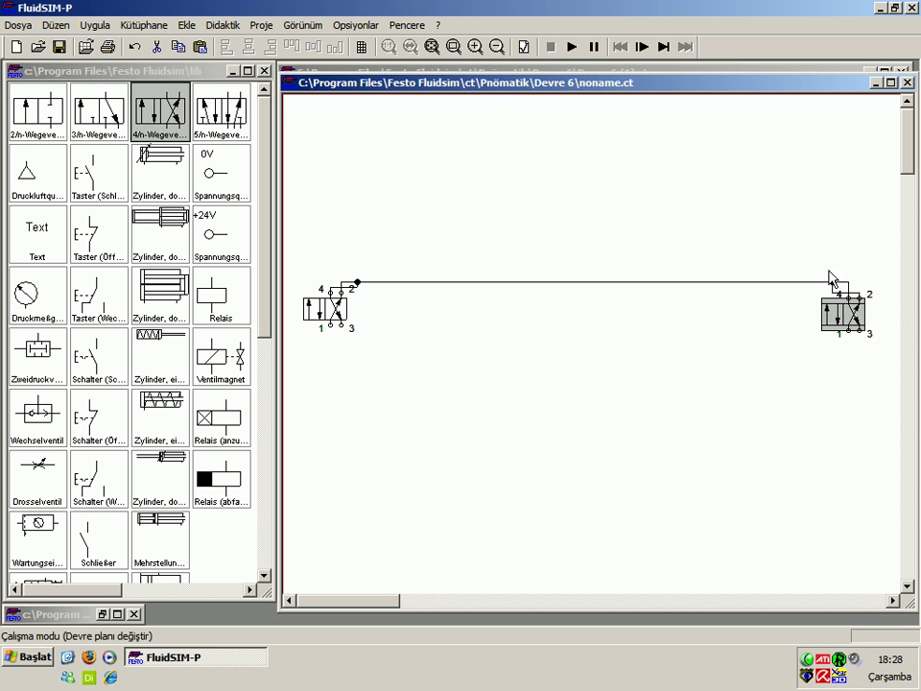
pyautogui.click(831, 271)
pyautogui.click(842, 316)
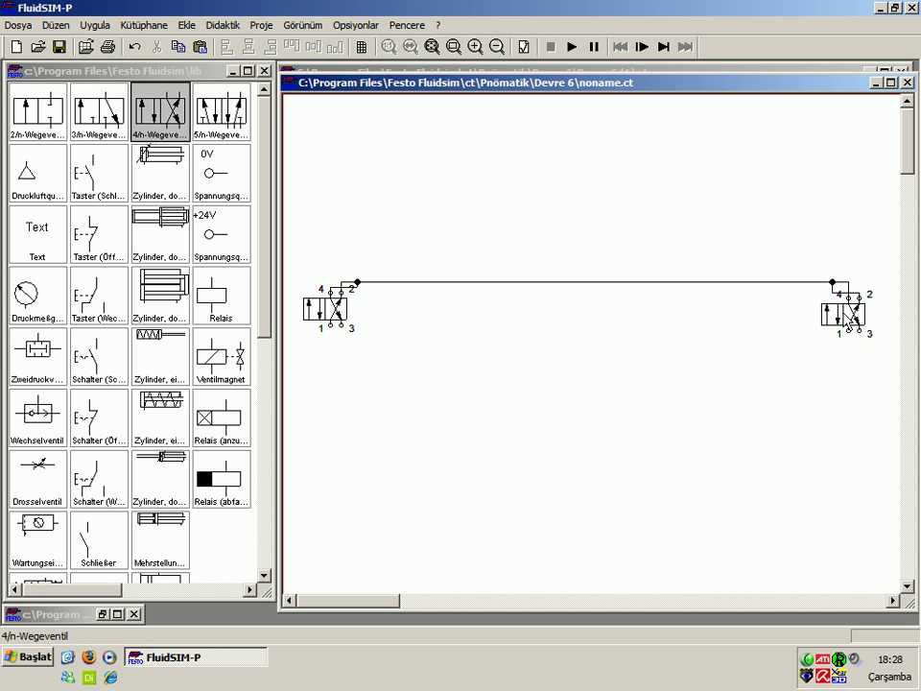
pyautogui.press('Delete')
pyautogui.click(341, 317)
pyautogui.press('Delete')
pyautogui.moveTo(357, 282); pyautogui.dragTo(319, 282)
pyautogui.moveTo(832, 282); pyautogui.dragTo(875, 282)
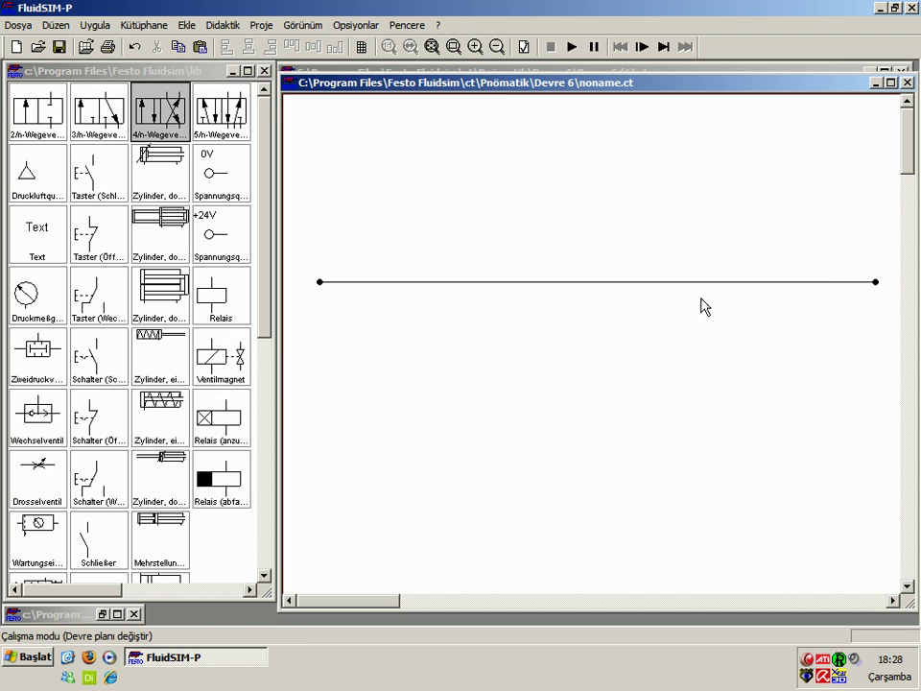
# Step: Select the horizontal pneumatic line and copy it
pyautogui.moveTo(609, 283)
pyautogui.mouseDown()
pyautogui.moveTo(610, 397)
pyautogui.moveTo(614, 283)
pyautogui.mouseUp()
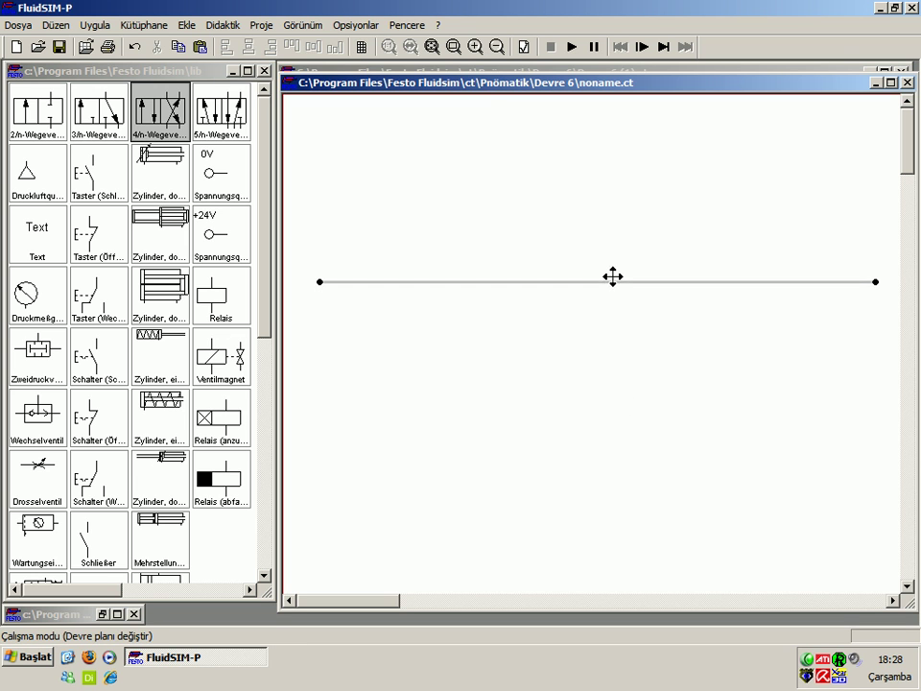
pyautogui.rightClick(359, 282)
pyautogui.click(396, 306)
pyautogui.rightClick(434, 335)
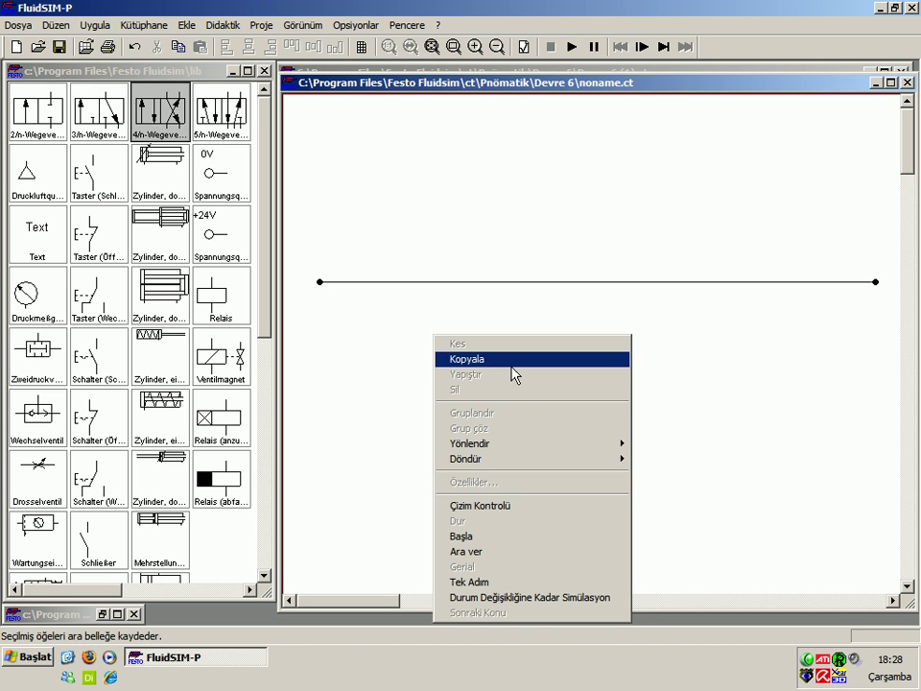
pyautogui.click(322, 292)
# Step: Copy the line's end connector, paste two connector dots, and position them near the line's ends
pyautogui.rightClick(320, 280)
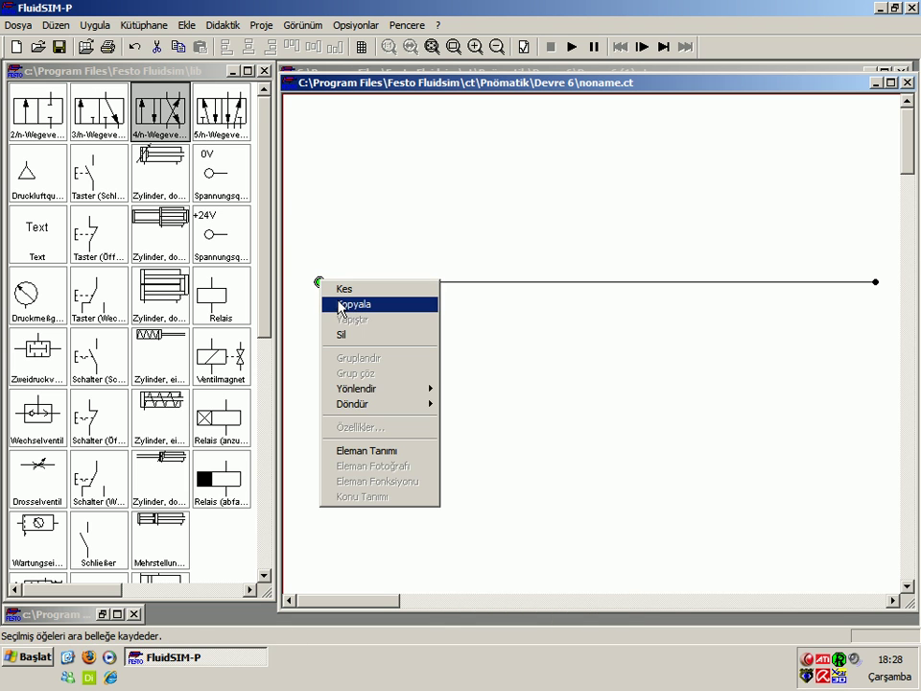
pyautogui.click(338, 305)
pyautogui.rightClick(323, 301)
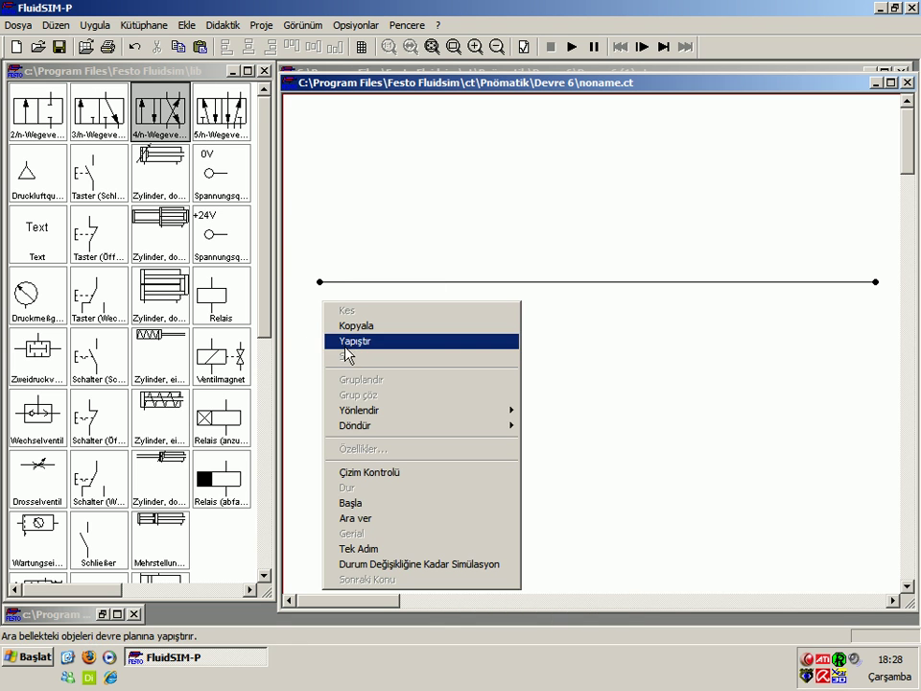
pyautogui.click(346, 342)
pyautogui.rightClick(613, 374)
pyautogui.click(728, 381)
pyautogui.click(627, 384)
pyautogui.moveTo(879, 288); pyautogui.dragTo(876, 301)
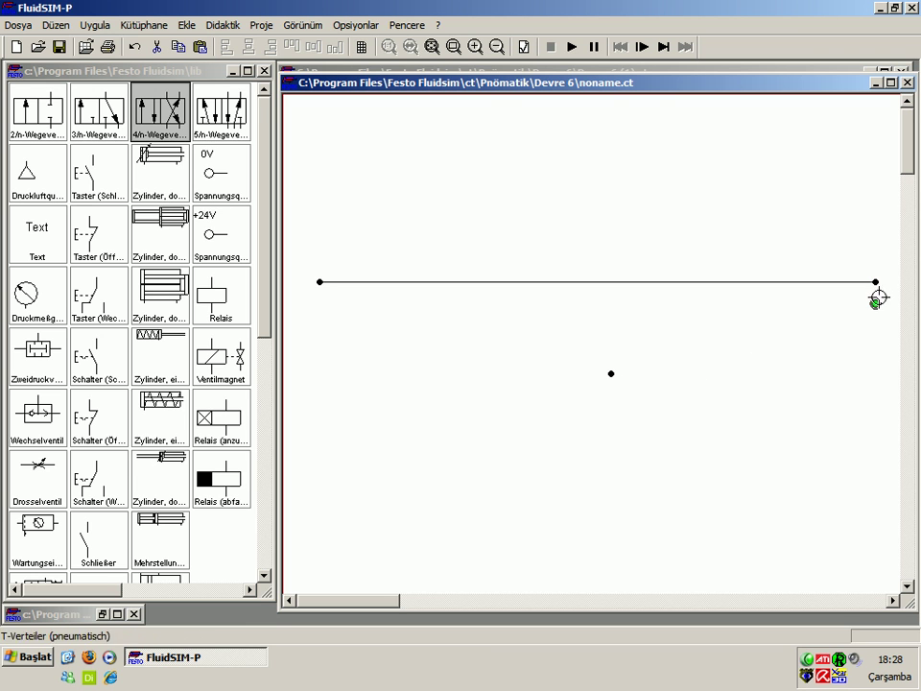
pyautogui.moveTo(614, 373)
pyautogui.mouseDown()
pyautogui.moveTo(317, 303)
pyautogui.moveTo(874, 303)
pyautogui.mouseUp()
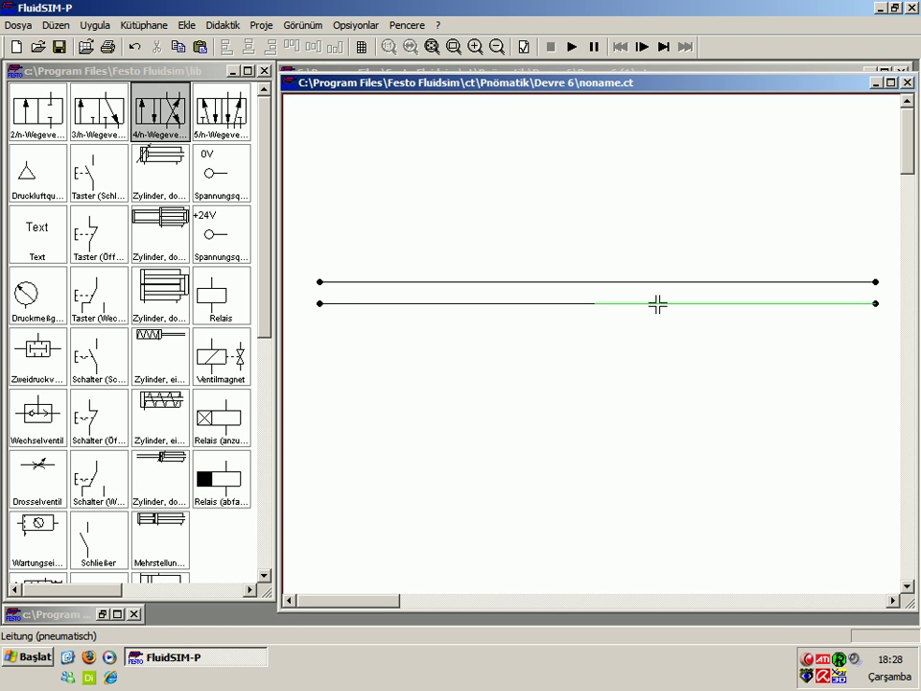
# Step: Draw a right-angle line to the T-connector, then select everything drawn and delete it
pyautogui.moveTo(305, 269)
pyautogui.mouseDown()
pyautogui.moveTo(627, 379)
pyautogui.moveTo(883, 357)
pyautogui.mouseUp()
pyautogui.click(779, 372)
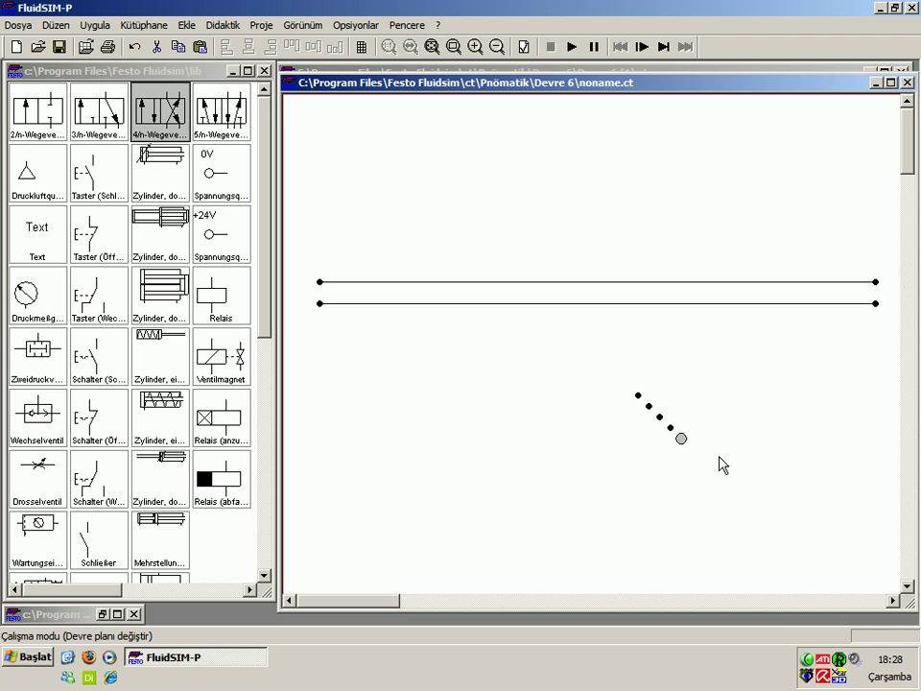
pyautogui.moveTo(641, 395); pyautogui.dragTo(641, 394)
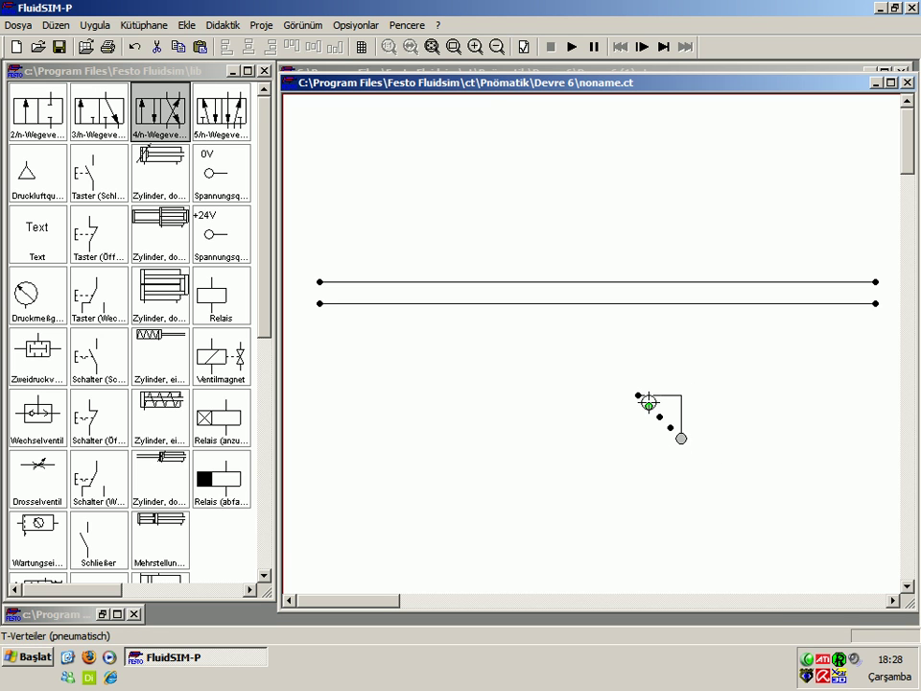
pyautogui.moveTo(342, 247); pyautogui.dragTo(880, 514)
pyautogui.press('Delete')
# Step: Close noname.ct through the save prompt, then select and deselect the 1.6 shuttle valve
pyautogui.click(909, 84)
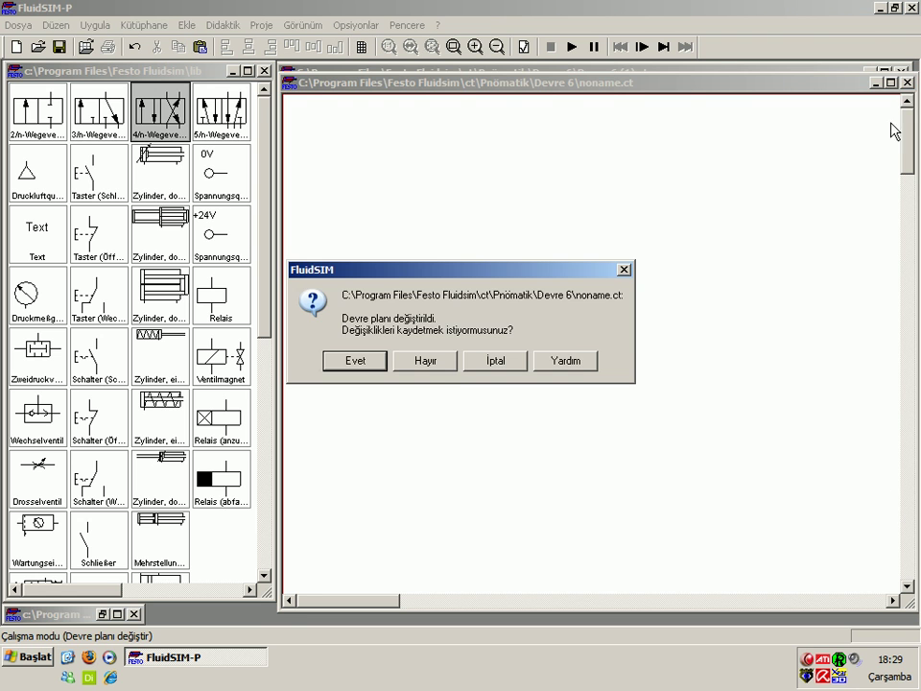
pyautogui.click(428, 360)
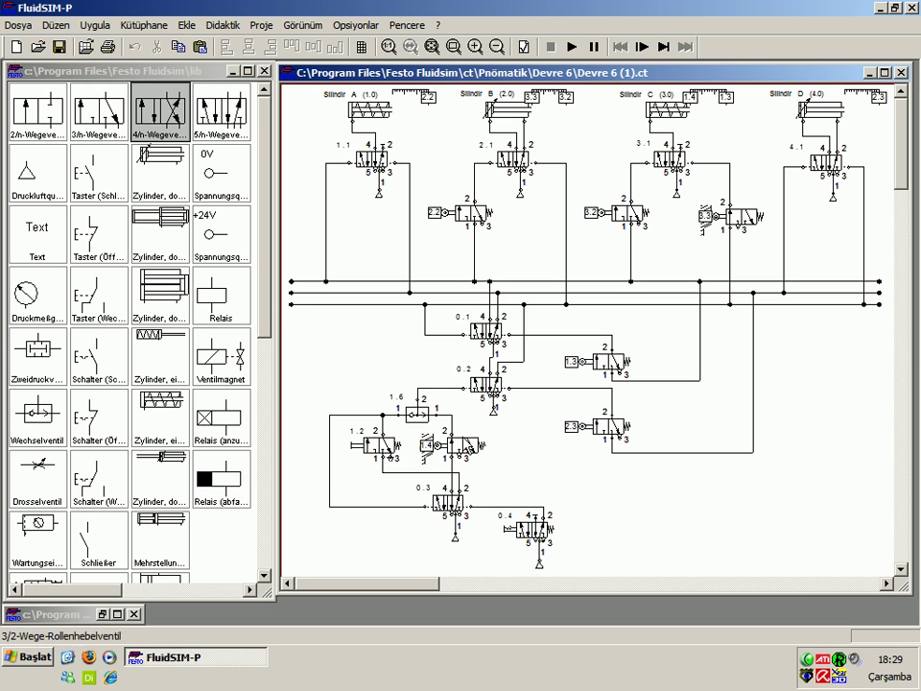
pyautogui.click(407, 411)
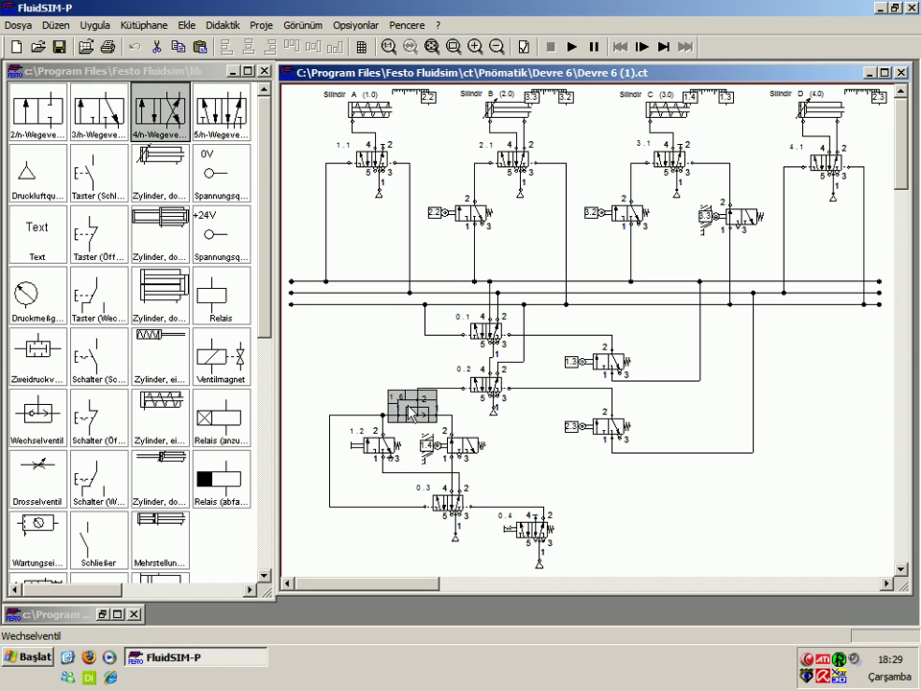
pyautogui.click(374, 451)
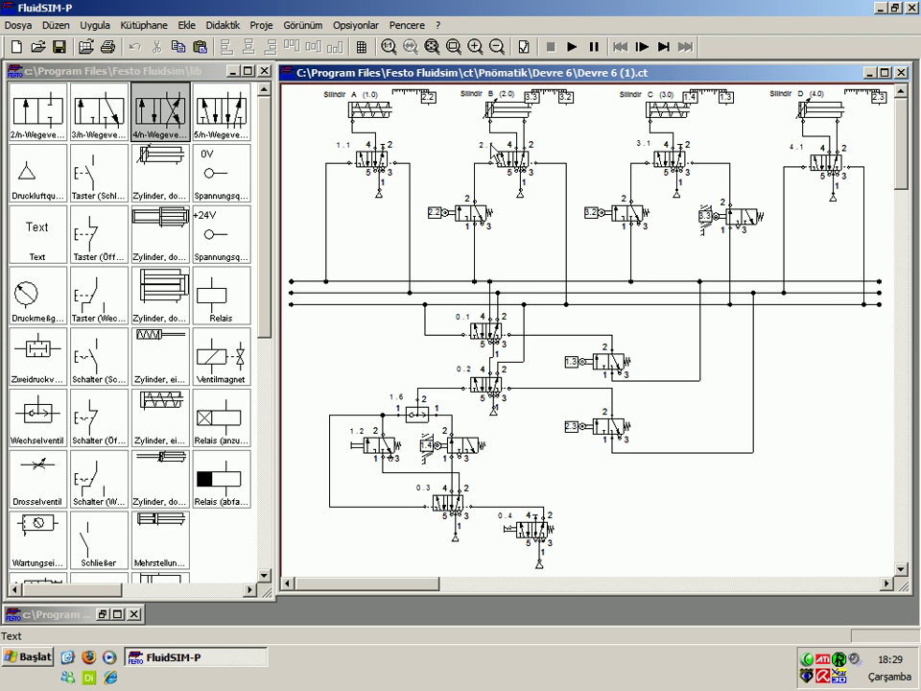
pyautogui.click(525, 112)
pyautogui.press('F9')
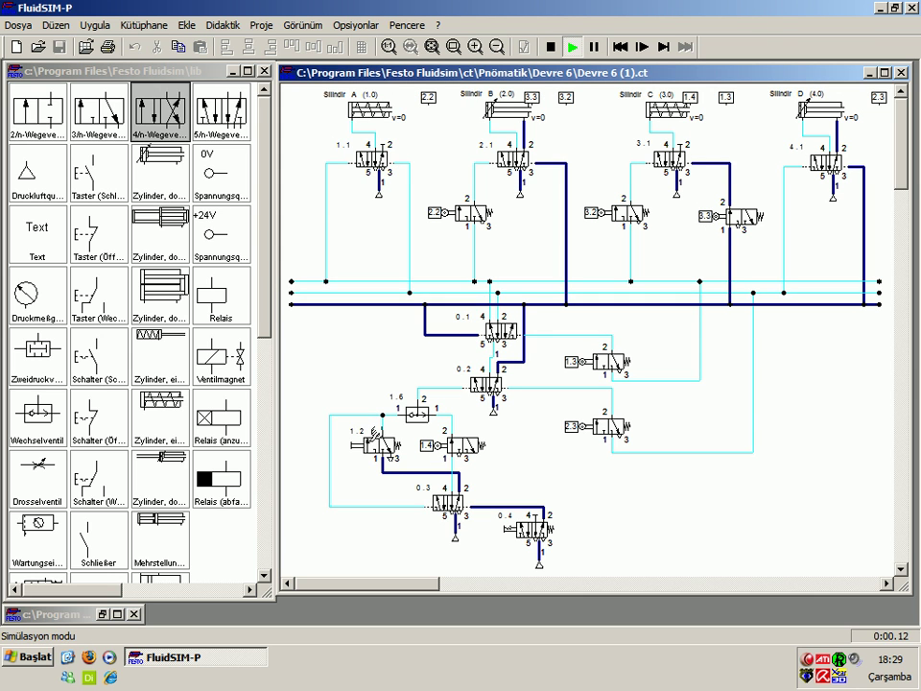
pyautogui.click(414, 414)
pyautogui.press('F5')
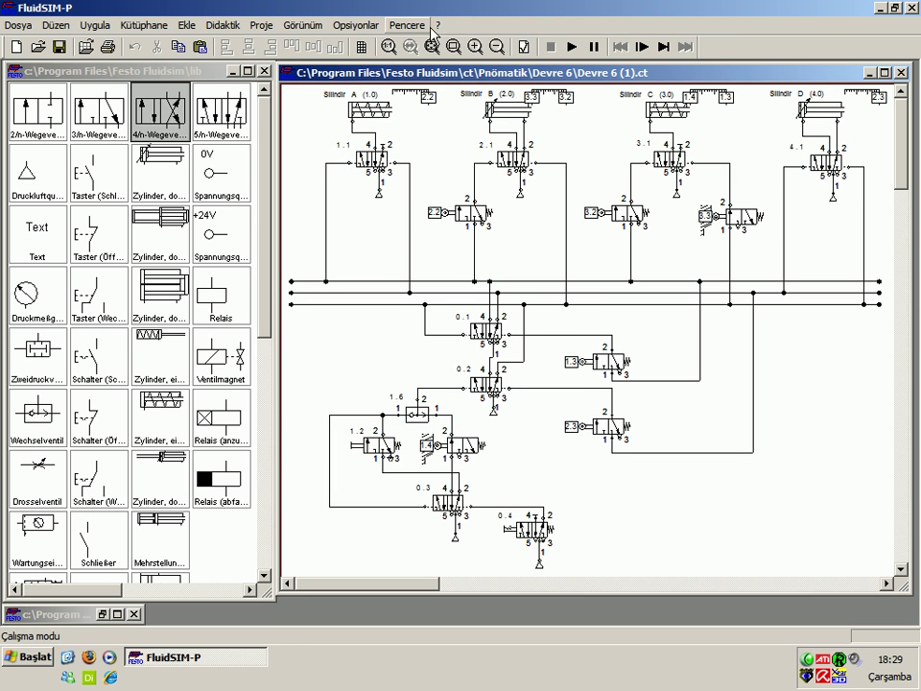
# Step: Turn on contact, relay and valve sounds, then run and stop a test simulation
pyautogui.click(365, 26)
pyautogui.click(362, 72)
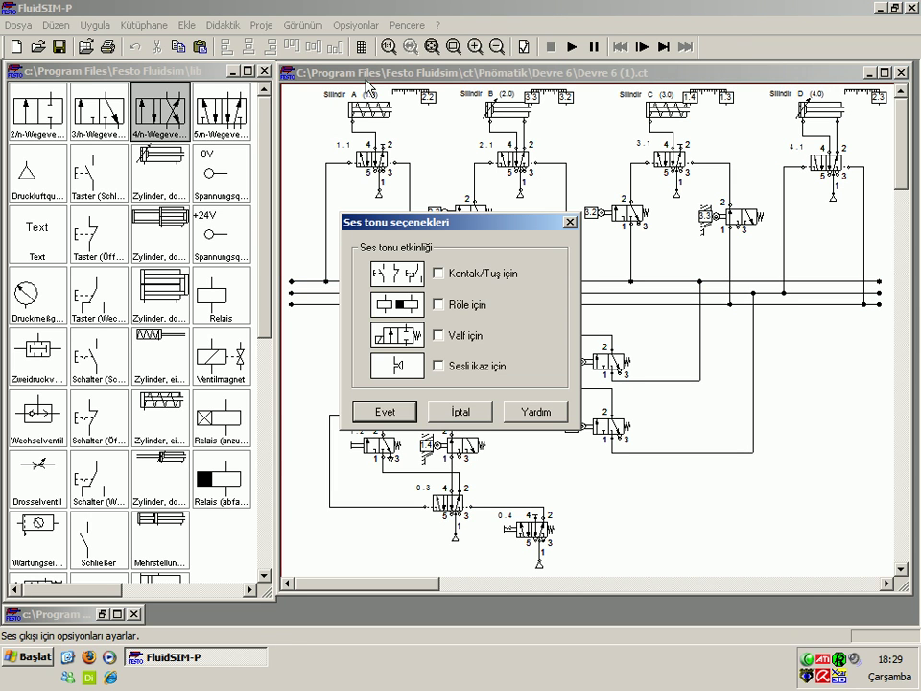
pyautogui.click(439, 273)
pyautogui.click(438, 304)
pyautogui.click(439, 335)
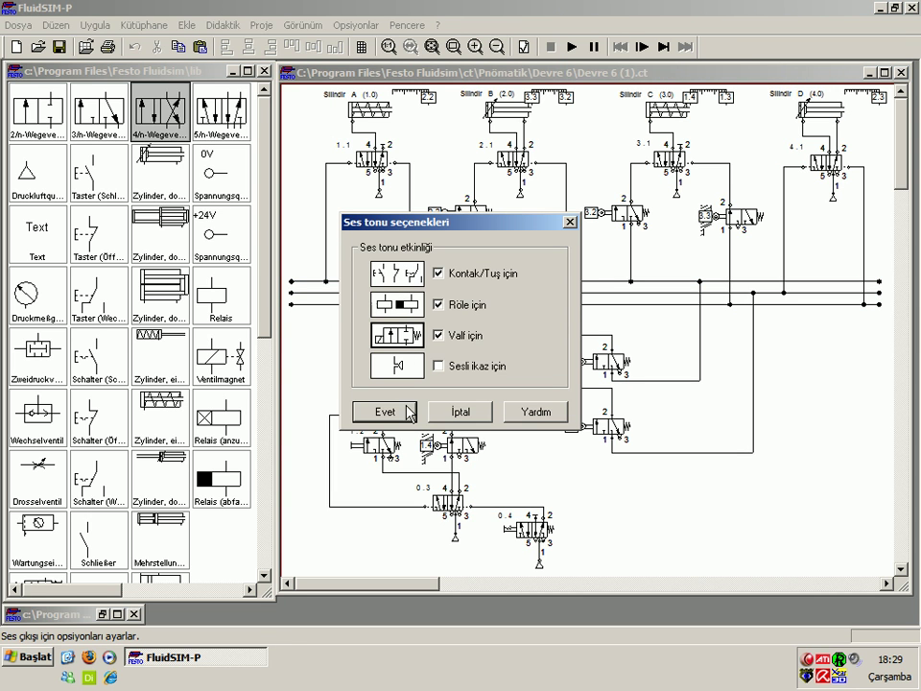
pyautogui.click(401, 410)
pyautogui.press('F9')
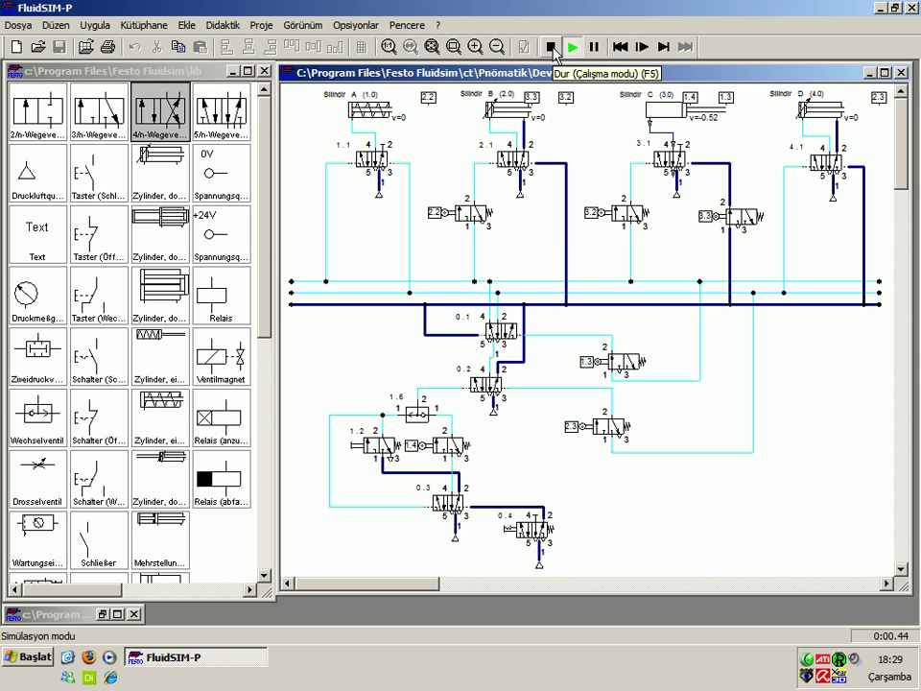
pyautogui.click(553, 48)
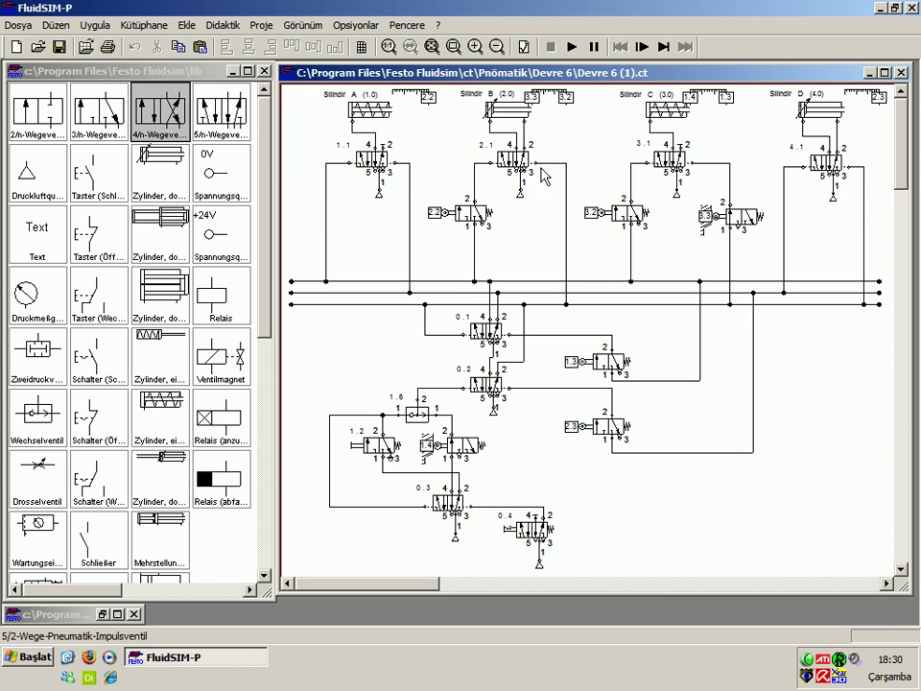
# Step: Untick the contact and relay sounds again in the Ses options
pyautogui.click(356, 25)
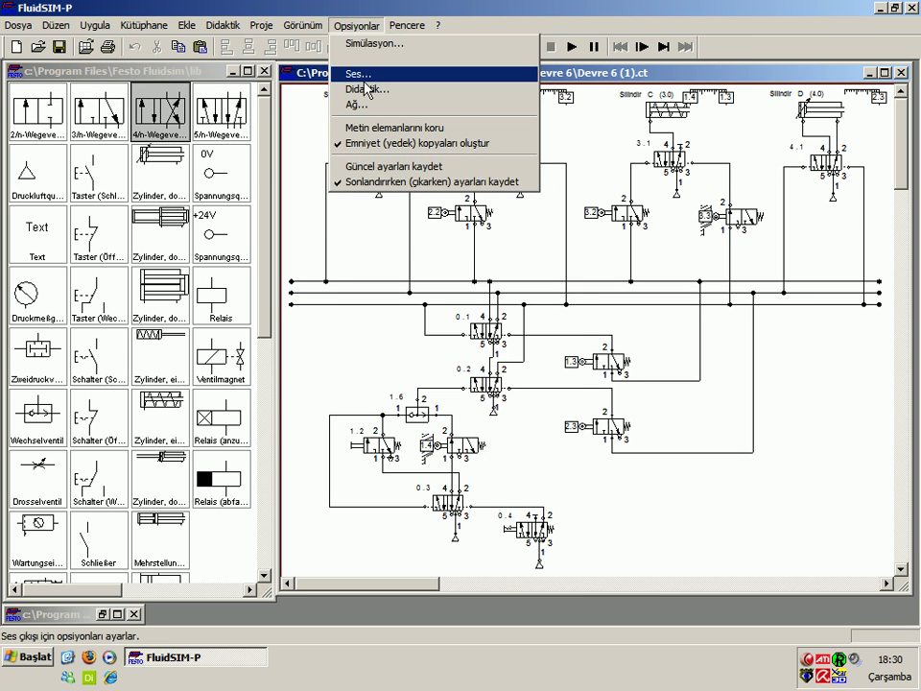
pyautogui.click(365, 73)
pyautogui.click(440, 273)
pyautogui.click(439, 304)
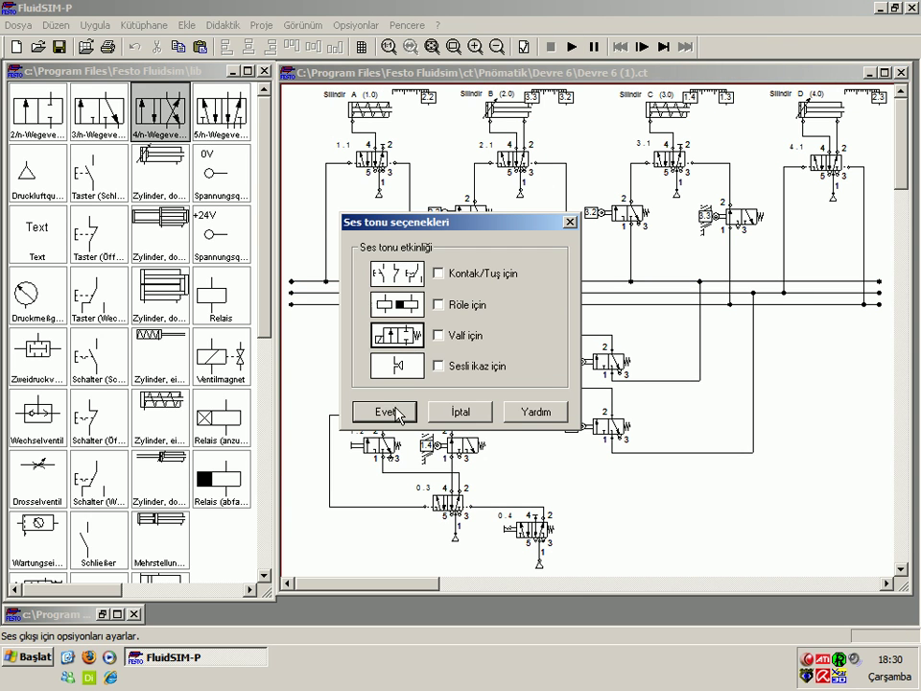
pyautogui.click(393, 412)
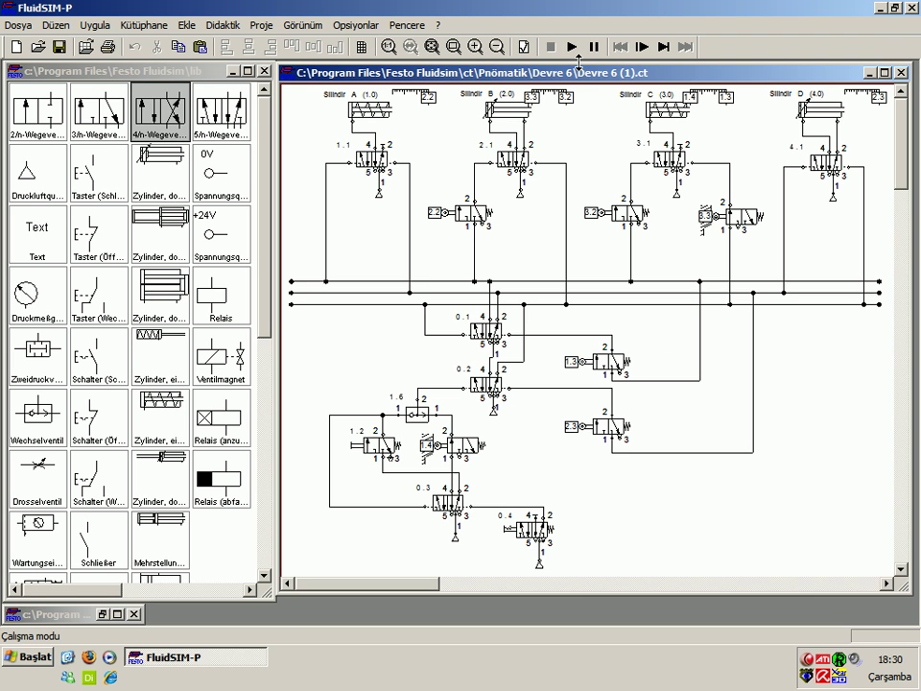
# Step: Start the simulation paused, press valve 1.2's pushbutton, and advance three single steps
pyautogui.click(640, 47)
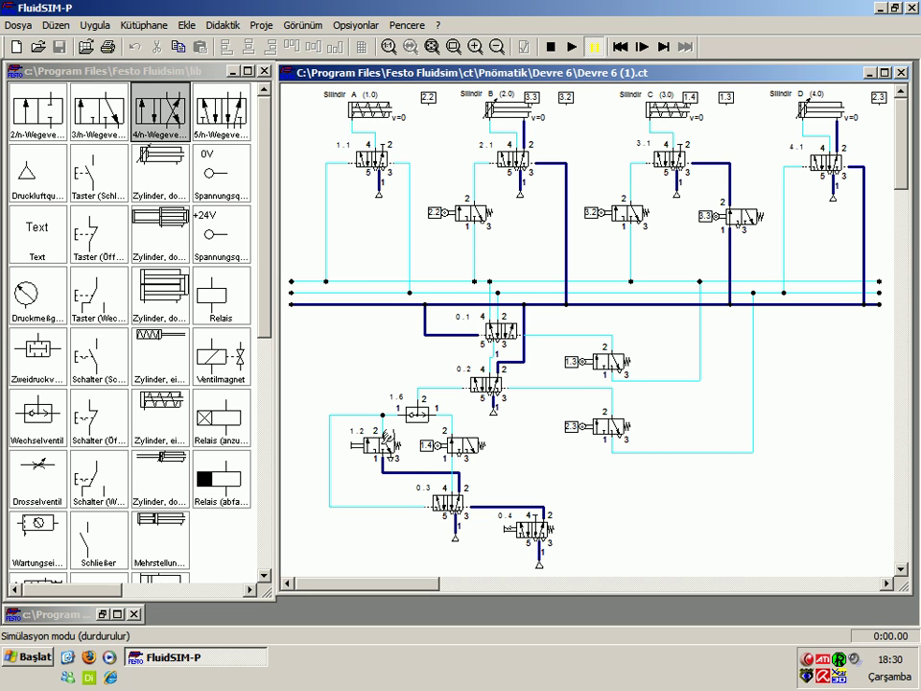
pyautogui.click(355, 446)
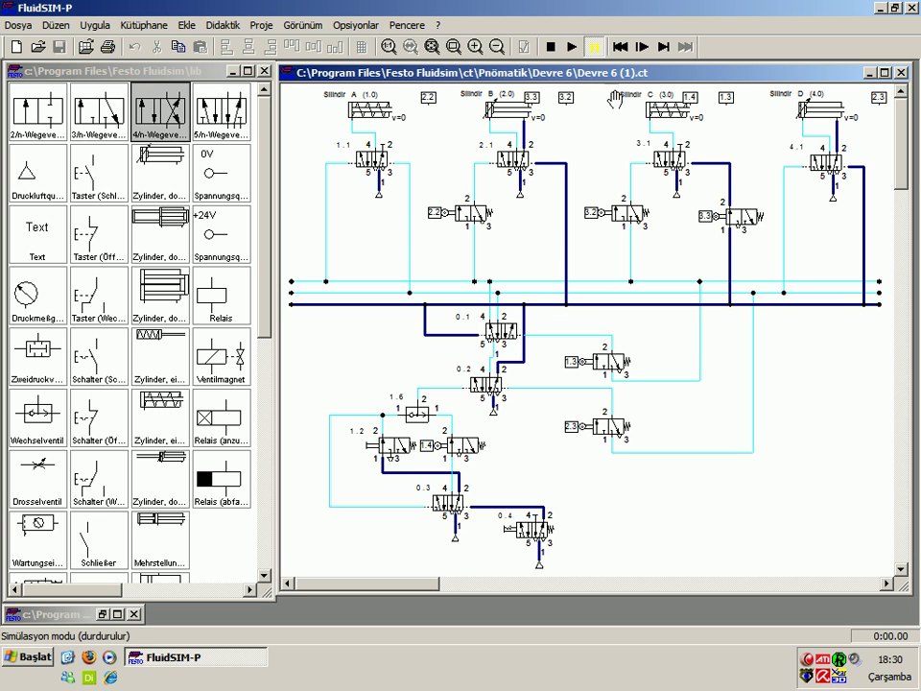
pyautogui.click(644, 47)
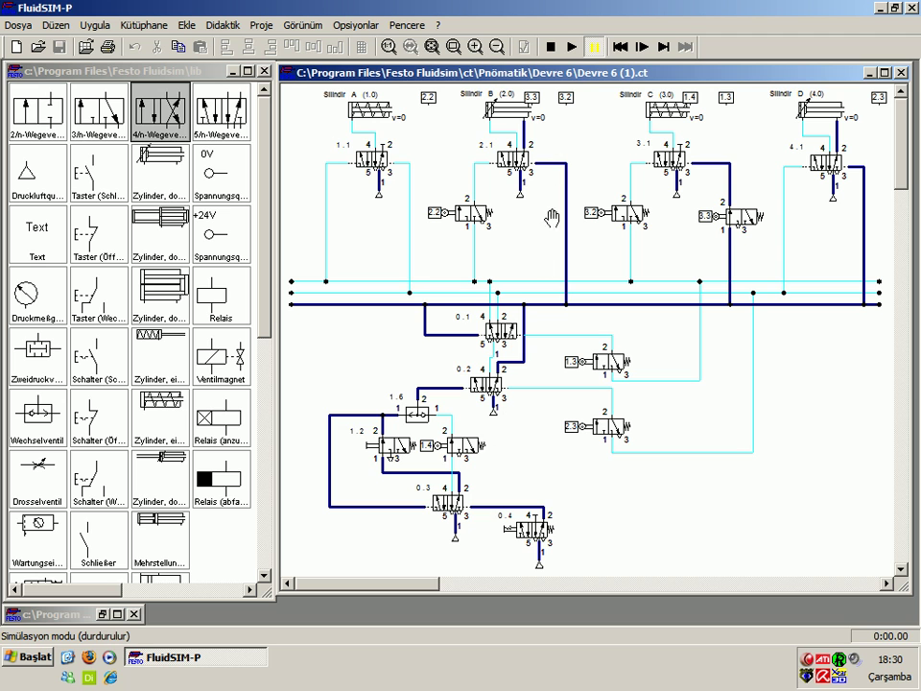
pyautogui.click(642, 47)
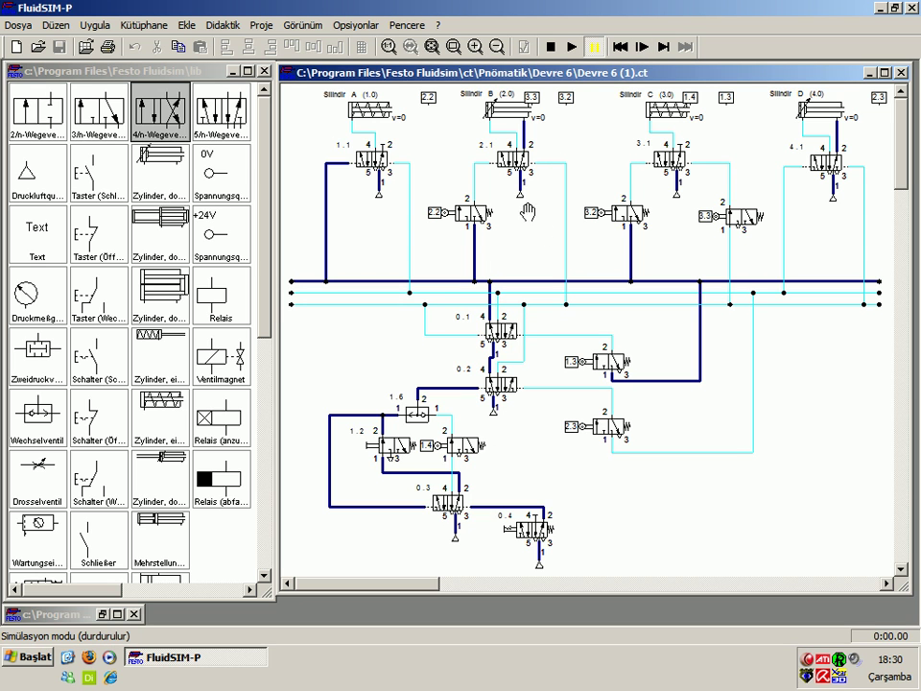
pyautogui.click(642, 47)
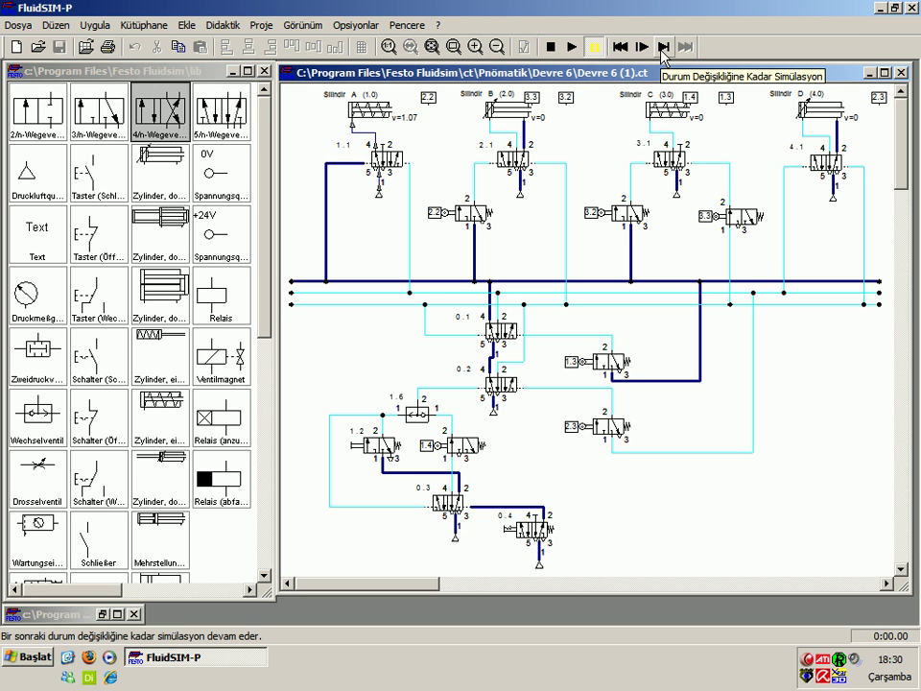
# Step: Step through several state changes to 0.19 s, then stop the simulation
pyautogui.click(661, 48)
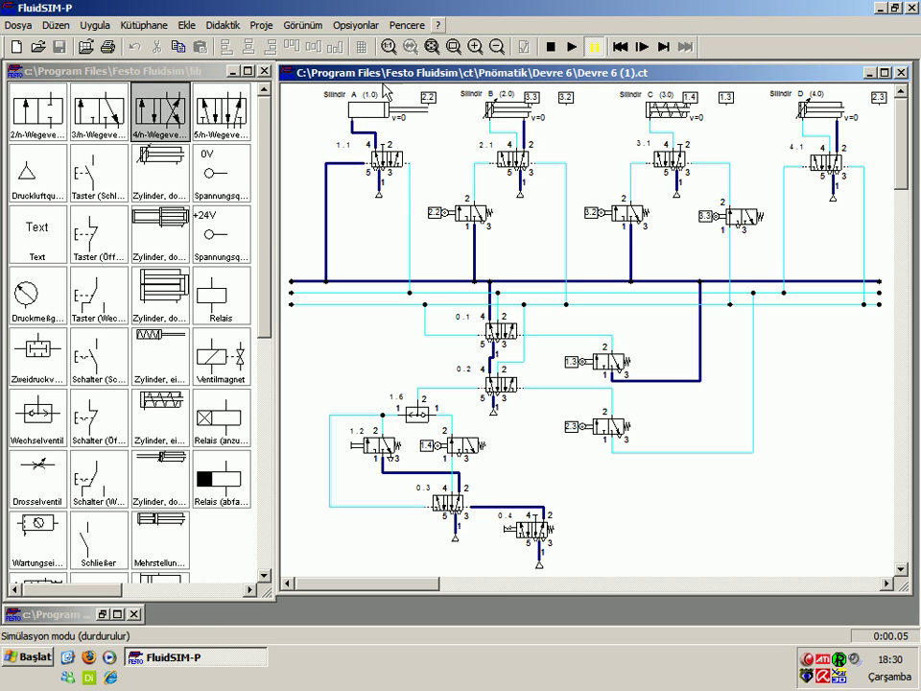
pyautogui.click(664, 47)
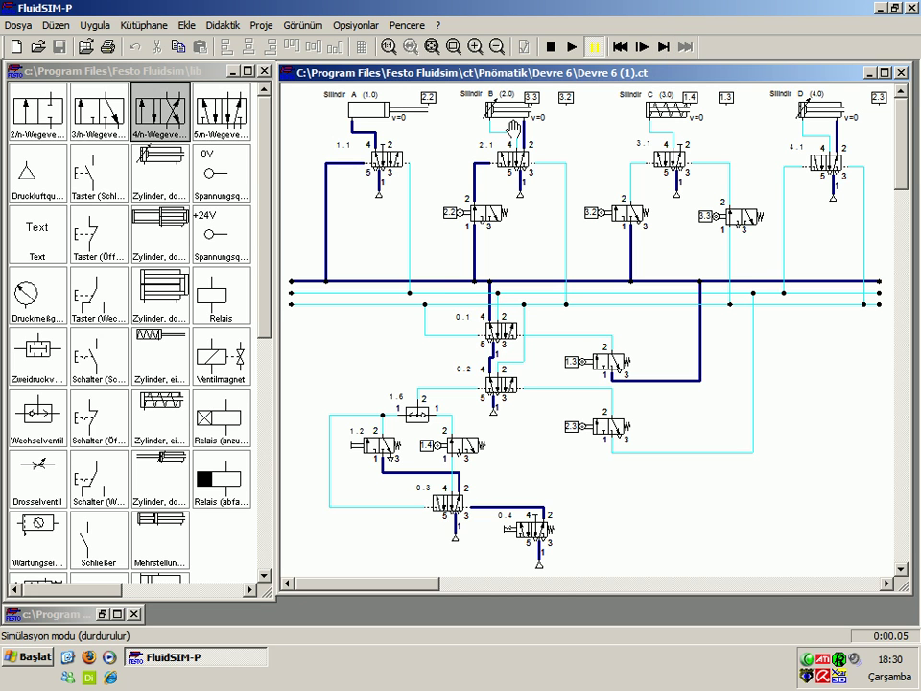
pyautogui.click(641, 47)
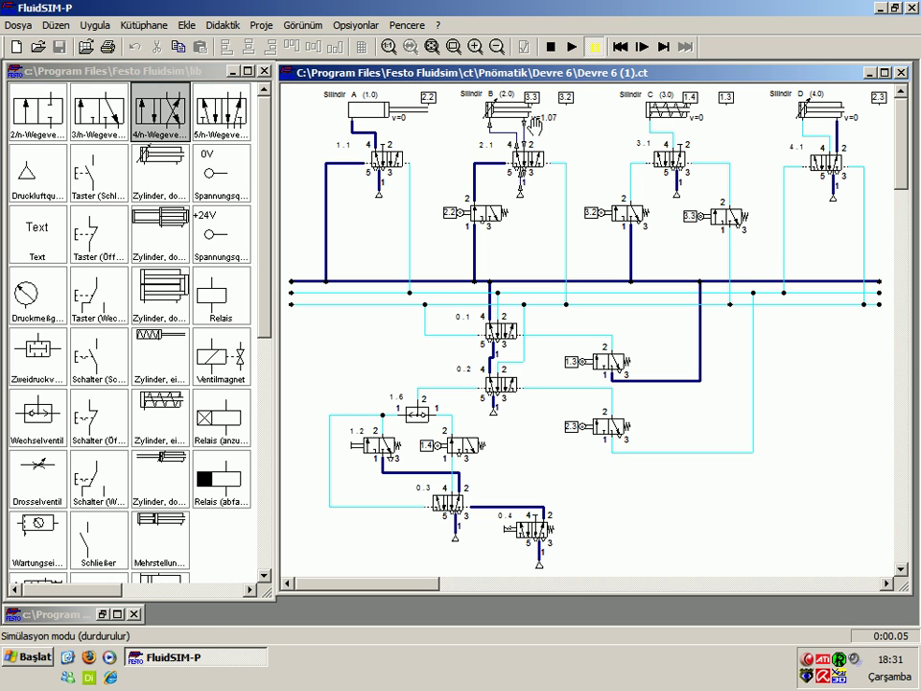
pyautogui.click(641, 47)
pyautogui.click(664, 47)
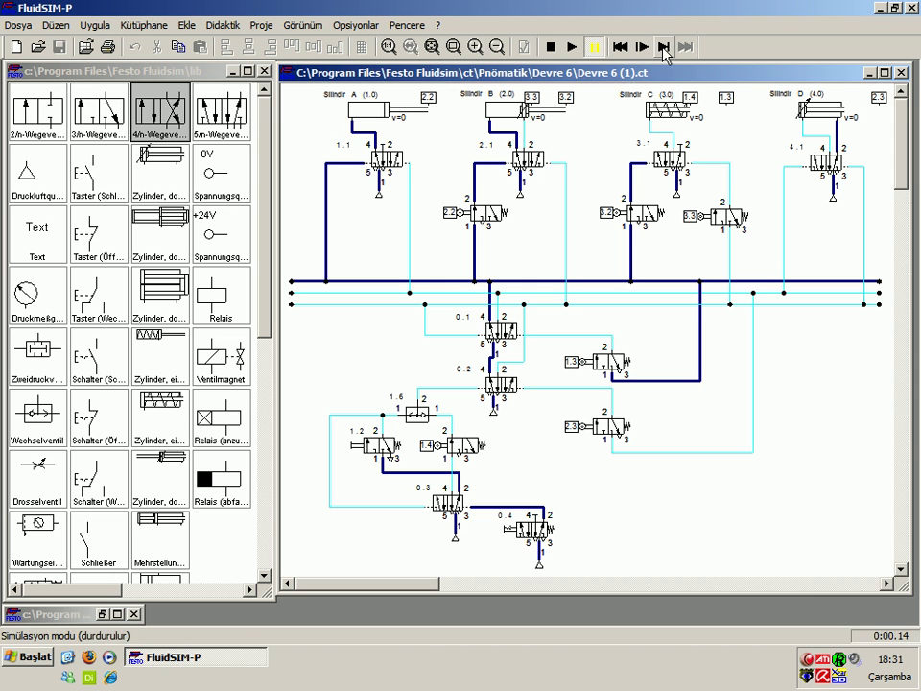
pyautogui.click(663, 48)
pyautogui.click(663, 48)
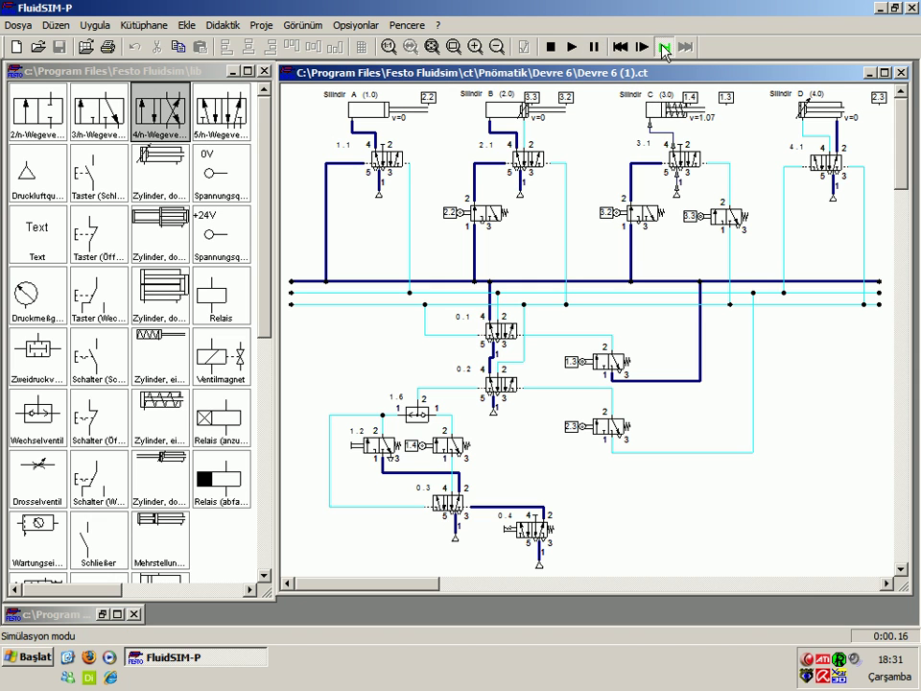
pyautogui.click(550, 46)
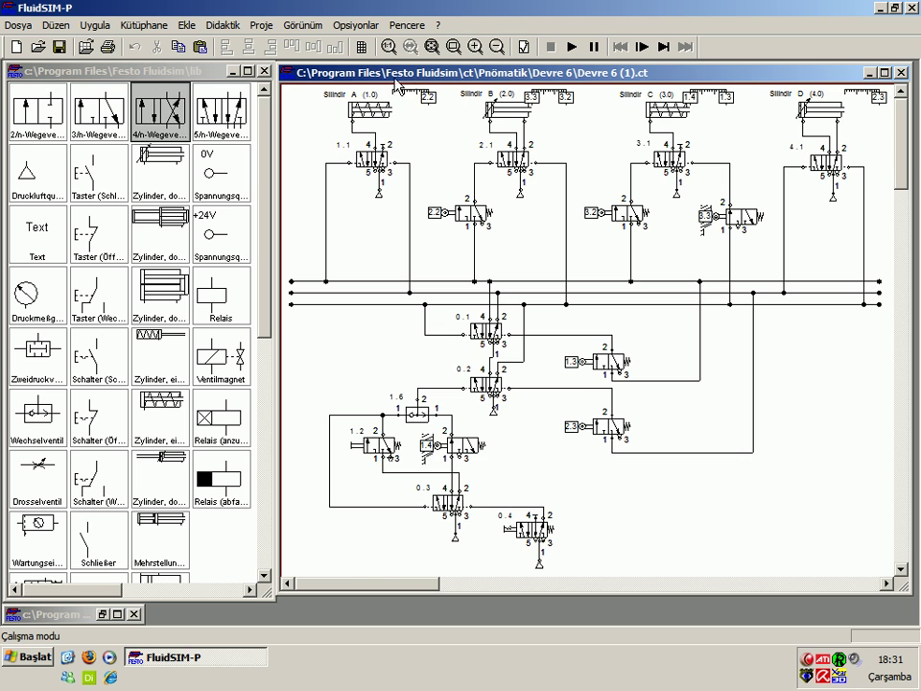
pyautogui.click(389, 46)
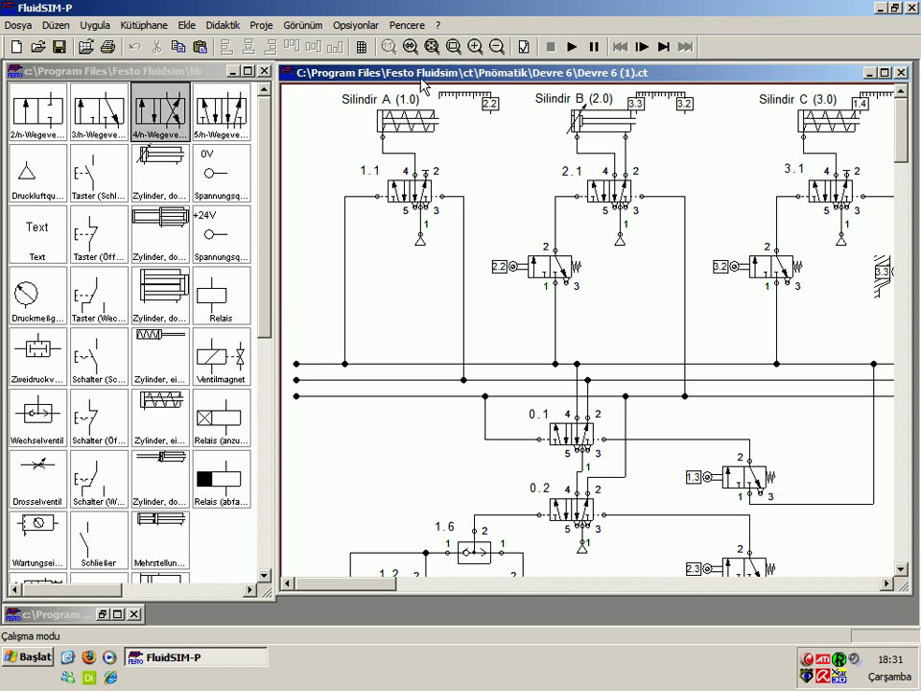
pyautogui.click(411, 46)
pyautogui.click(389, 46)
pyautogui.click(410, 46)
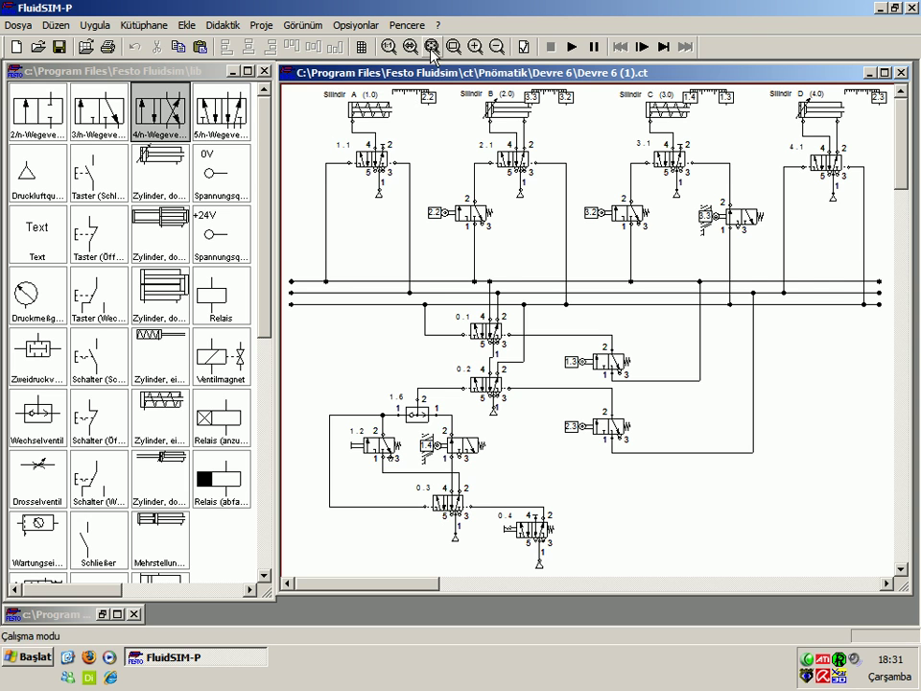
pyautogui.click(432, 46)
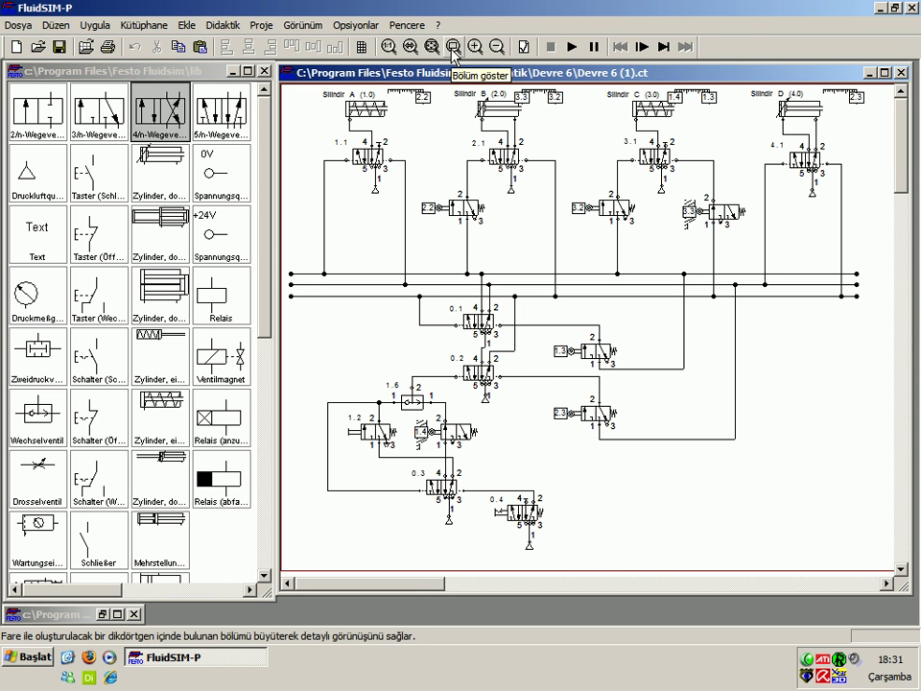
pyautogui.click(454, 46)
pyautogui.moveTo(314, 113); pyautogui.dragTo(459, 213)
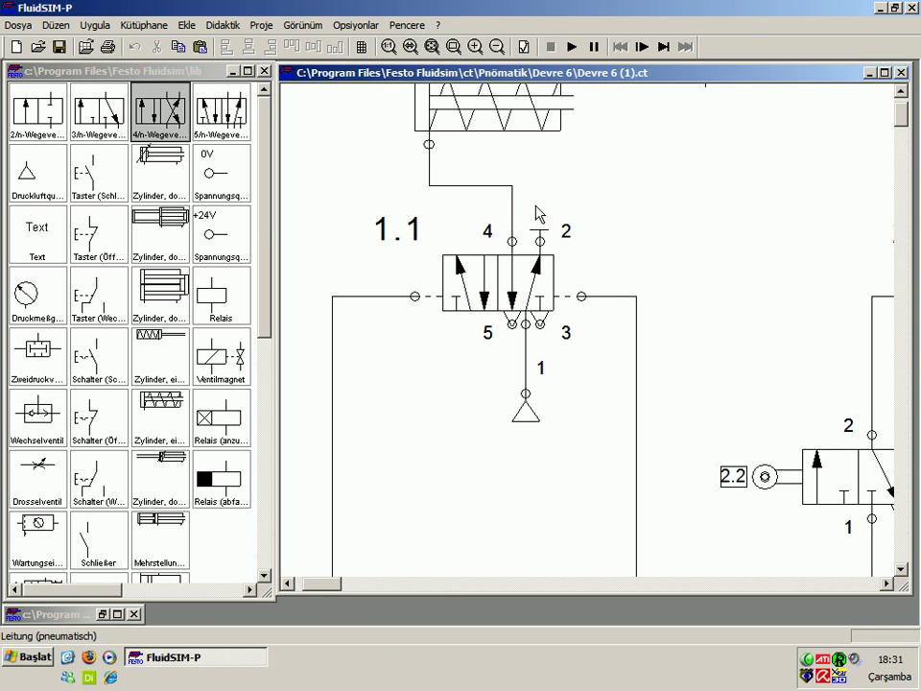
pyautogui.click(419, 52)
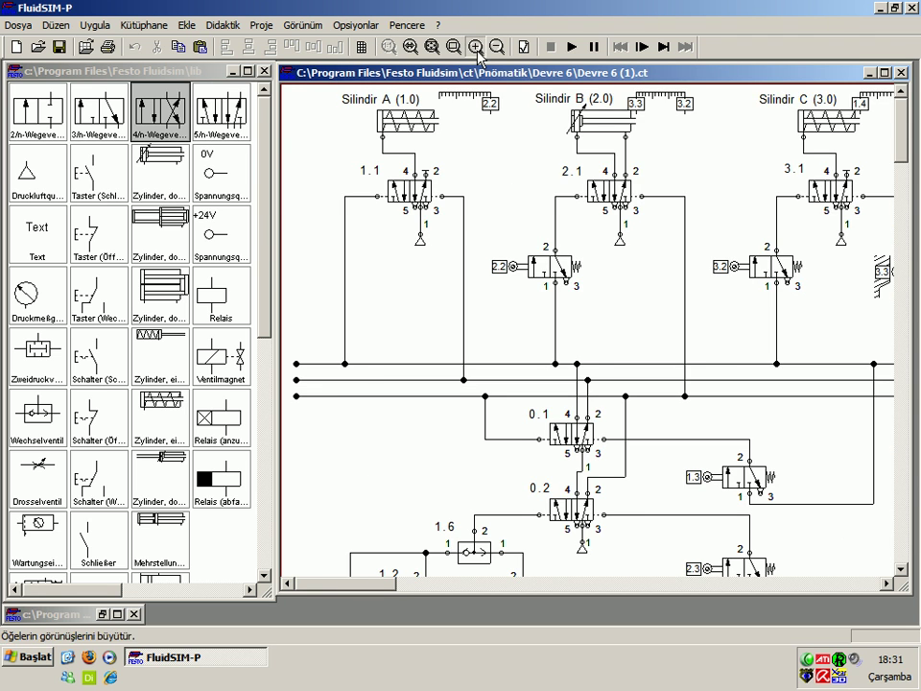
pyautogui.click(497, 47)
pyautogui.click(496, 47)
pyautogui.click(496, 48)
pyautogui.click(496, 47)
pyautogui.click(496, 47)
pyautogui.click(475, 47)
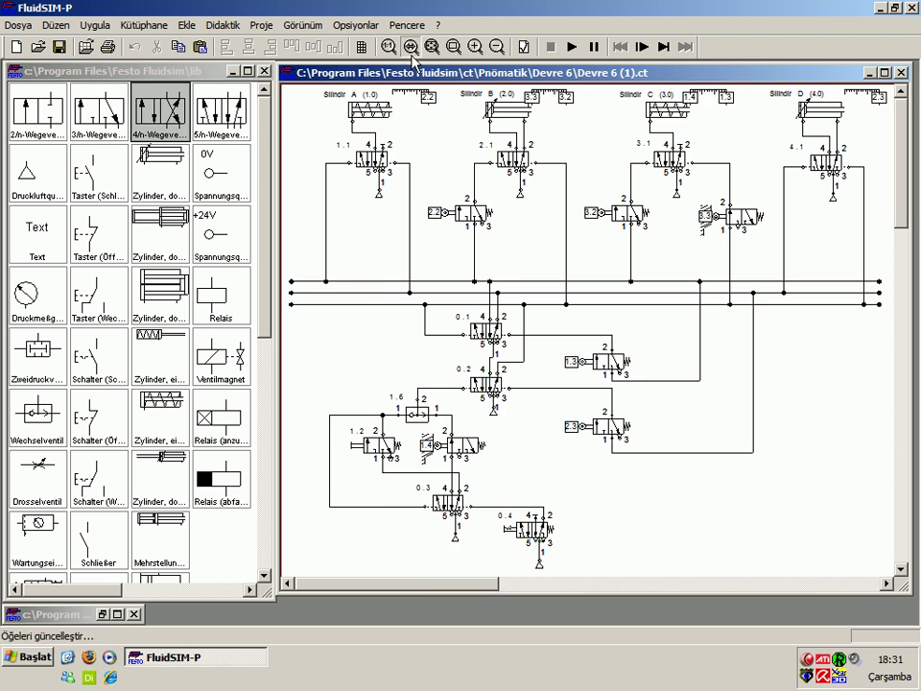
pyautogui.click(496, 47)
pyautogui.click(432, 47)
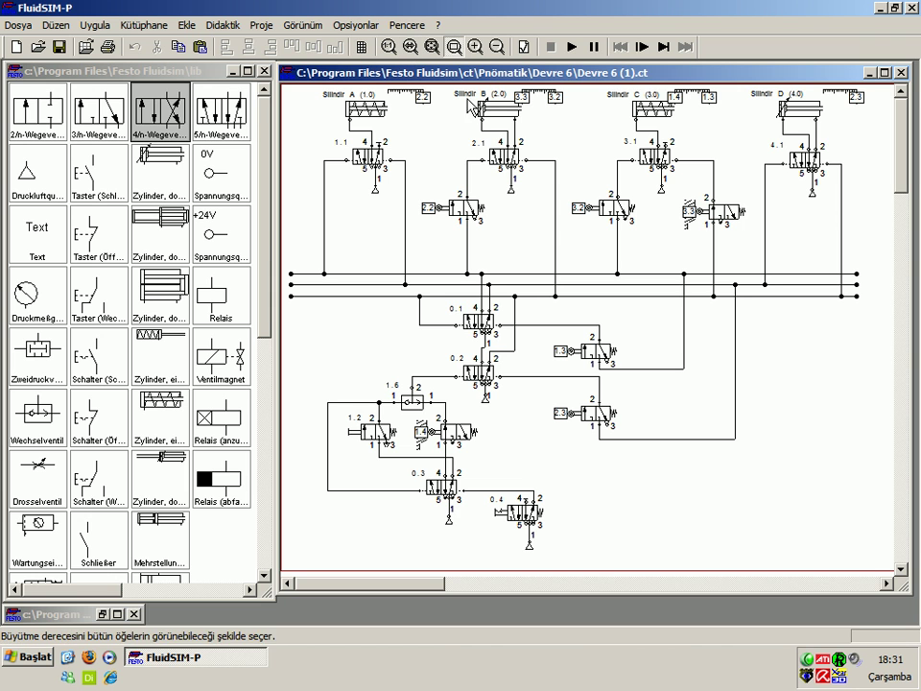
pyautogui.hotkey('ctrl', 'a')
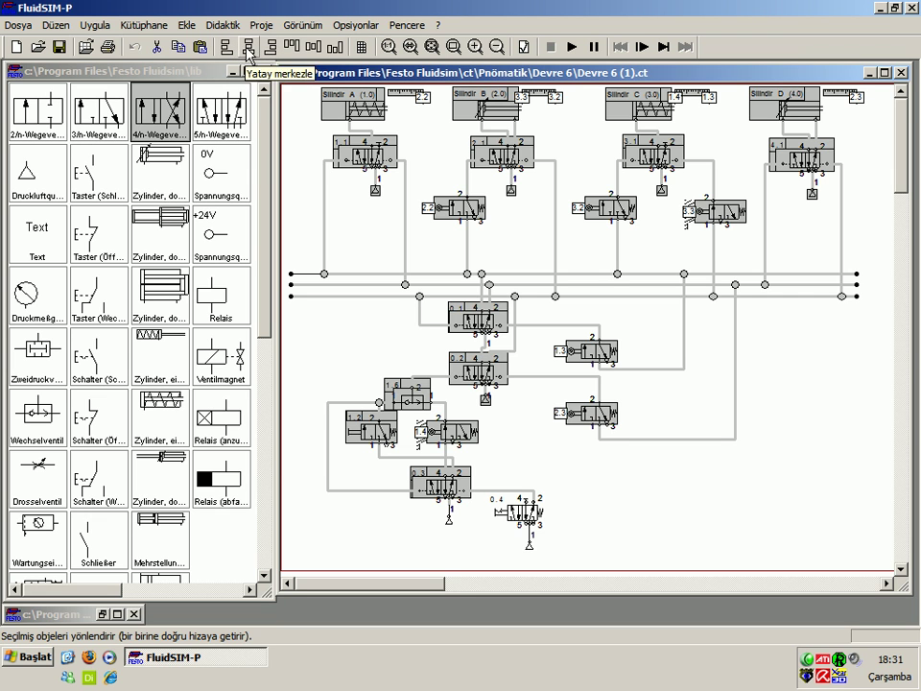
pyautogui.click(337, 47)
pyautogui.click(296, 51)
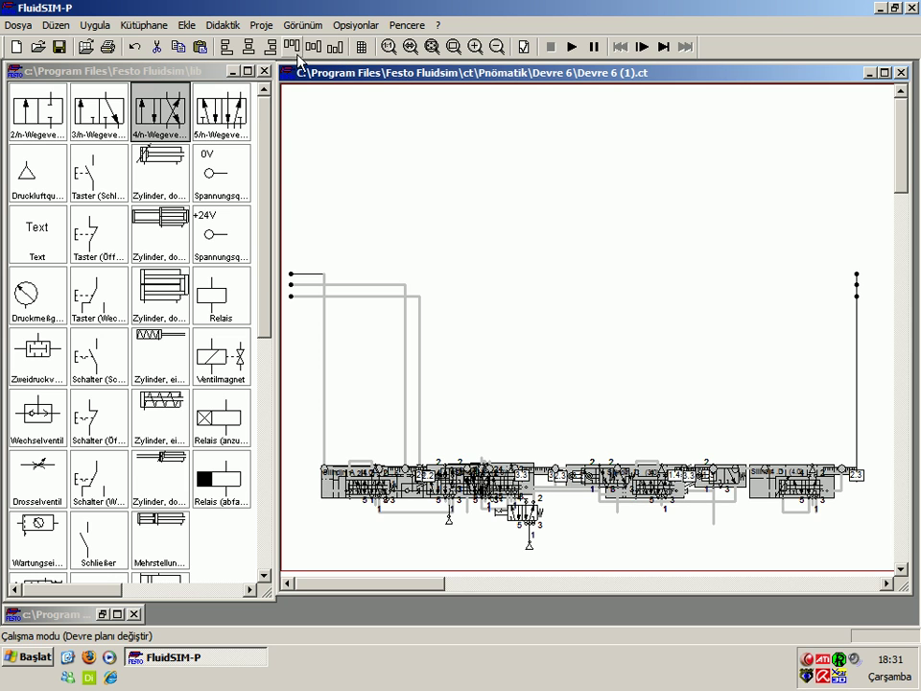
pyautogui.click(226, 46)
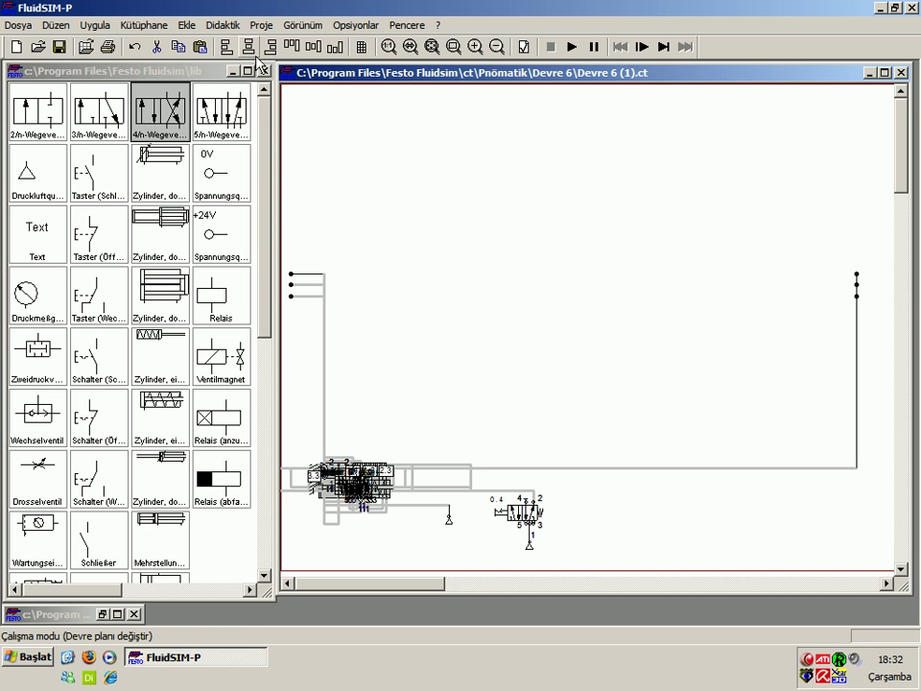
pyautogui.click(135, 46)
pyautogui.click(135, 46)
pyautogui.click(135, 46)
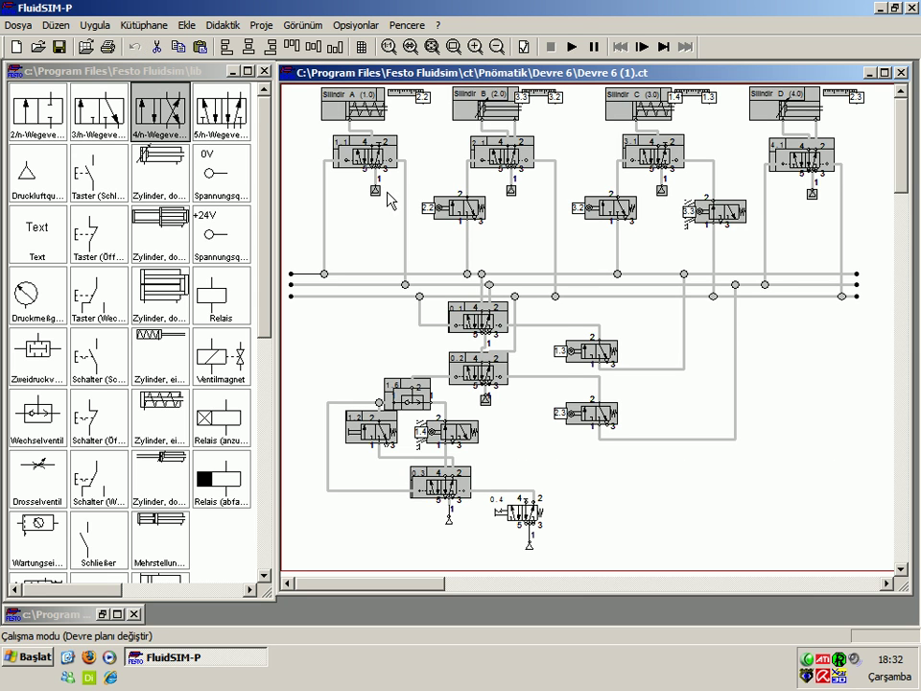
pyautogui.scroll(-3, 552, 288)
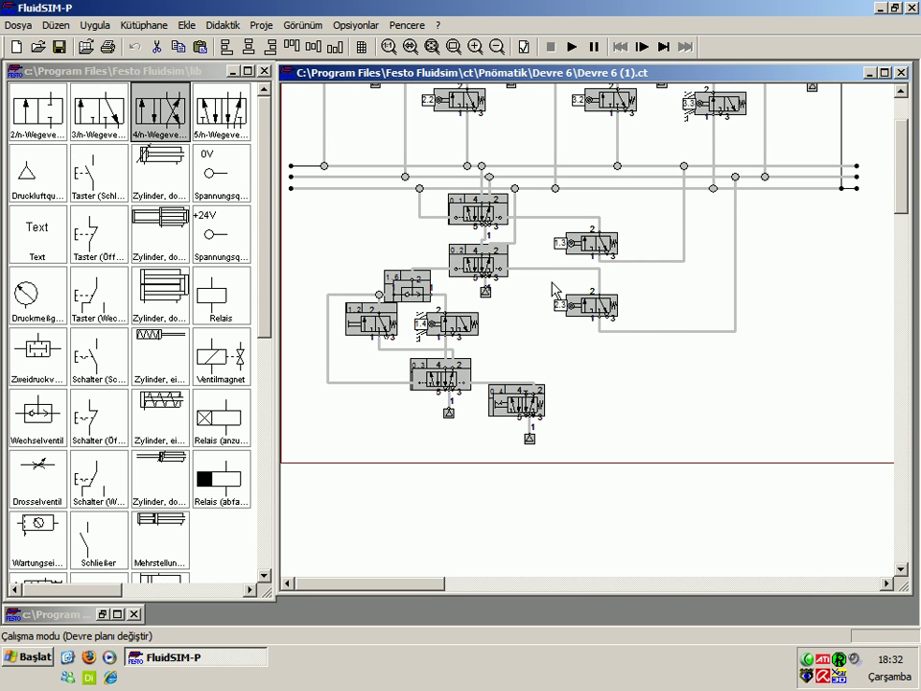
pyautogui.rightClick(587, 305)
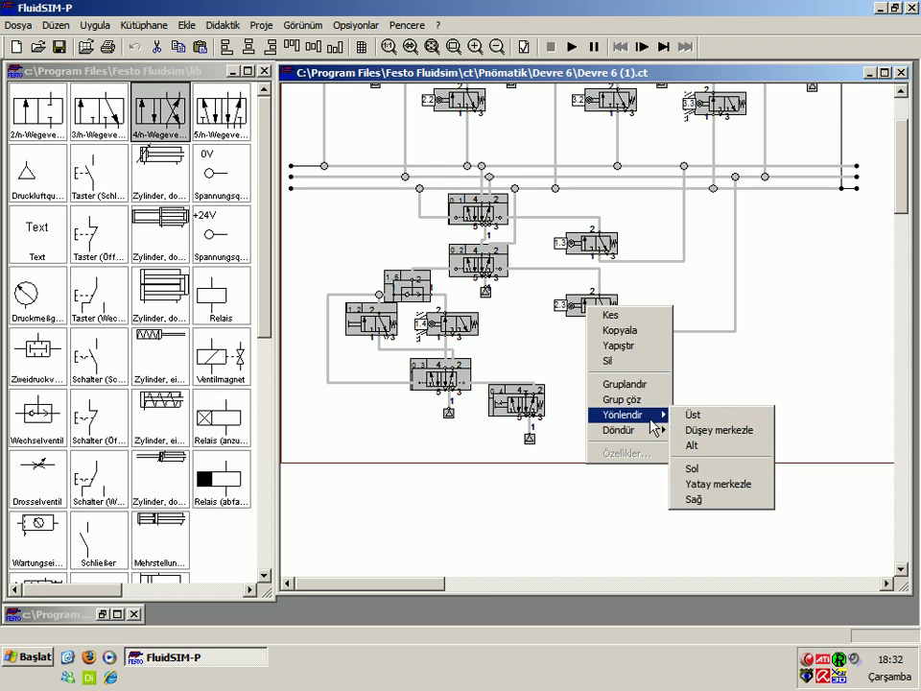
pyautogui.click(902, 192)
pyautogui.moveTo(902, 192); pyautogui.dragTo(885, 156)
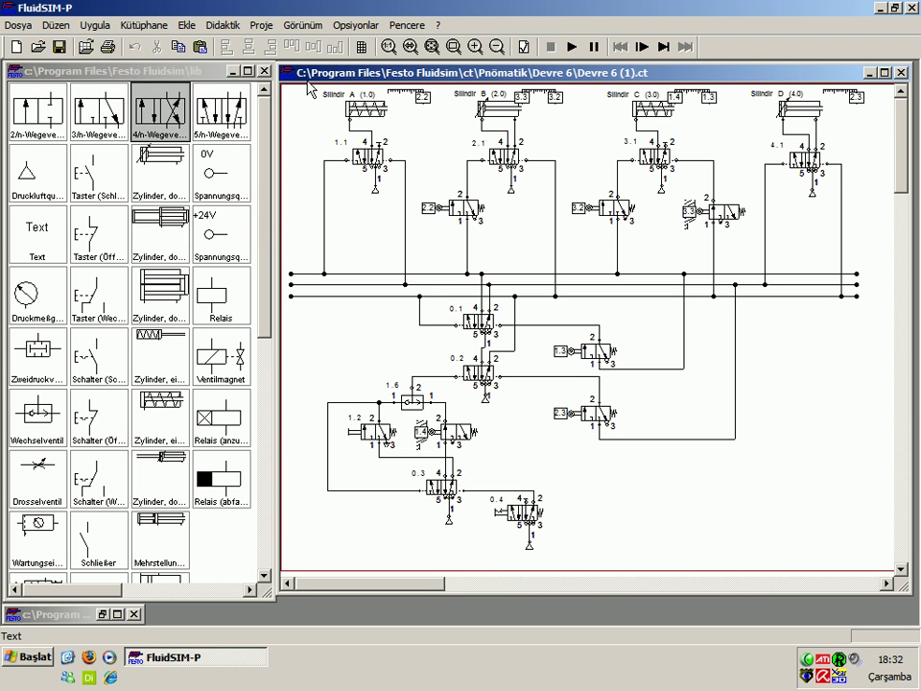
# Step: Cut cylinder A from the diagram, then restore it with Undo
pyautogui.click(157, 54)
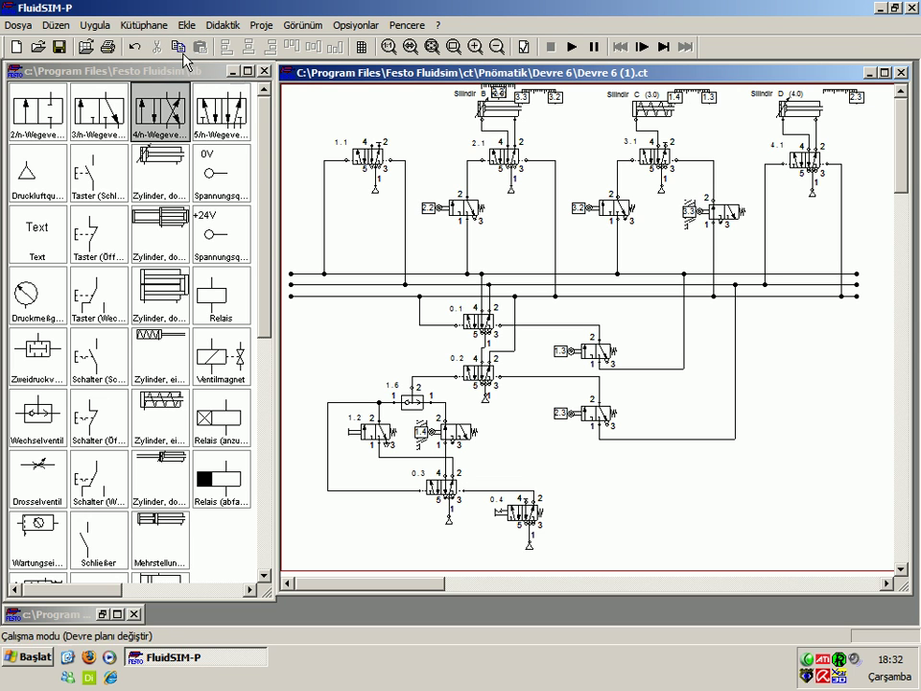
pyautogui.rightClick(337, 137)
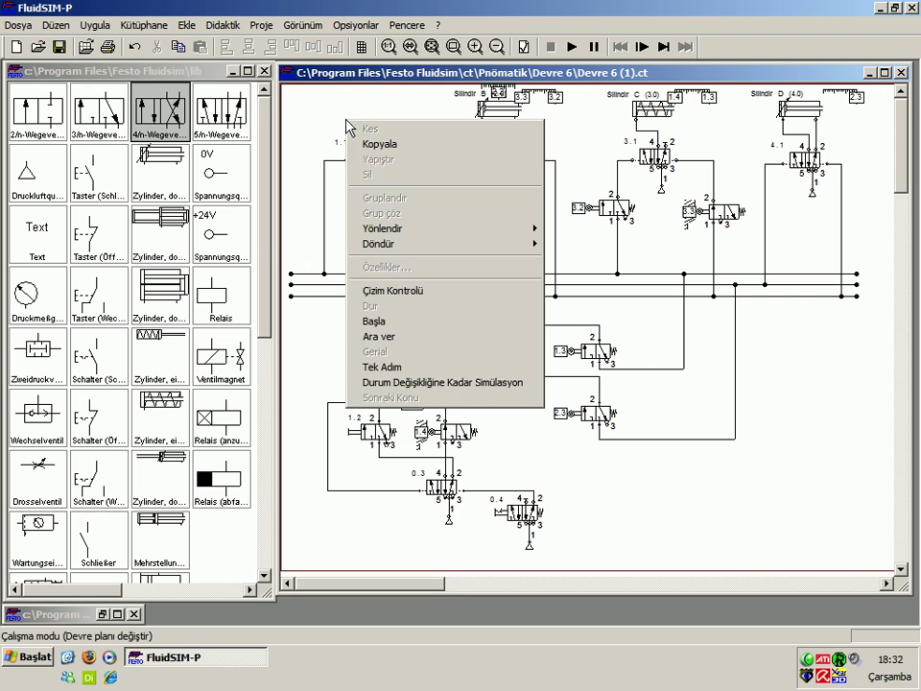
pyautogui.click(376, 144)
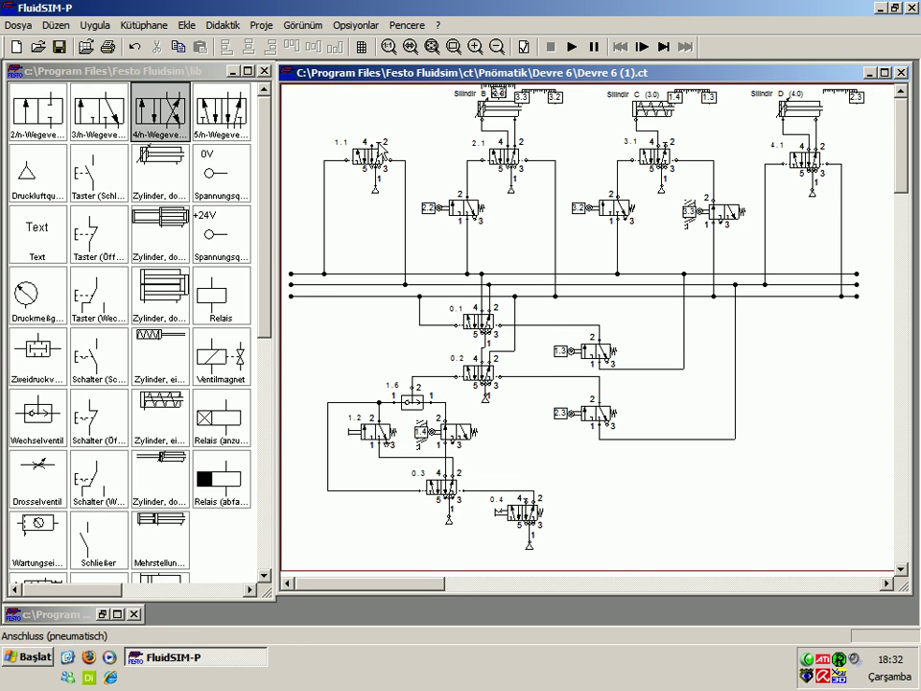
pyautogui.click(135, 47)
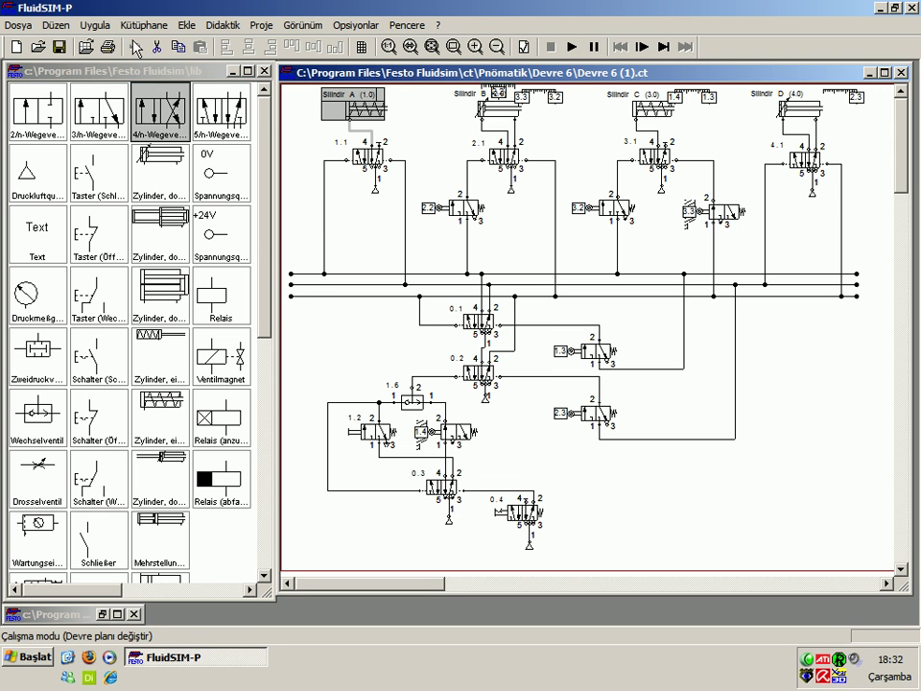
# Step: Deselect cylinder A and bring up the Uygula menu
pyautogui.click(410, 158)
pyautogui.click(364, 107)
pyautogui.click(401, 127)
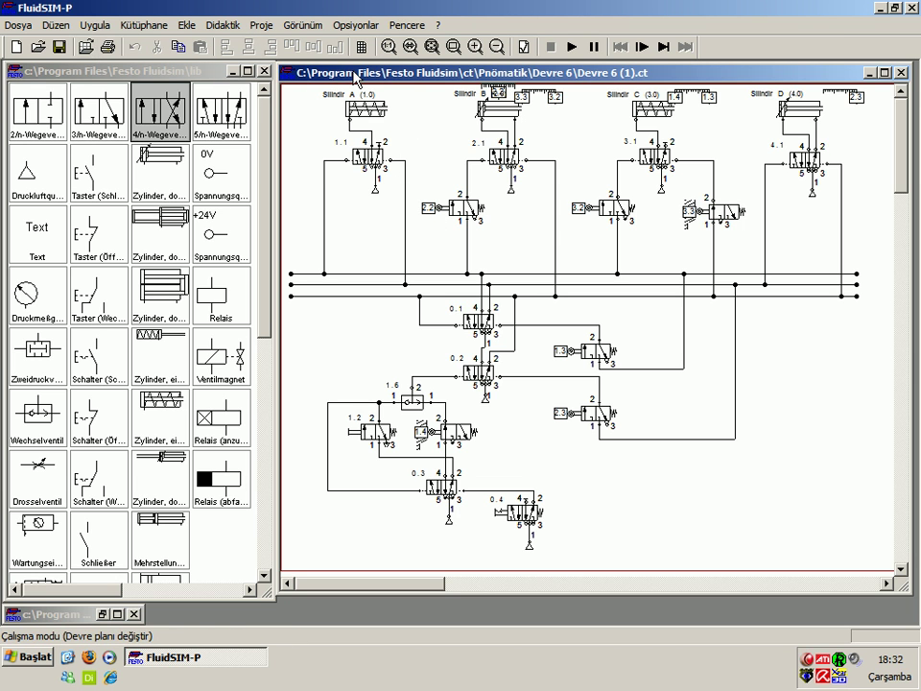
pyautogui.click(96, 25)
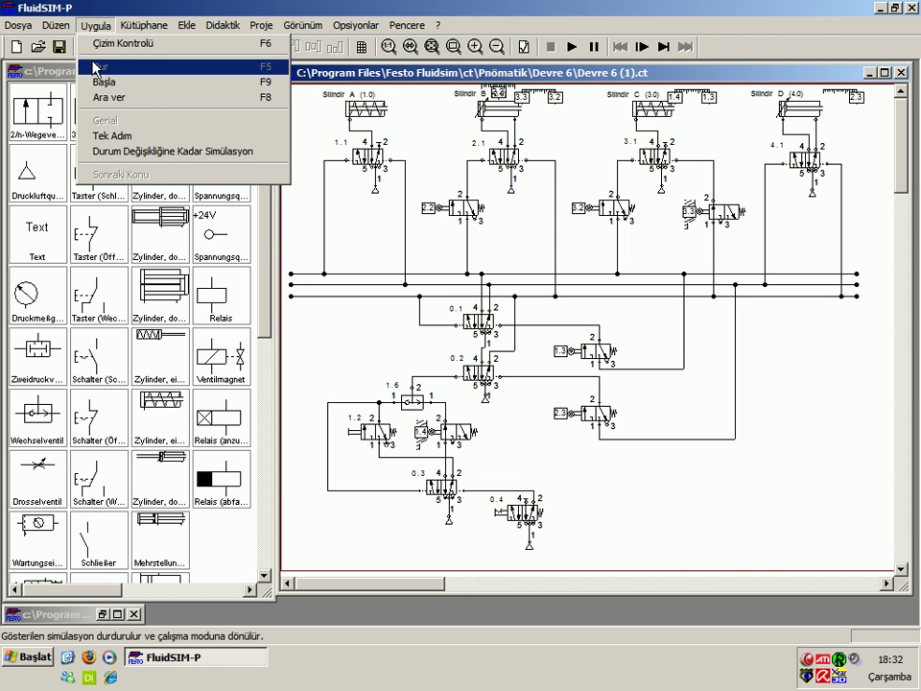
# Step: Run Çizim Kontrolü, accept 'Çizim hatası bulunamadı', and nudge valve 2.2 slightly lower
pyautogui.click(171, 43)
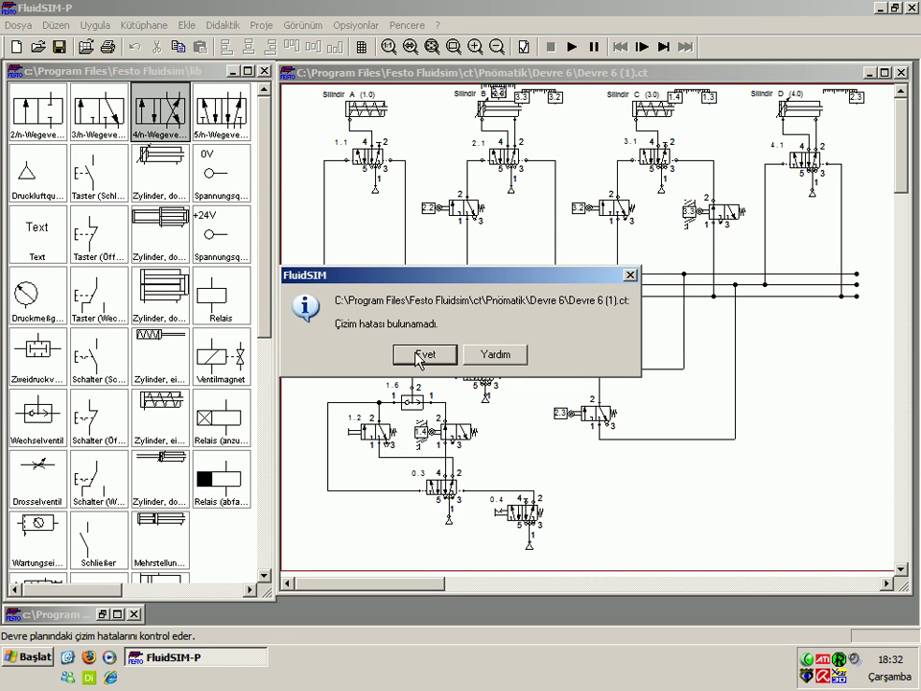
pyautogui.click(418, 355)
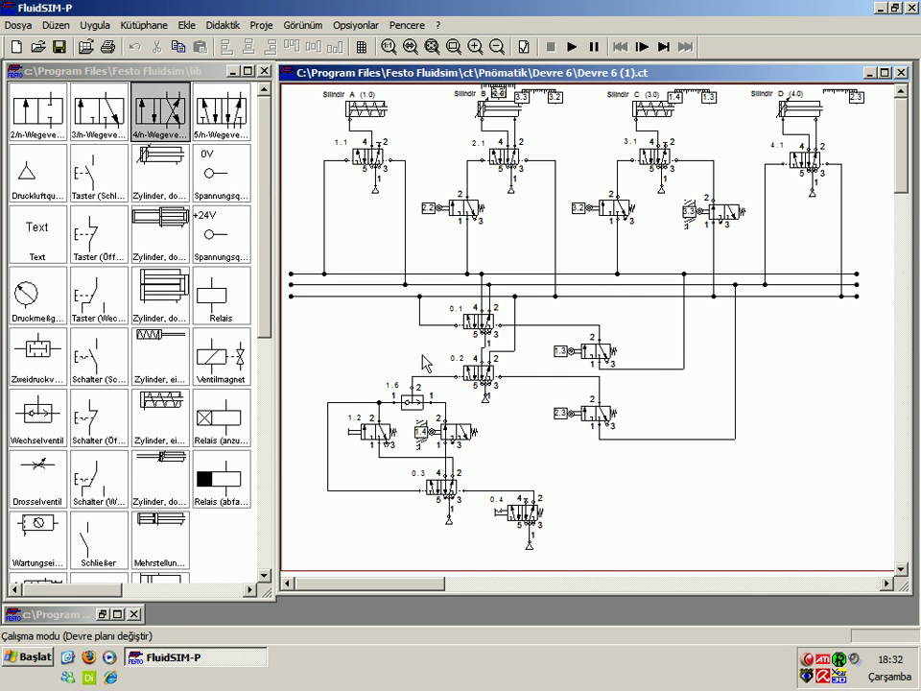
pyautogui.click(451, 211)
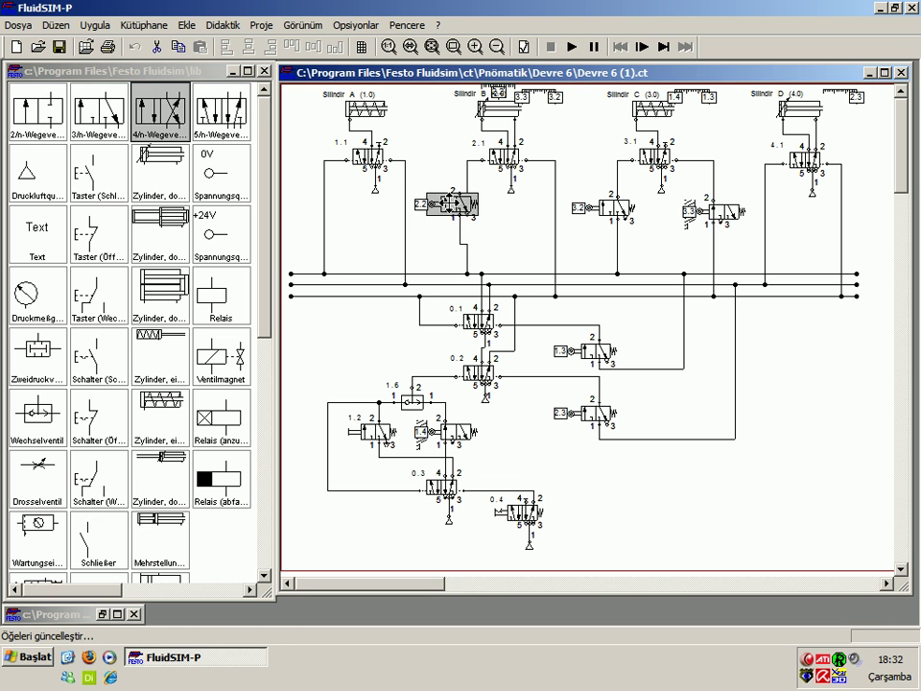
pyautogui.moveTo(451, 203)
pyautogui.mouseDown()
pyautogui.moveTo(451, 218)
pyautogui.moveTo(468, 226)
pyautogui.moveTo(441, 218)
pyautogui.mouseUp()
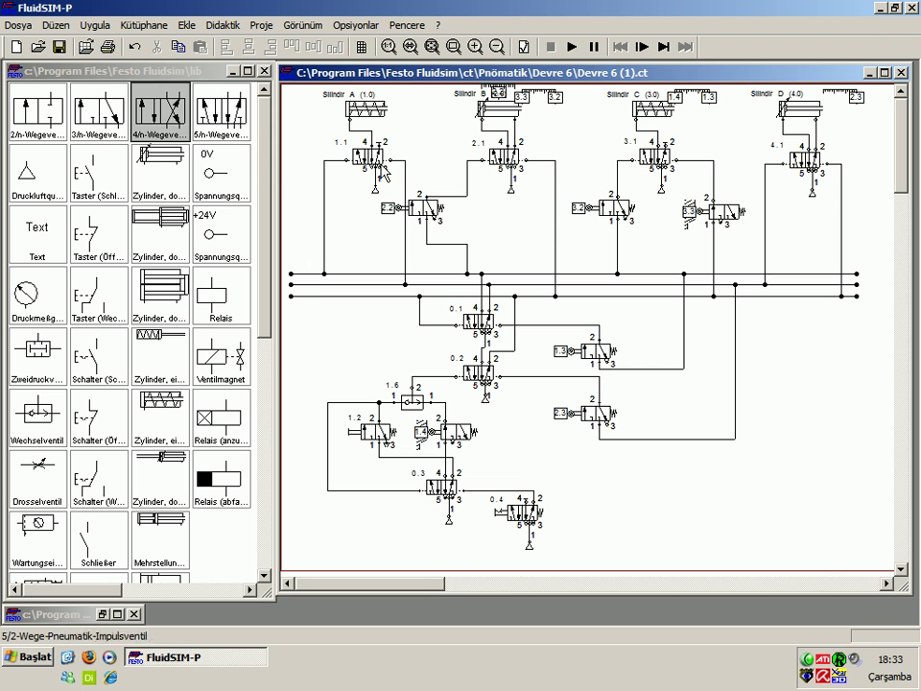
# Step: Recheck the drawing, move valve 2.2 right clear of the crossing line, and confirm no errors
pyautogui.click(95, 25)
pyautogui.click(118, 51)
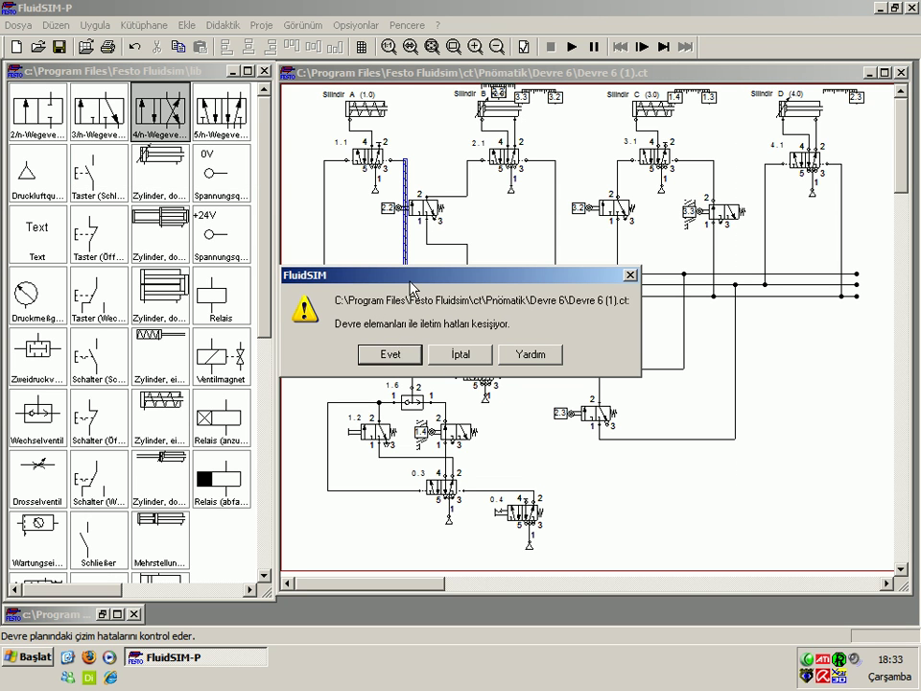
pyautogui.click(390, 354)
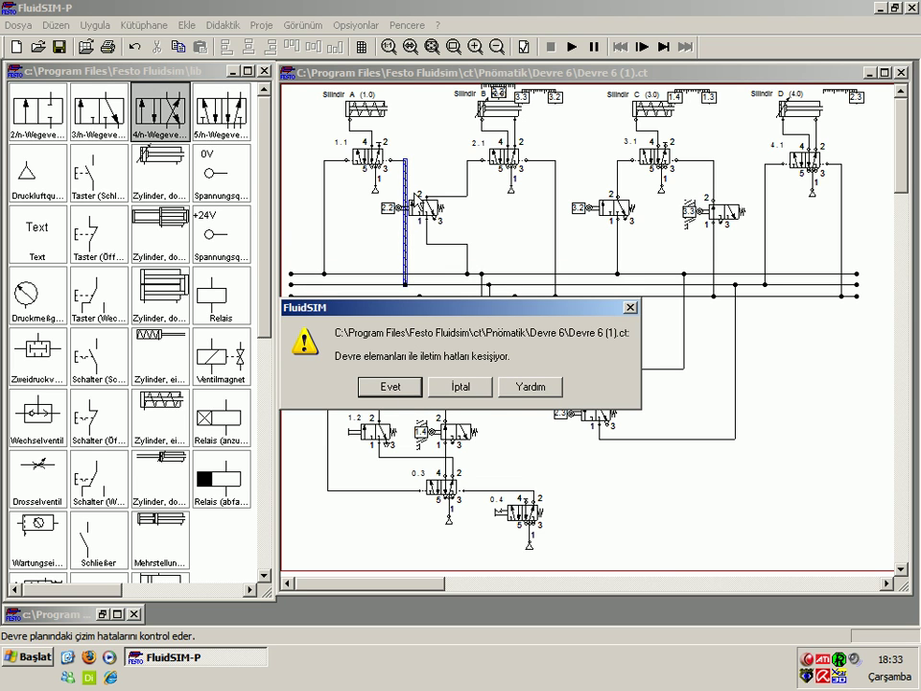
pyautogui.click(389, 387)
pyautogui.moveTo(428, 207); pyautogui.dragTo(467, 203)
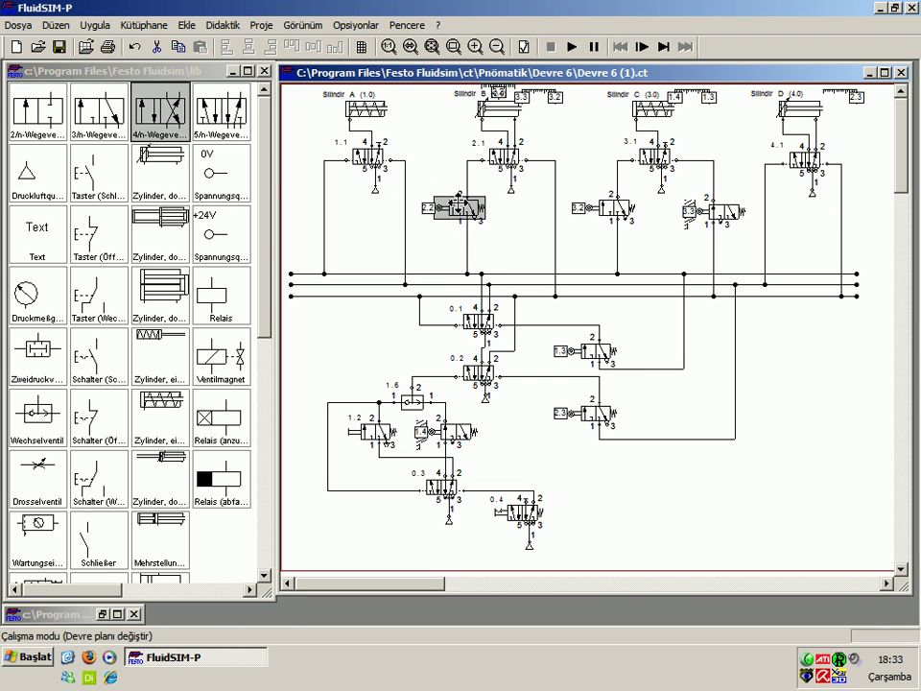
pyautogui.click(94, 25)
pyautogui.click(105, 41)
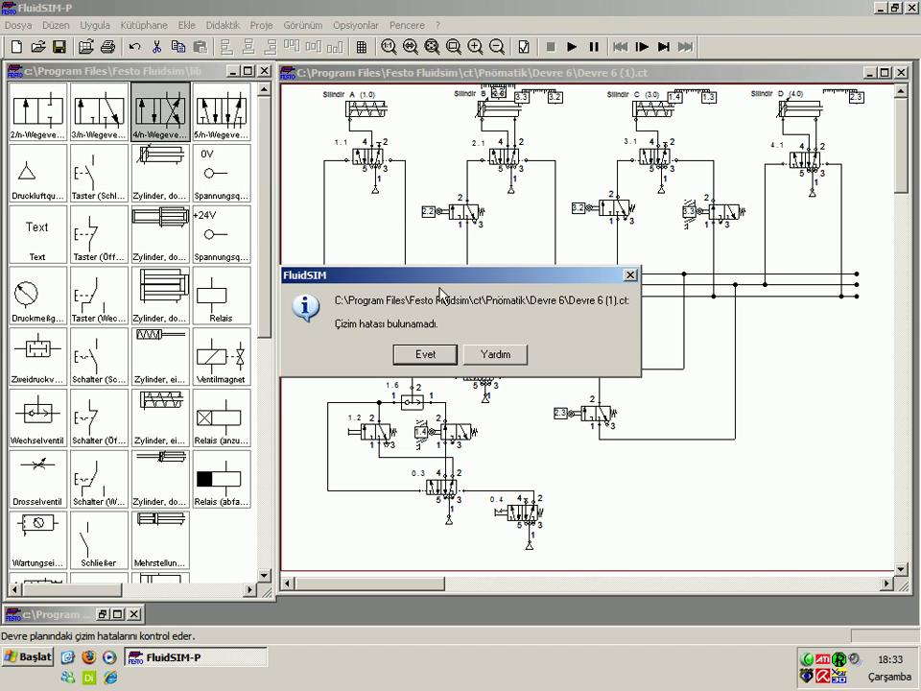
pyautogui.click(434, 357)
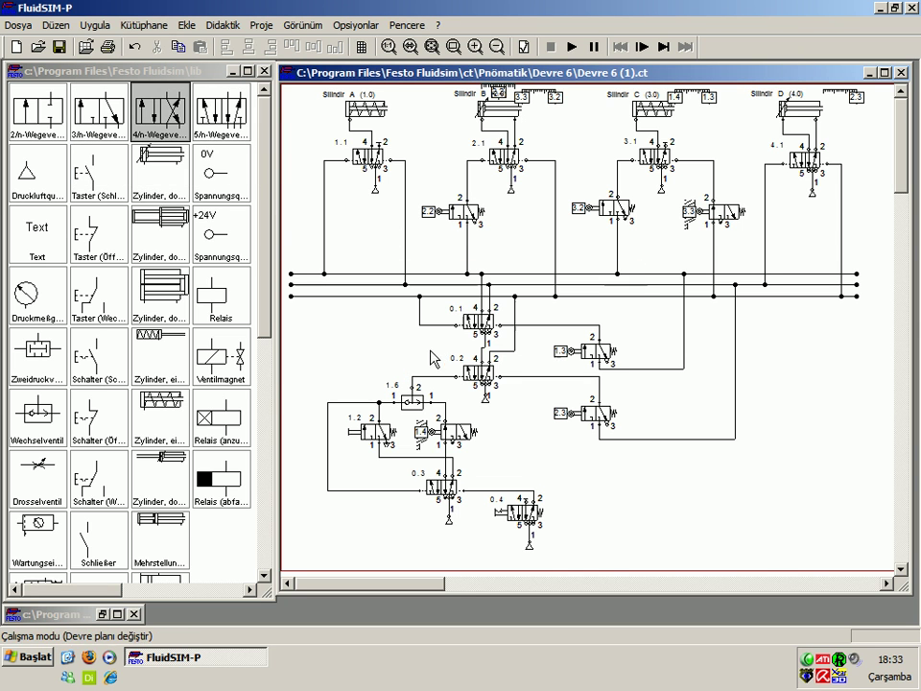
# Step: Shift valve 2.2 about 50 px left, simulate despite the intersection warning, and operate the manual valve
pyautogui.click(94, 25)
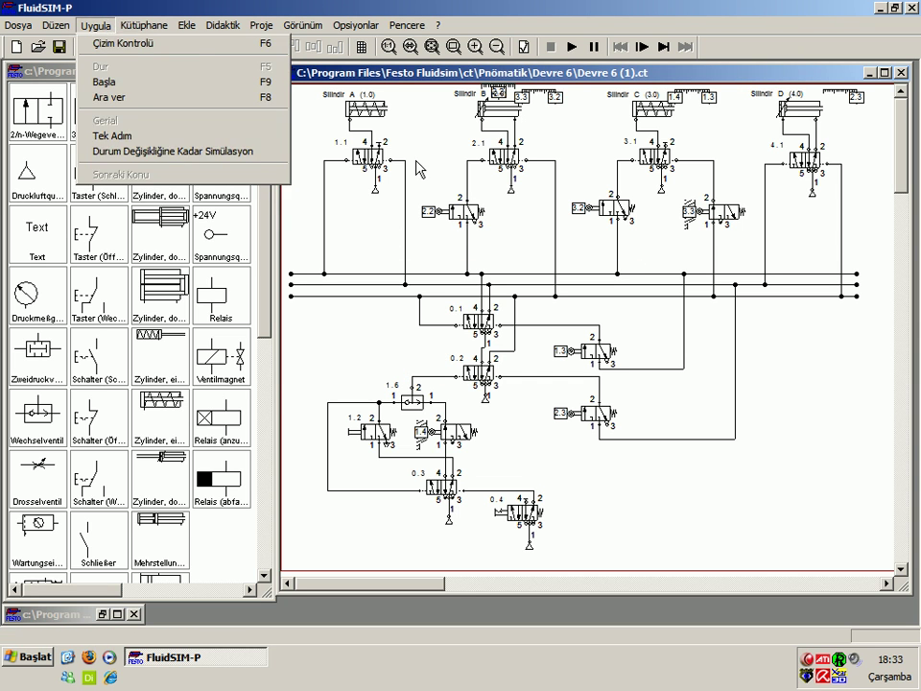
pyautogui.click(158, 110)
pyautogui.moveTo(466, 213); pyautogui.dragTo(414, 213)
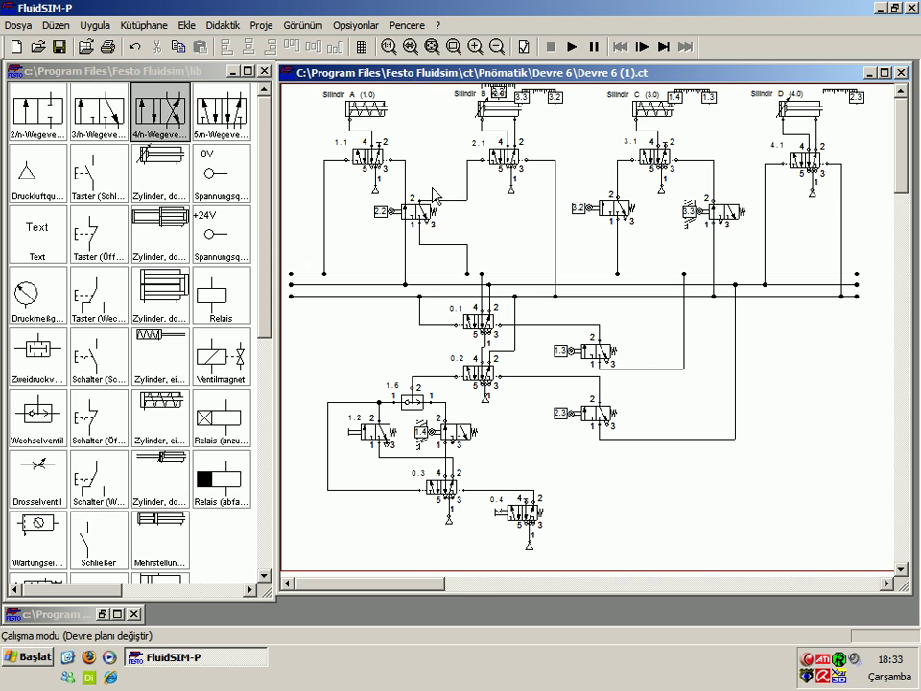
pyautogui.click(572, 47)
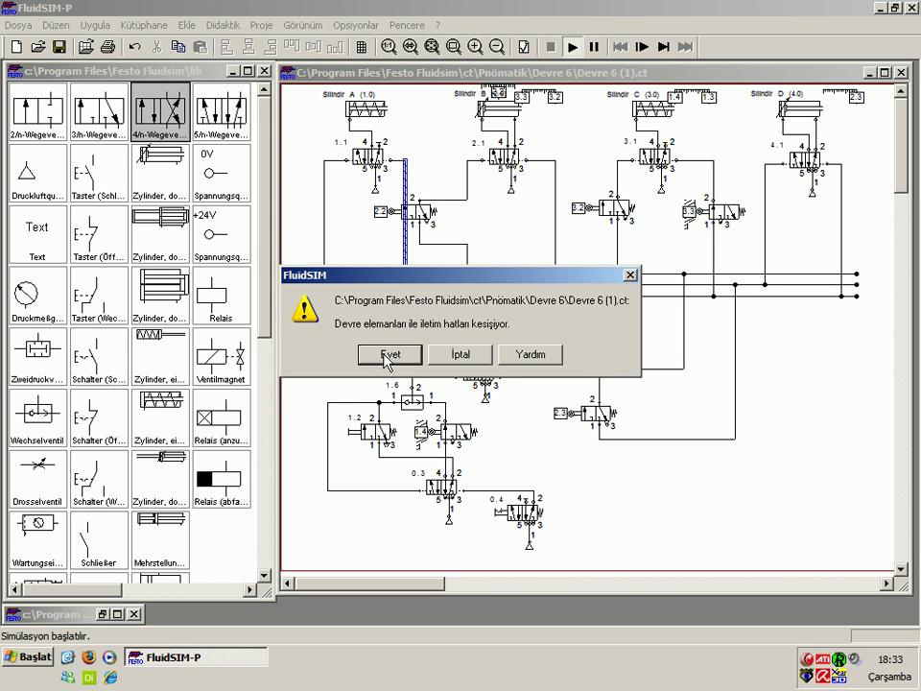
pyautogui.click(387, 356)
pyautogui.click(382, 357)
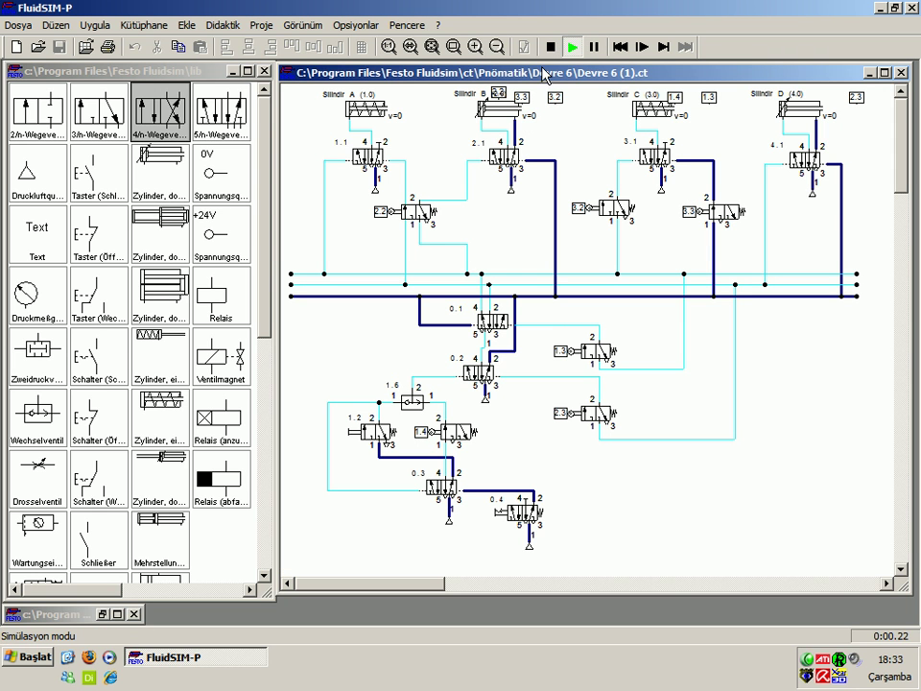
pyautogui.click(379, 430)
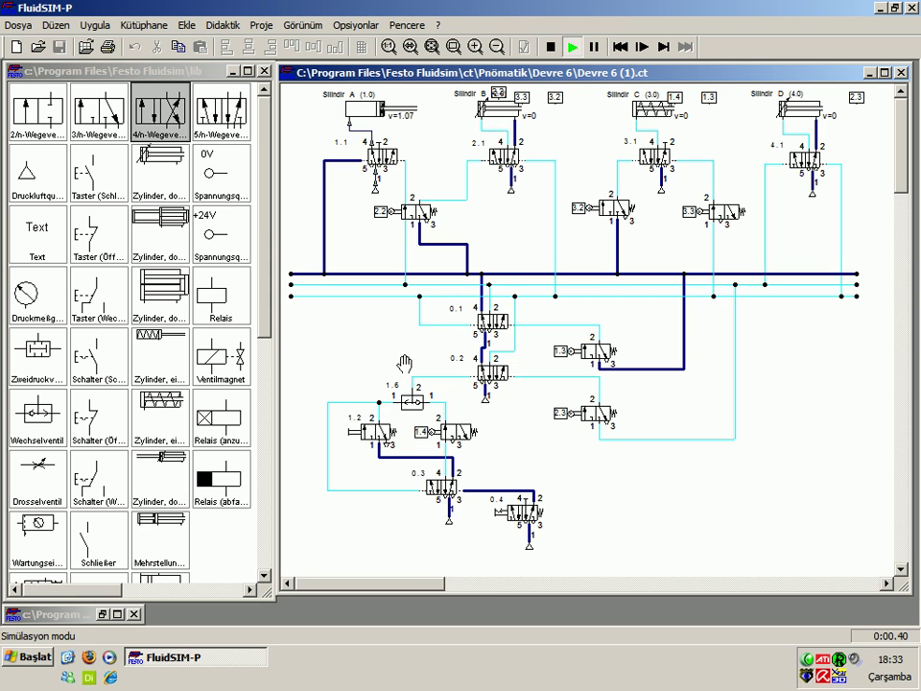
# Step: Stop the simulation and move valve 2.2 back about 50 px right
pyautogui.click(552, 46)
pyautogui.moveTo(413, 211); pyautogui.dragTo(461, 211)
pyautogui.click(341, 161)
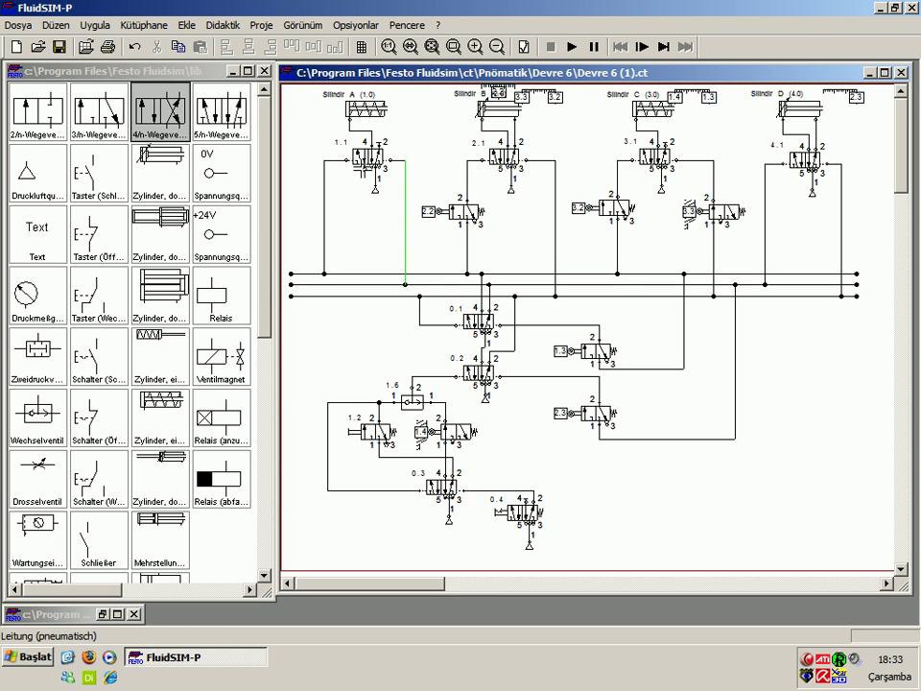
pyautogui.click(94, 25)
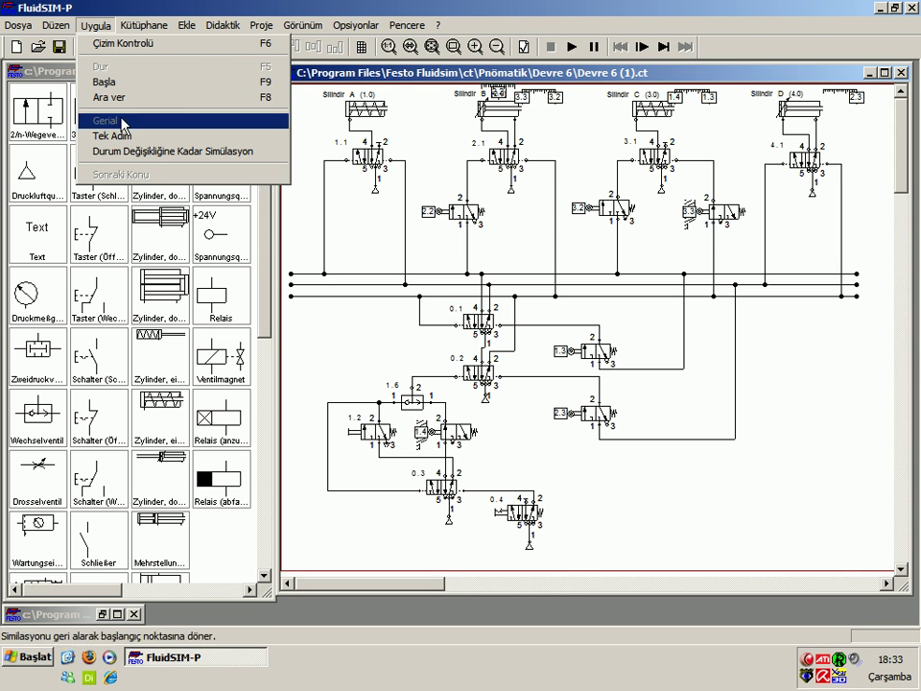
pyautogui.click(573, 47)
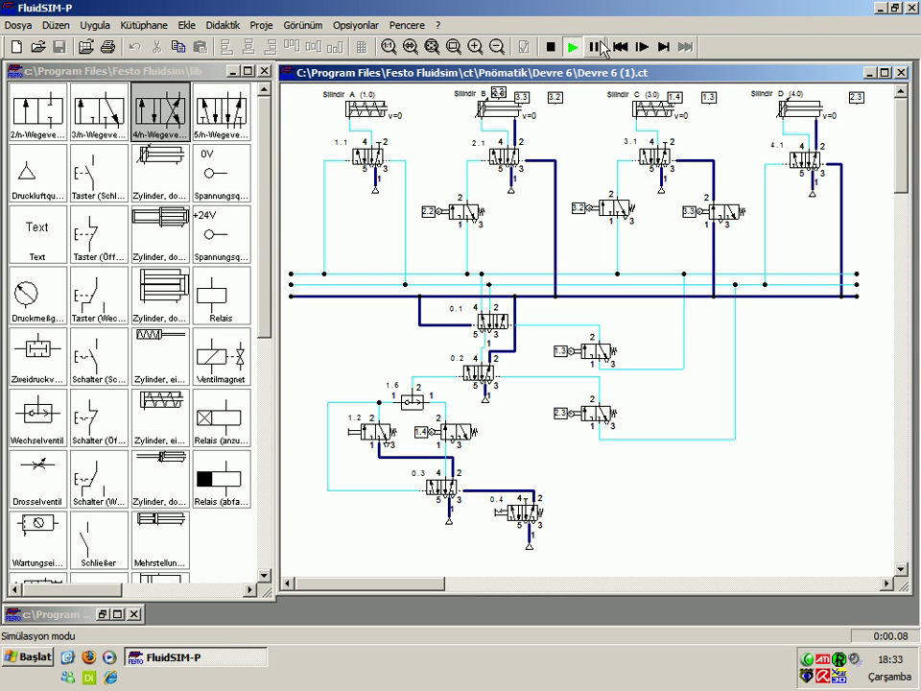
pyautogui.click(594, 46)
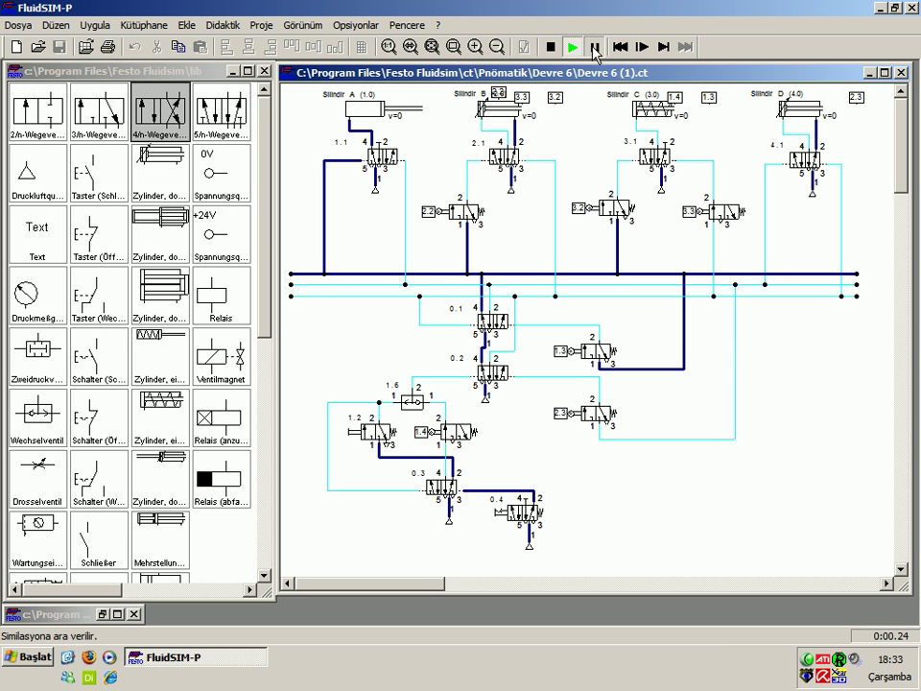
pyautogui.click(574, 53)
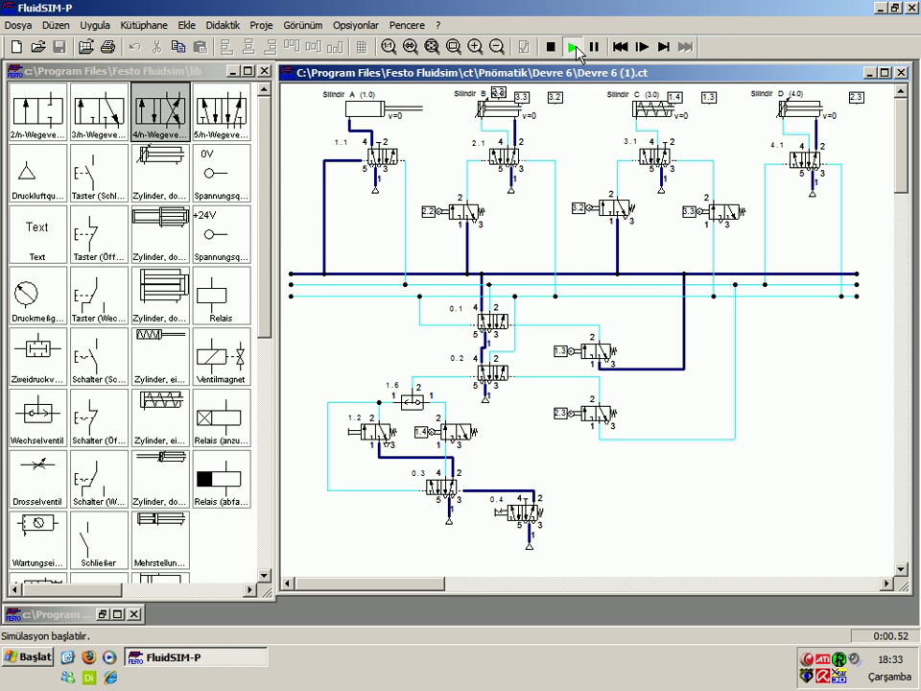
pyautogui.press('F5')
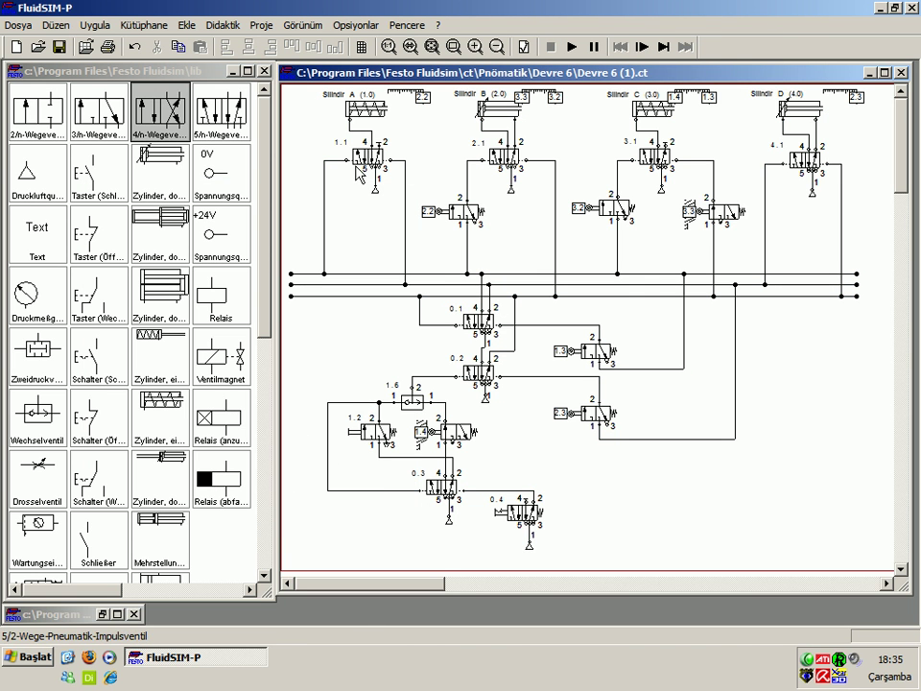
pyautogui.moveTo(268, 251)
pyautogui.mouseDown()
pyautogui.moveTo(286, 381)
pyautogui.moveTo(329, 202)
pyautogui.mouseUp()
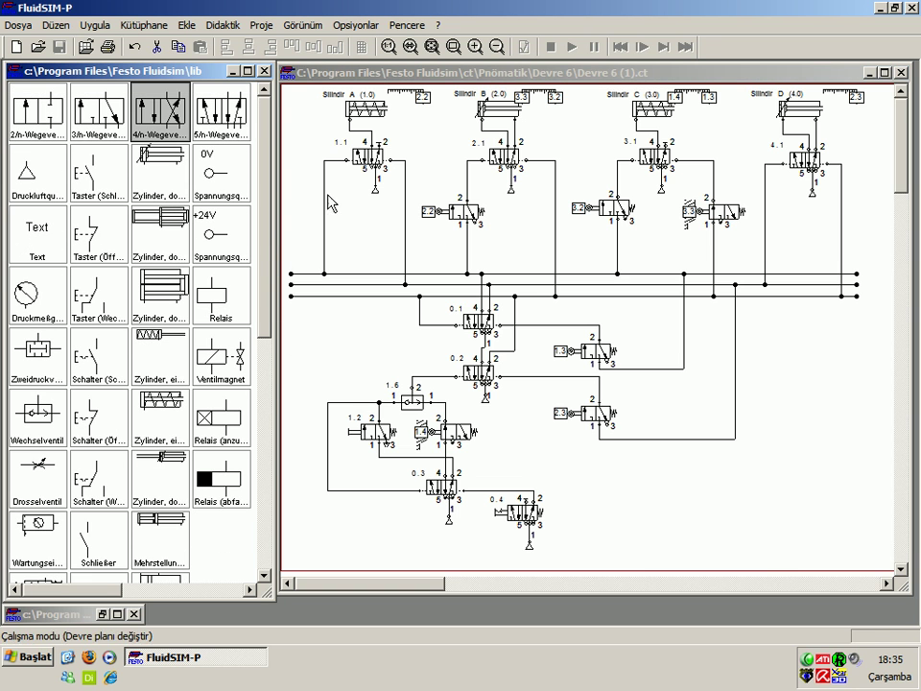
pyautogui.click(187, 25)
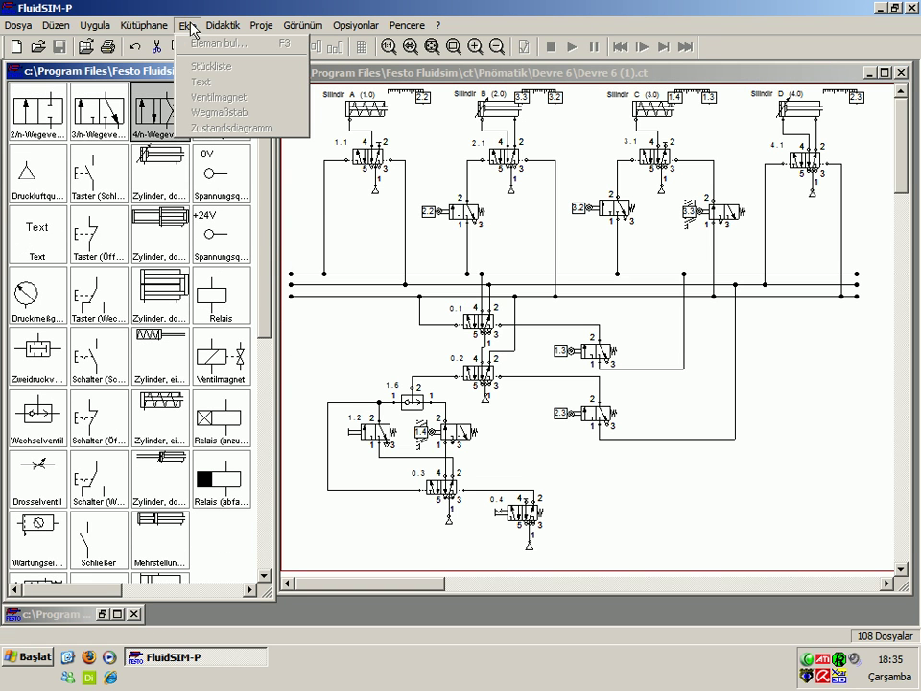
pyautogui.click(284, 122)
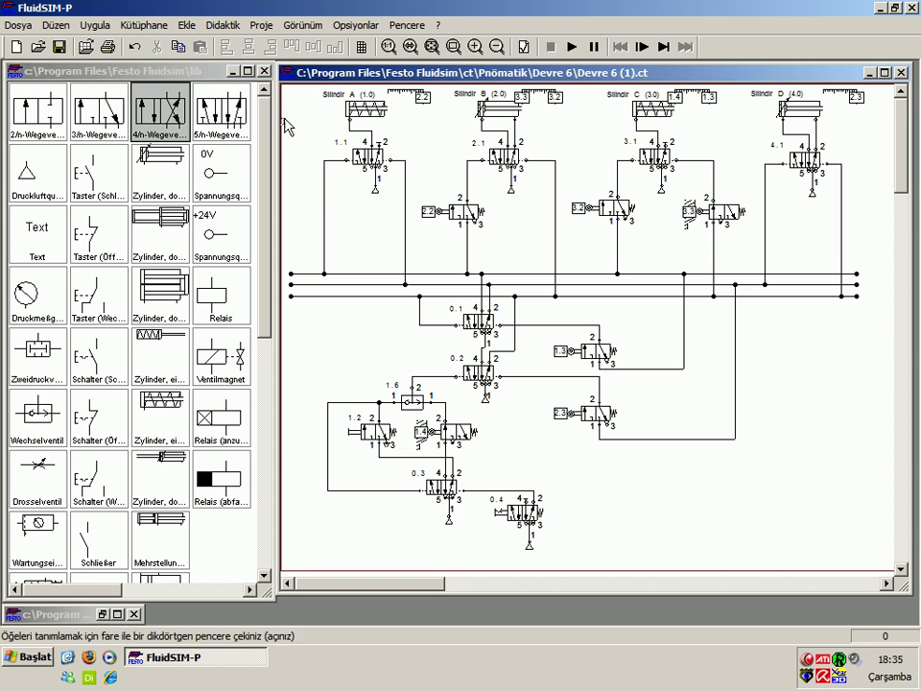
pyautogui.click(187, 26)
pyautogui.click(218, 44)
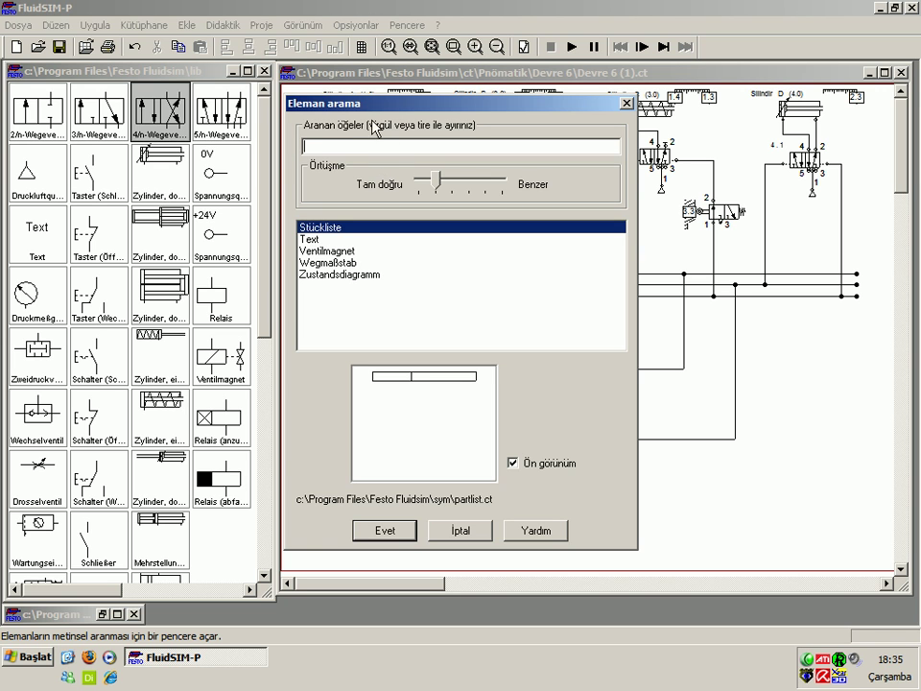
pyautogui.click(453, 534)
pyautogui.click(123, 24)
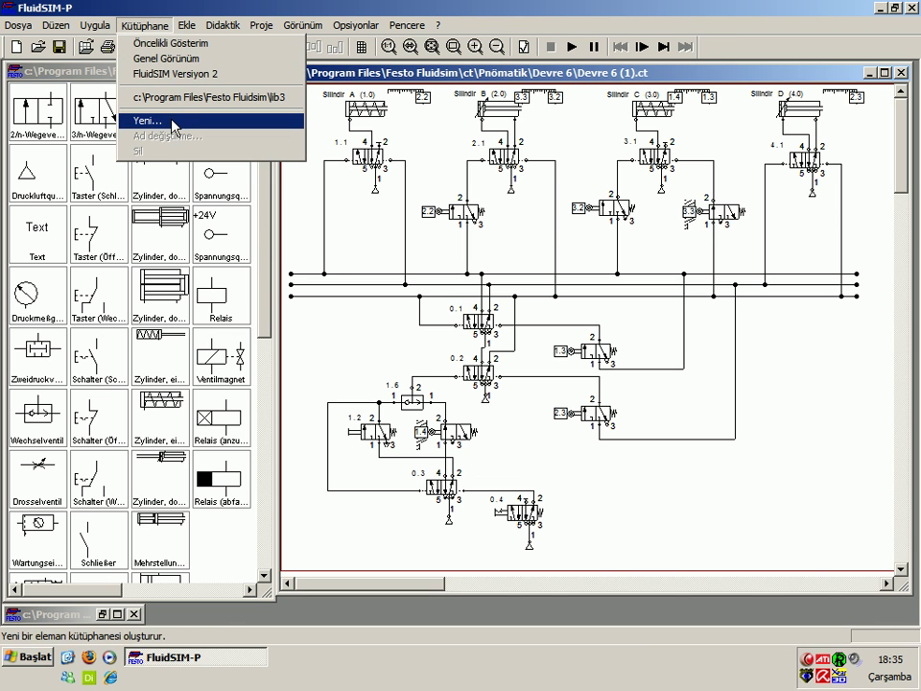
pyautogui.click(174, 126)
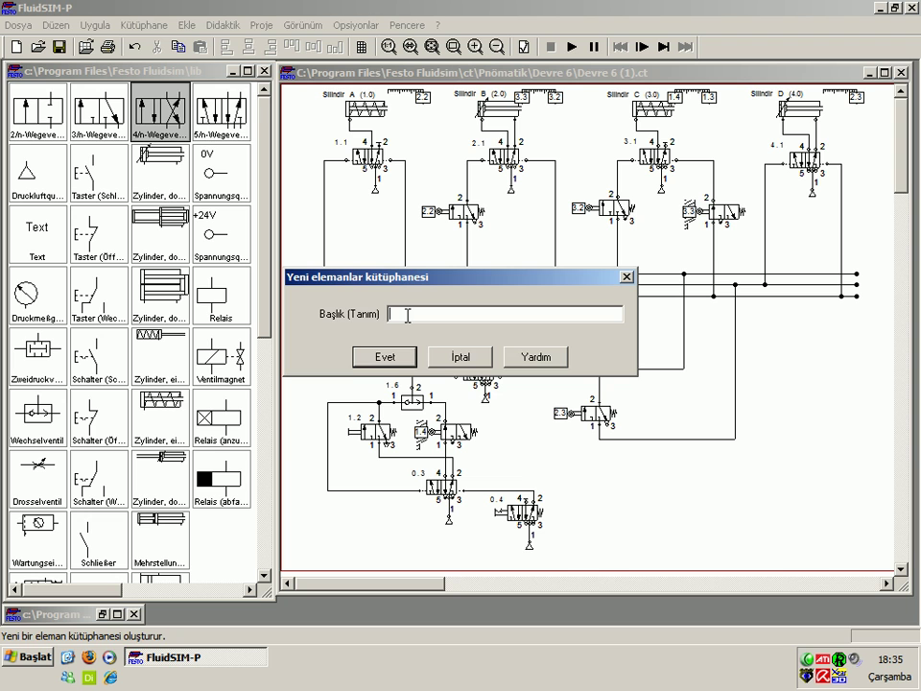
pyautogui.write('Kütüphane')
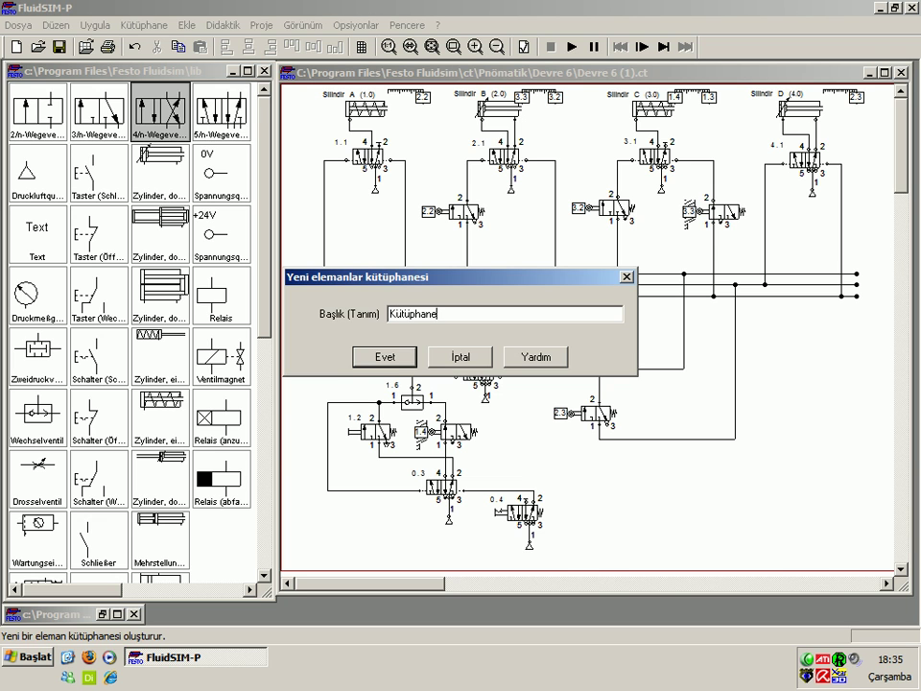
pyautogui.press('Return')
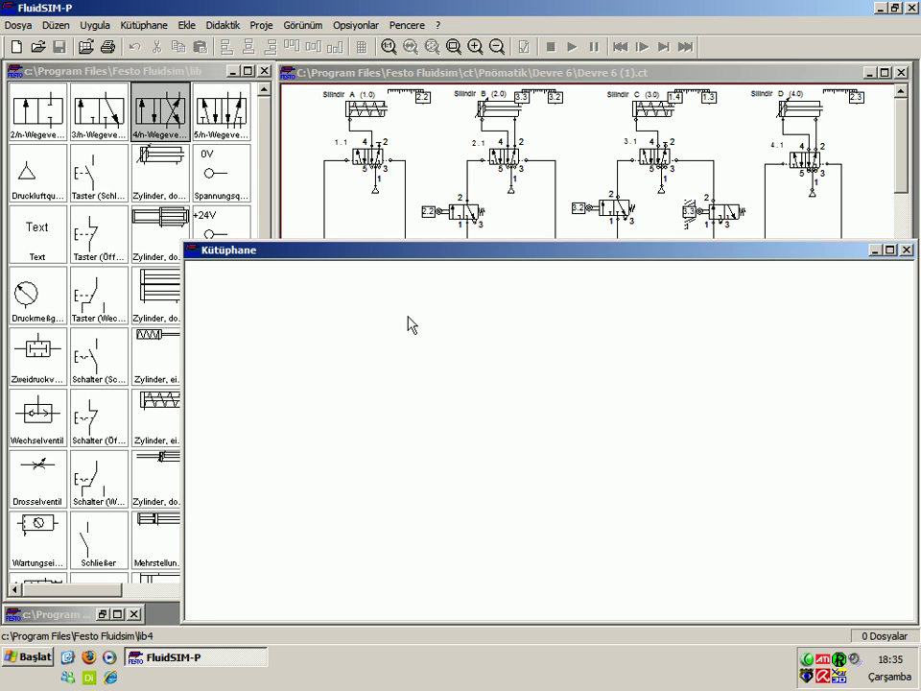
pyautogui.moveTo(323, 263); pyautogui.dragTo(245, 121)
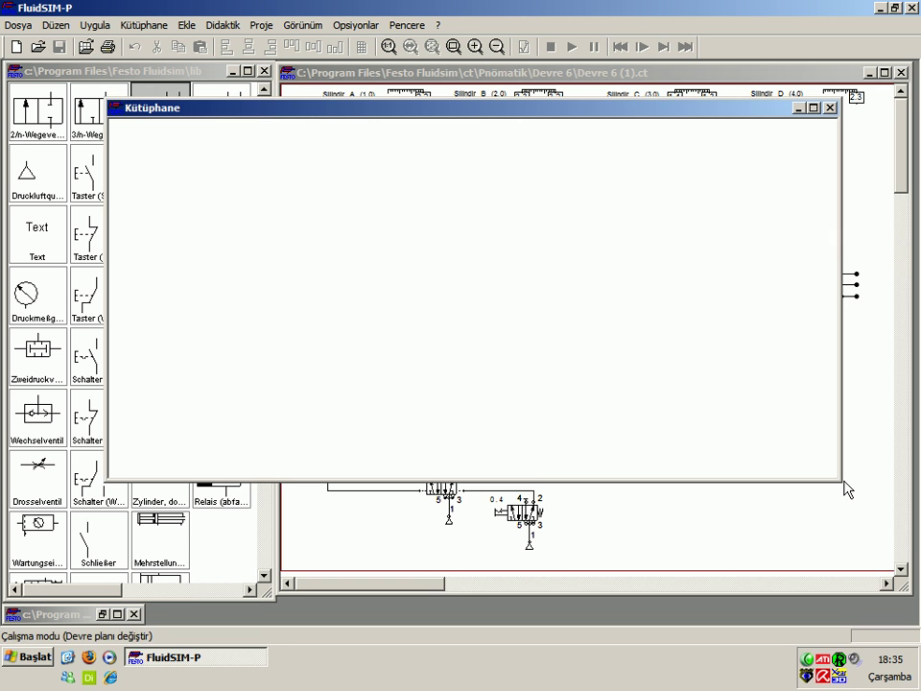
pyautogui.moveTo(843, 481); pyautogui.dragTo(362, 450)
pyautogui.moveTo(272, 113)
pyautogui.mouseDown()
pyautogui.moveTo(532, 123)
pyautogui.moveTo(448, 102)
pyautogui.mouseUp()
pyautogui.moveTo(534, 439); pyautogui.dragTo(558, 449)
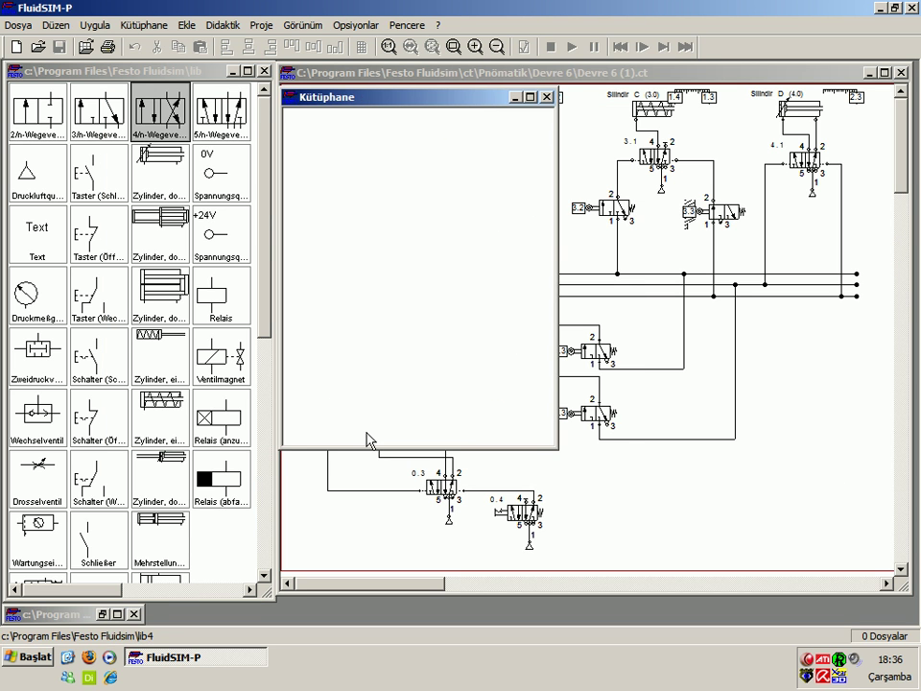
pyautogui.moveTo(227, 360); pyautogui.dragTo(374, 263)
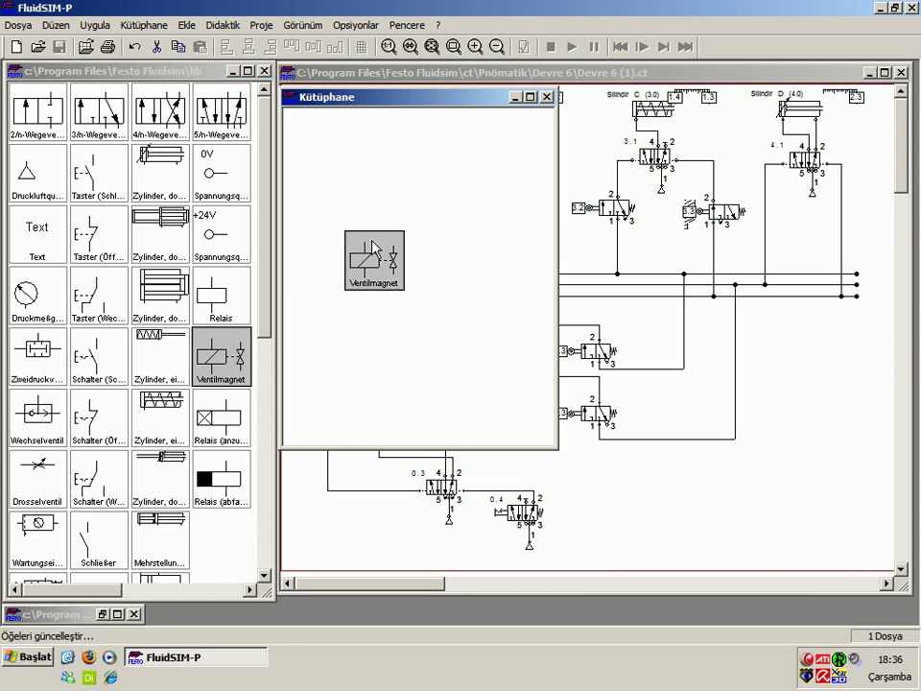
pyautogui.moveTo(221, 296); pyautogui.dragTo(374, 202)
pyautogui.moveTo(176, 303); pyautogui.dragTo(432, 201)
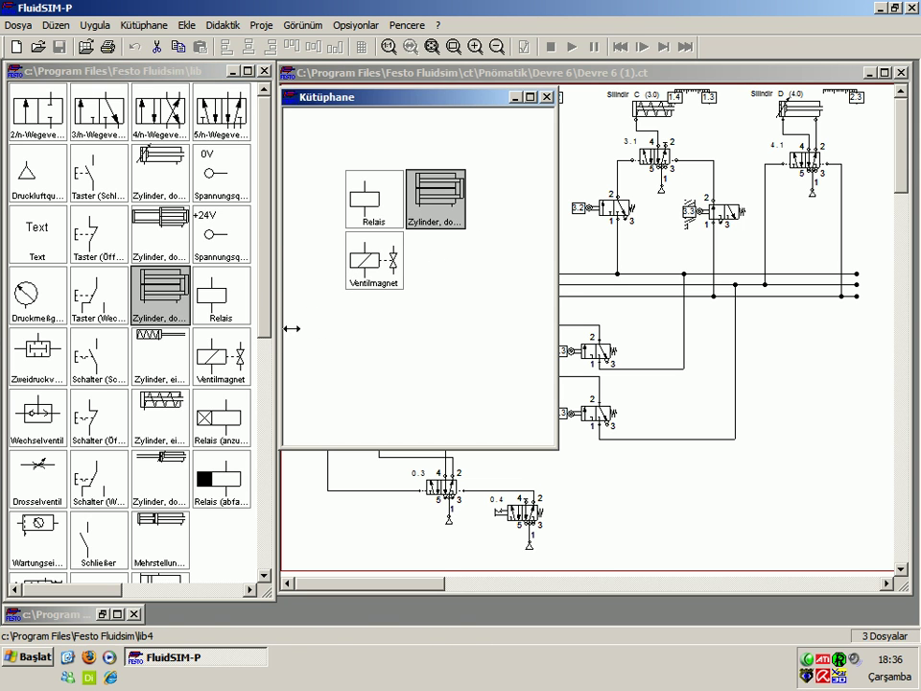
pyautogui.moveTo(160, 303); pyautogui.dragTo(497, 261)
pyautogui.moveTo(160, 350); pyautogui.dragTo(497, 200)
pyautogui.moveTo(523, 320); pyautogui.dragTo(296, 109)
pyautogui.click(485, 153)
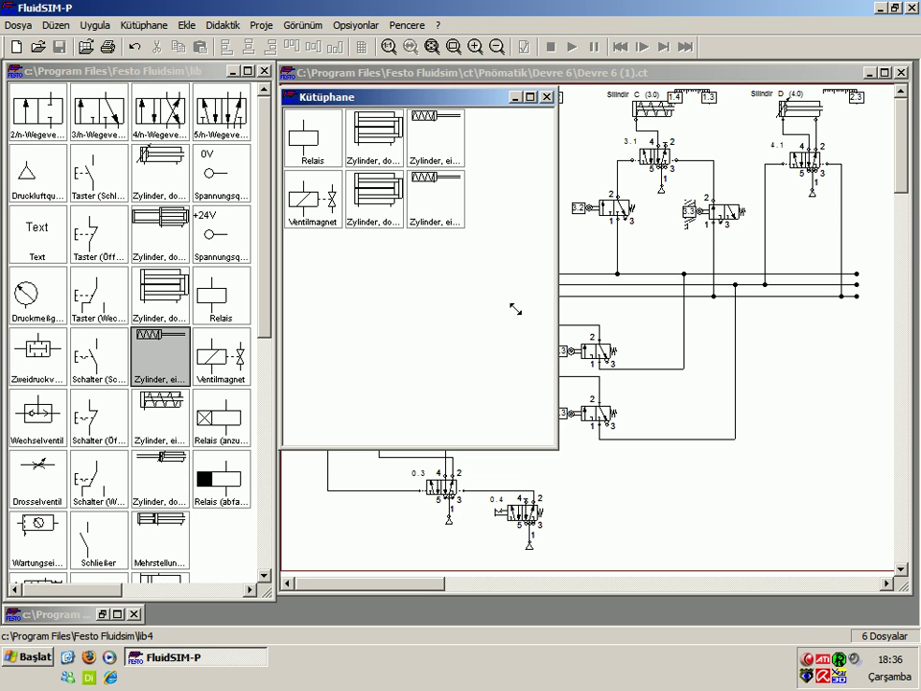
pyautogui.moveTo(480, 234); pyautogui.dragTo(481, 242)
pyautogui.click(470, 98)
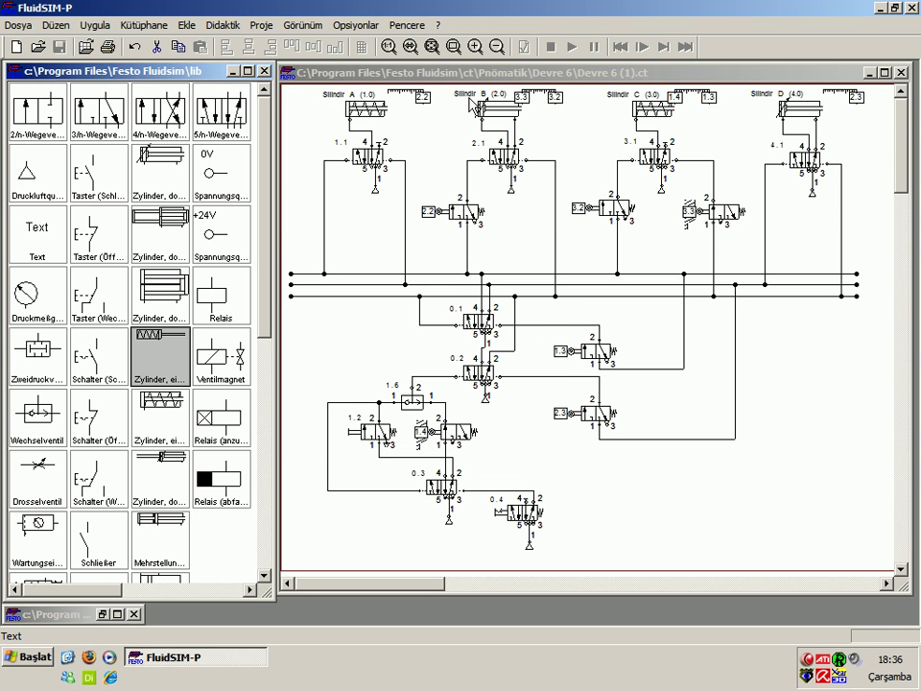
pyautogui.click(165, 28)
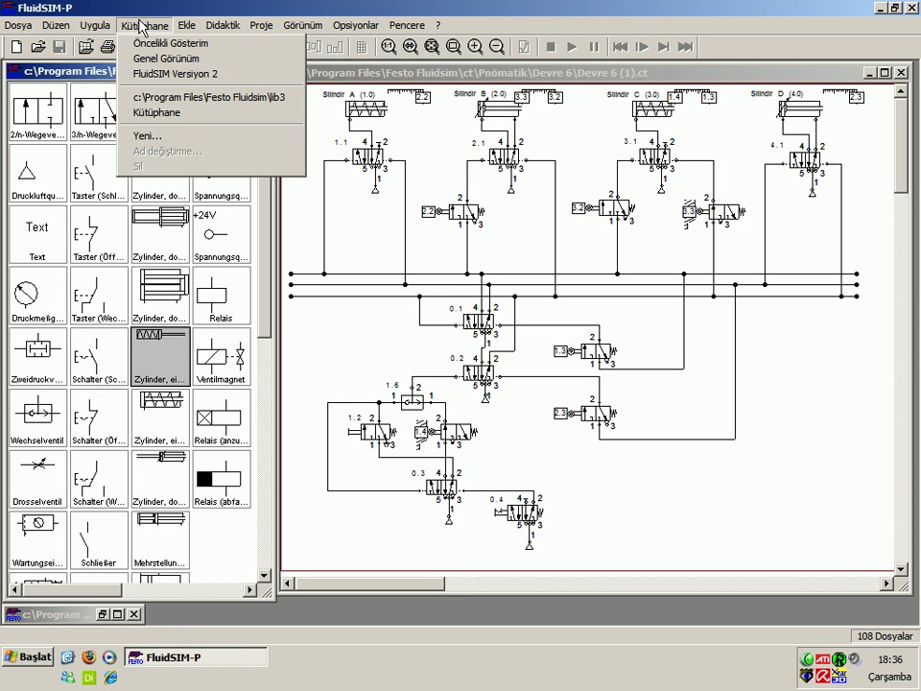
pyautogui.click(169, 114)
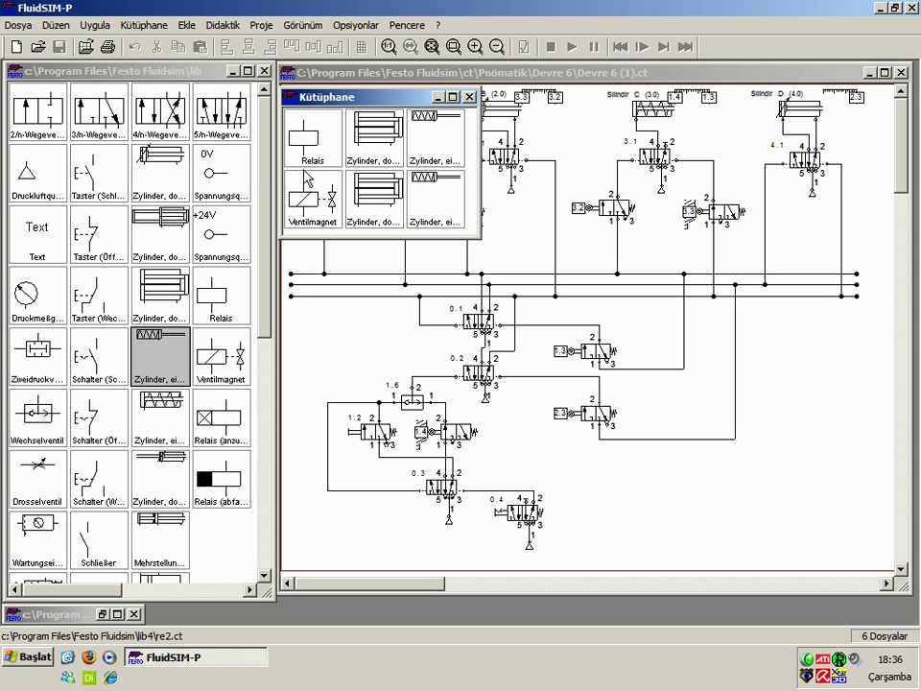
pyautogui.click(129, 25)
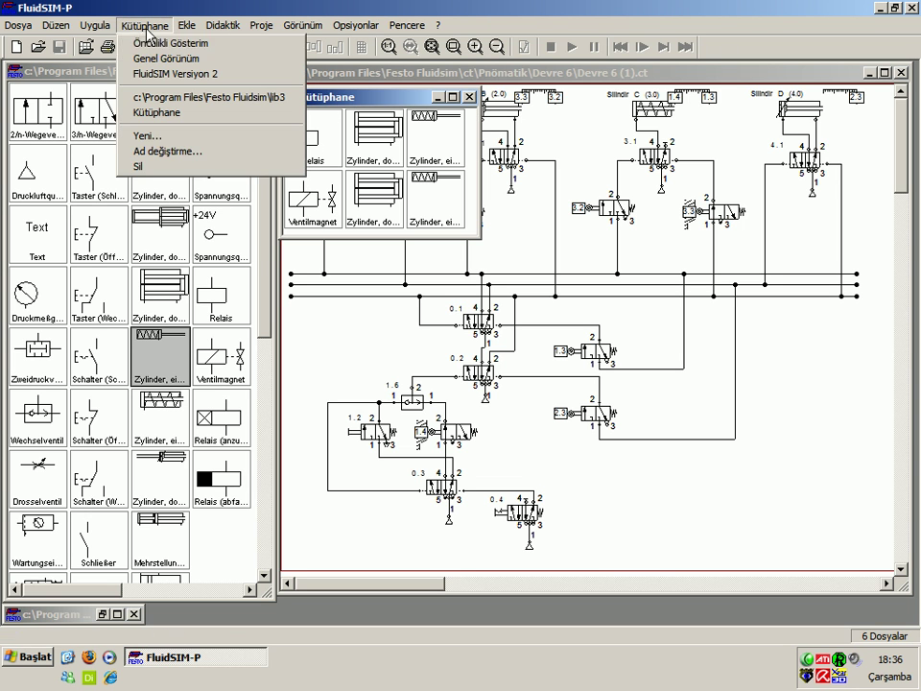
pyautogui.click(139, 166)
pyautogui.click(426, 362)
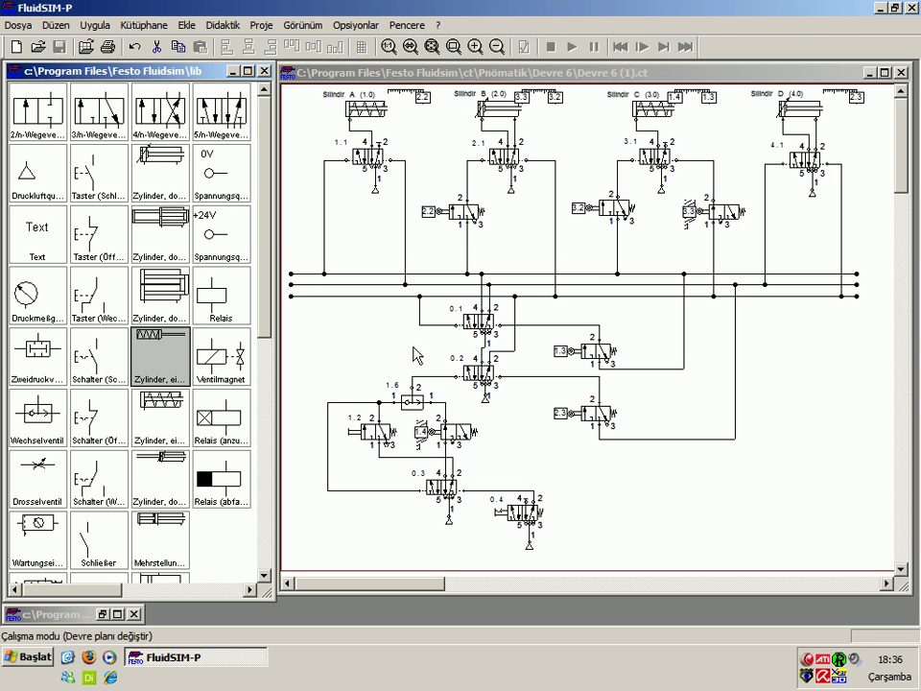
pyautogui.click(144, 25)
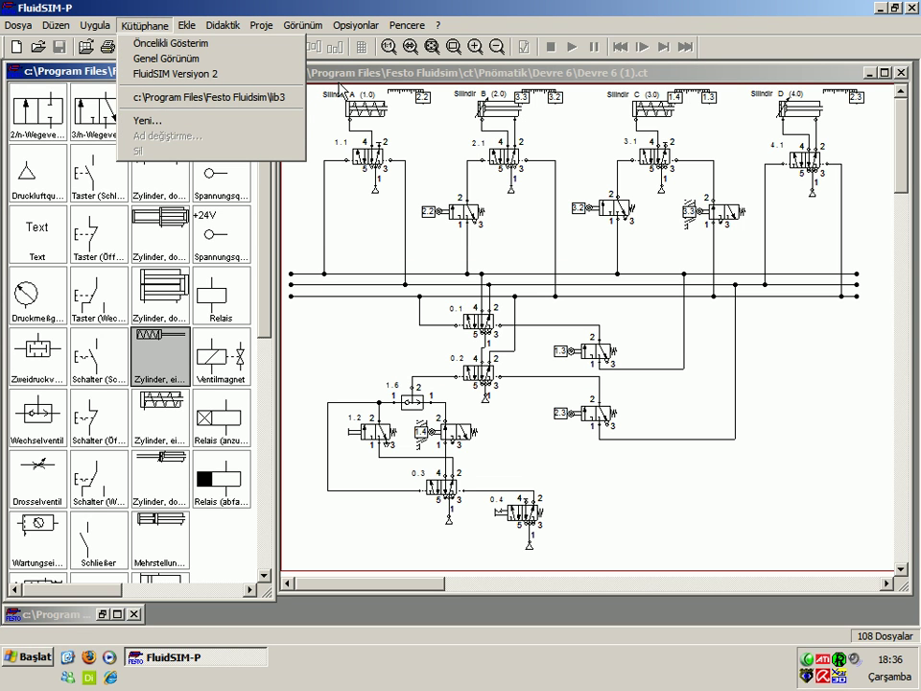
pyautogui.click(171, 43)
pyautogui.click(225, 25)
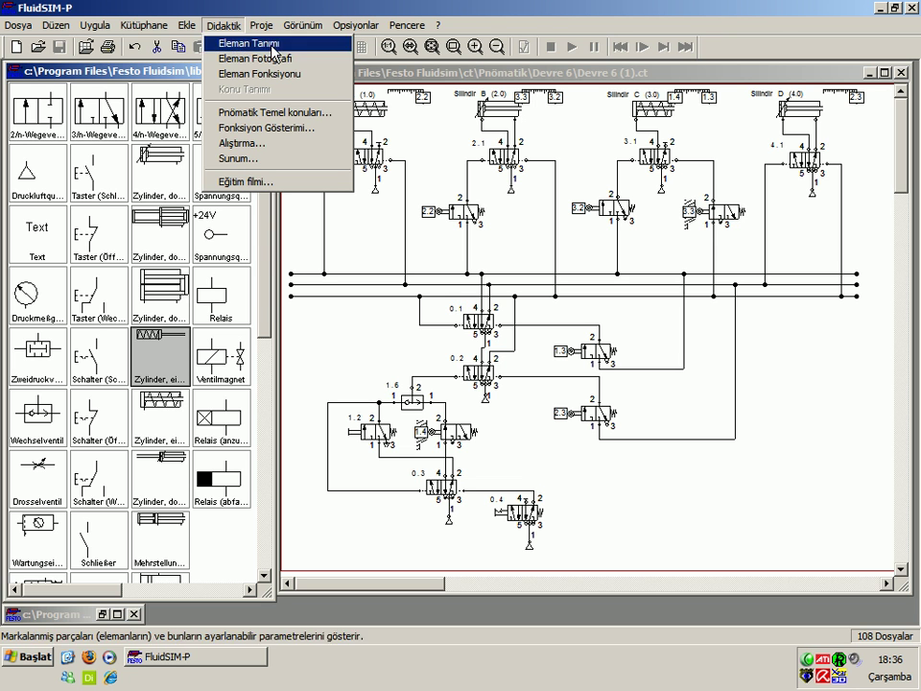
pyautogui.click(267, 113)
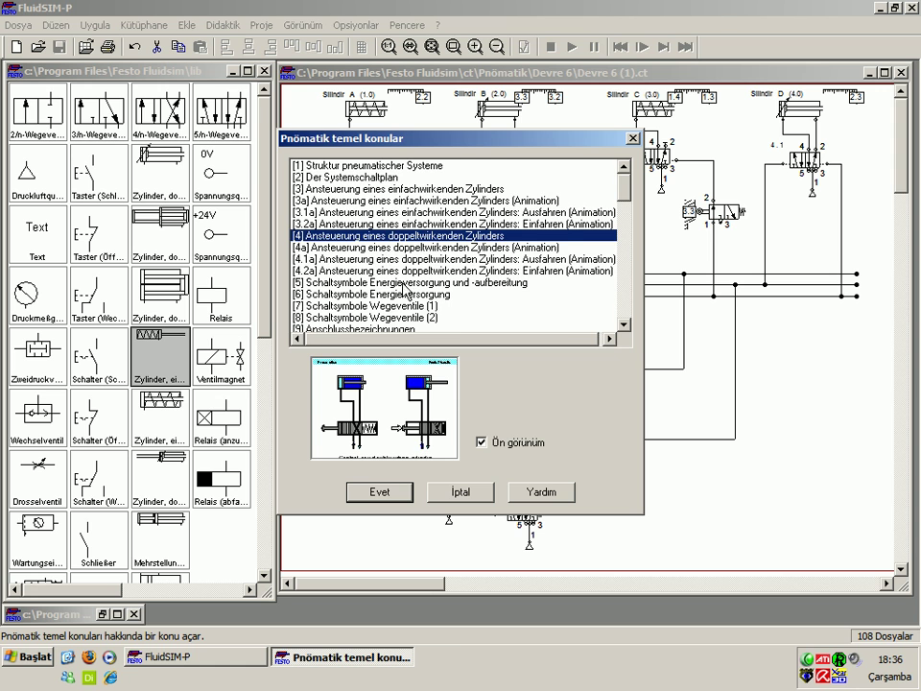
pyautogui.scroll(-1, 405, 289)
pyautogui.click(408, 271)
pyautogui.scroll(-10, 422, 268)
pyautogui.scroll(-1, 427, 267)
pyautogui.click(427, 261)
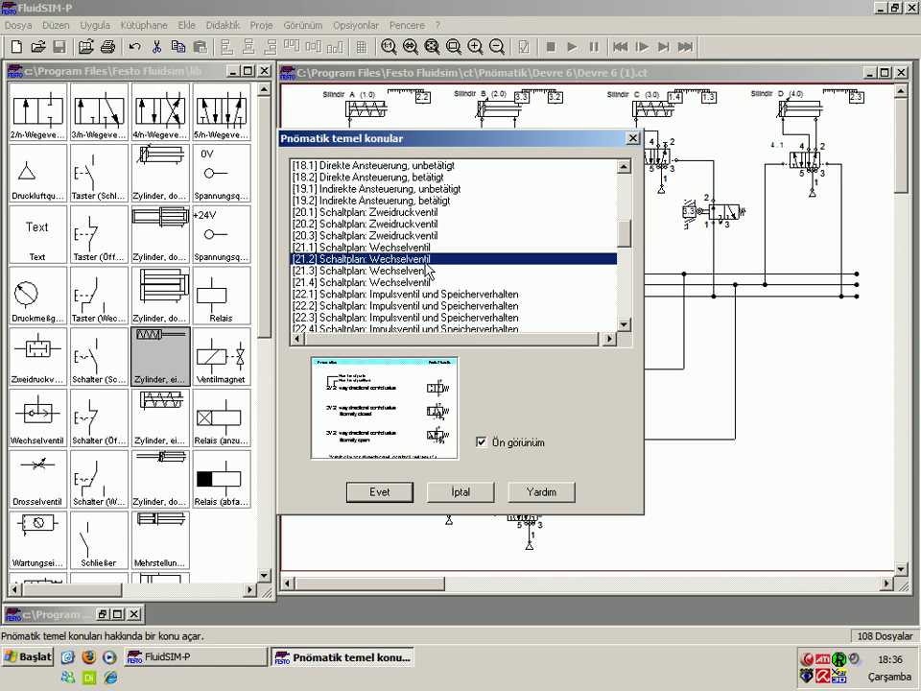
pyautogui.scroll(-7, 428, 278)
pyautogui.click(427, 294)
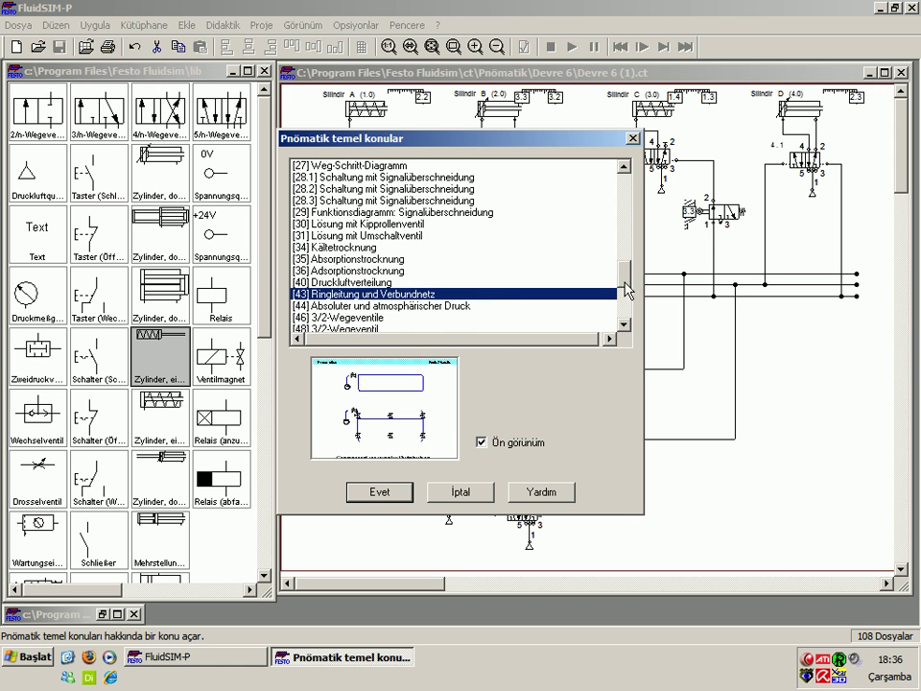
pyautogui.moveTo(628, 291); pyautogui.dragTo(626, 325)
pyautogui.click(484, 270)
pyautogui.click(451, 491)
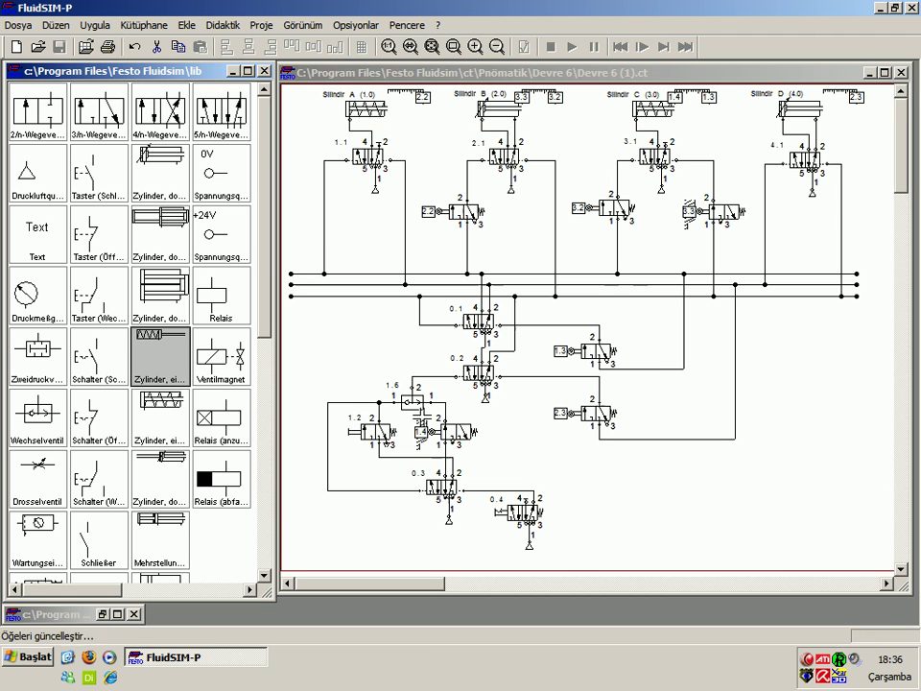
pyautogui.click(224, 25)
pyautogui.click(264, 63)
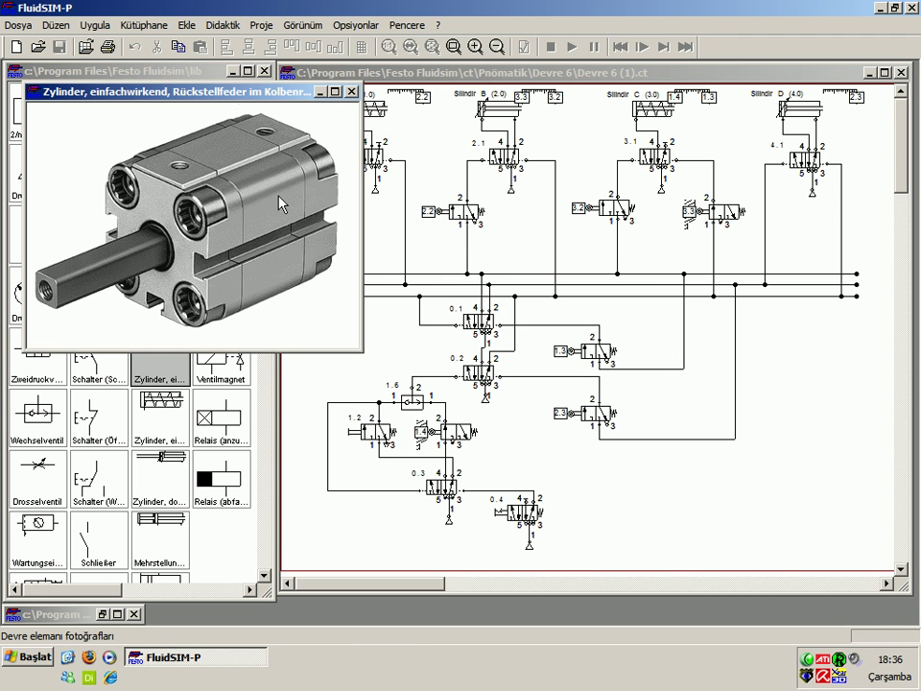
pyautogui.click(354, 93)
pyautogui.scroll(-1, 201, 225)
pyautogui.scroll(1, 201, 226)
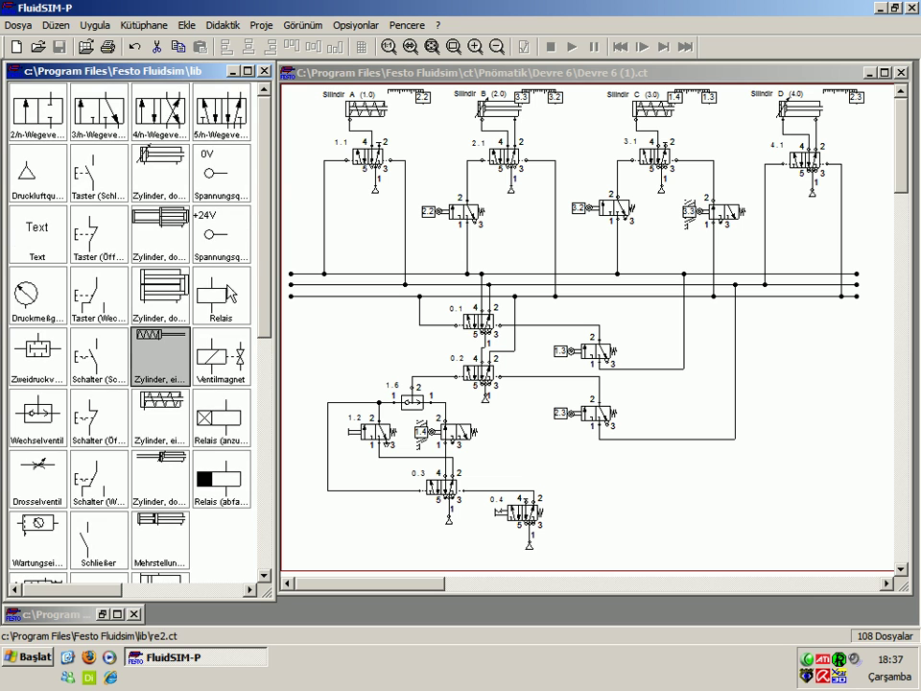
pyautogui.click(226, 25)
pyautogui.click(251, 60)
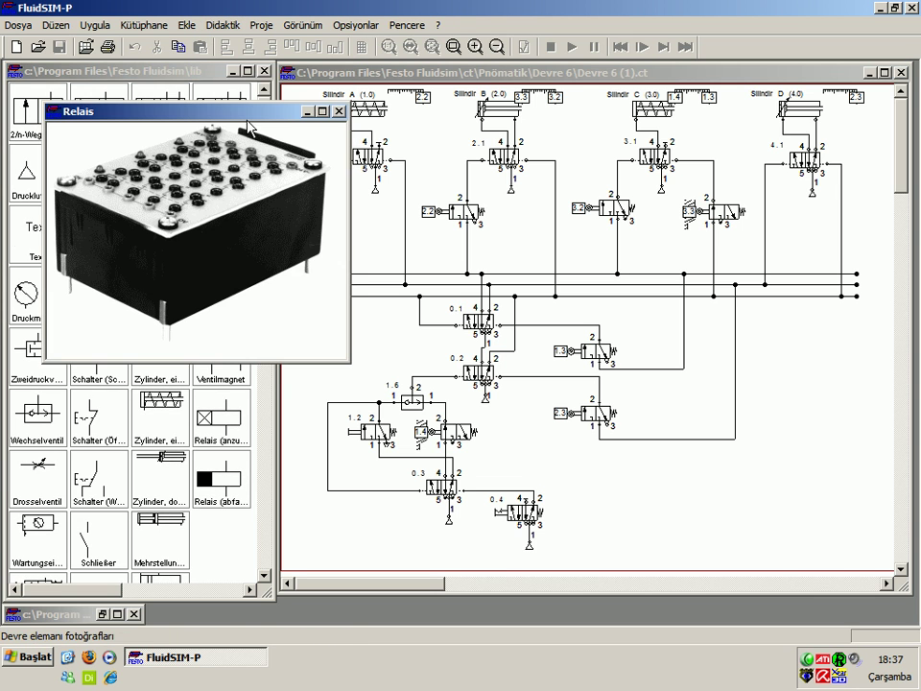
pyautogui.click(338, 111)
pyautogui.click(225, 24)
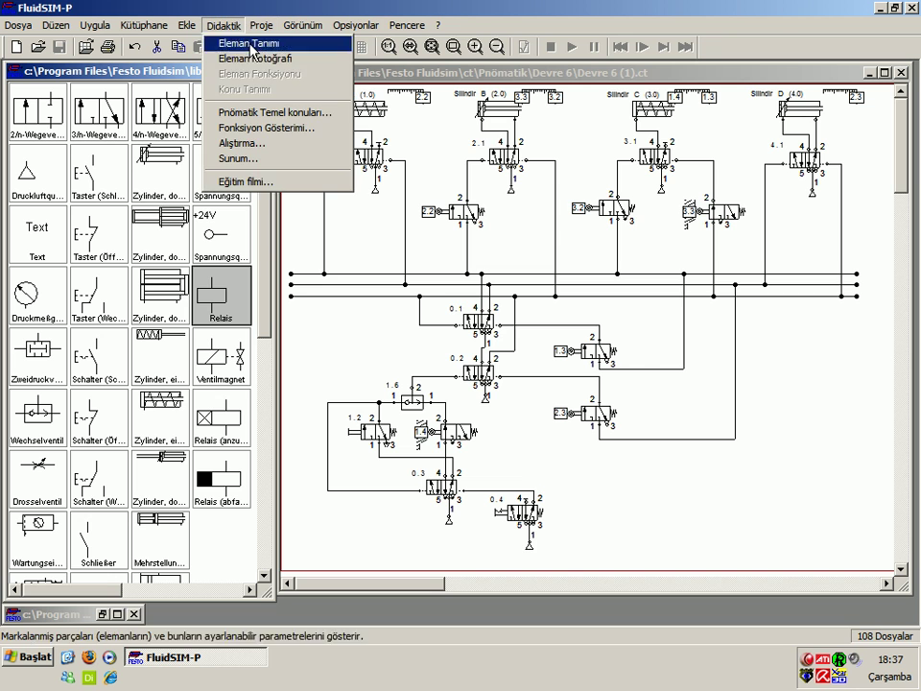
pyautogui.click(269, 43)
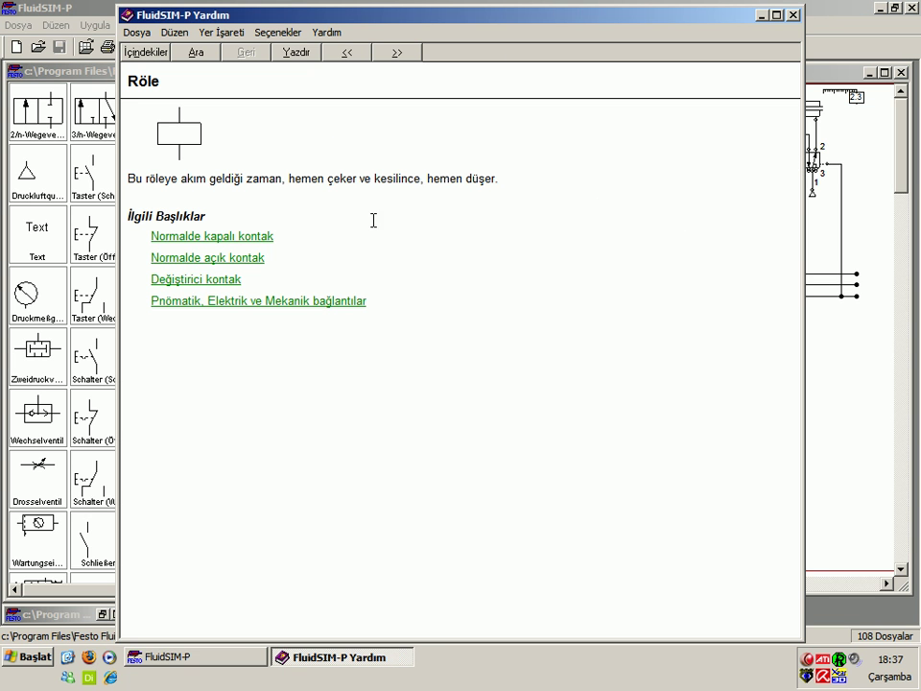
pyautogui.moveTo(450, 182); pyautogui.dragTo(518, 189)
pyautogui.click(518, 189)
pyautogui.click(794, 16)
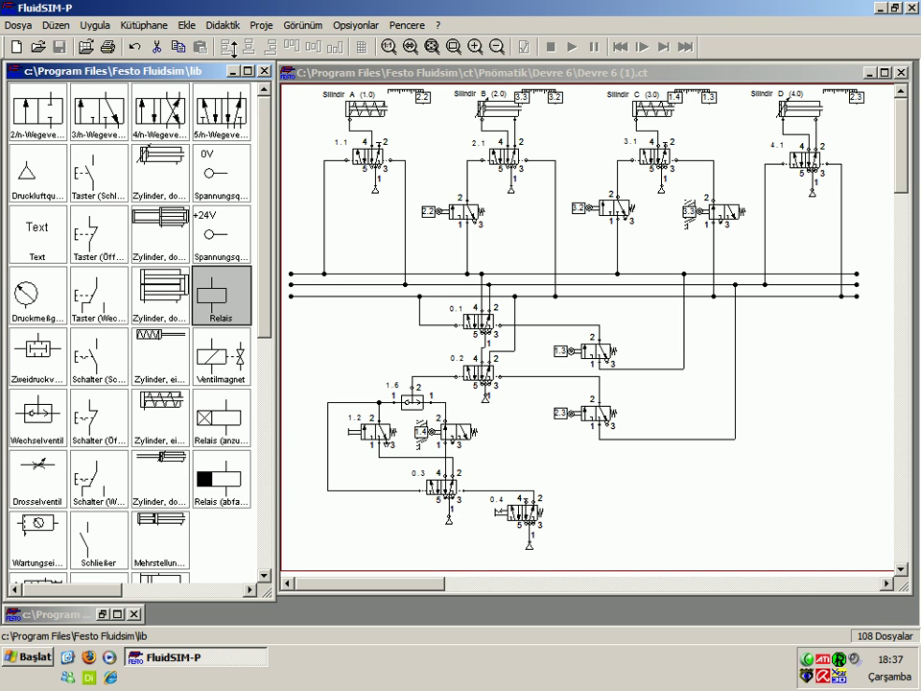
pyautogui.click(224, 25)
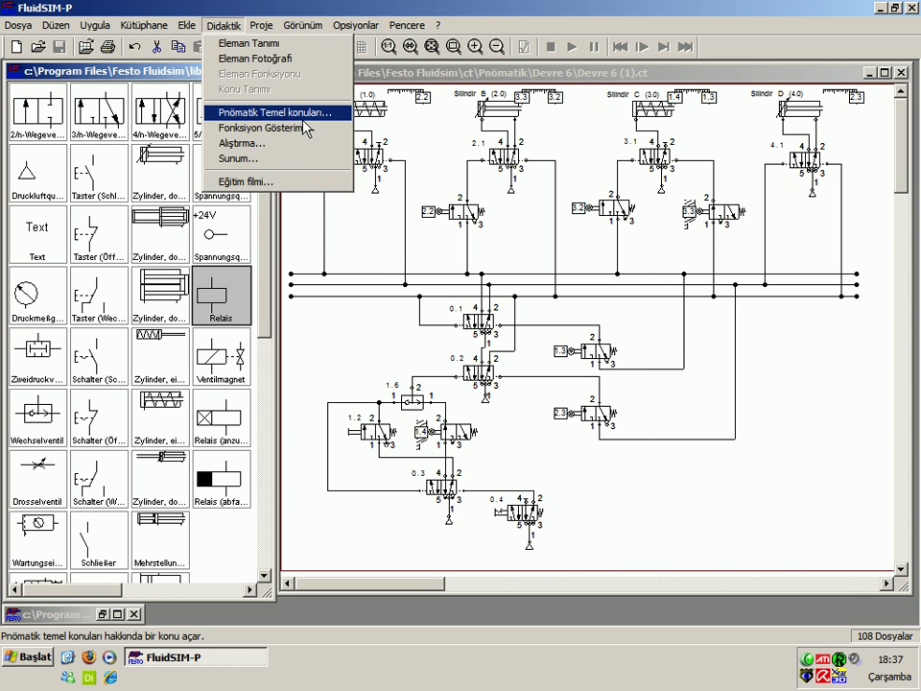
pyautogui.click(303, 126)
pyautogui.click(410, 283)
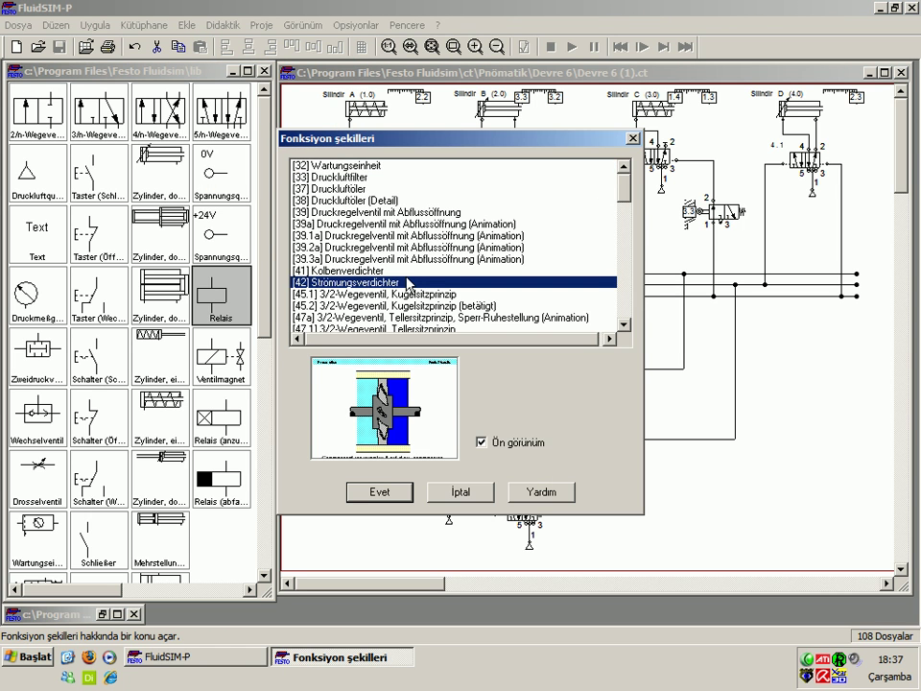
pyautogui.scroll(-1, 410, 283)
pyautogui.click(377, 491)
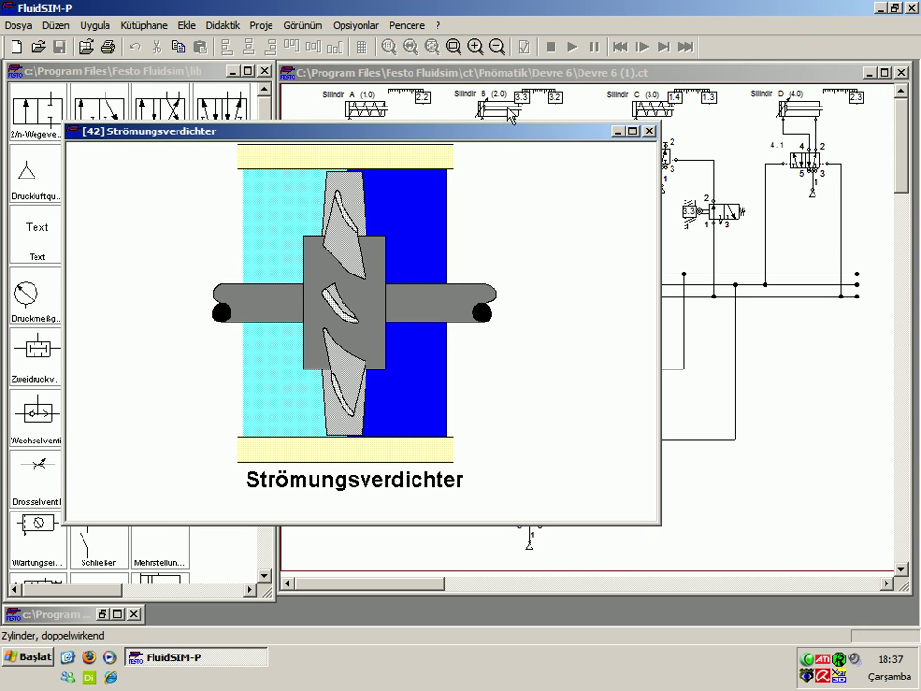
pyautogui.click(649, 130)
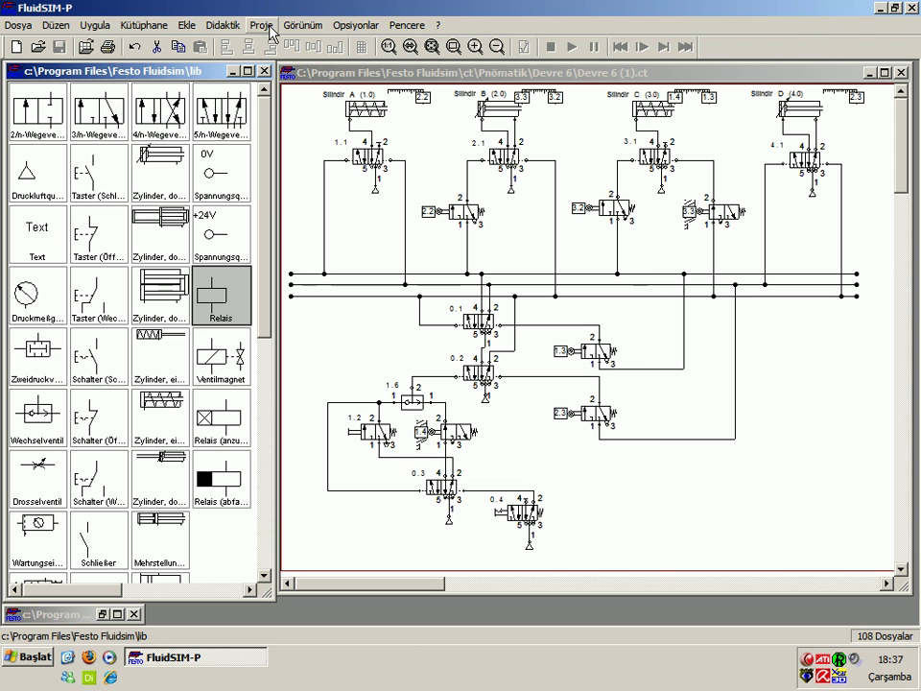
pyautogui.click(227, 25)
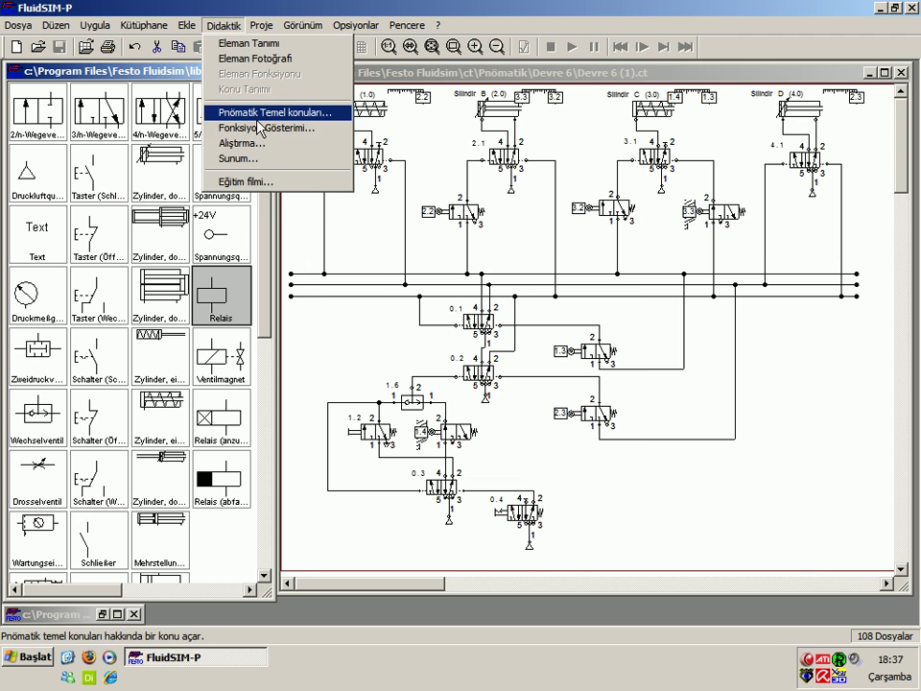
pyautogui.click(236, 129)
pyautogui.scroll(-1, 369, 343)
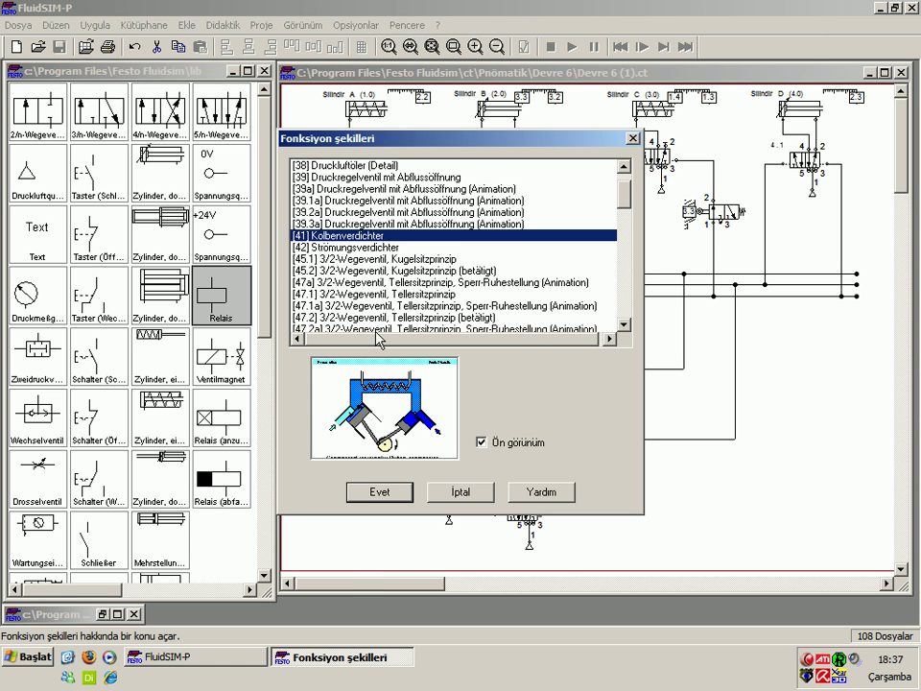
pyautogui.press('Down')
pyautogui.press('Down')
pyautogui.press('Down')
pyautogui.click(373, 485)
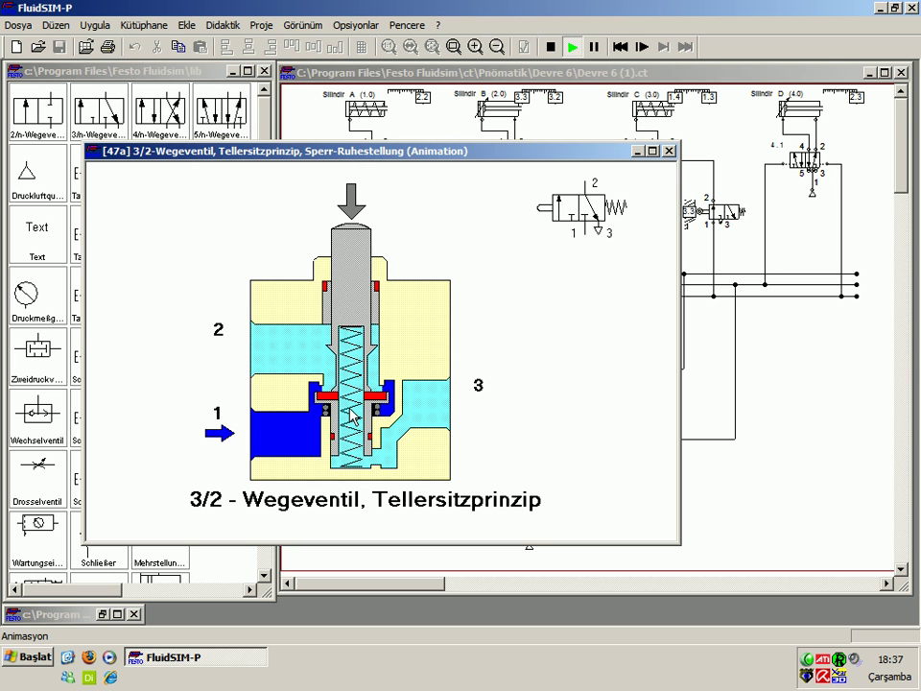
pyautogui.click(551, 48)
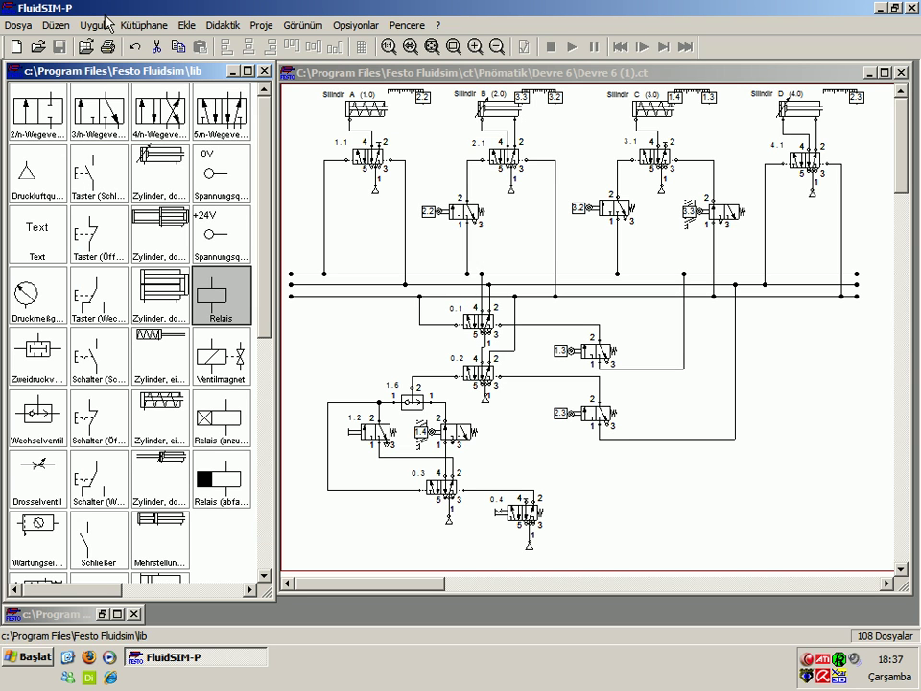
pyautogui.click(185, 25)
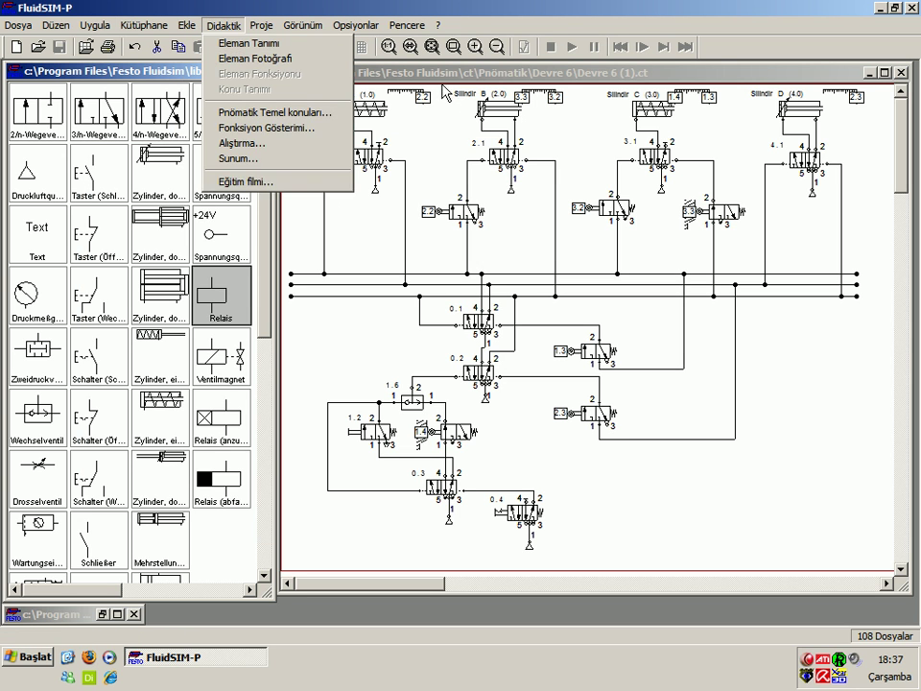
pyautogui.click(230, 25)
pyautogui.click(187, 25)
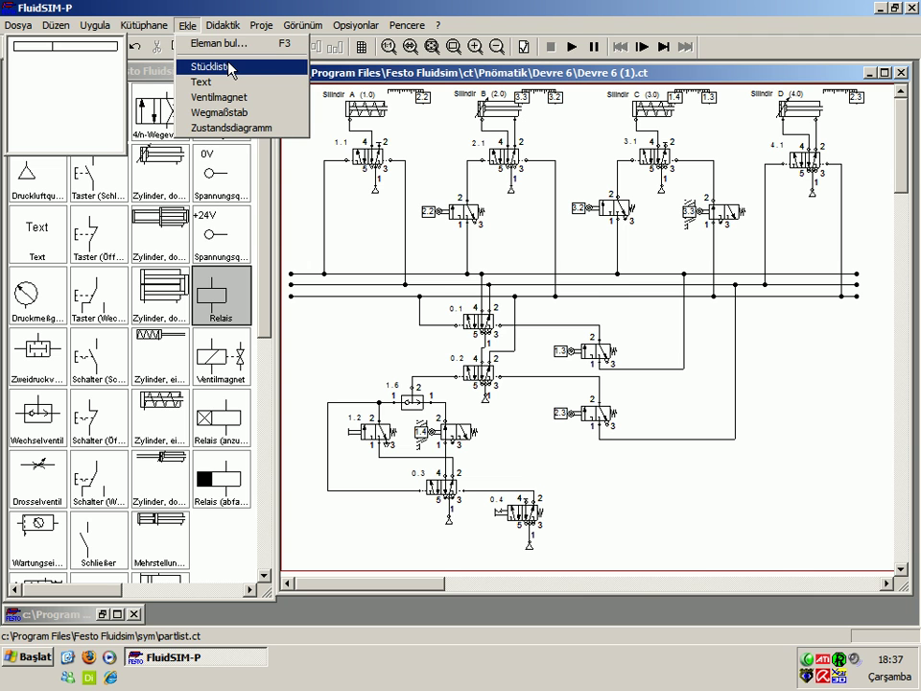
pyautogui.click(231, 69)
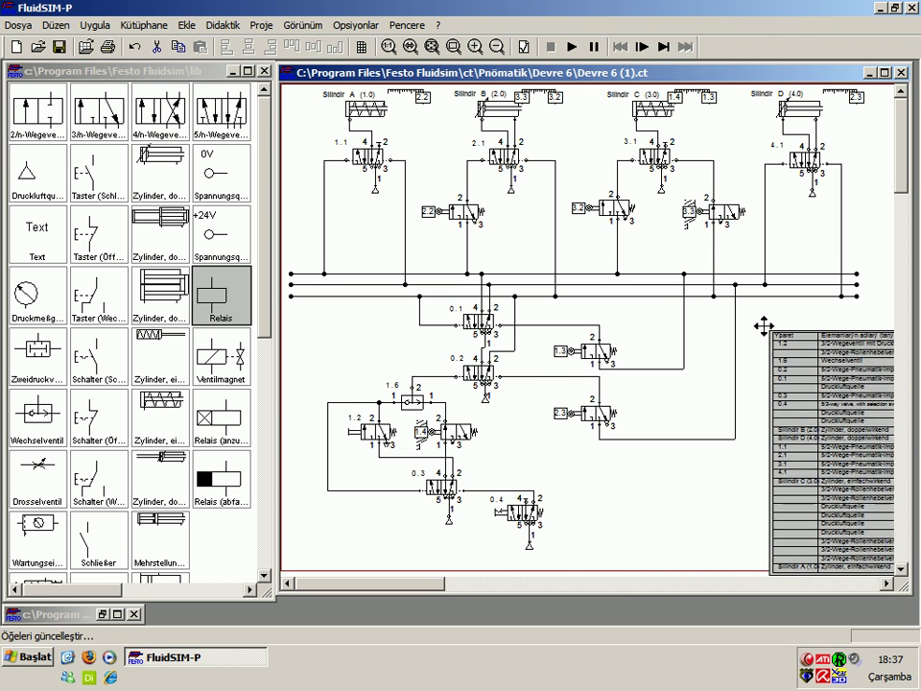
pyautogui.click(744, 300)
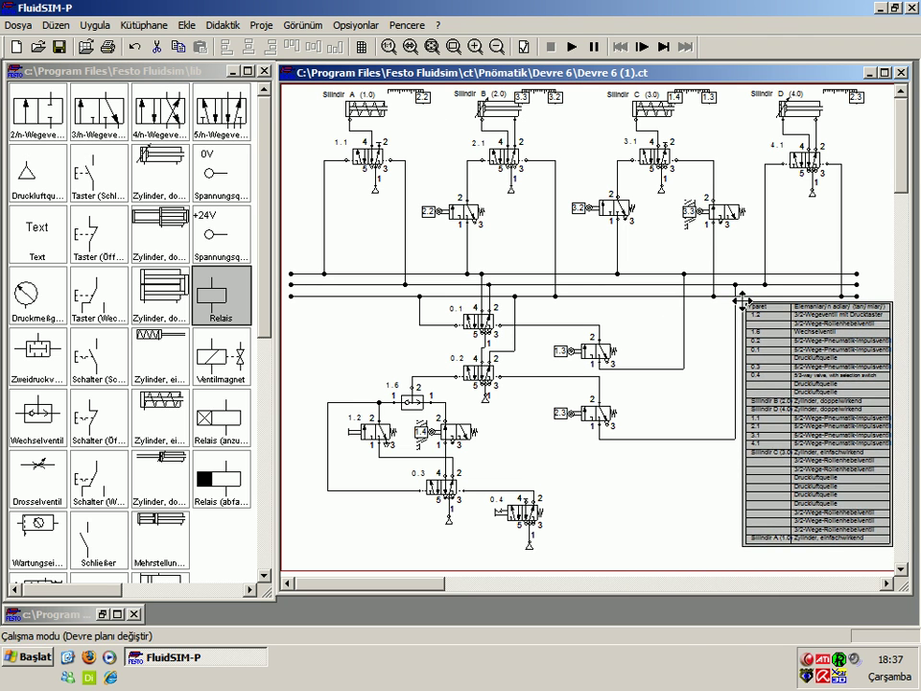
pyautogui.moveTo(744, 300); pyautogui.dragTo(740, 304)
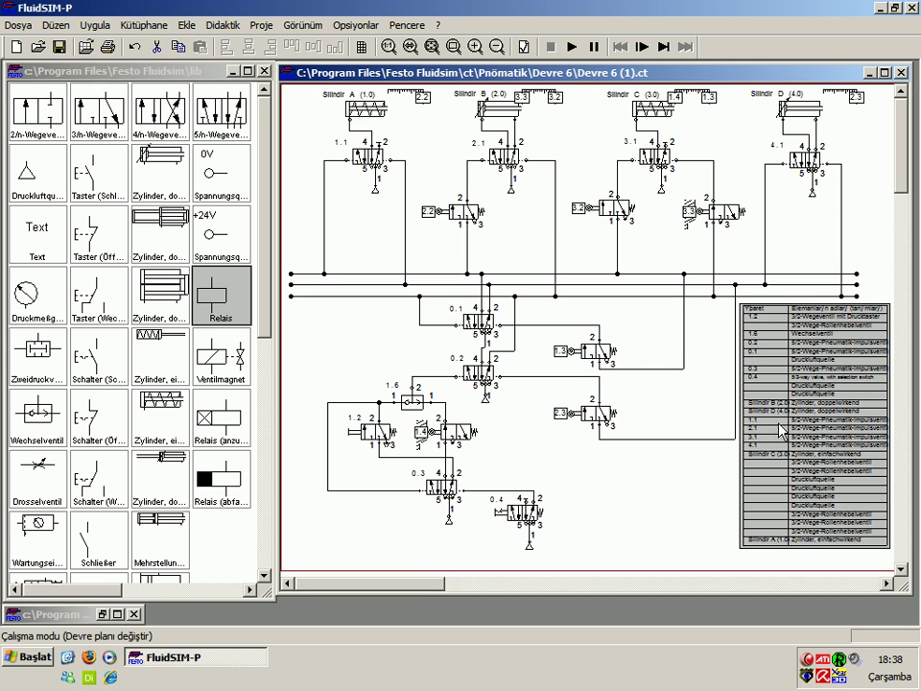
pyautogui.click(454, 46)
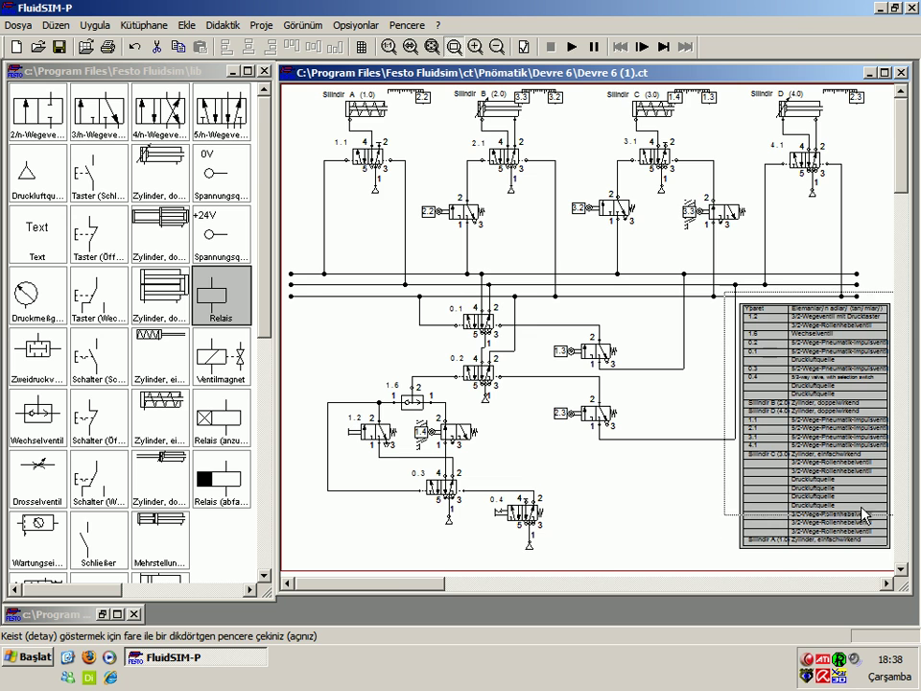
pyautogui.moveTo(725, 294); pyautogui.dragTo(888, 567)
pyautogui.click(433, 273)
pyautogui.click(649, 230)
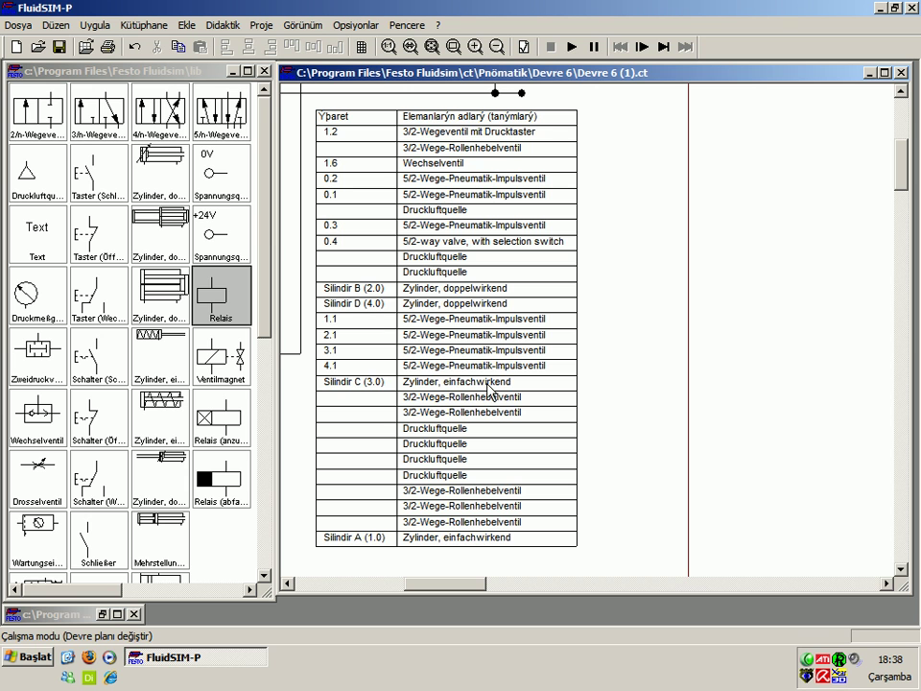
pyautogui.click(451, 413)
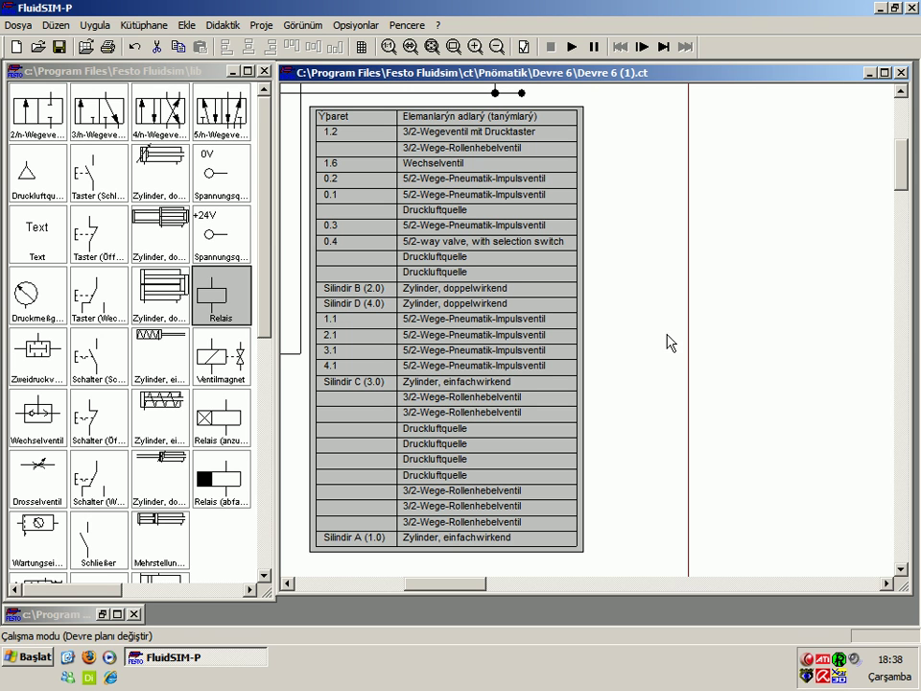
pyautogui.press('Delete')
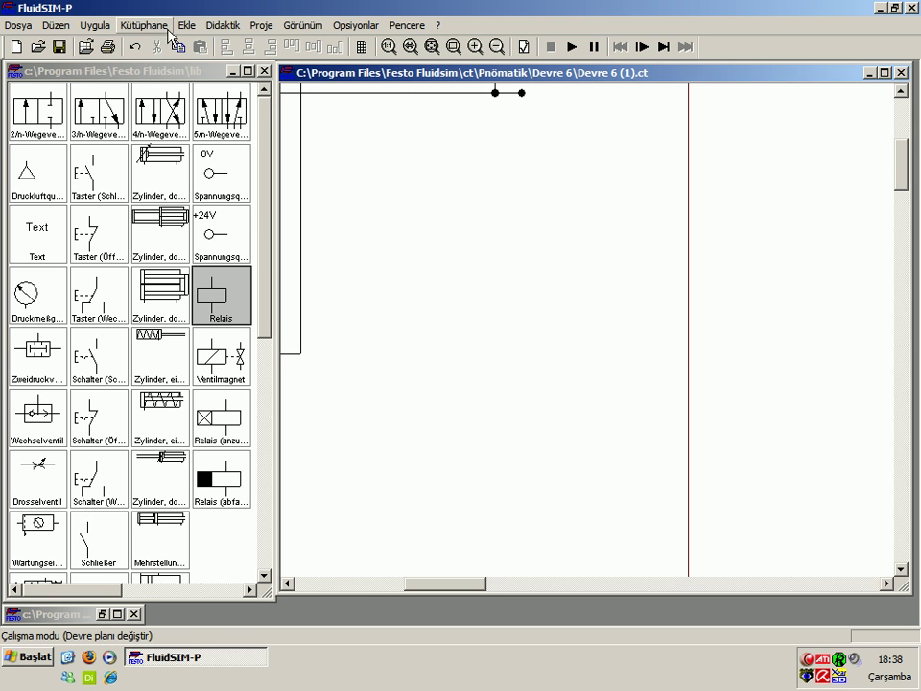
pyautogui.click(188, 25)
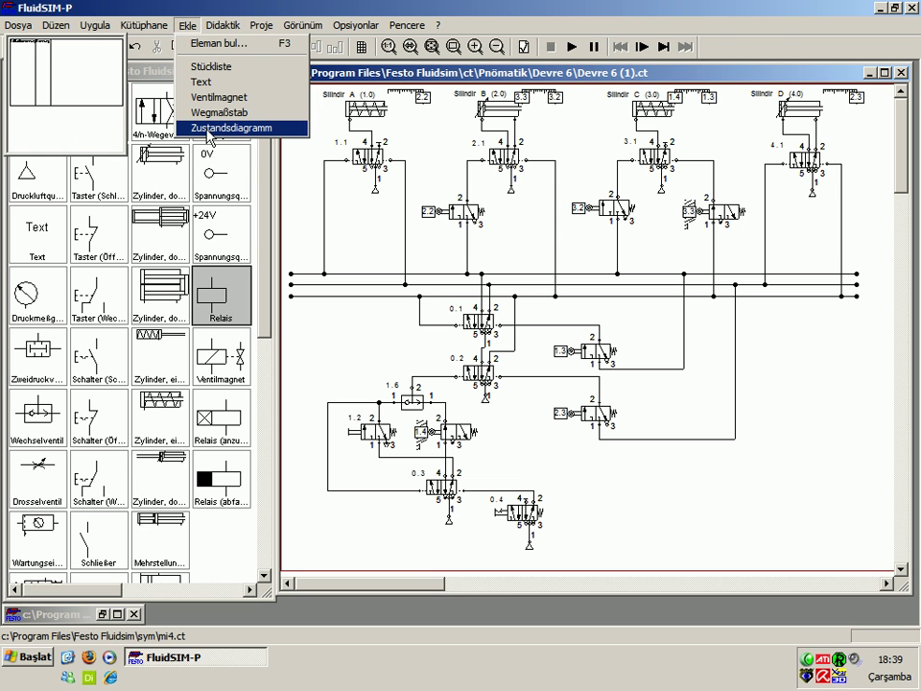
# Step: Add a state diagram below the circuit and size its box
pyautogui.click(209, 127)
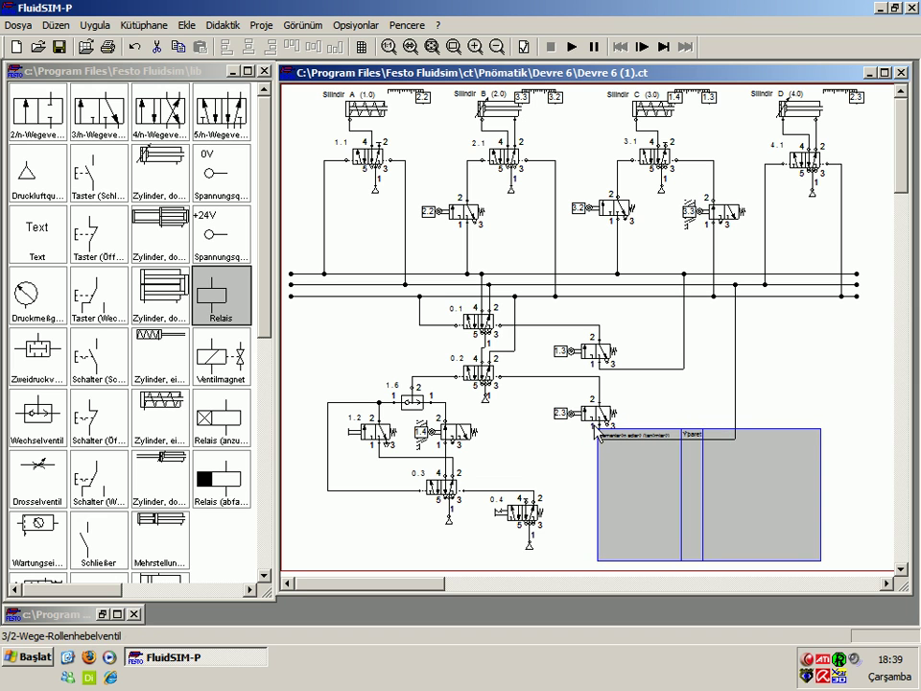
pyautogui.moveTo(599, 430); pyautogui.dragTo(577, 448)
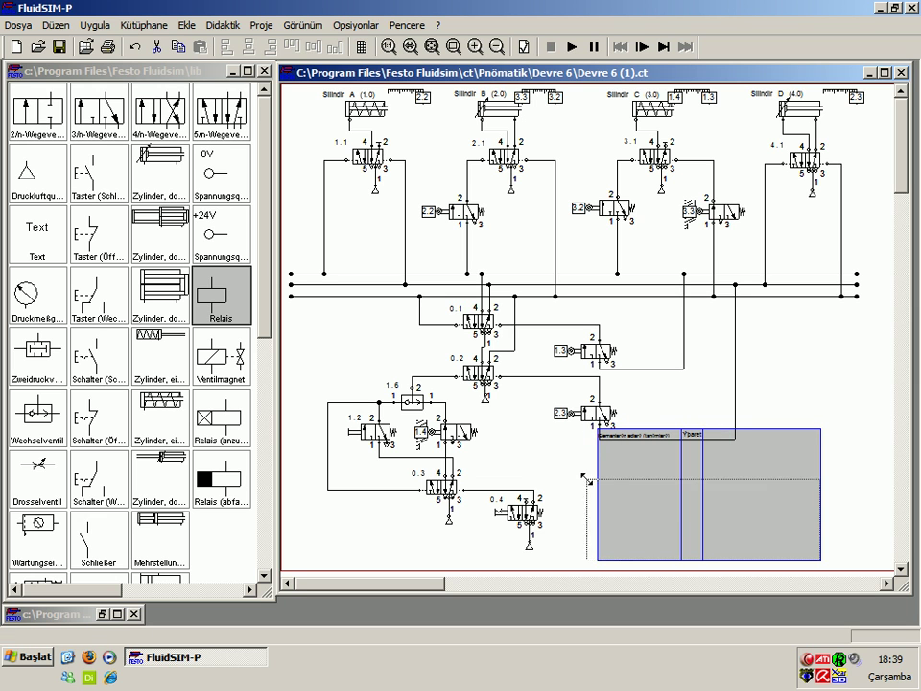
pyautogui.click(905, 403)
pyautogui.scroll(5, 720, 277)
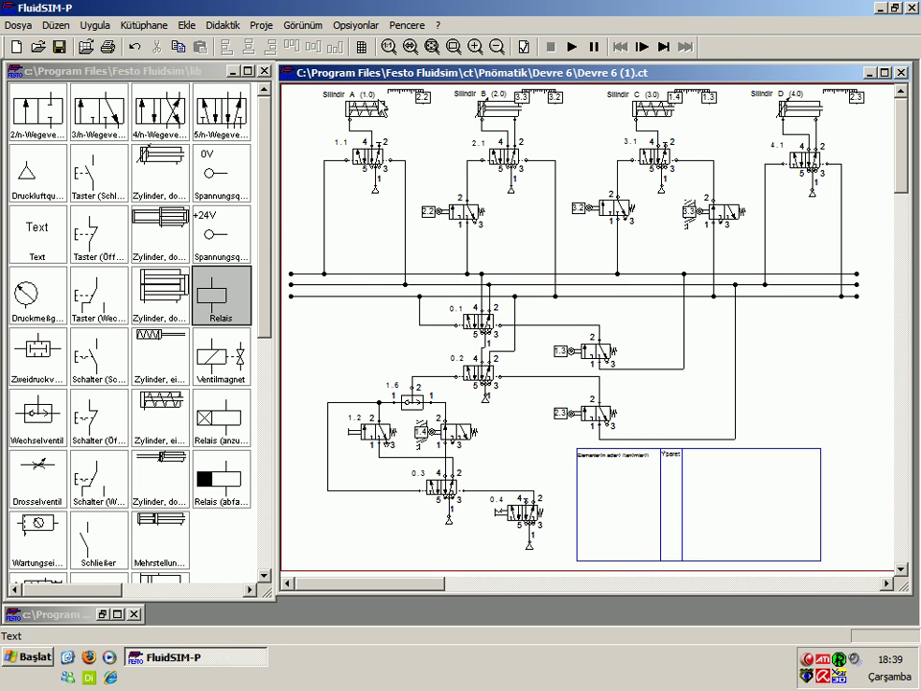
# Step: Drag cylinders A, B, C and D into the state diagram
pyautogui.click(353, 105)
pyautogui.moveTo(626, 469); pyautogui.dragTo(624, 475)
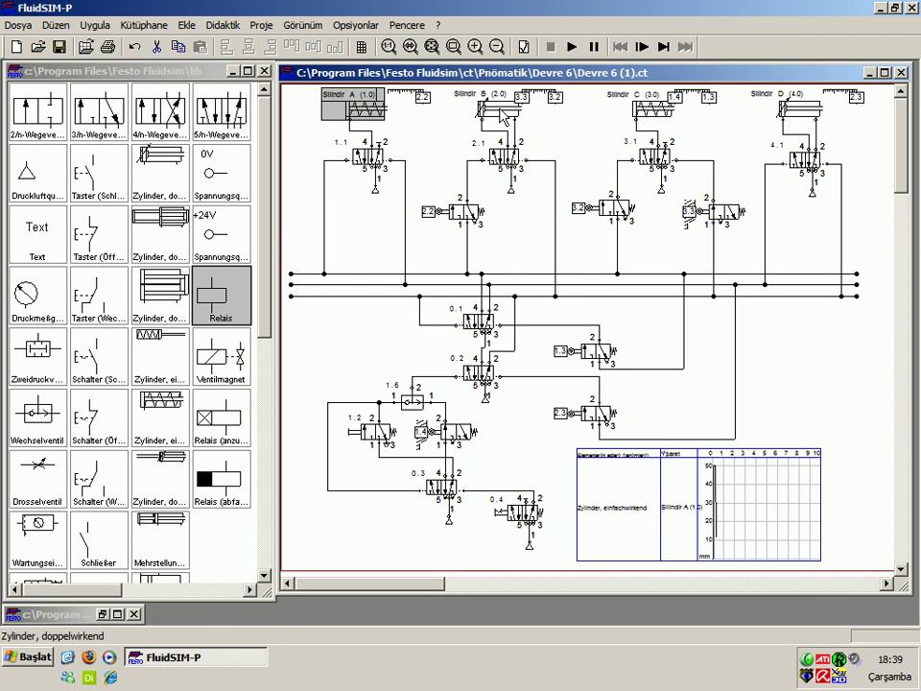
pyautogui.moveTo(484, 103); pyautogui.dragTo(623, 523)
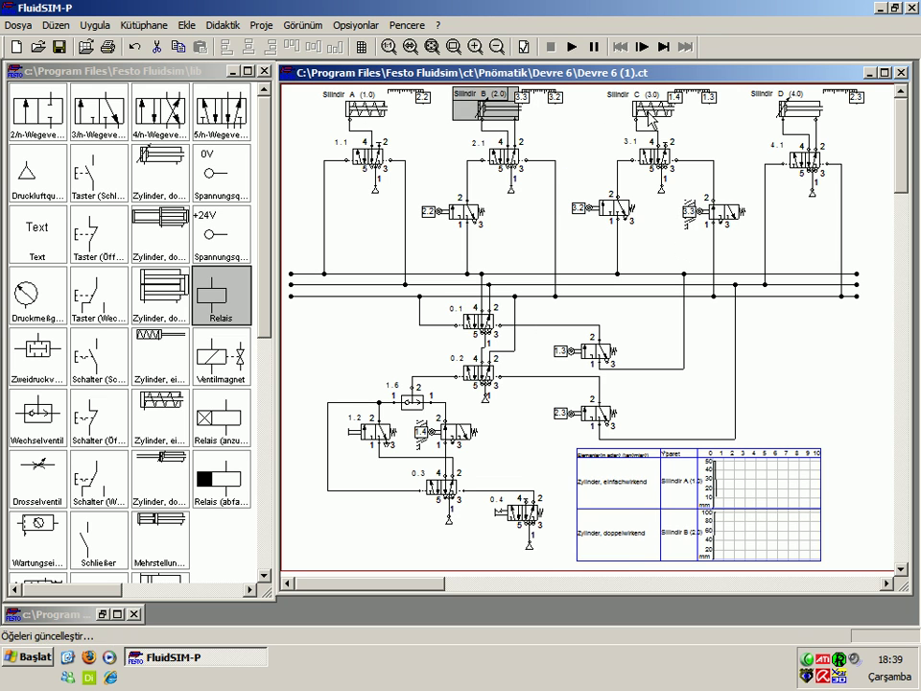
pyautogui.moveTo(634, 105); pyautogui.dragTo(671, 537)
pyautogui.click(788, 109)
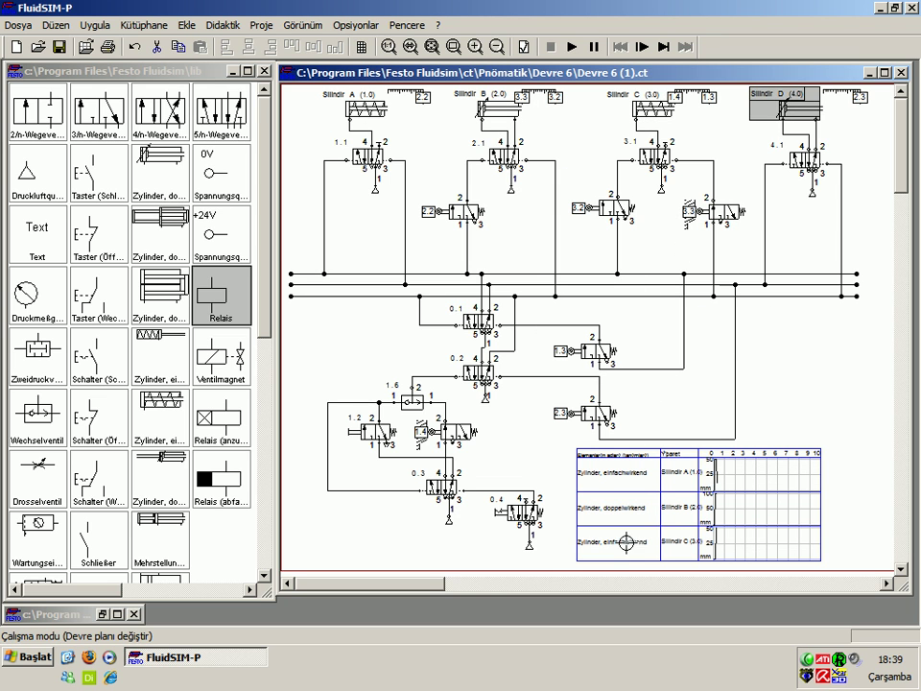
pyautogui.moveTo(789, 109); pyautogui.dragTo(710, 528)
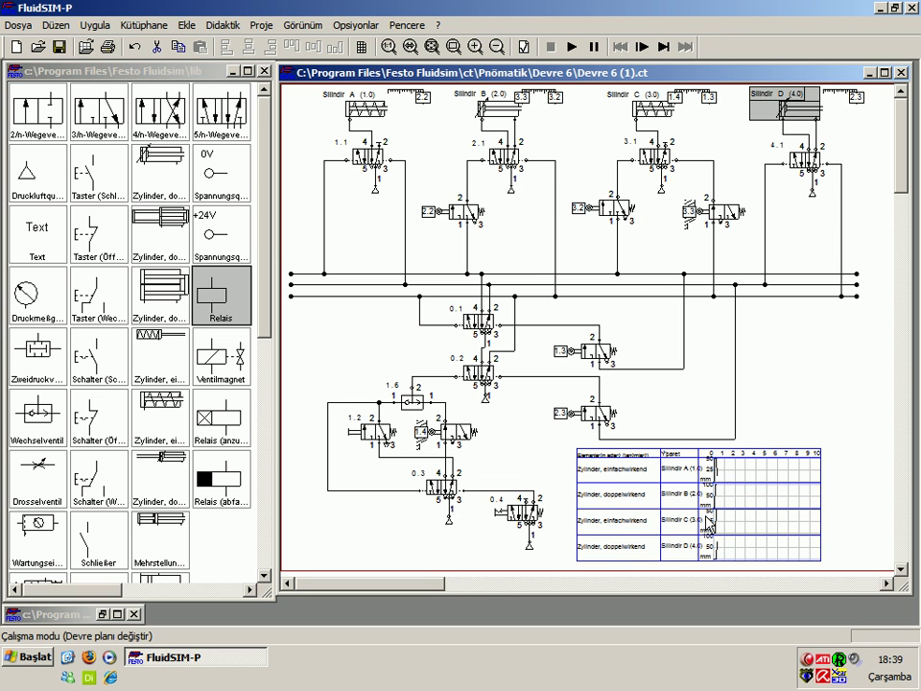
# Step: Open and close the state diagram's properties, then start the simulation
pyautogui.doubleClick(821, 505)
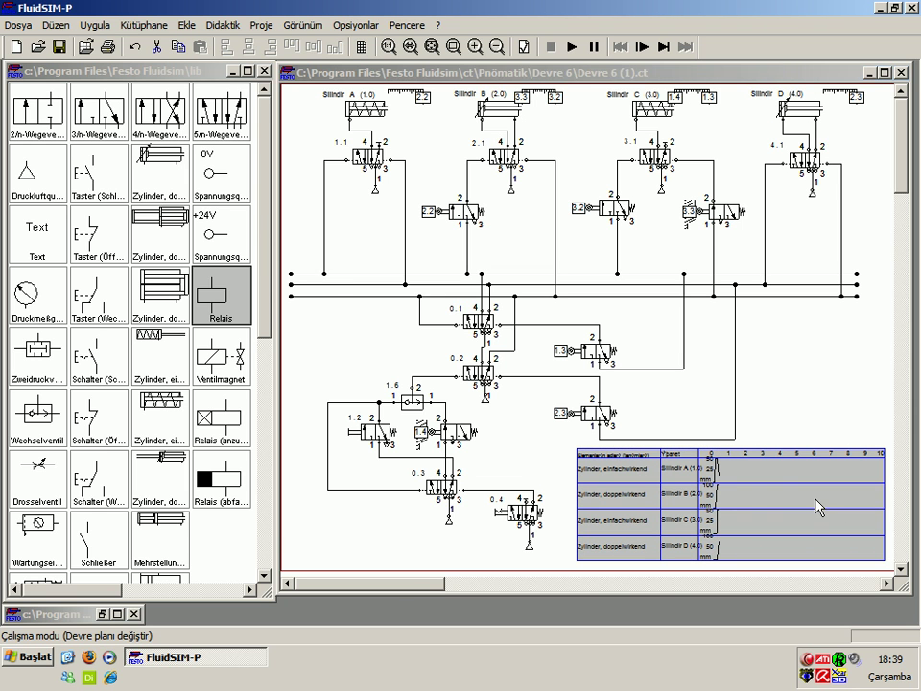
pyautogui.click(304, 518)
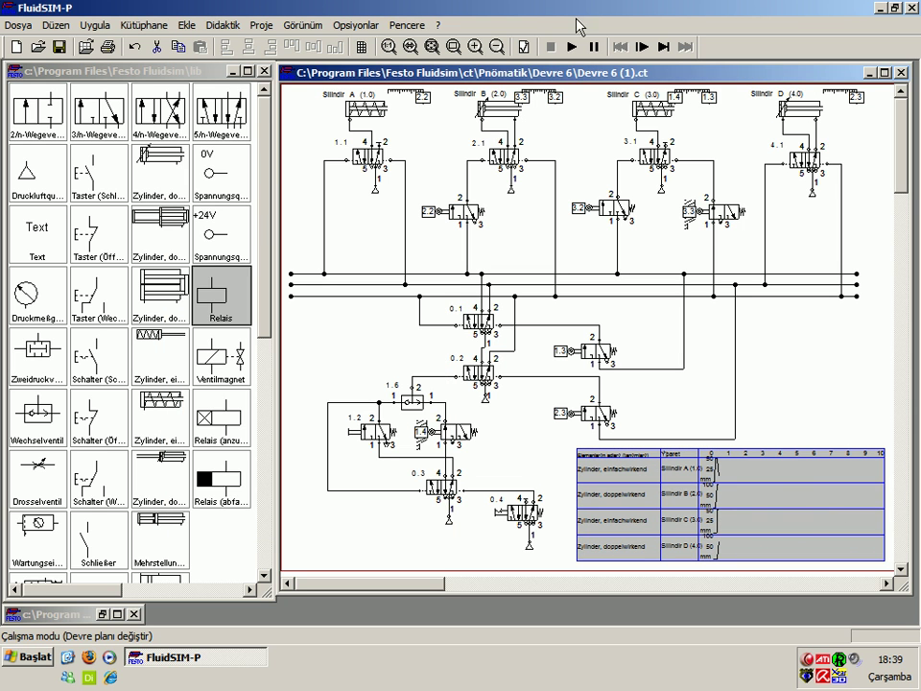
pyautogui.click(573, 46)
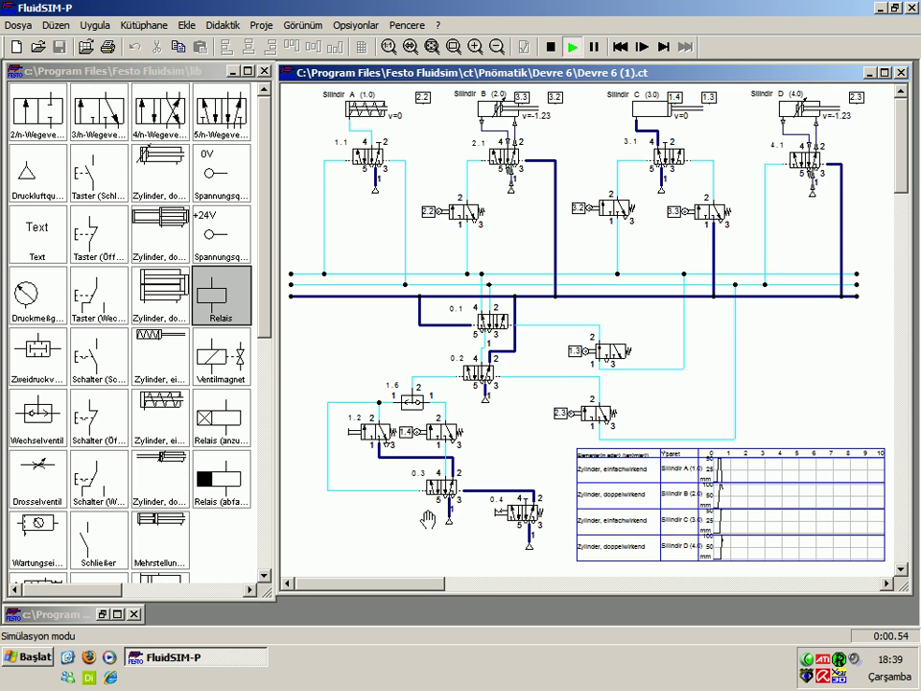
# Step: Stop the simulation and set the state diagram's end time to 1 with Otomatik uyumlama off
pyautogui.click(553, 47)
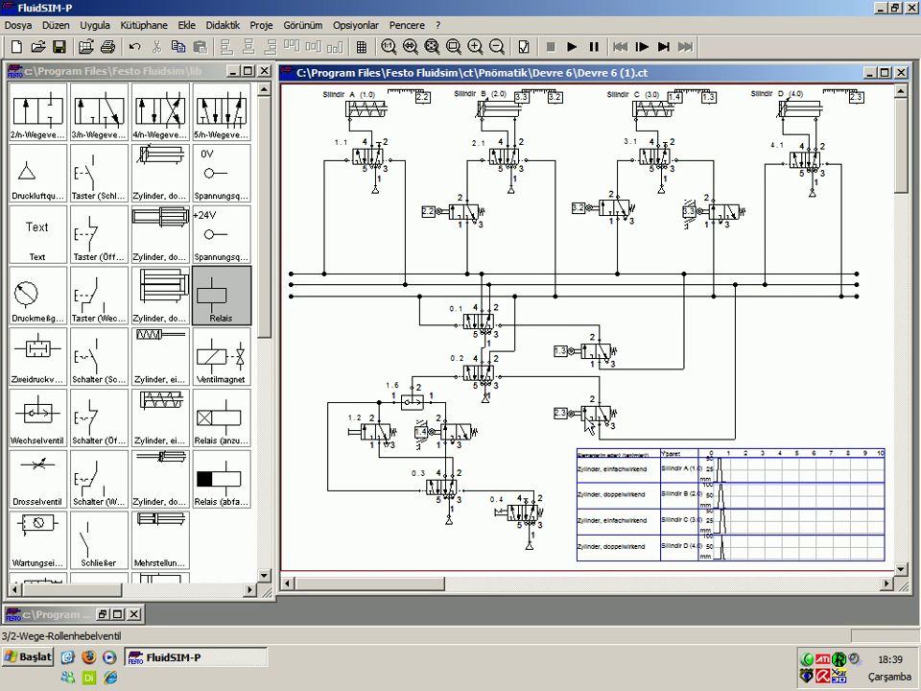
pyautogui.doubleClick(758, 498)
pyautogui.click(269, 273)
pyautogui.doubleClick(365, 242)
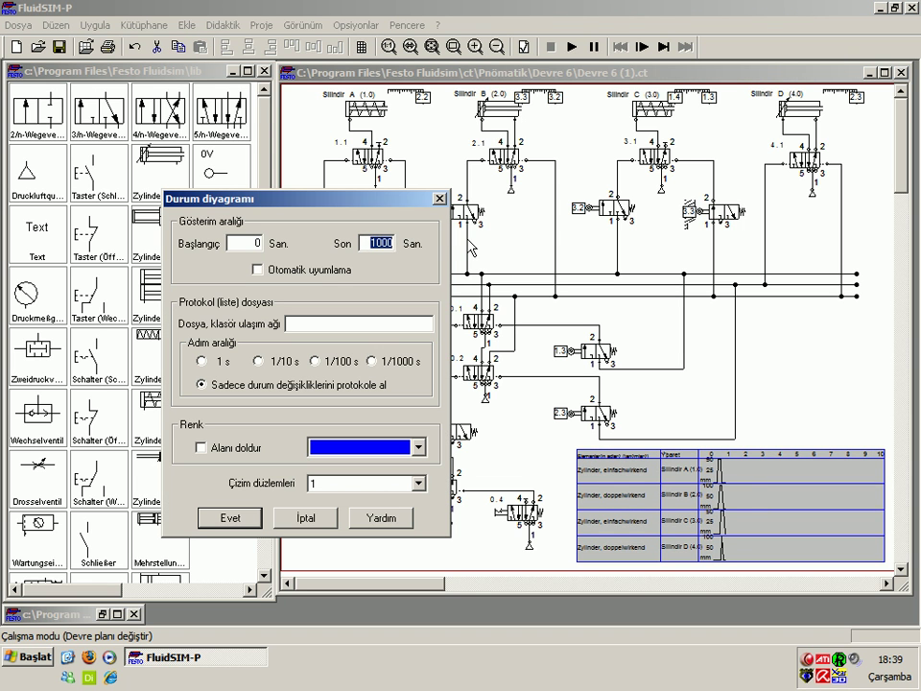
pyautogui.write('1')
pyautogui.click(230, 519)
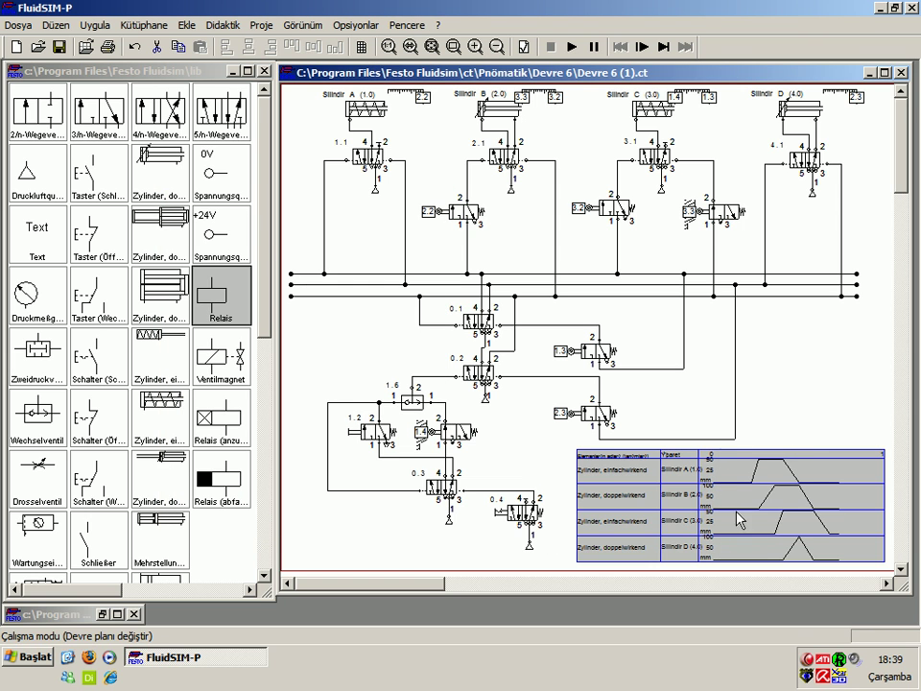
# Step: Toggle automatic time scaling in the state diagram properties and turn on the blue area fill
pyautogui.doubleClick(823, 479)
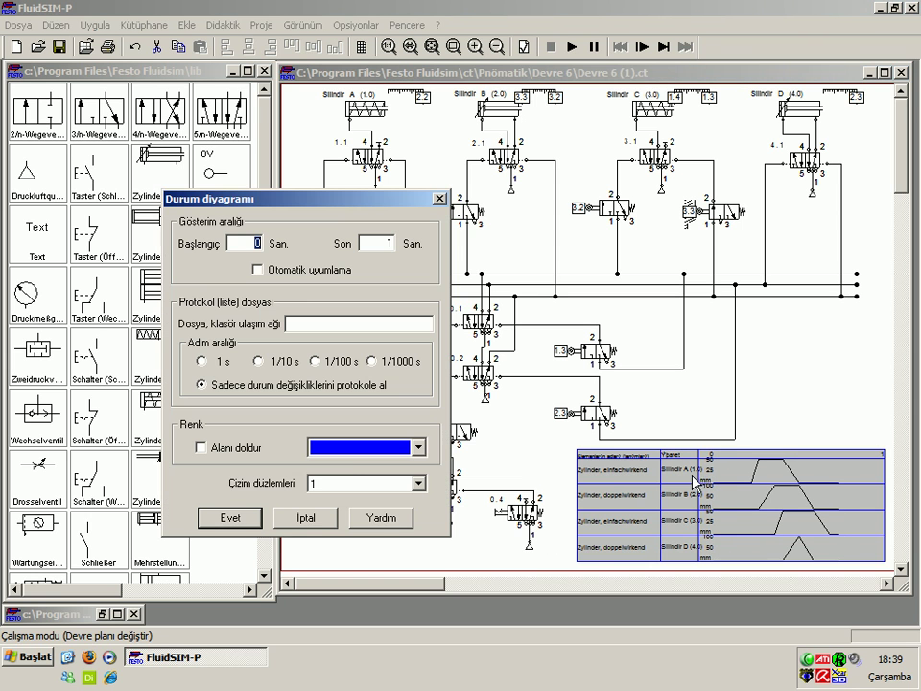
pyautogui.click(304, 270)
pyautogui.click(269, 273)
pyautogui.click(343, 453)
pyautogui.click(280, 428)
pyautogui.click(336, 450)
pyautogui.click(292, 429)
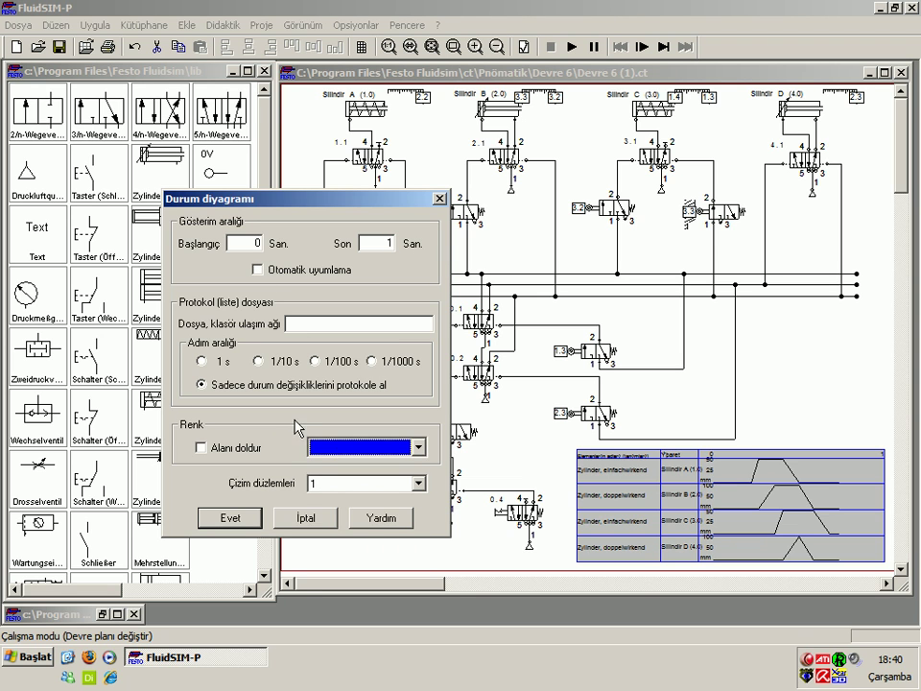
pyautogui.click(341, 484)
pyautogui.click(251, 495)
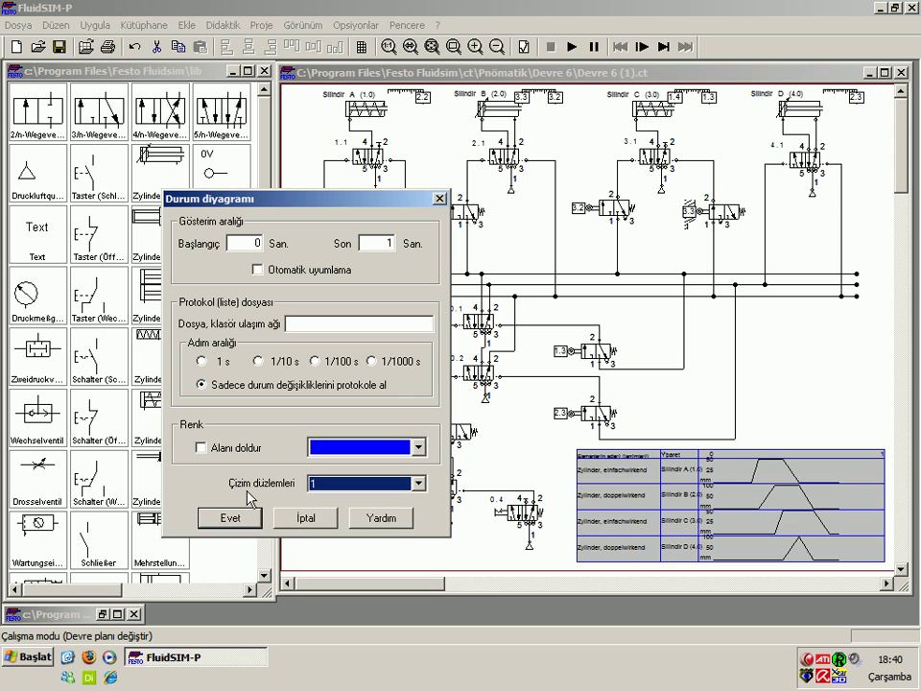
pyautogui.click(201, 447)
pyautogui.click(245, 517)
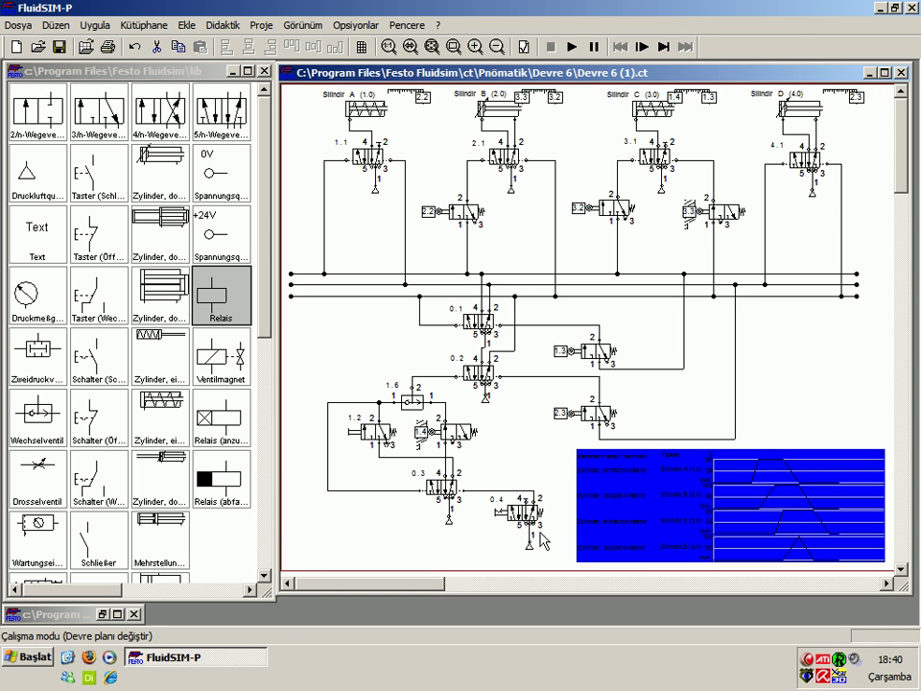
# Step: Remove the diagram's area fill, then deselect and delete the state diagram
pyautogui.doubleClick(662, 500)
pyautogui.click(230, 447)
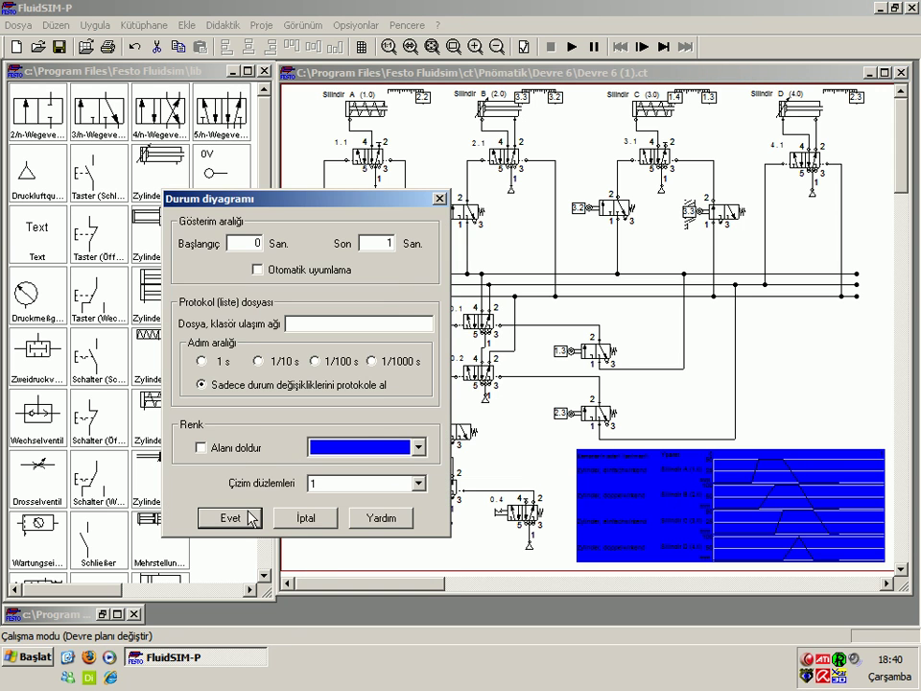
pyautogui.click(249, 518)
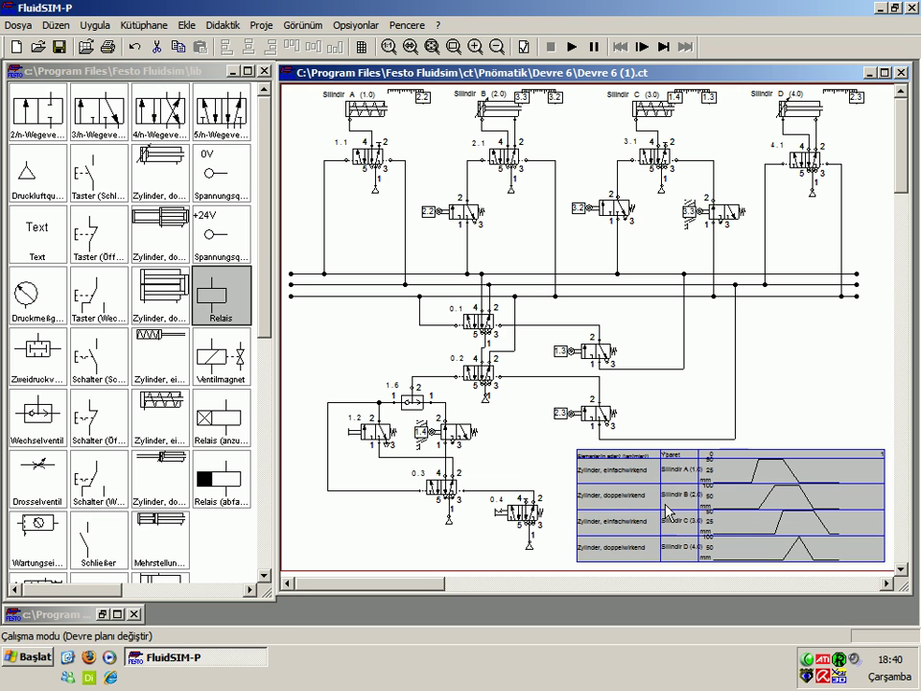
pyautogui.click(550, 443)
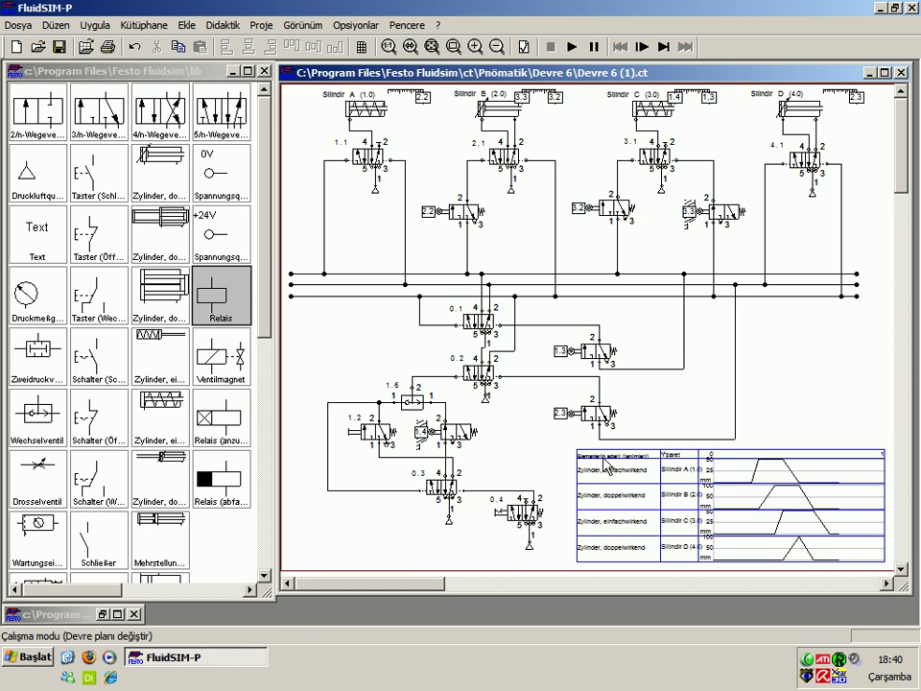
pyautogui.press('Delete')
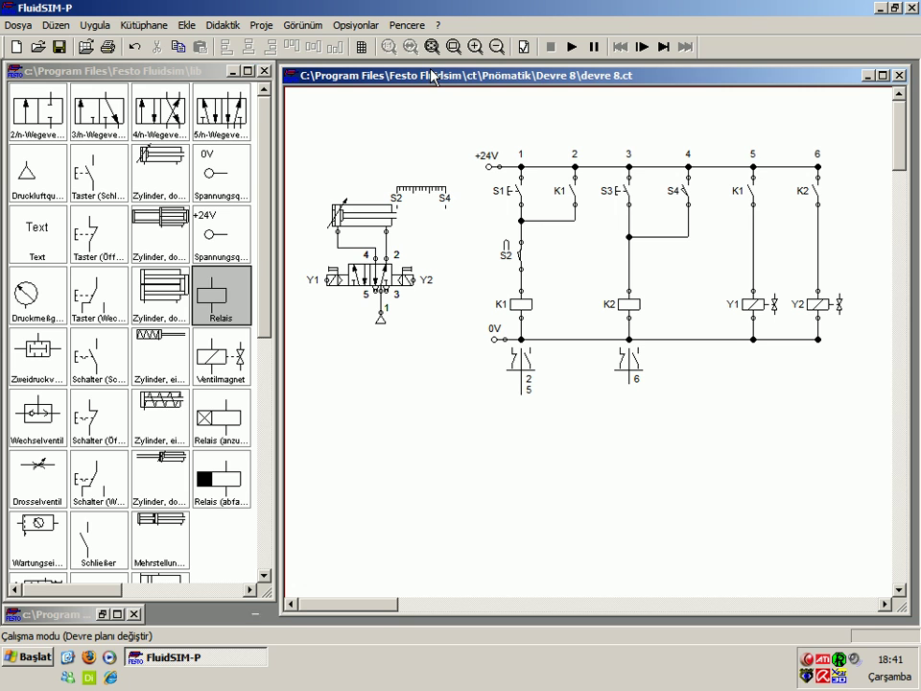
# Step: Box-select devre 8's pneumatic part and electrical control diagram, then clear the selection
pyautogui.moveTo(432, 77); pyautogui.dragTo(431, 75)
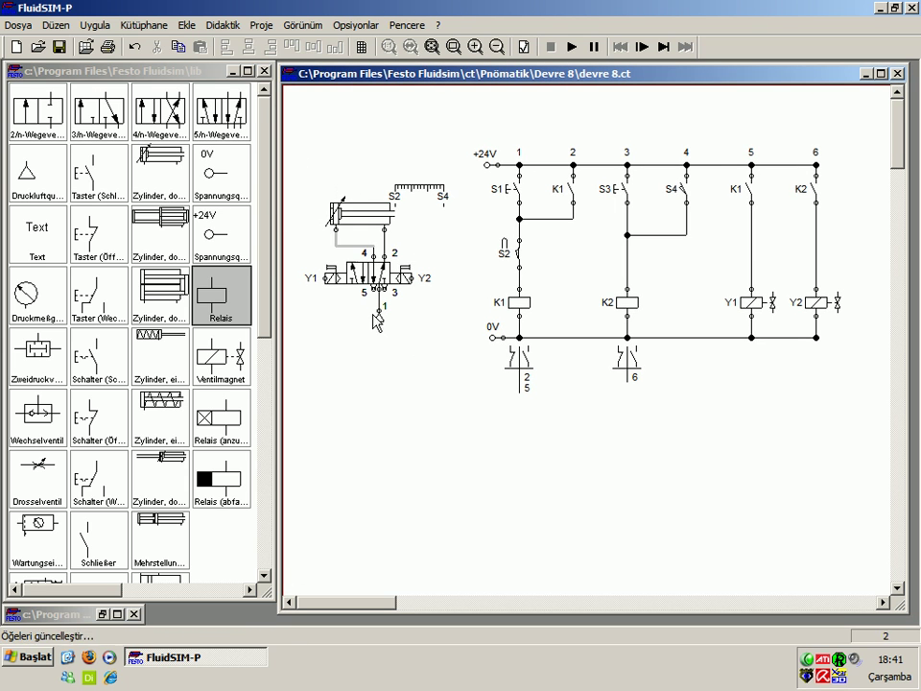
pyautogui.moveTo(311, 139); pyautogui.dragTo(456, 332)
pyautogui.moveTo(470, 144); pyautogui.dragTo(822, 378)
pyautogui.click(860, 401)
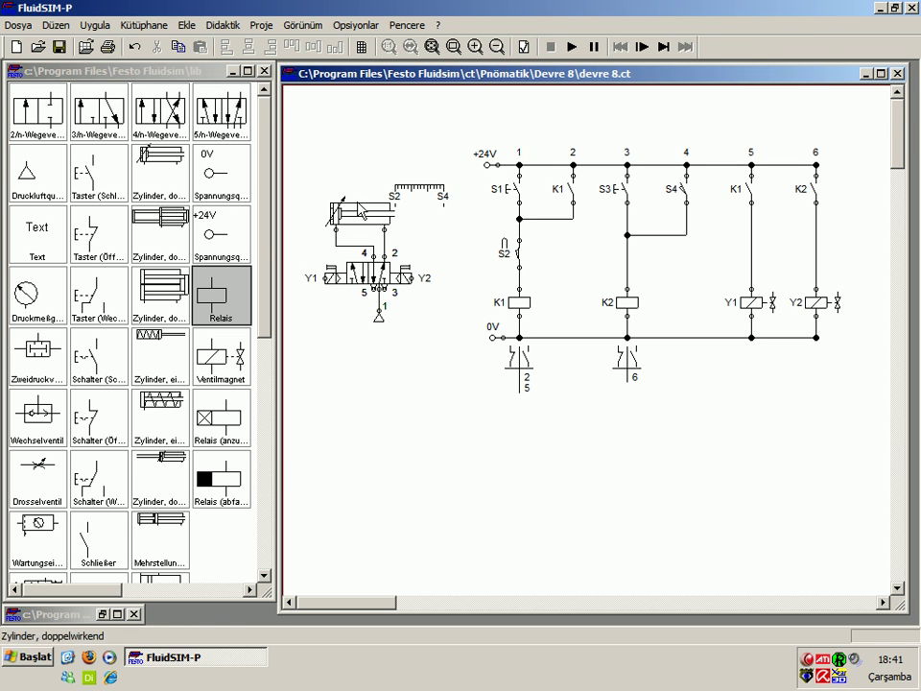
# Step: Place +24V and 0V terminals lined up at lower left beneath the cylinder
pyautogui.moveTo(244, 228); pyautogui.dragTo(431, 138)
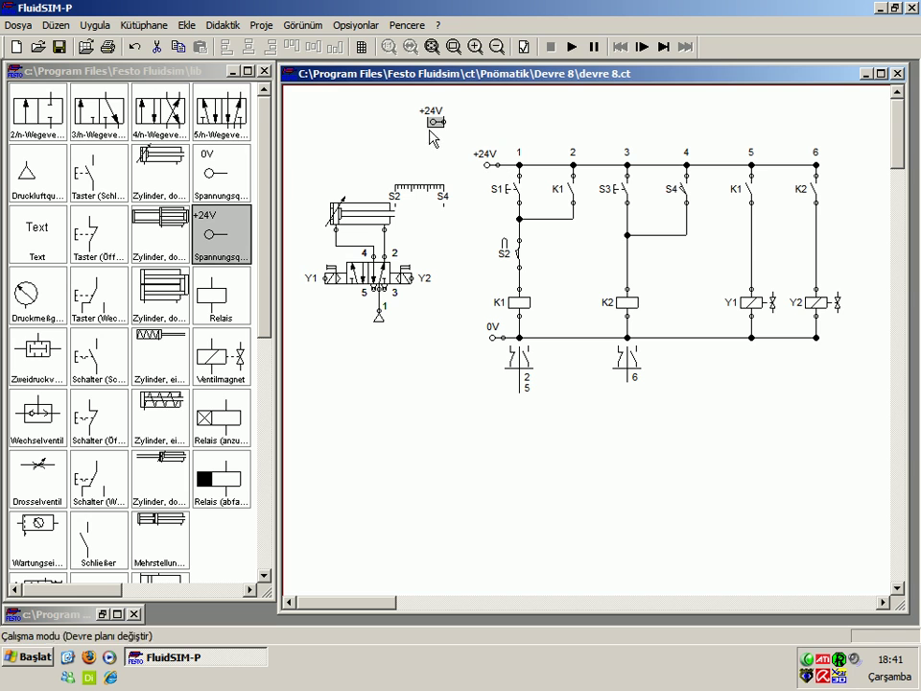
pyautogui.moveTo(222, 175); pyautogui.dragTo(441, 331)
pyautogui.moveTo(434, 122); pyautogui.dragTo(342, 367)
pyautogui.moveTo(442, 327); pyautogui.dragTo(339, 510)
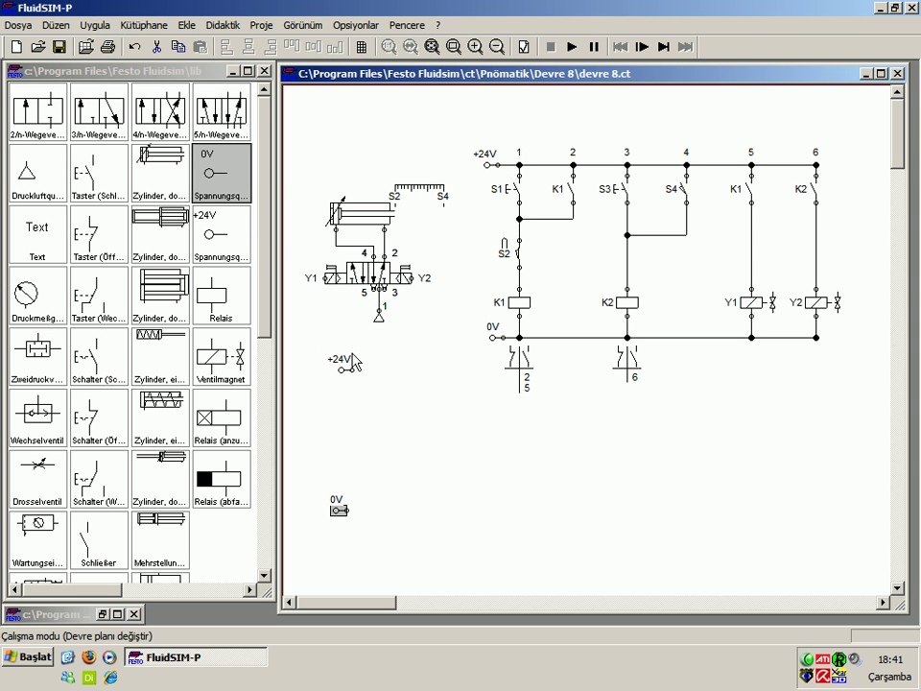
pyautogui.moveTo(353, 362); pyautogui.dragTo(344, 379)
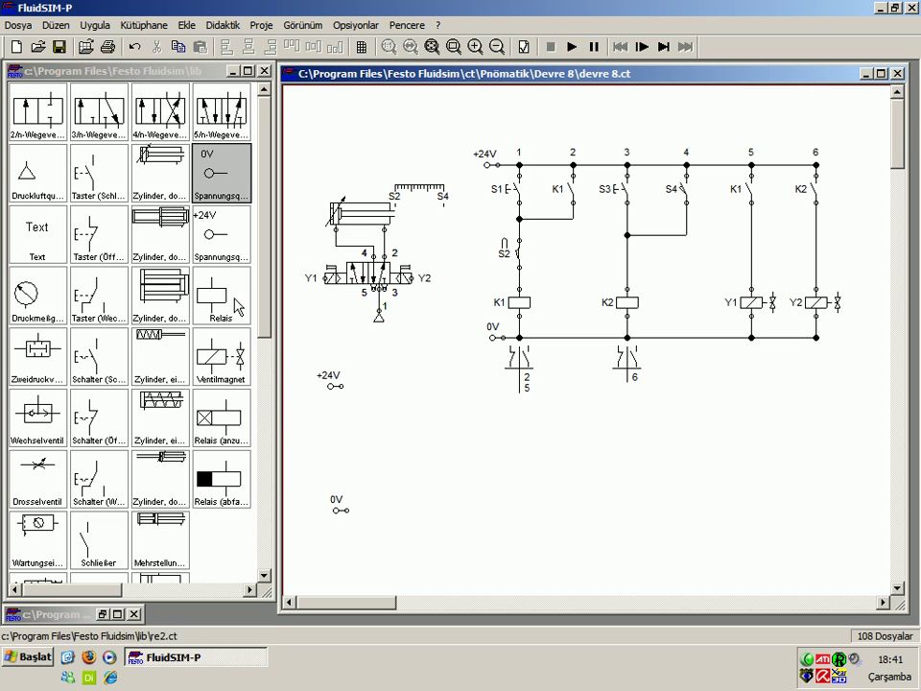
pyautogui.moveTo(338, 509); pyautogui.dragTo(331, 507)
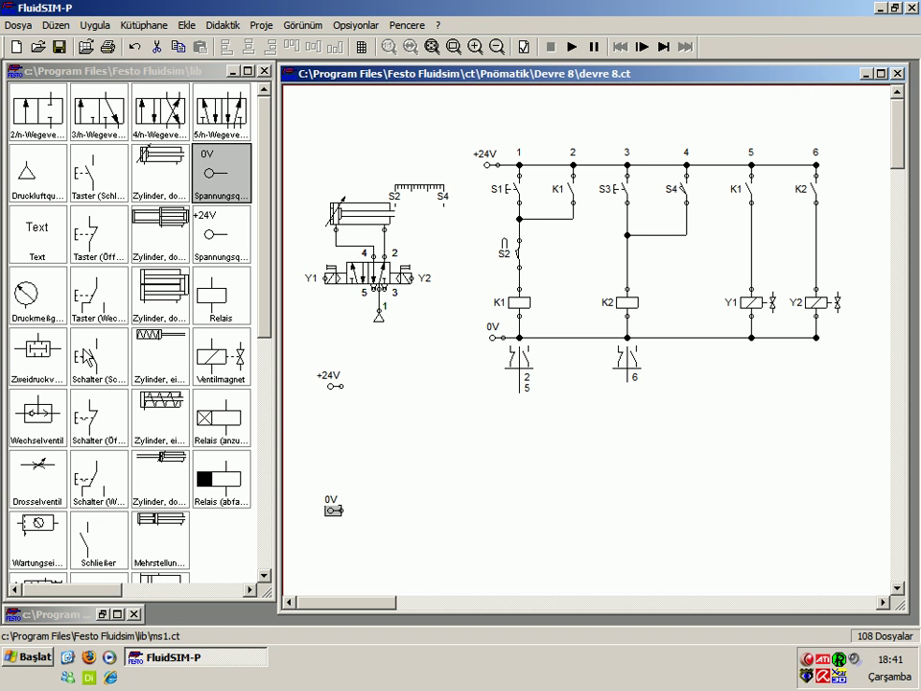
# Step: Add a pushbutton and relay, then delete the trial +24V, switch and relay branch
pyautogui.moveTo(95, 192); pyautogui.dragTo(353, 413)
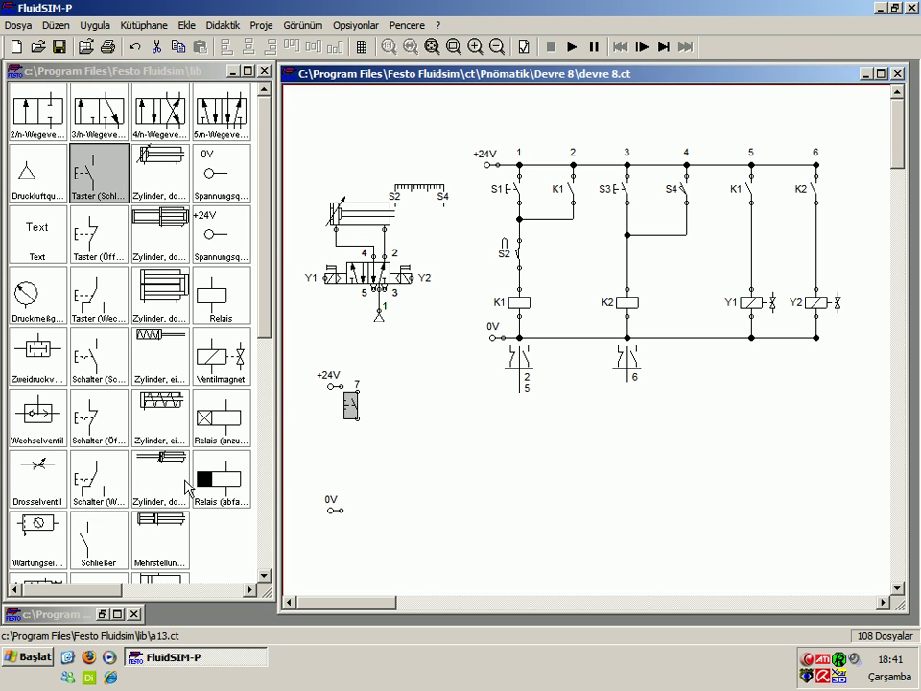
pyautogui.moveTo(222, 294); pyautogui.dragTo(352, 478)
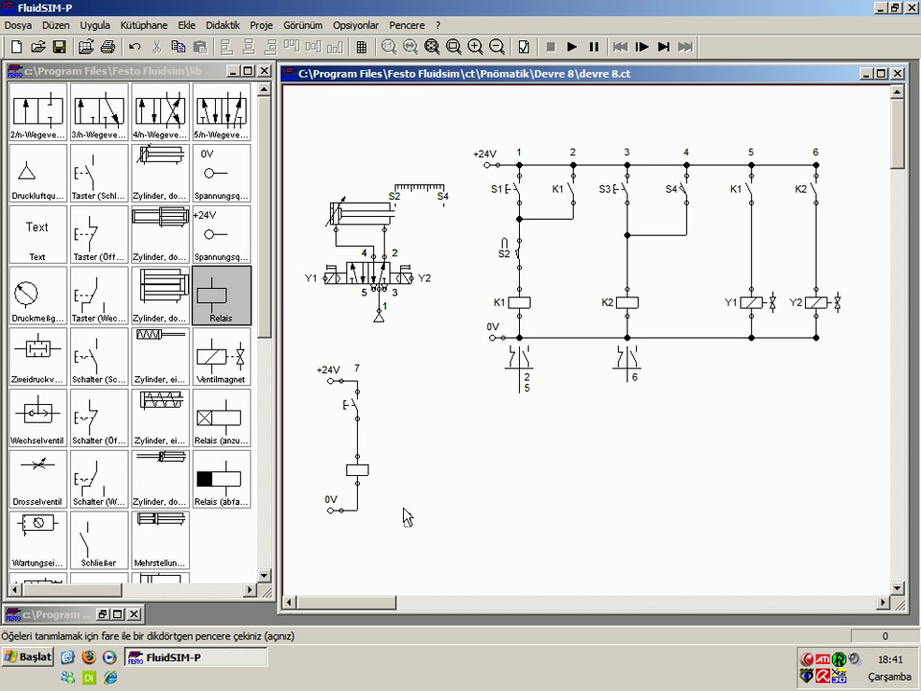
pyautogui.moveTo(410, 543); pyautogui.dragTo(319, 342)
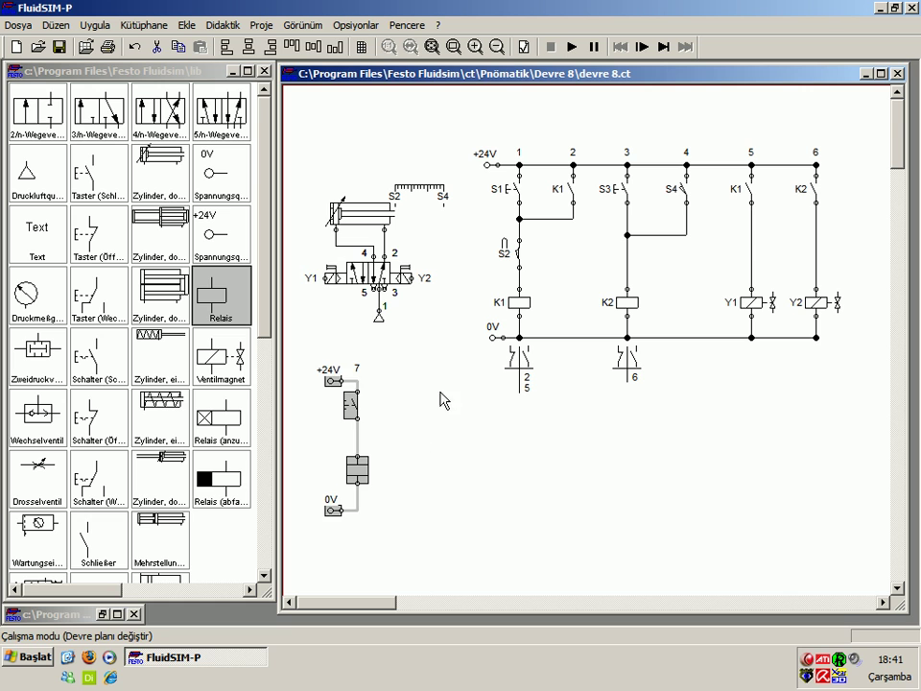
pyautogui.press('Delete')
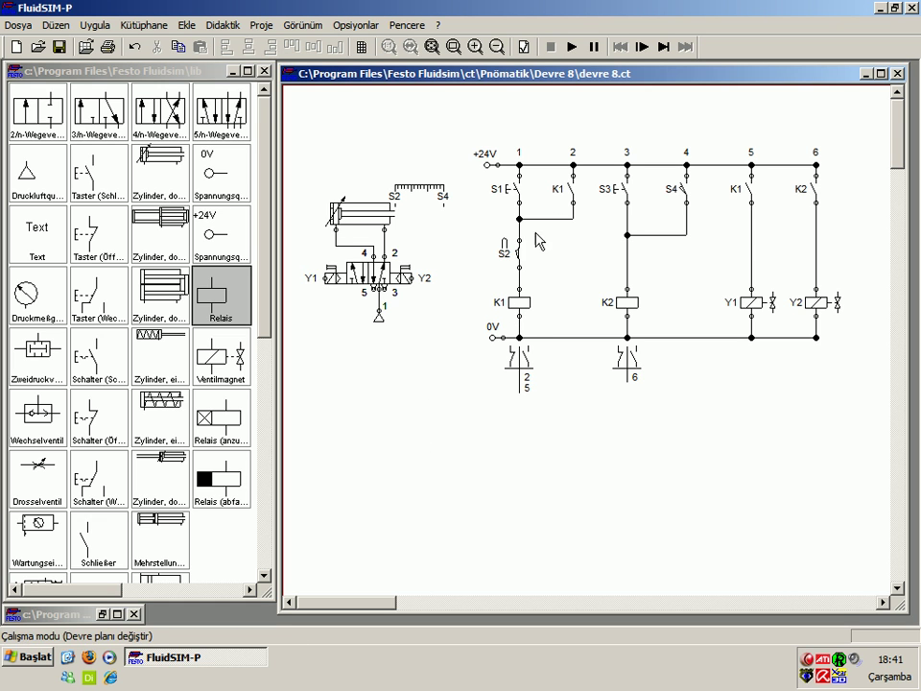
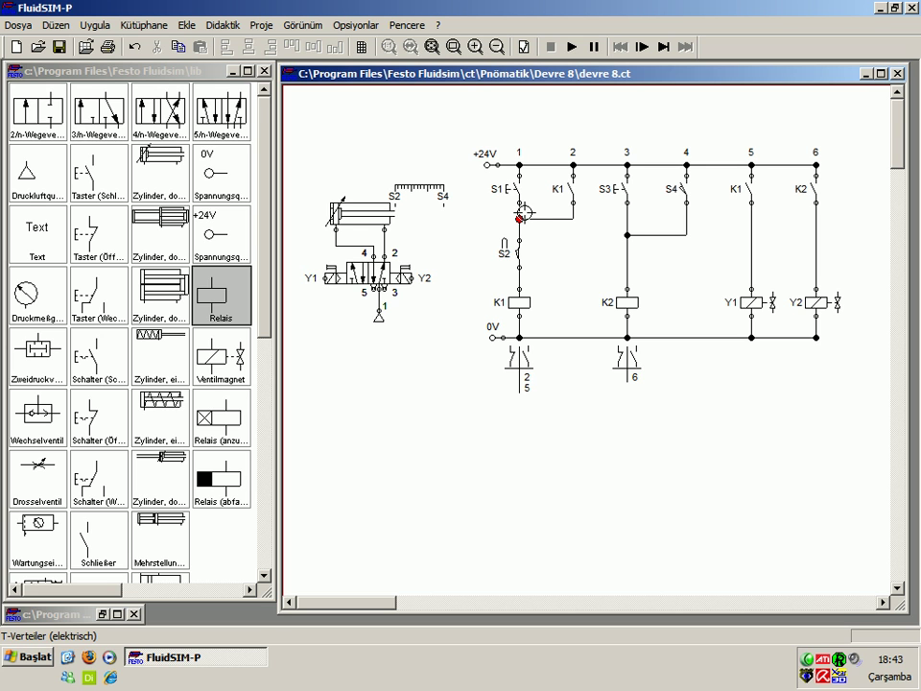
# Step: Review the S1 and S2 contact properties, leaving S2 on its first actuation option
pyautogui.click(513, 189)
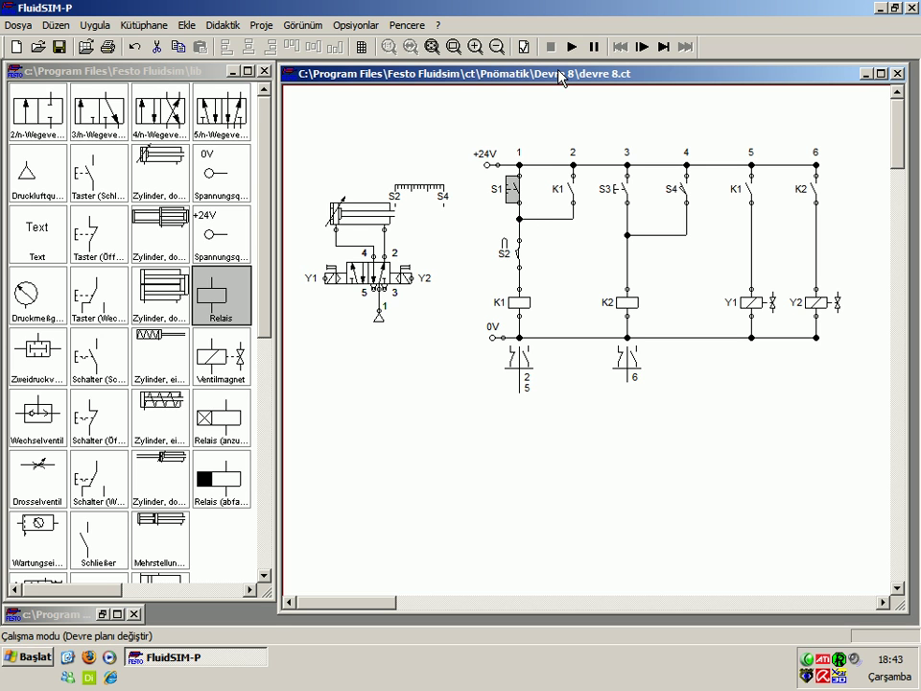
pyautogui.click(547, 200)
pyautogui.doubleClick(525, 191)
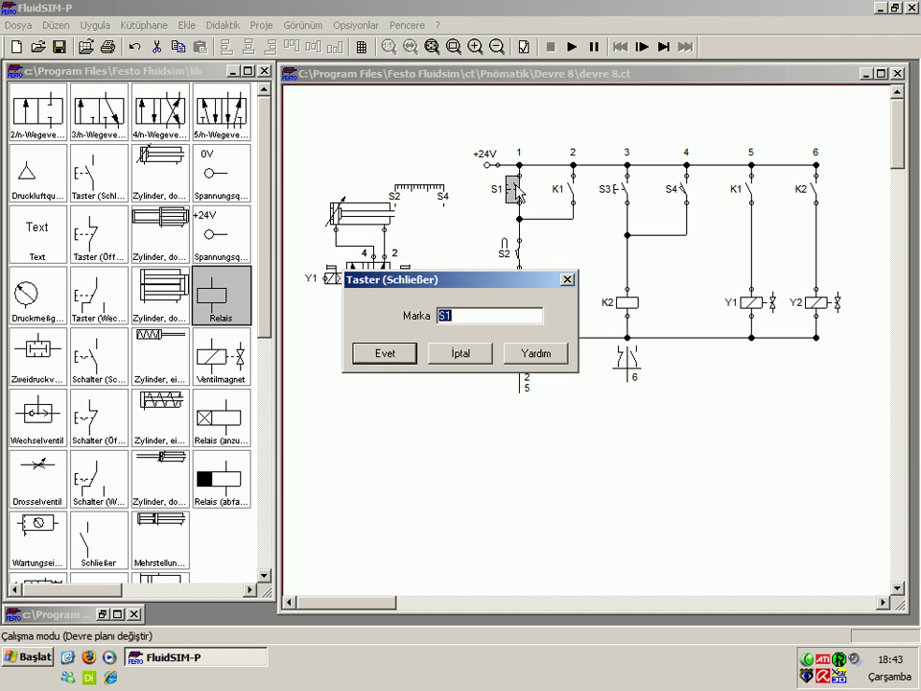
pyautogui.click(415, 352)
pyautogui.doubleClick(518, 253)
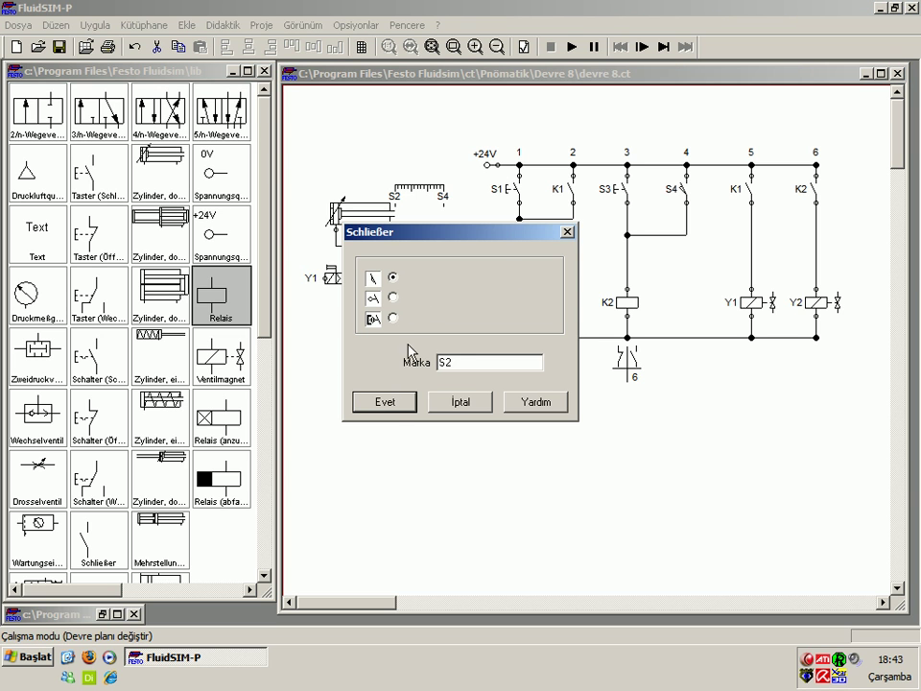
pyautogui.click(399, 402)
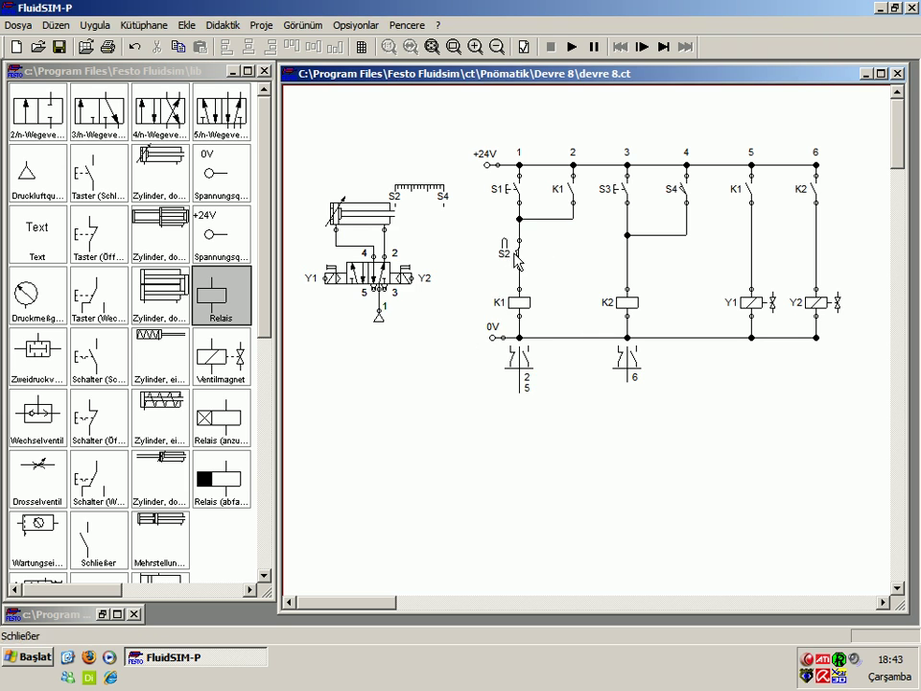
pyautogui.doubleClick(518, 254)
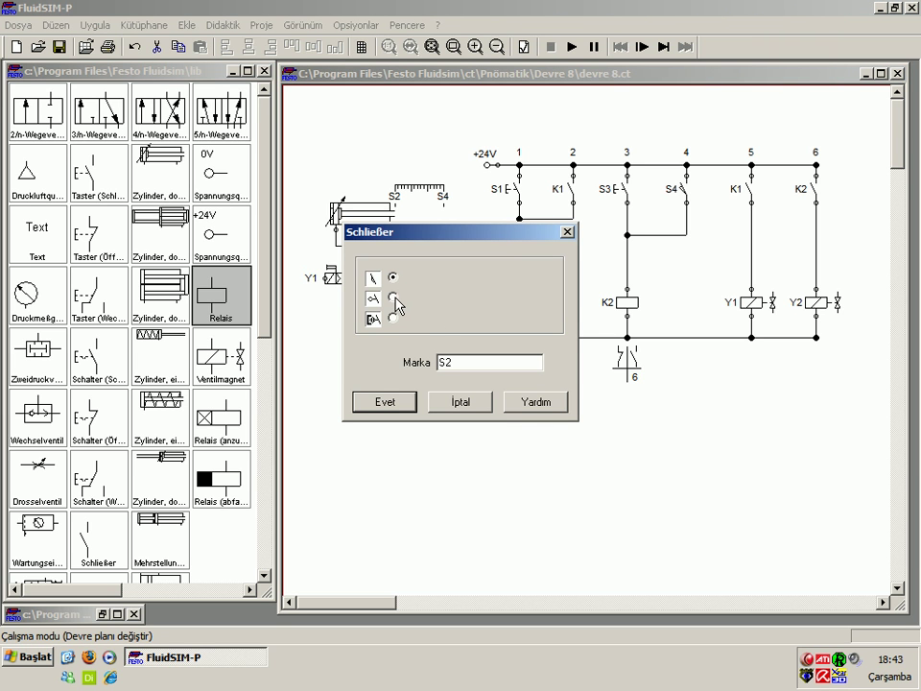
pyautogui.click(393, 317)
pyautogui.click(393, 278)
pyautogui.click(399, 403)
pyautogui.click(579, 295)
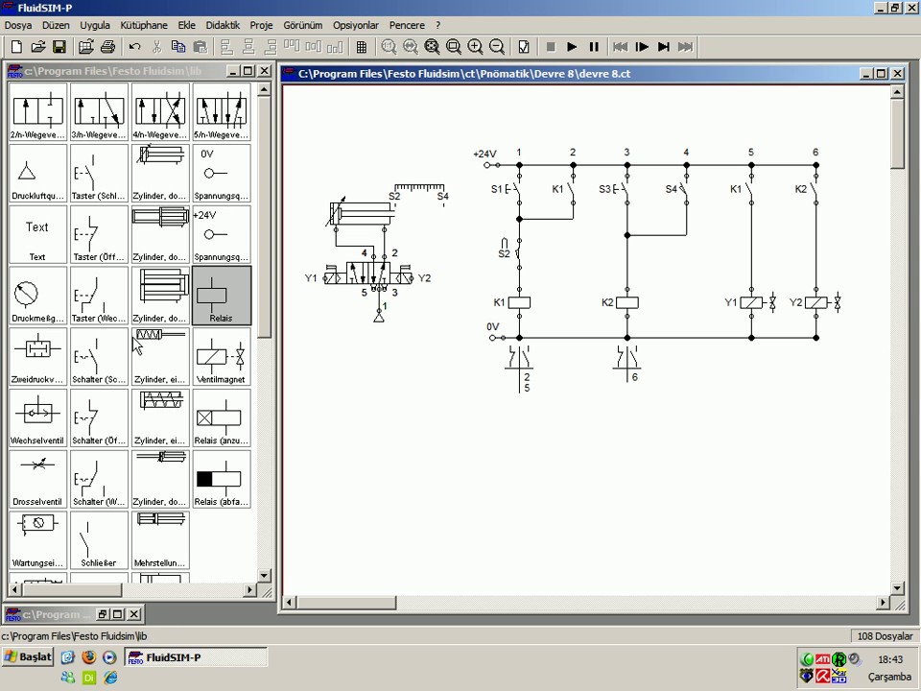
# Step: Delete a stray changeover pushbutton and review the K1 relay coil and contact properties
pyautogui.moveTo(92, 296)
pyautogui.mouseDown()
pyautogui.moveTo(220, 364)
pyautogui.moveTo(393, 414)
pyautogui.mouseUp()
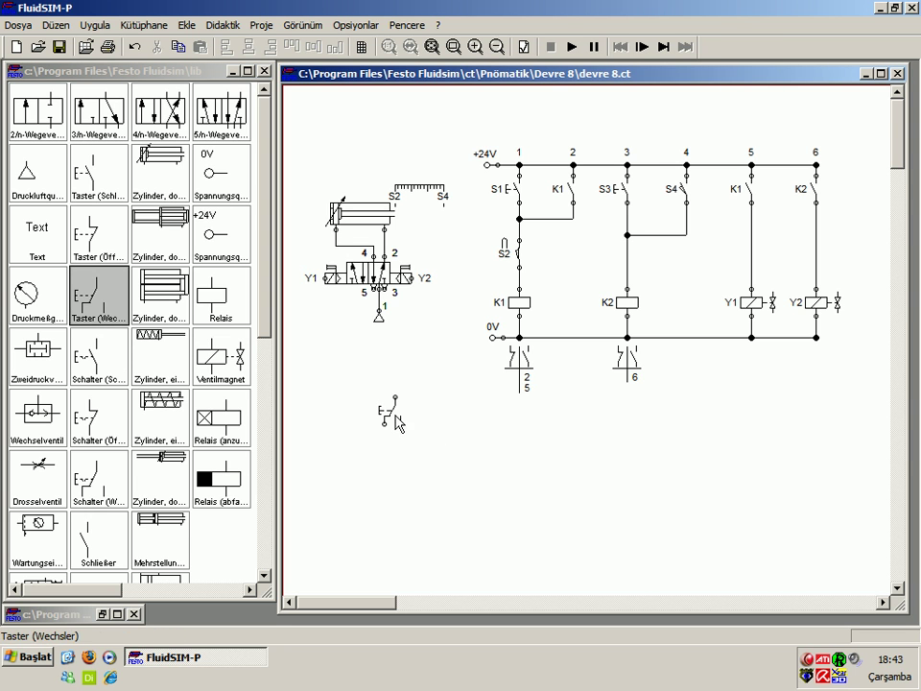
pyautogui.press('Delete')
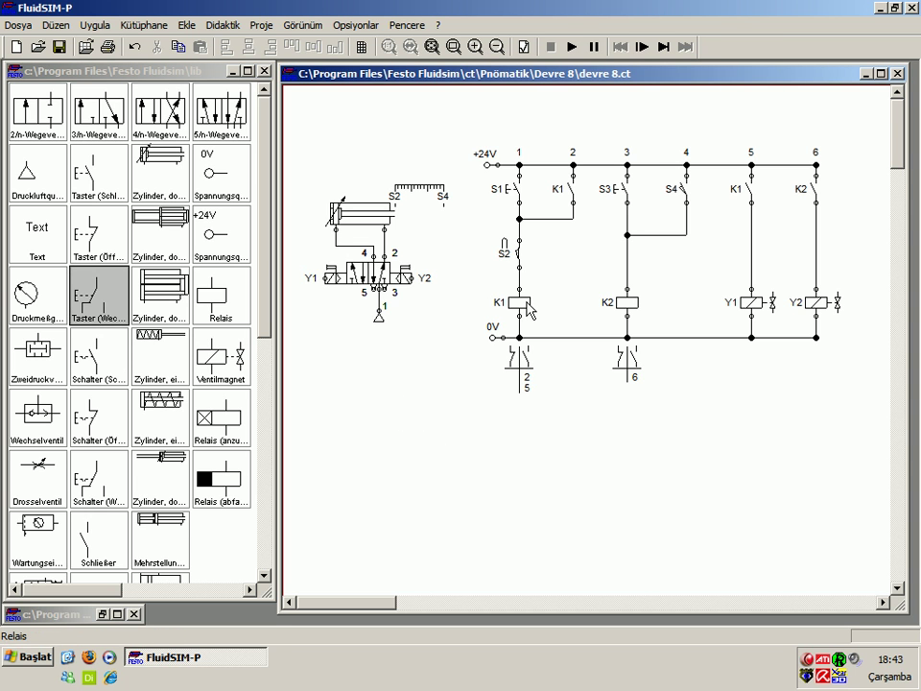
pyautogui.doubleClick(527, 309)
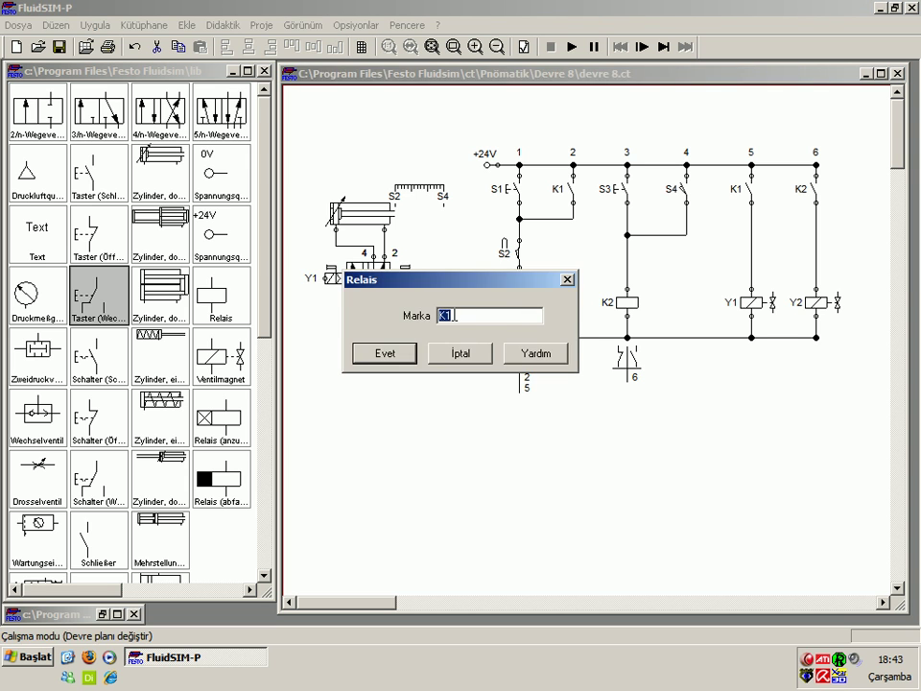
pyautogui.click(407, 354)
pyautogui.doubleClick(572, 189)
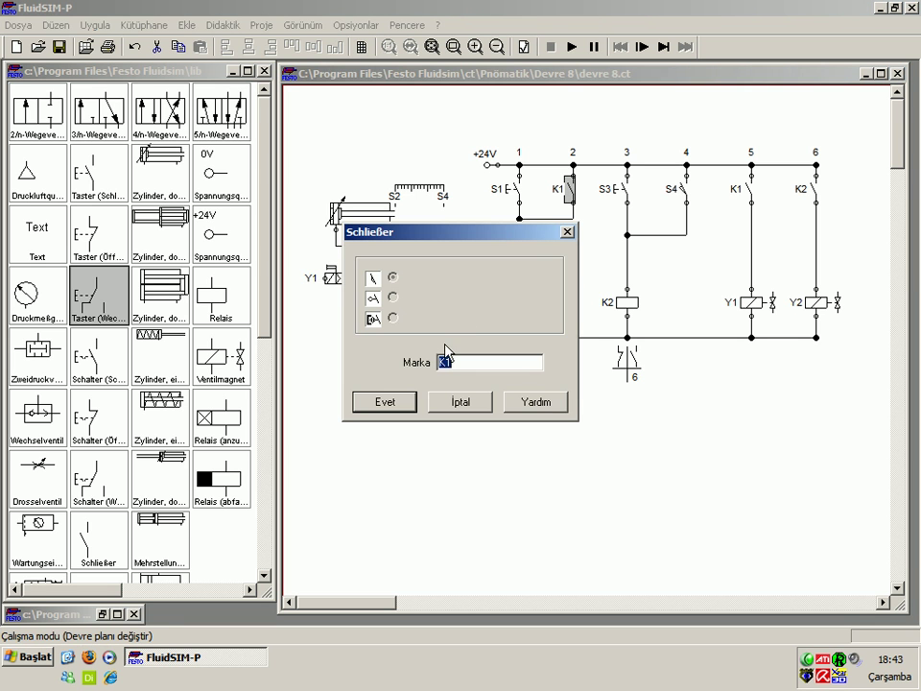
pyautogui.click(386, 403)
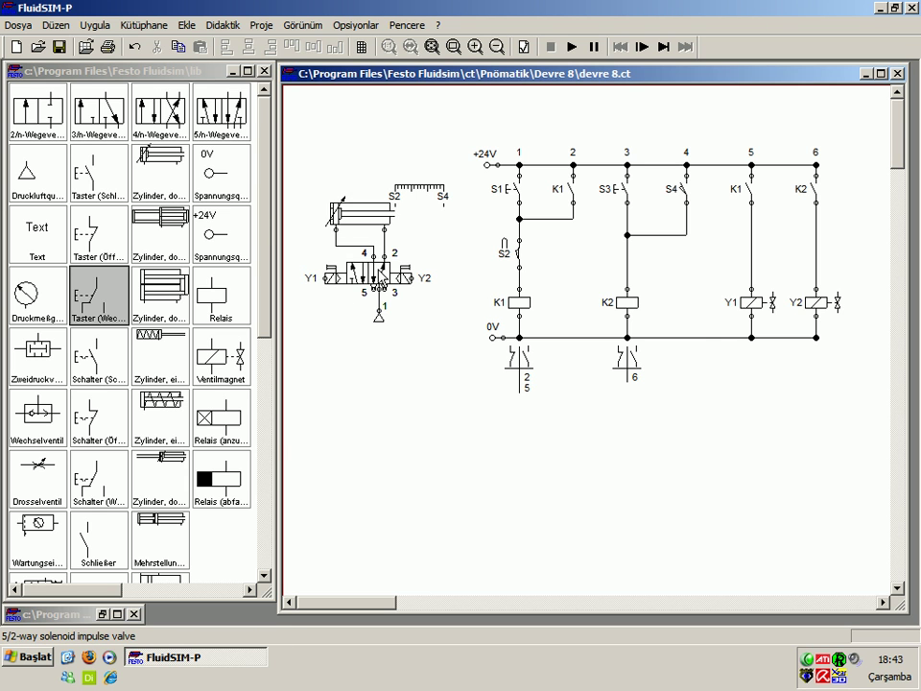
# Step: Remove the manual override from both ends of the 5/2 valve
pyautogui.doubleClick(381, 278)
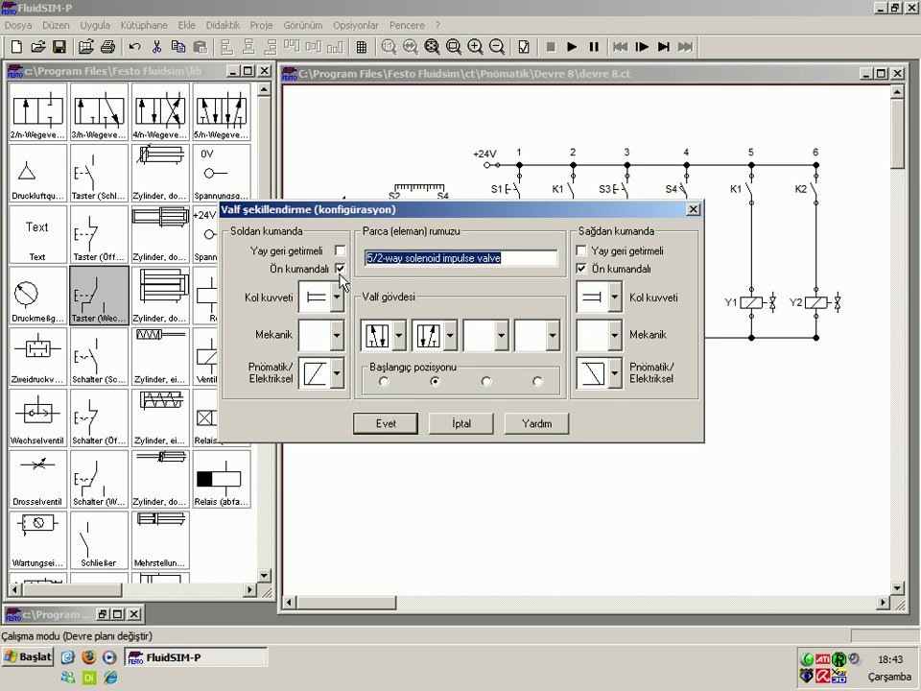
pyautogui.click(337, 298)
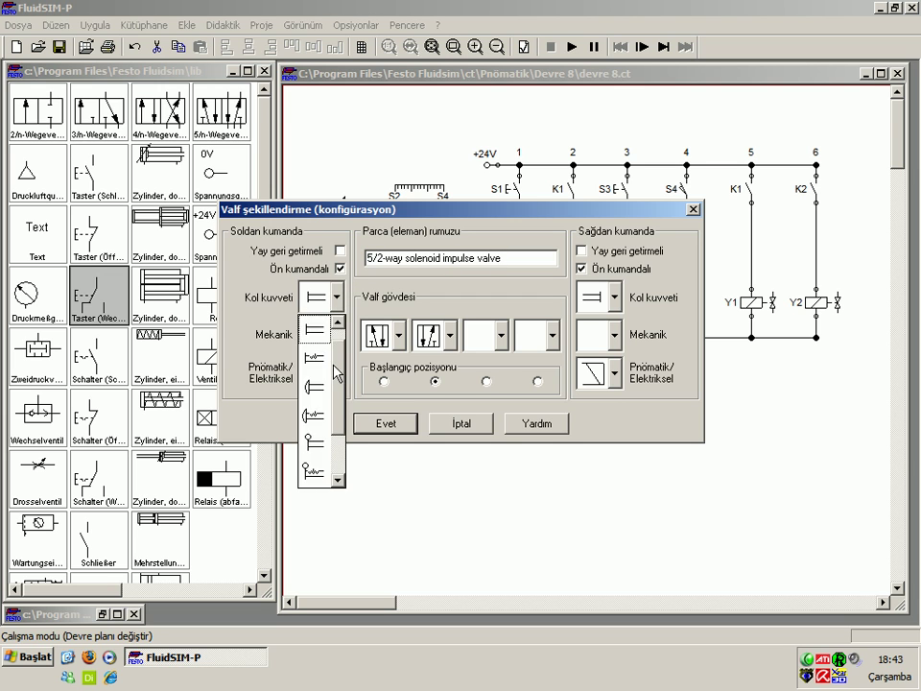
pyautogui.click(320, 324)
pyautogui.click(597, 305)
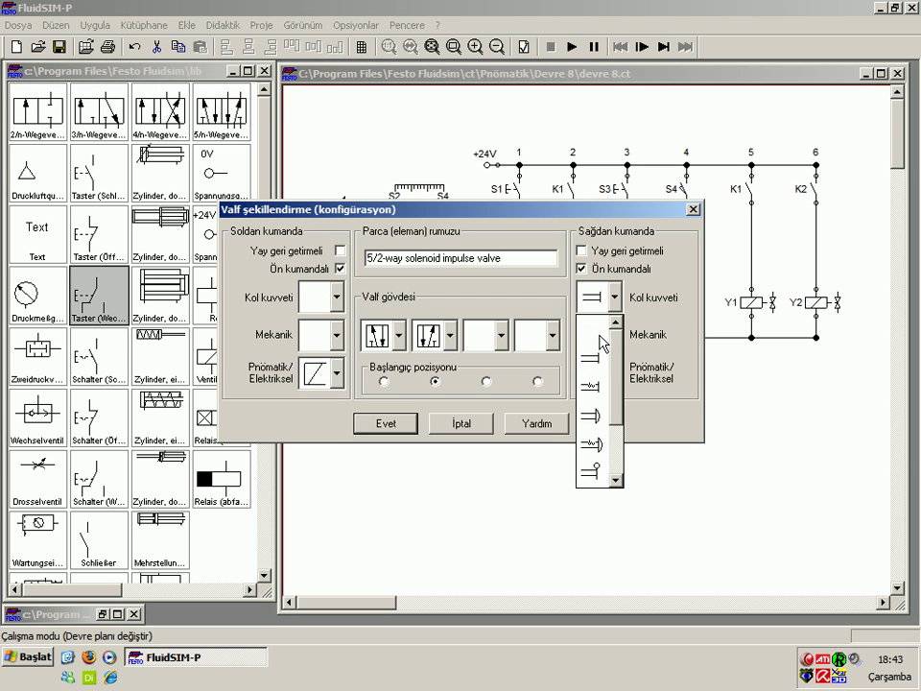
pyautogui.click(593, 326)
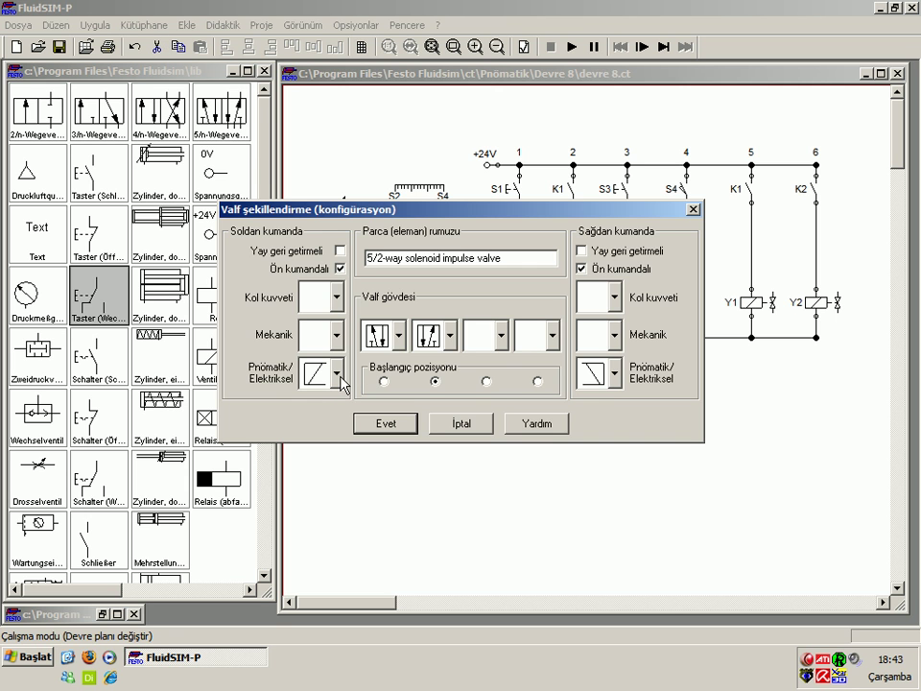
pyautogui.click(380, 426)
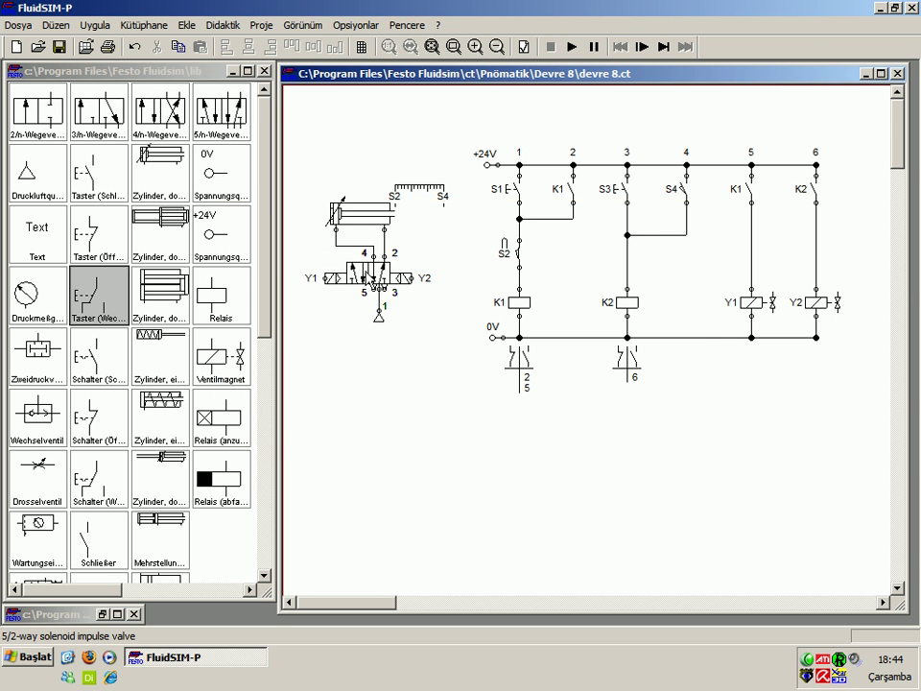
# Step: Set the valve's actuation to solenoid (Pnömatik/Elektriksel) and close the circuit window
pyautogui.doubleClick(374, 280)
pyautogui.click(331, 374)
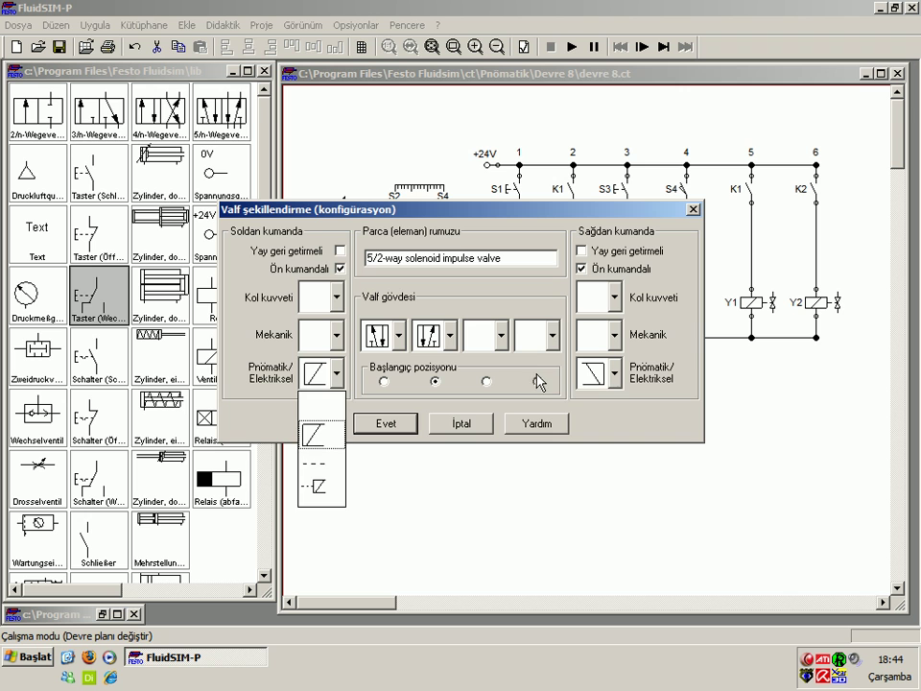
pyautogui.click(618, 374)
pyautogui.click(614, 376)
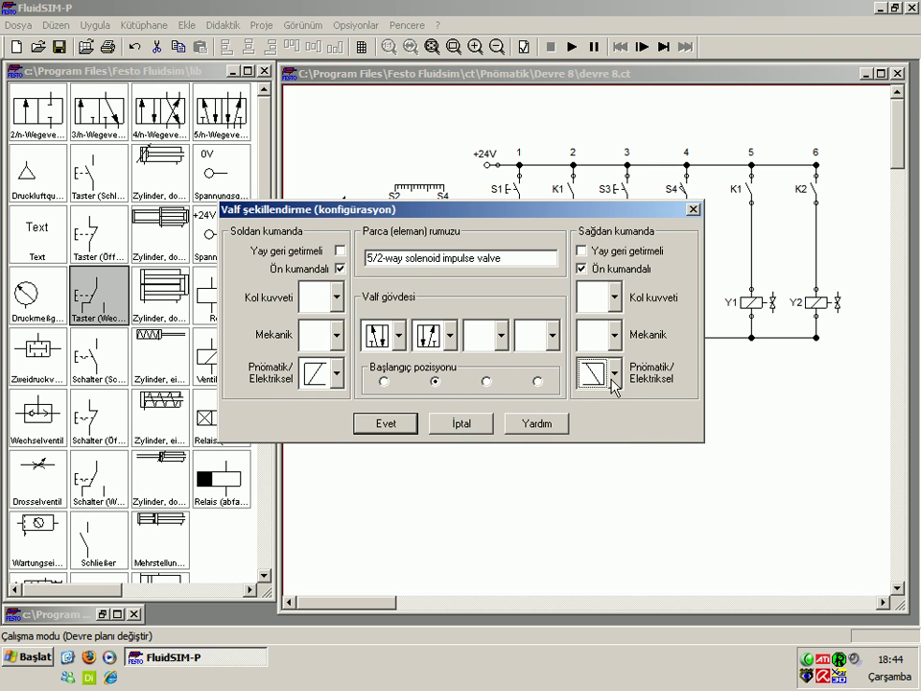
pyautogui.click(336, 374)
pyautogui.click(317, 435)
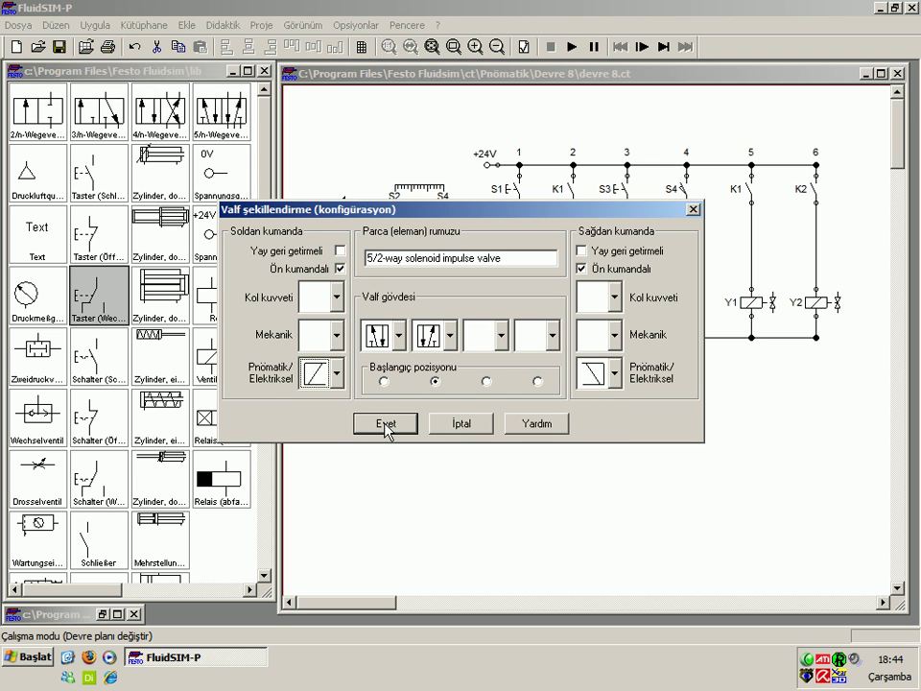
pyautogui.click(385, 424)
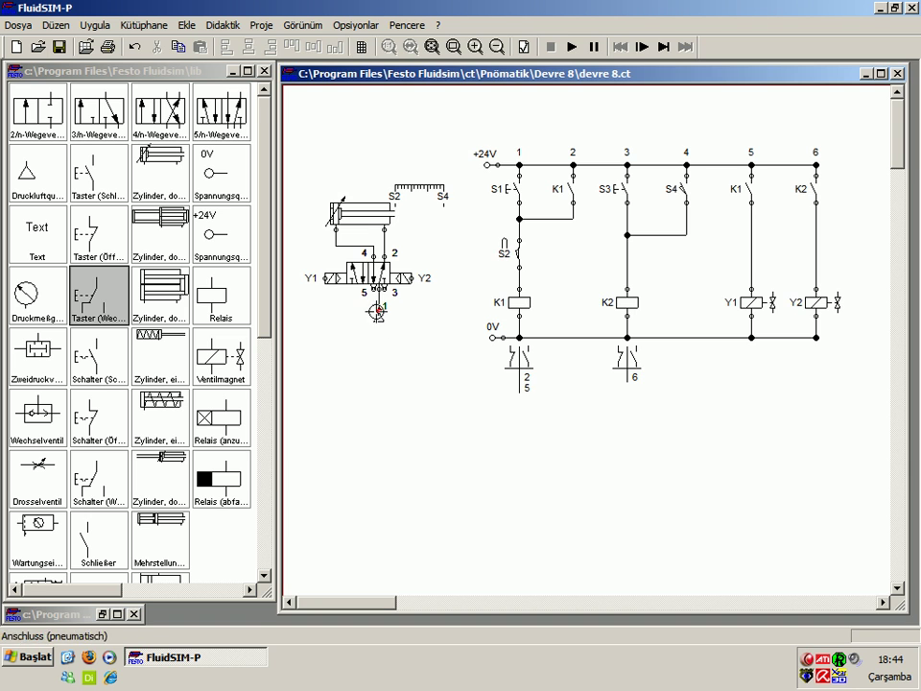
pyautogui.hotkey('ctrl', 'F4')
pyautogui.click(355, 25)
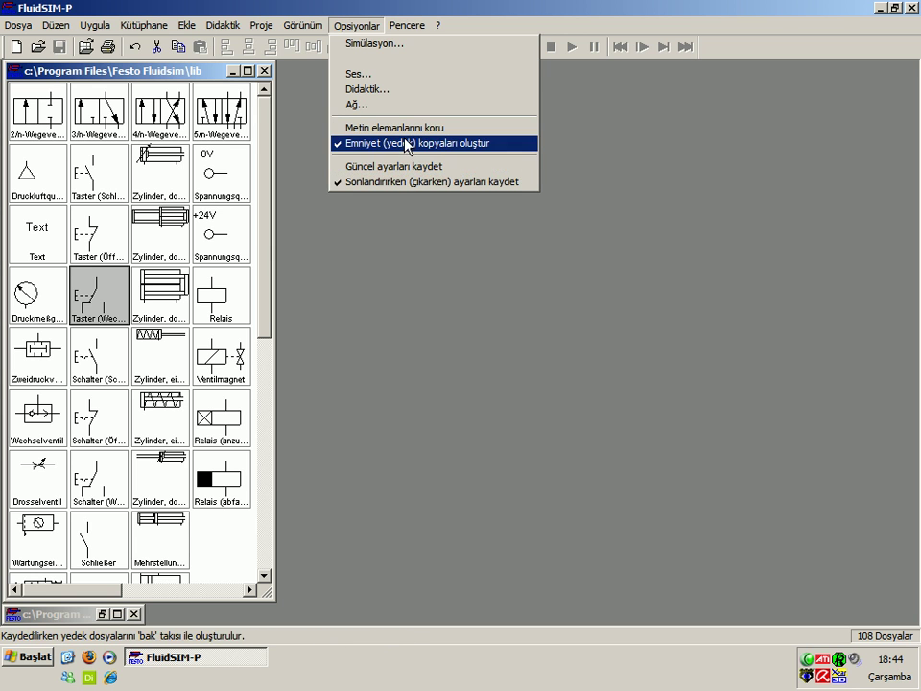
# Step: Save the current program settings (Güncel ayarları kaydet) and return to devre 8
pyautogui.click(389, 166)
pyautogui.click(356, 26)
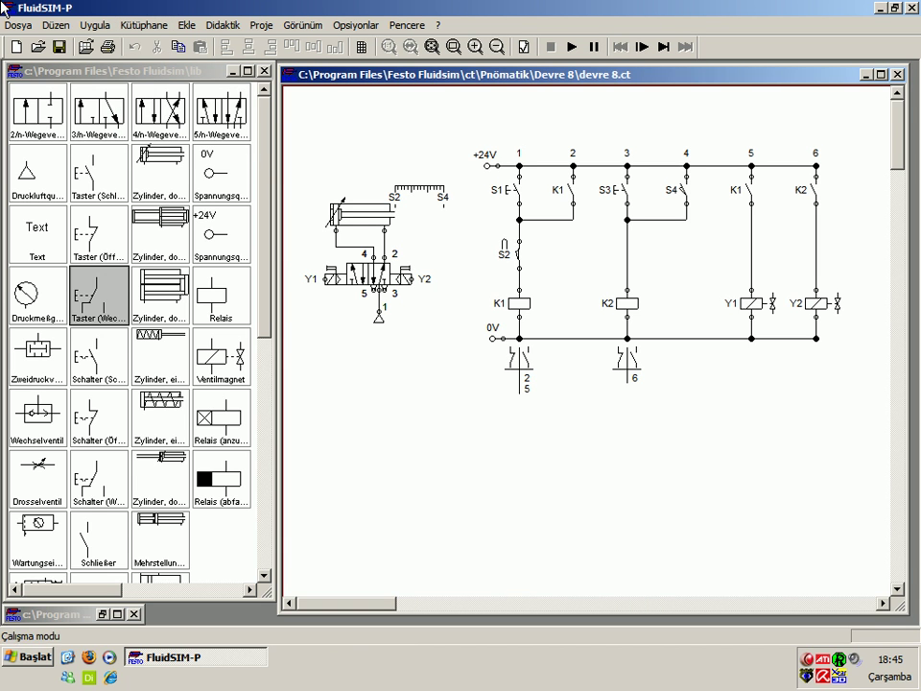
# Step: Accept the circuit plan properties (Dosya > Özellikler) unchanged
pyautogui.click(14, 18)
pyautogui.click(47, 197)
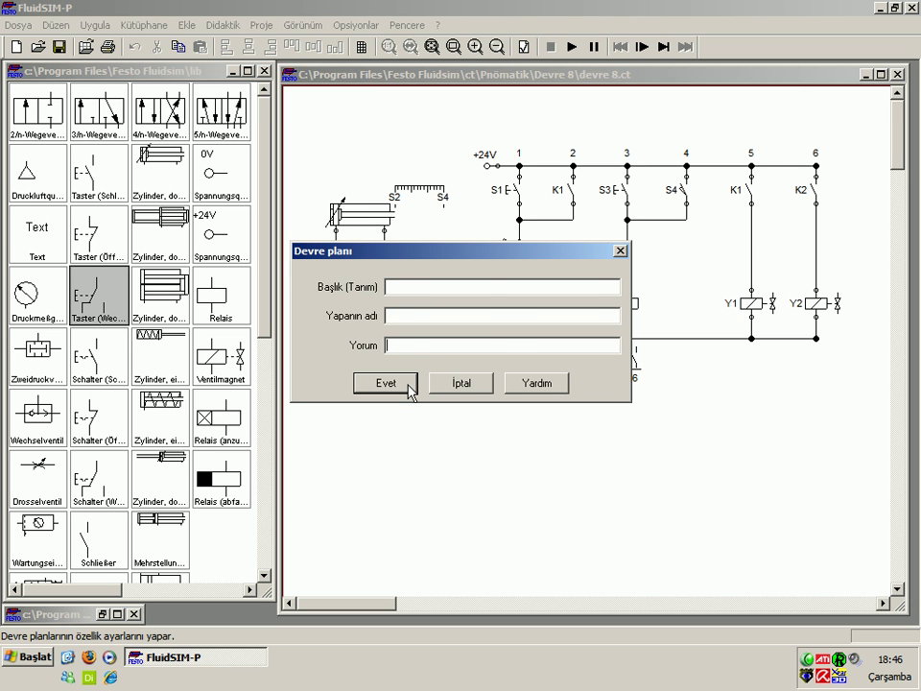
pyautogui.click(409, 385)
# Step: Keep the drawing size at DIN A4 210 x 297 mm, Yatay format
pyautogui.click(20, 25)
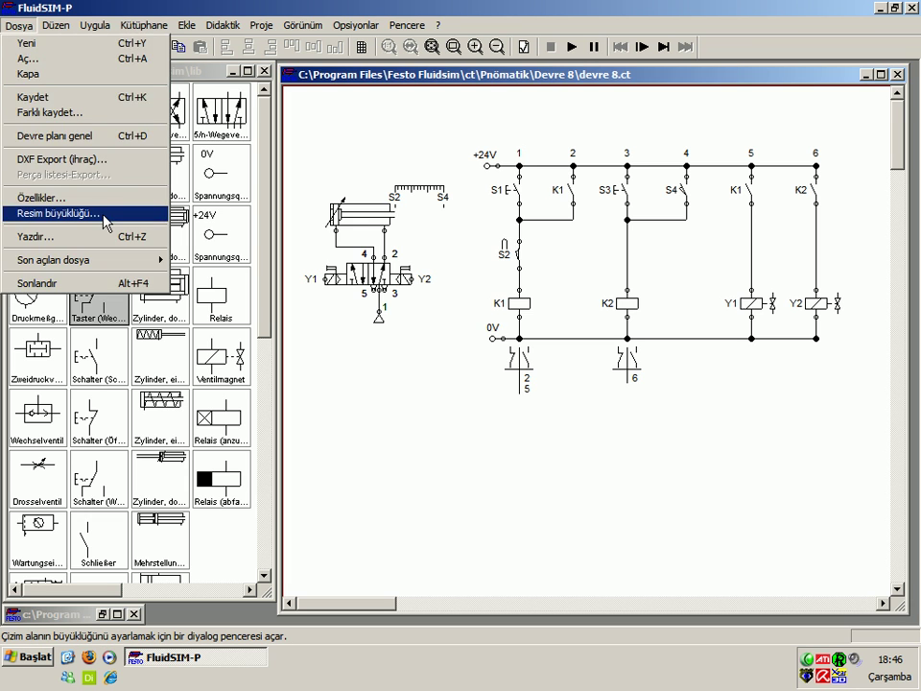
pyautogui.click(111, 214)
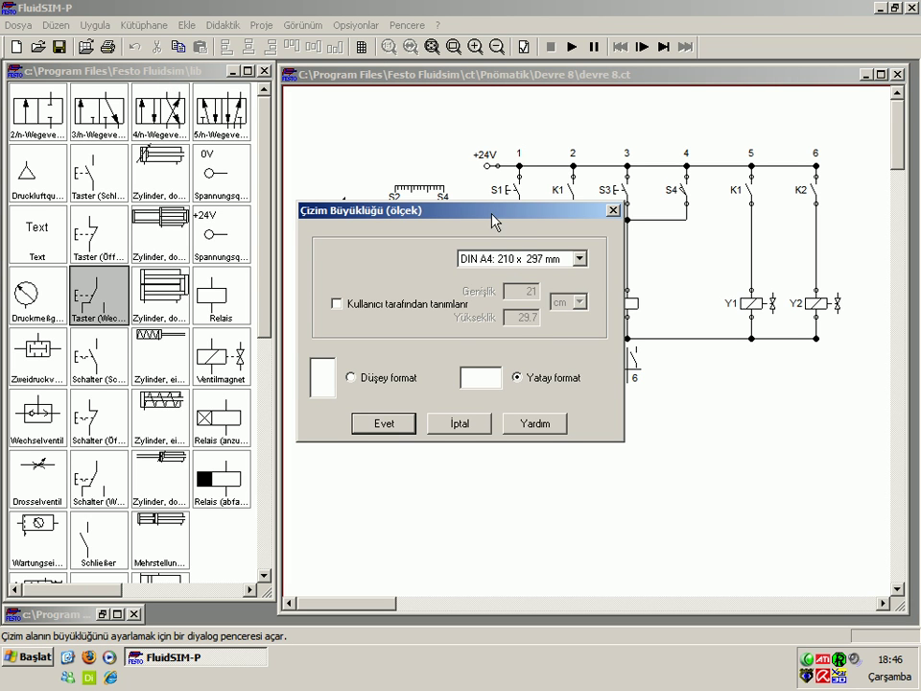
pyautogui.click(529, 269)
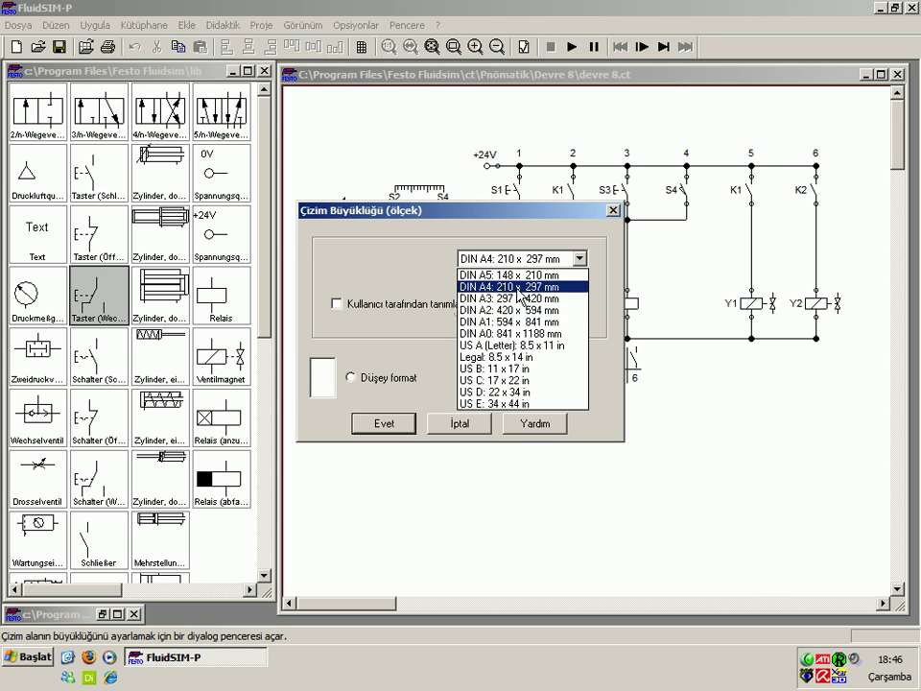
pyautogui.click(485, 323)
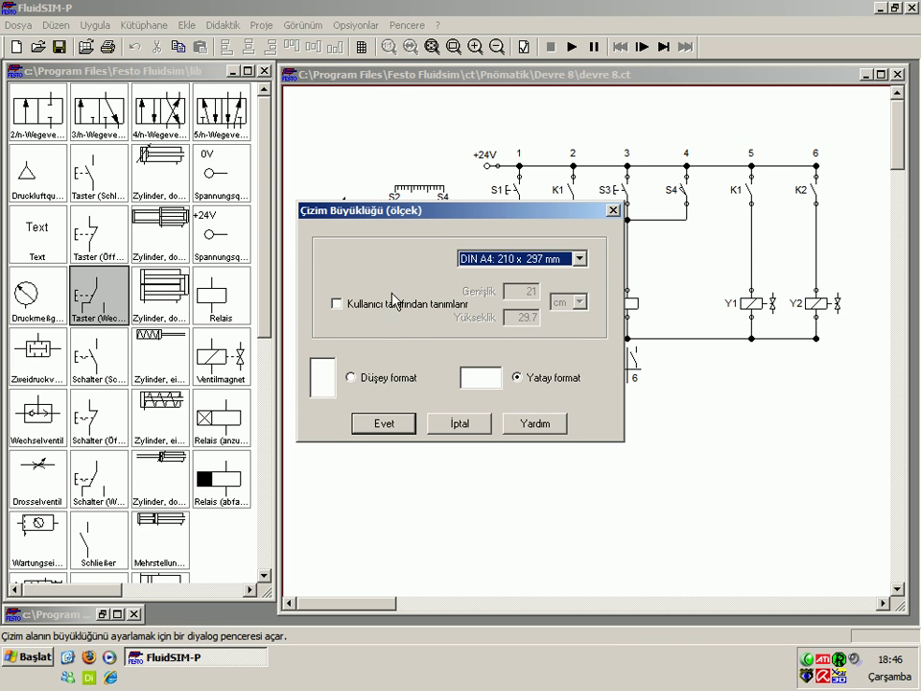
pyautogui.click(336, 304)
pyautogui.moveTo(508, 291); pyautogui.dragTo(551, 303)
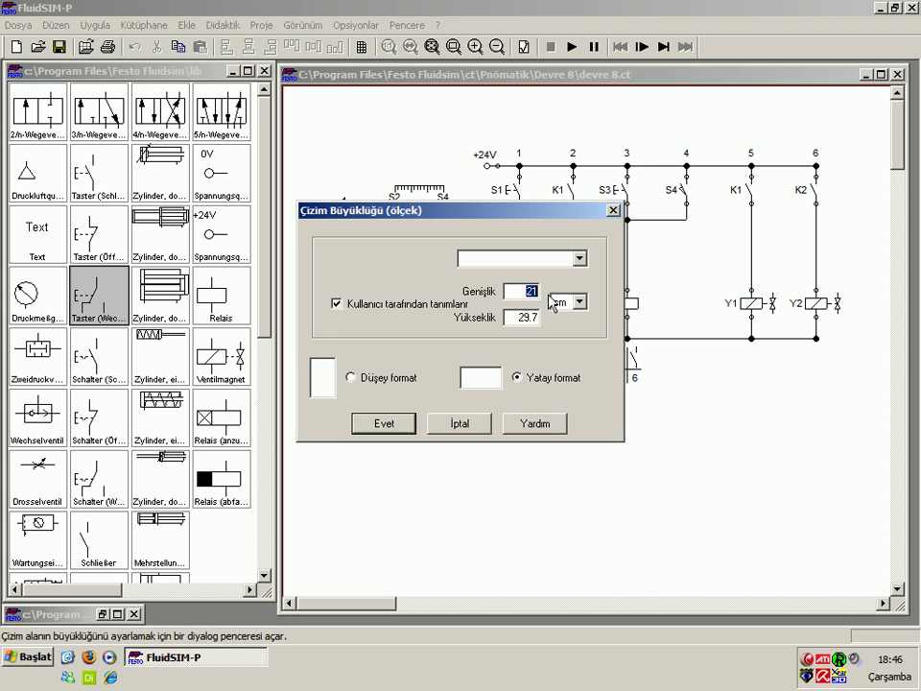
pyautogui.click(355, 300)
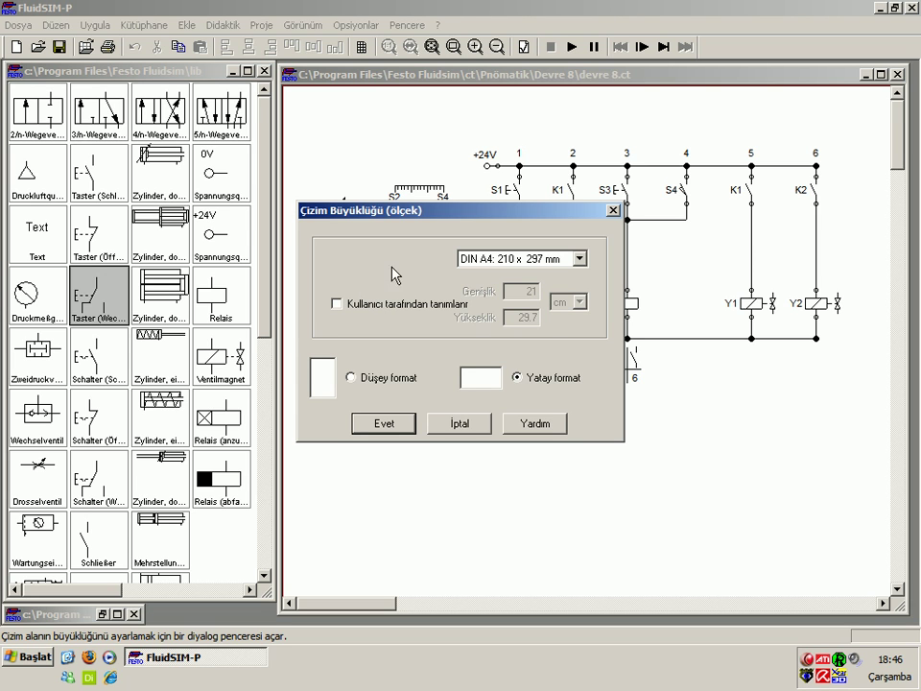
pyautogui.click(389, 423)
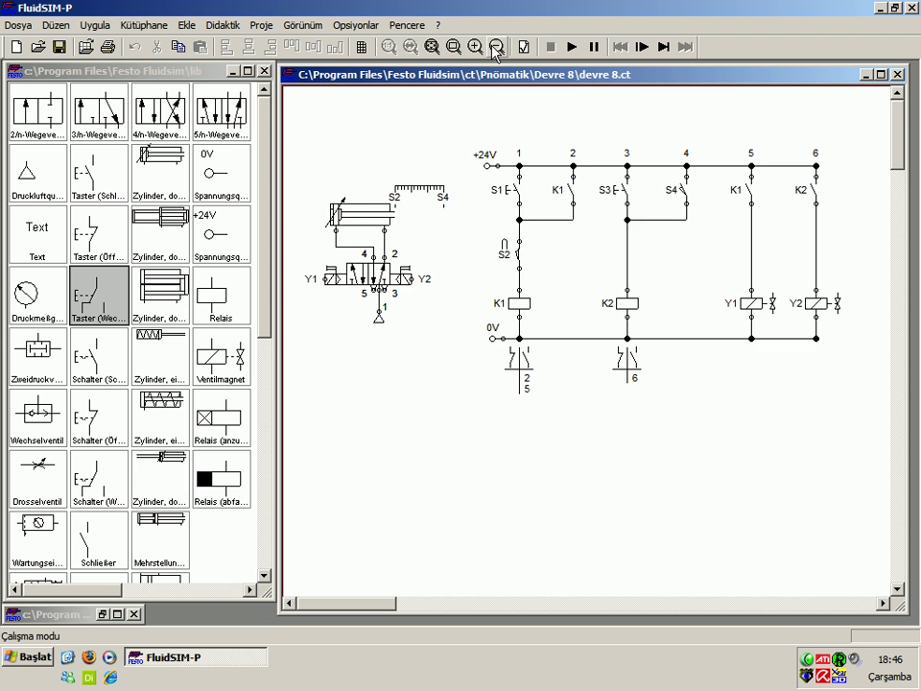
# Step: Zoom out to the whole page and switch it to Dikey (portrait) format
pyautogui.click(496, 47)
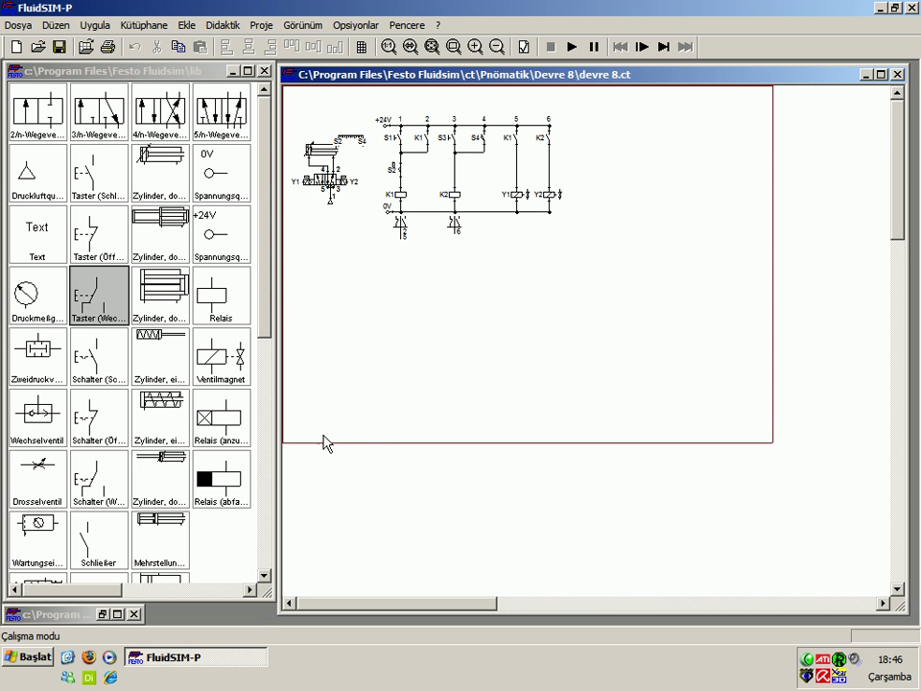
pyautogui.click(17, 25)
pyautogui.click(36, 213)
pyautogui.click(364, 378)
pyautogui.click(379, 423)
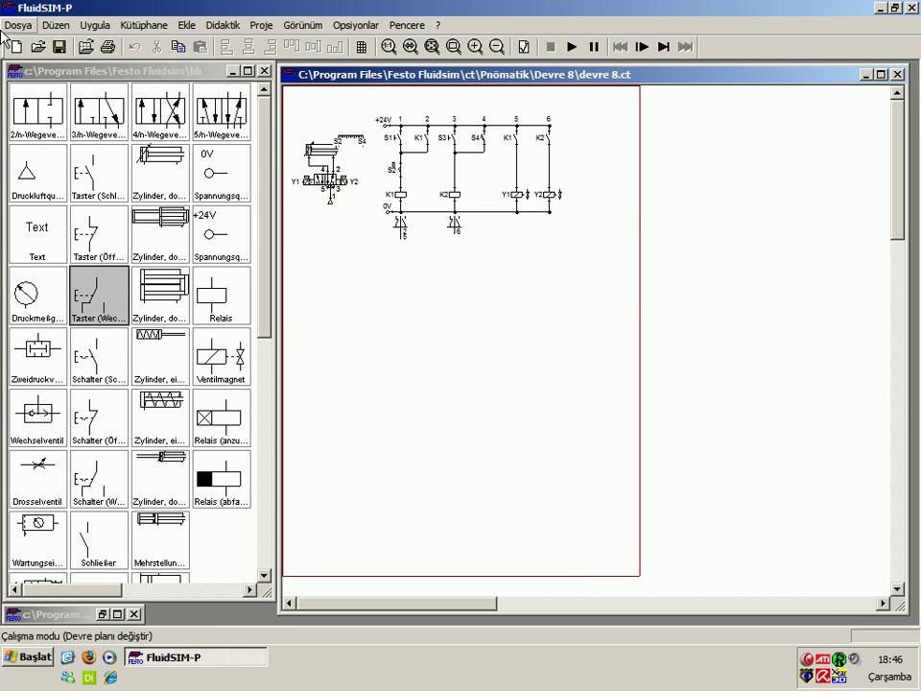
# Step: Restore the A4 page to Yatay (landscape) format
pyautogui.click(18, 25)
pyautogui.click(39, 212)
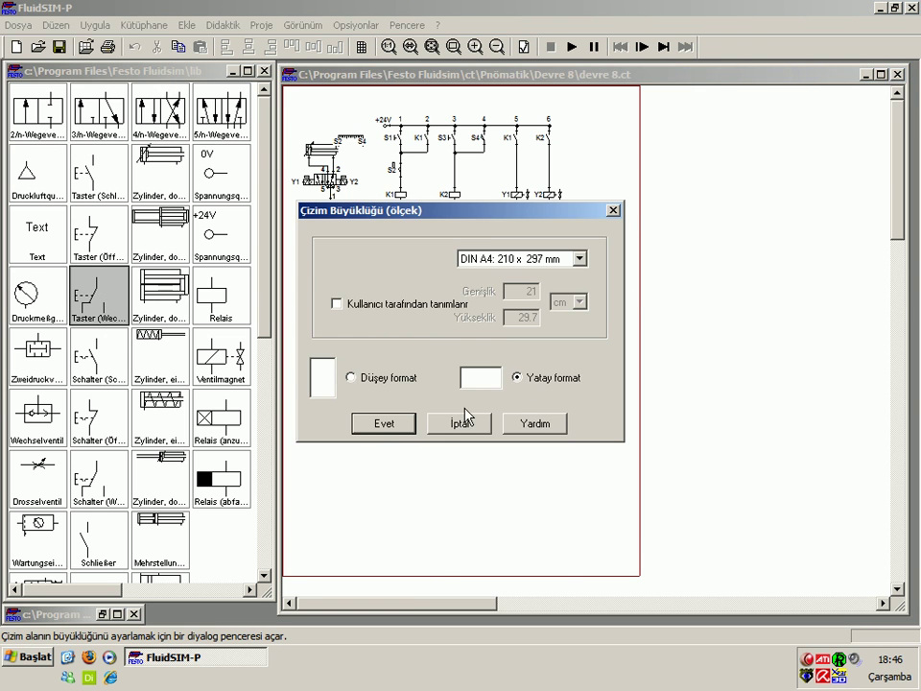
pyautogui.click(384, 423)
pyautogui.click(18, 25)
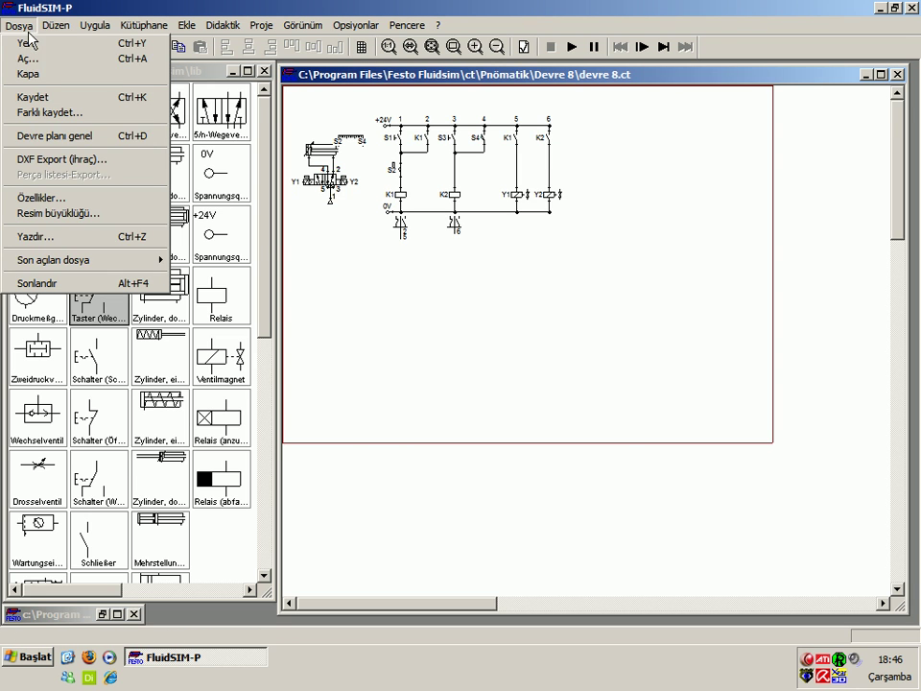
# Step: Open the print dialog for the EPSON Stylus DX3800 with Ölçüt at 100%
pyautogui.click(99, 247)
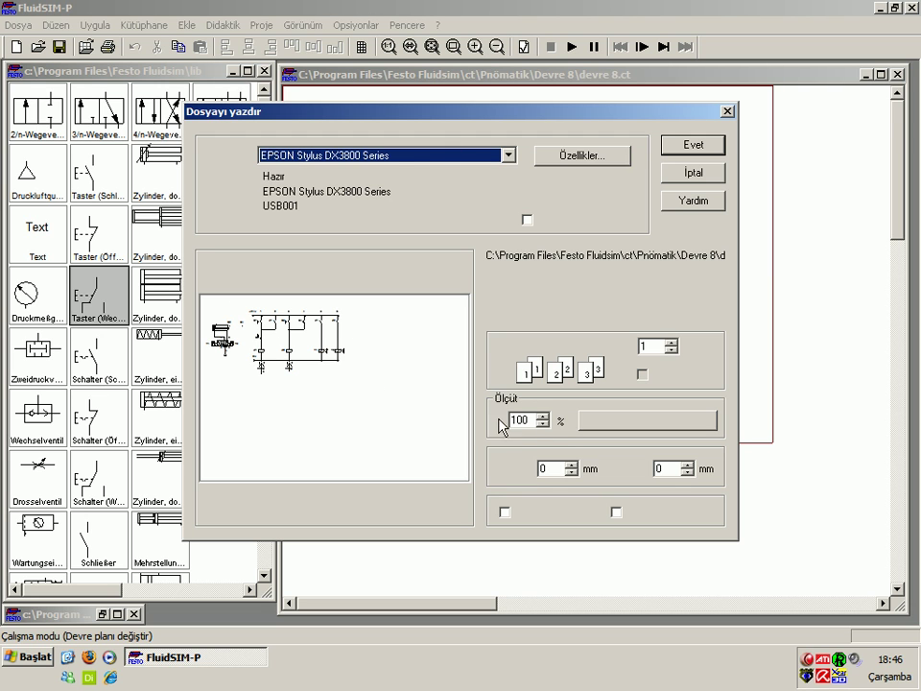
pyautogui.click(544, 423)
pyautogui.click(544, 423)
pyautogui.click(544, 424)
pyautogui.click(544, 424)
pyautogui.click(543, 417)
pyautogui.click(542, 417)
pyautogui.click(542, 418)
pyautogui.click(542, 417)
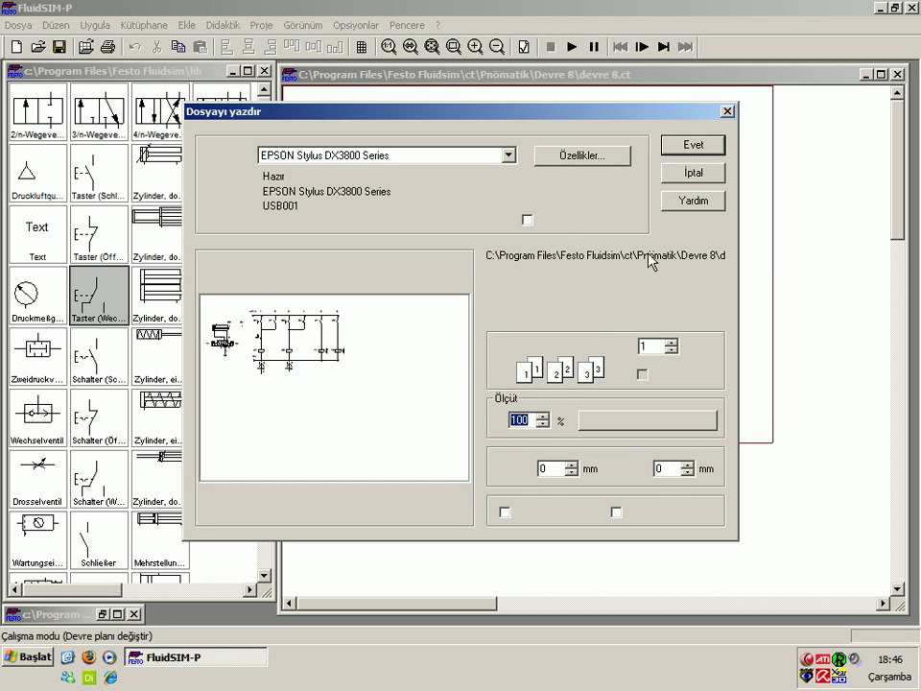
# Step: Set the print page offsets to 0 mm and 10 mm
pyautogui.click(571, 465)
pyautogui.click(571, 465)
pyautogui.click(571, 464)
pyautogui.click(571, 465)
pyautogui.click(570, 464)
pyautogui.click(687, 464)
pyautogui.click(687, 465)
pyautogui.click(687, 464)
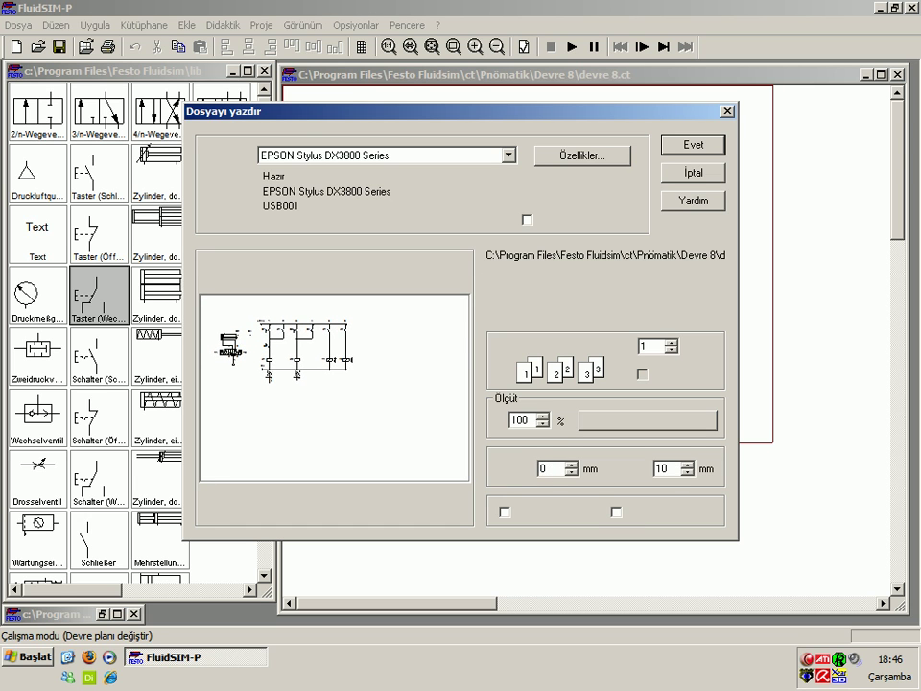